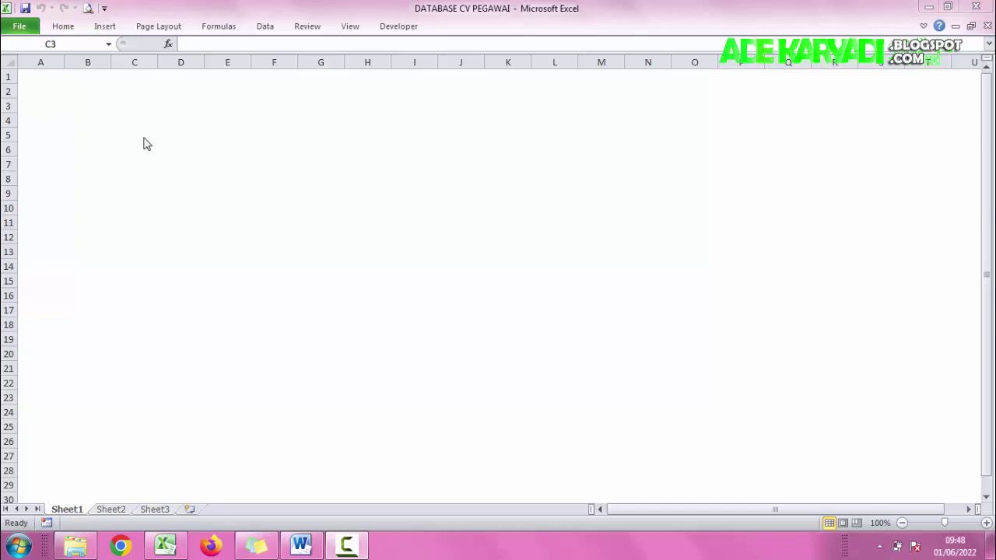
# Look through the cv17 CV template in Word, scrolling up and down the page
pyautogui.click(171, 136)
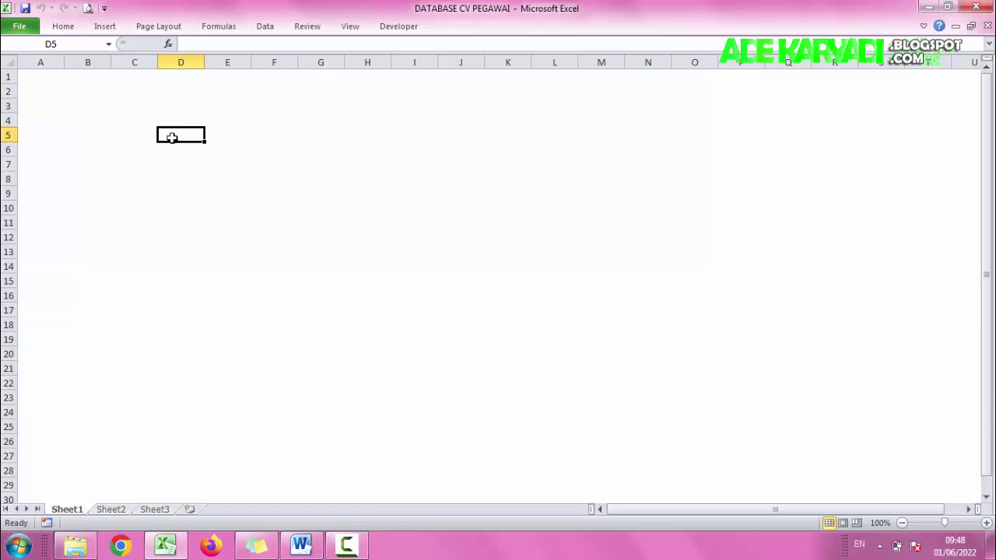
pyautogui.click(299, 545)
pyautogui.scroll(-3, 478, 311)
pyautogui.scroll(-1, 478, 311)
pyautogui.scroll(4, 482, 312)
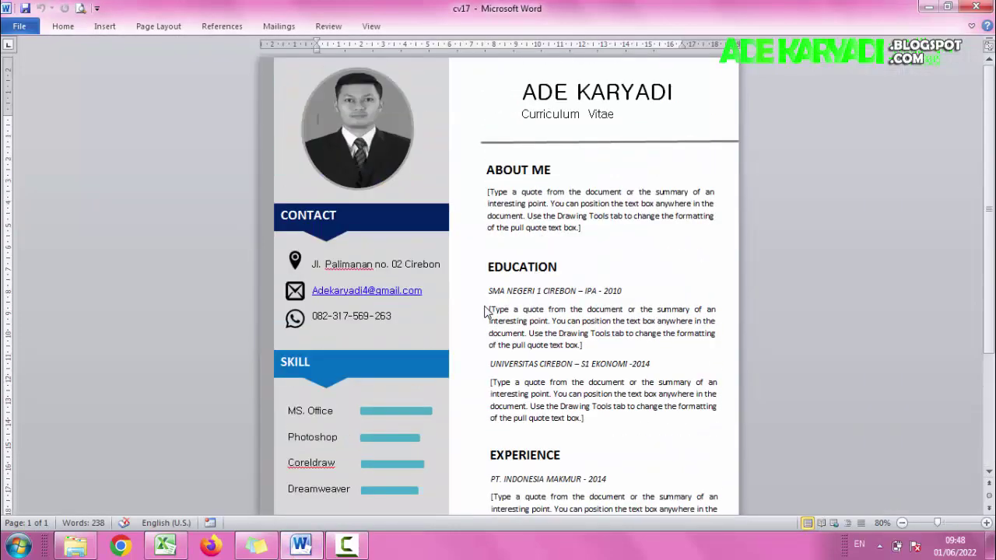
pyautogui.scroll(-3, 483, 311)
pyautogui.scroll(-1, 483, 311)
pyautogui.scroll(2, 479, 311)
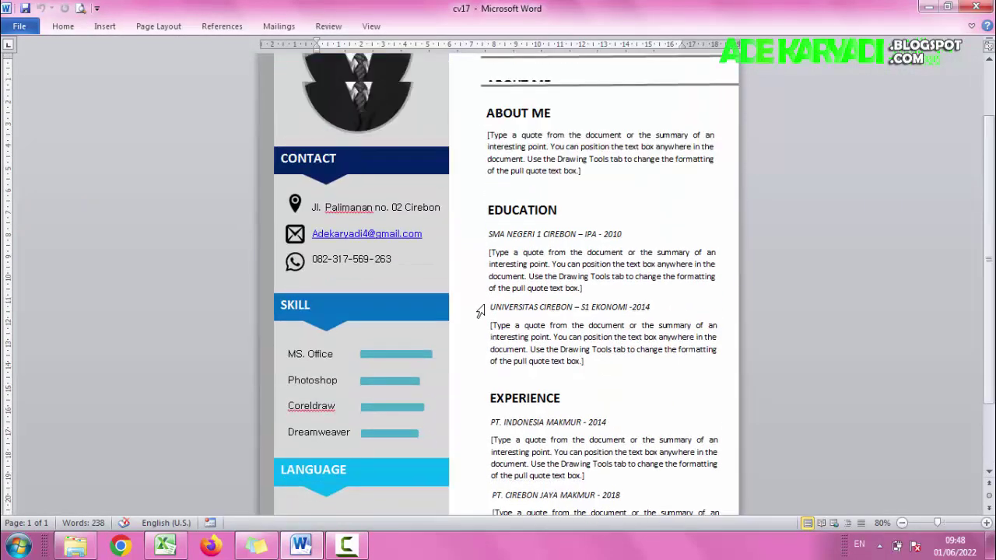
pyautogui.scroll(2, 480, 312)
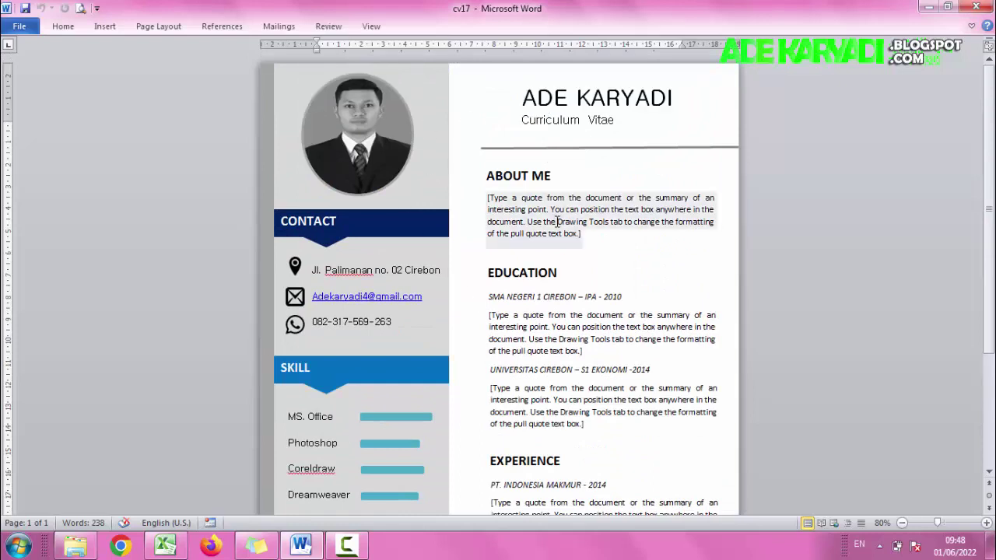
# Compare workbook cells D3:I22 against cv17, then open the empty Sheet2
pyautogui.click(165, 546)
pyautogui.moveTo(161, 110); pyautogui.dragTo(420, 385)
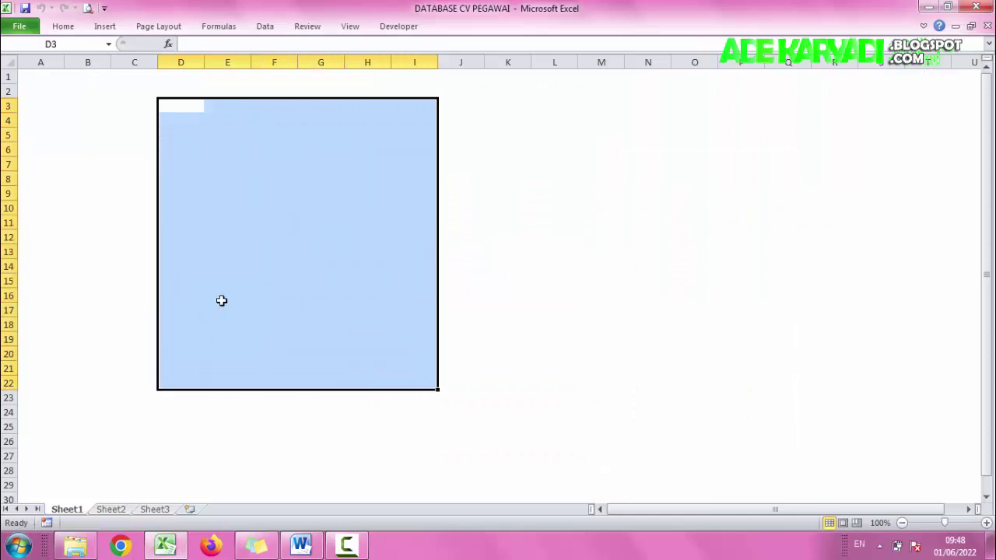
pyautogui.click(294, 547)
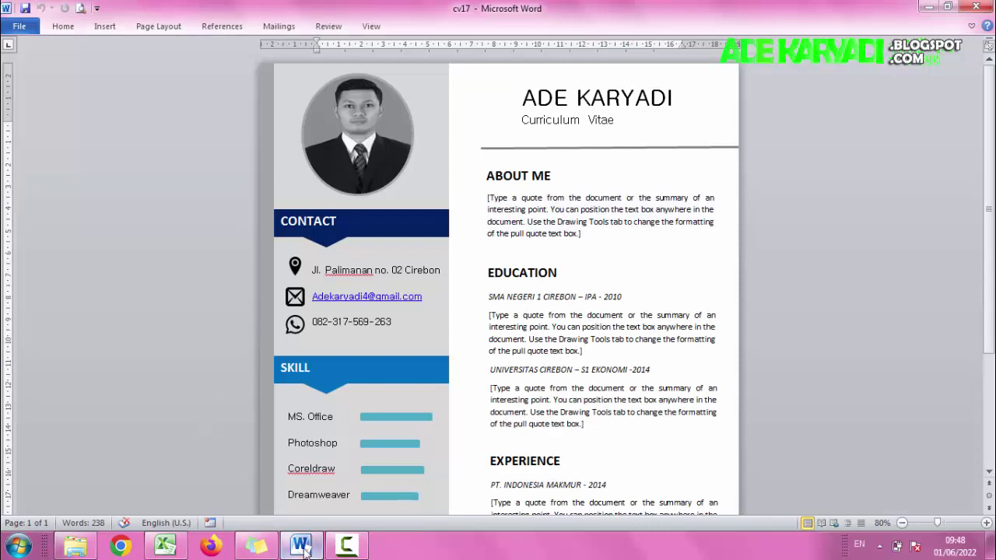
pyautogui.click(164, 546)
pyautogui.click(111, 510)
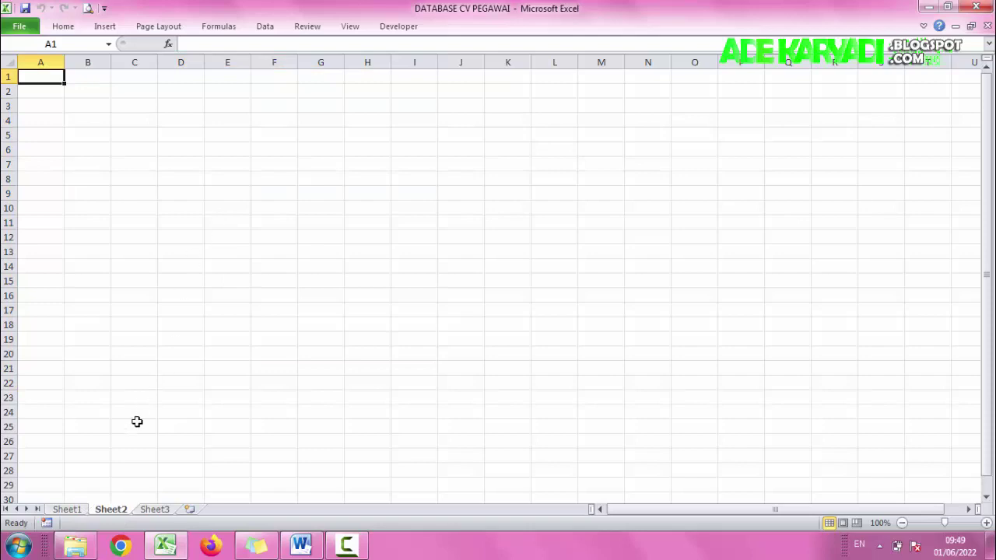
# Scroll through cv17 once more and return to the workbook's Sheet2
pyautogui.click(303, 546)
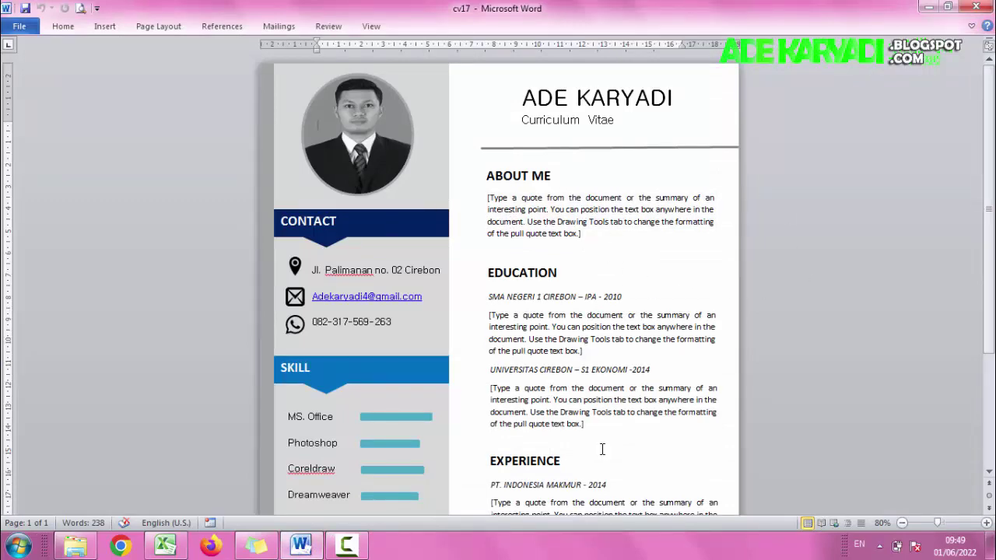
pyautogui.scroll(-3, 601, 449)
pyautogui.scroll(-2, 591, 442)
pyautogui.scroll(5, 604, 258)
pyautogui.click(179, 550)
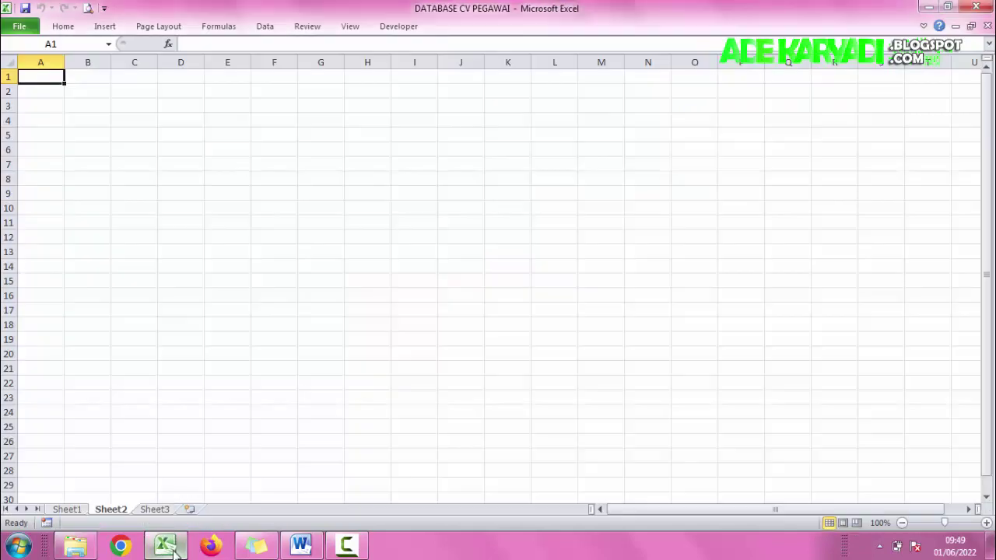
# Hide the gridlines on the sheet
pyautogui.click(350, 26)
pyautogui.click(216, 75)
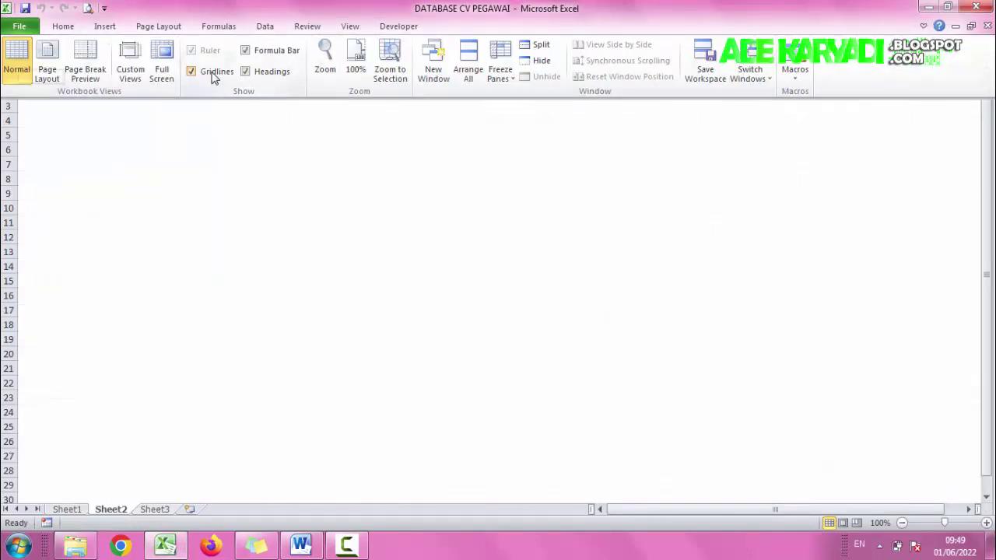
pyautogui.click(159, 176)
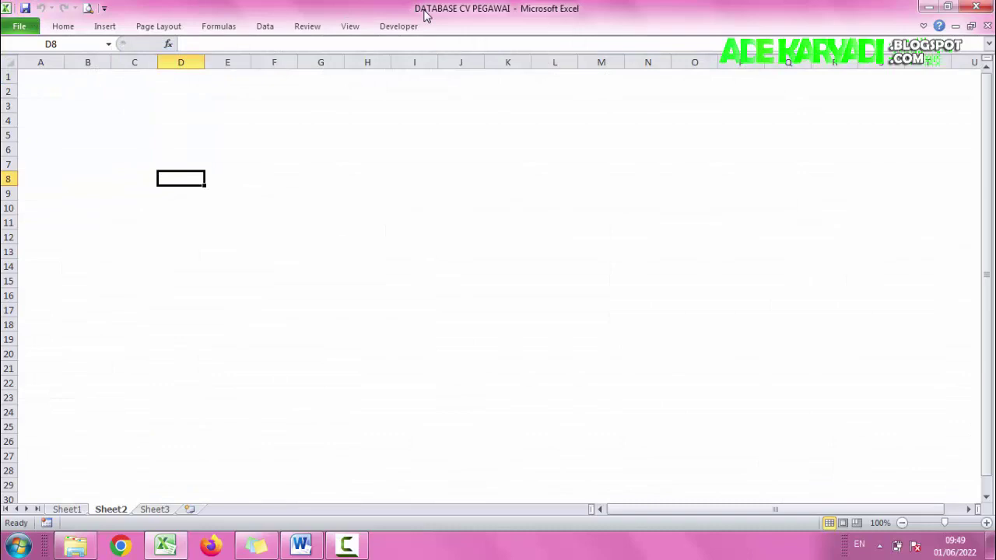
pyautogui.click(241, 162)
pyautogui.click(113, 108)
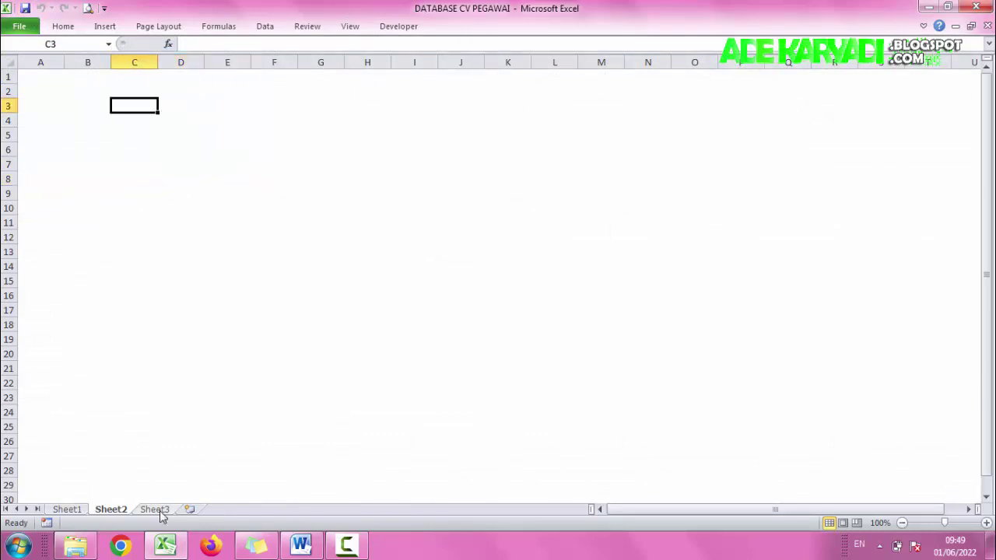
# Rename Sheet1 to 'CV PEGAWAI'
pyautogui.rightClick(78, 508)
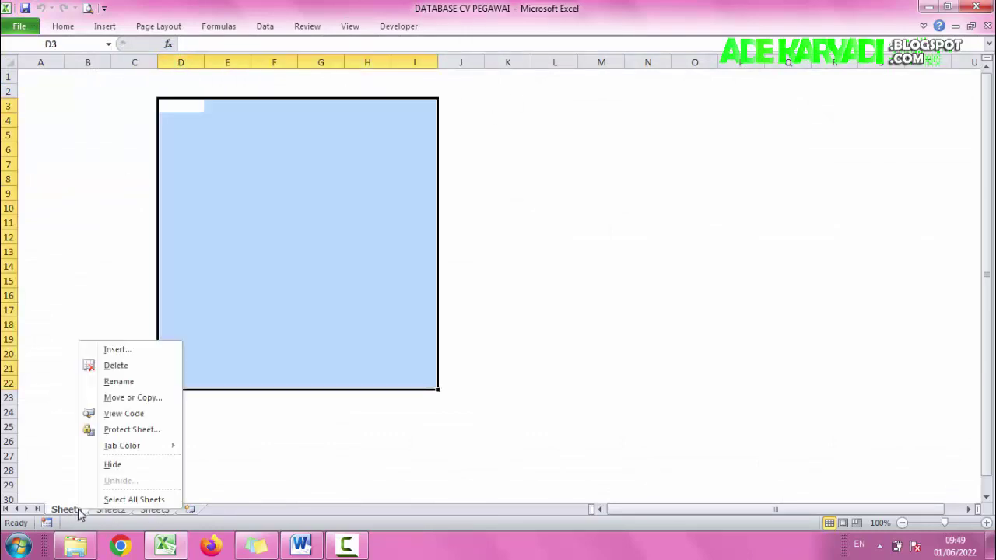
pyautogui.click(120, 381)
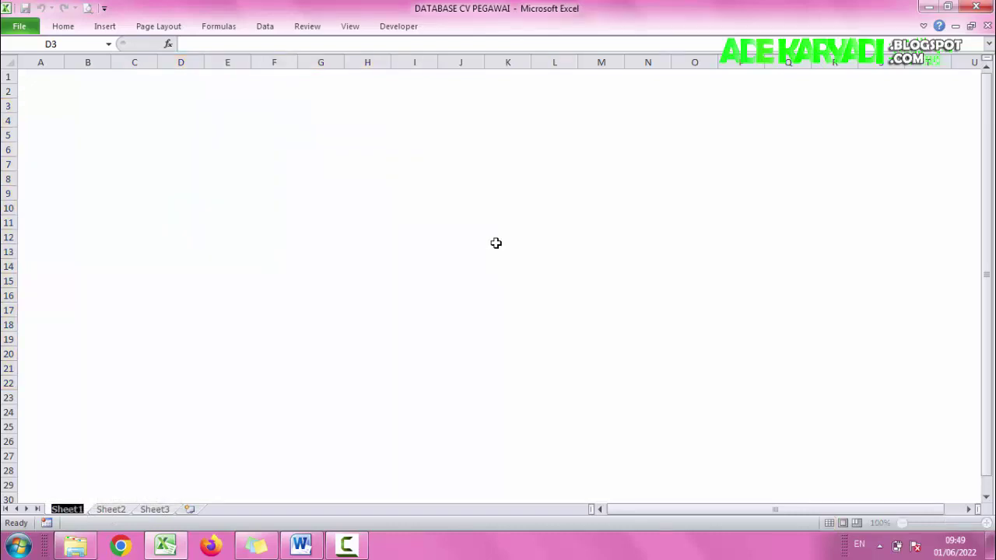
pyautogui.press('BackSpace')
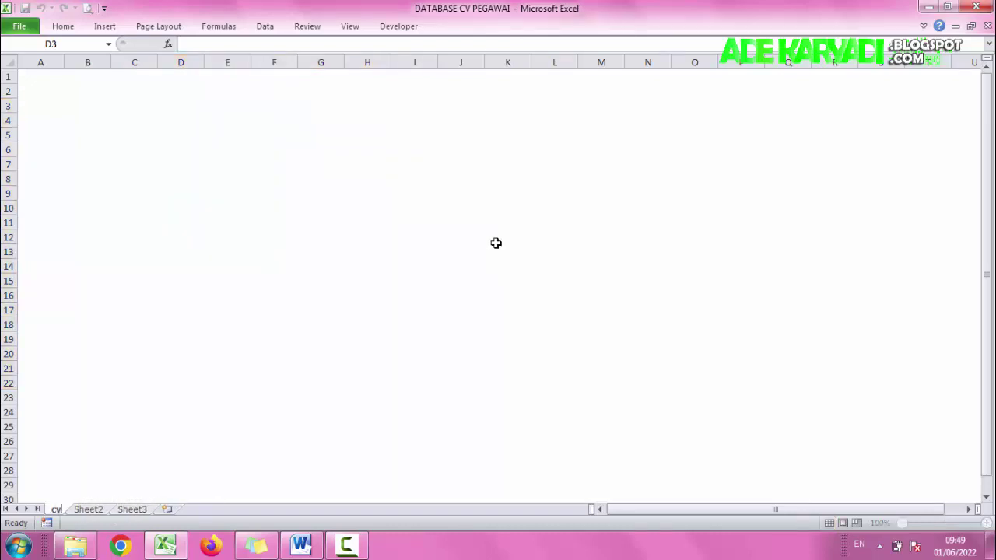
pyautogui.write('CV')
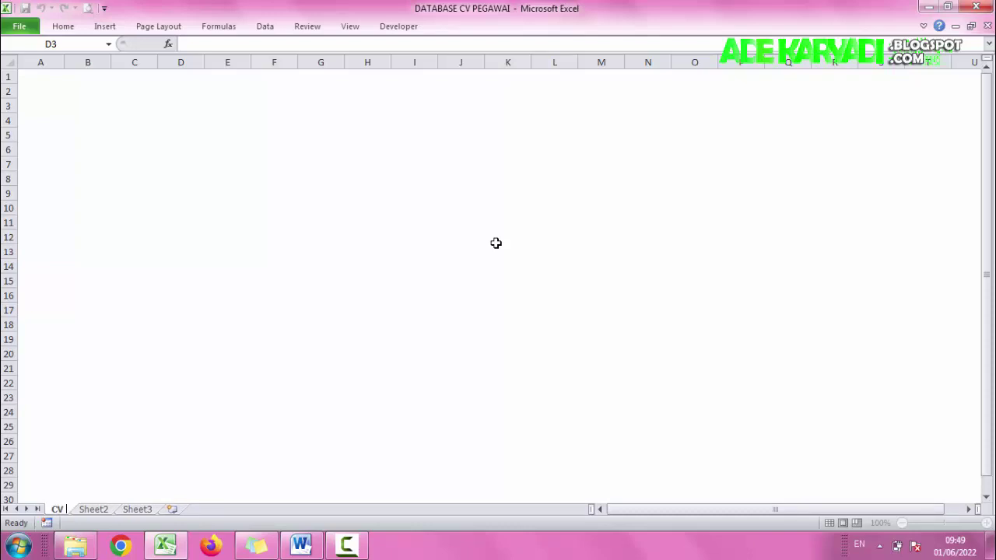
pyautogui.write(' PEGAWA')
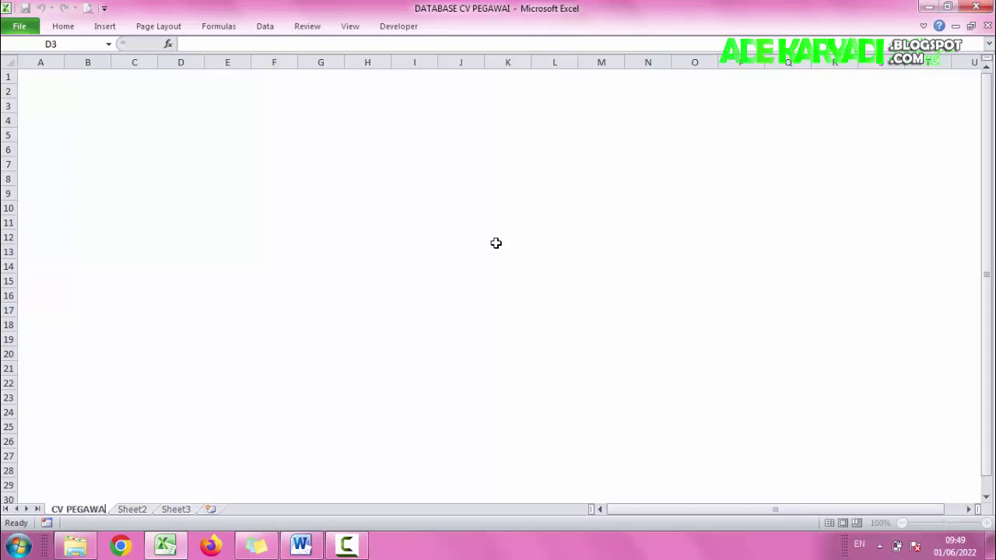
pyautogui.write('I')
pyautogui.click(385, 251)
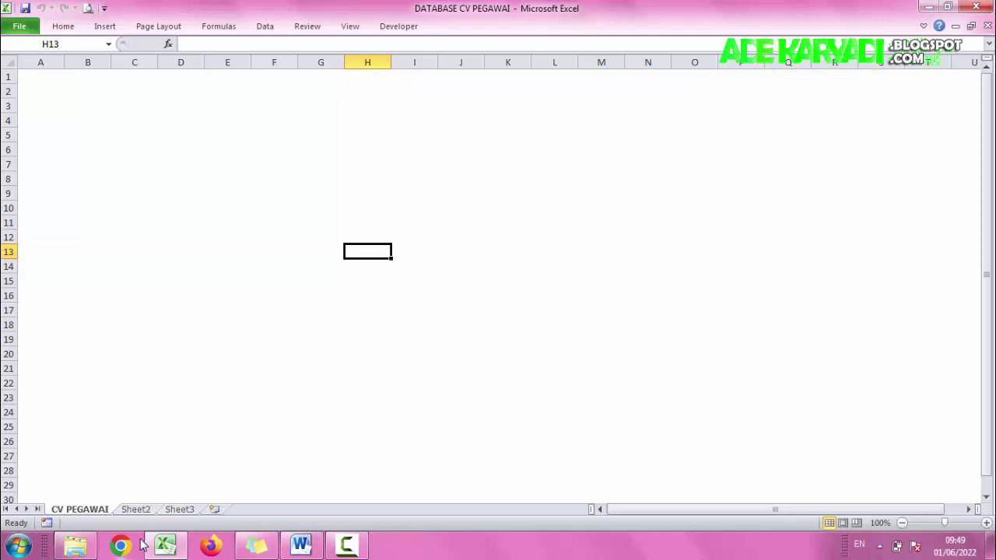
# Rename Sheet2 to 'DATABASE'
pyautogui.click(140, 512)
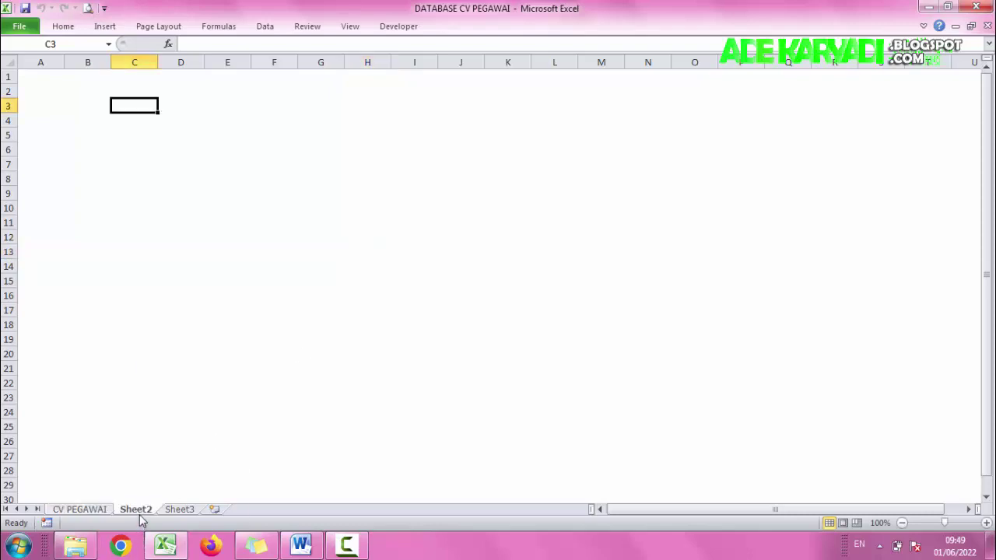
pyautogui.rightClick(140, 512)
pyautogui.click(180, 387)
pyautogui.write('DA')
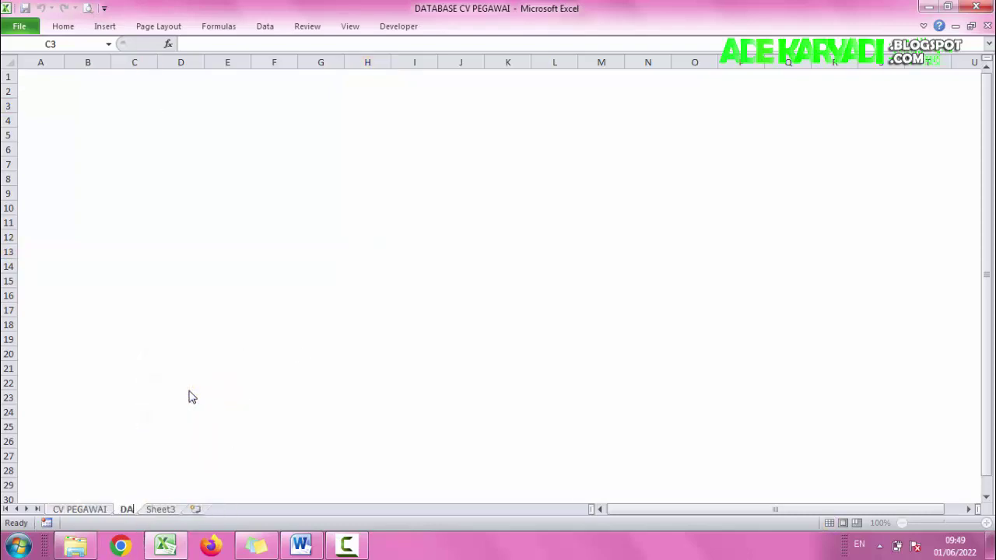
pyautogui.write('TABASE')
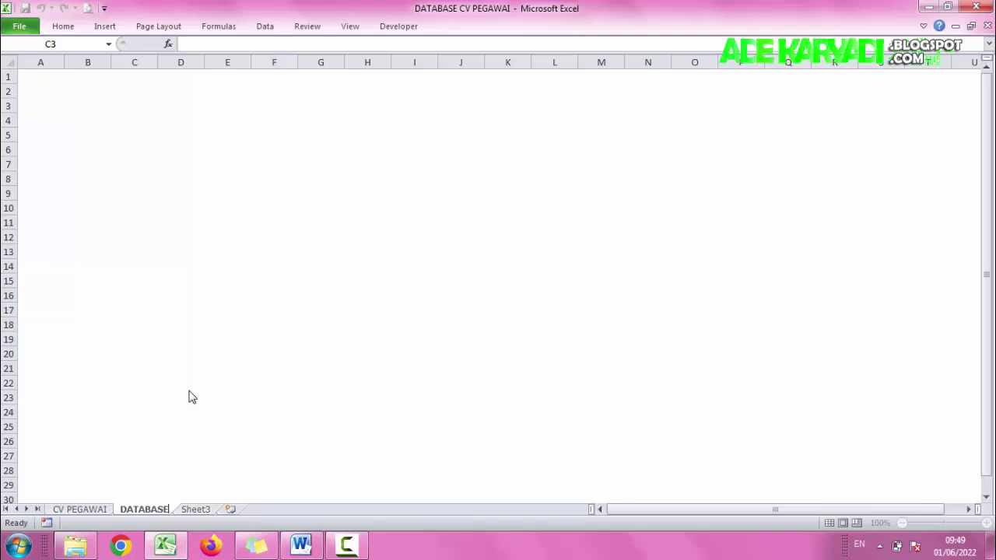
pyautogui.click(192, 398)
pyautogui.click(186, 293)
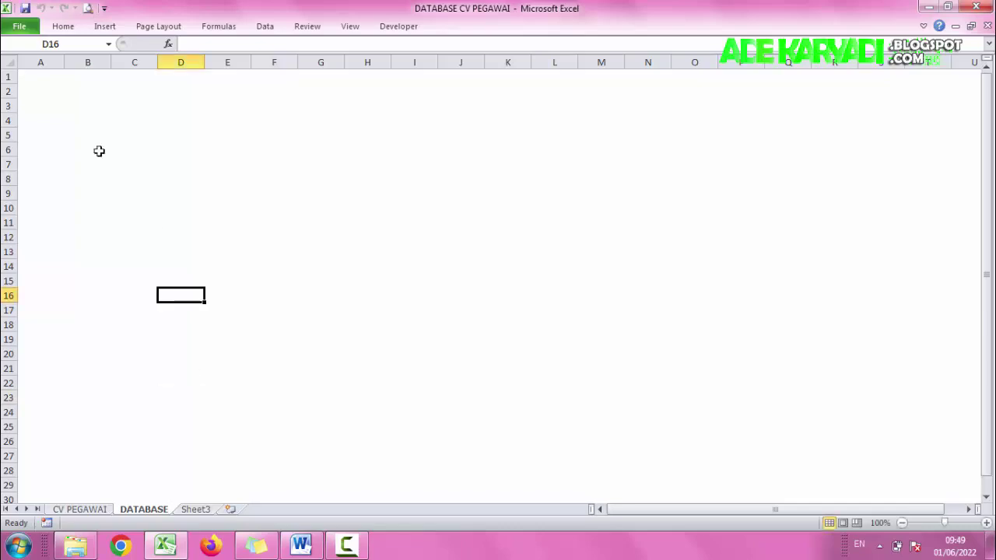
pyautogui.click(25, 8)
pyautogui.click(300, 544)
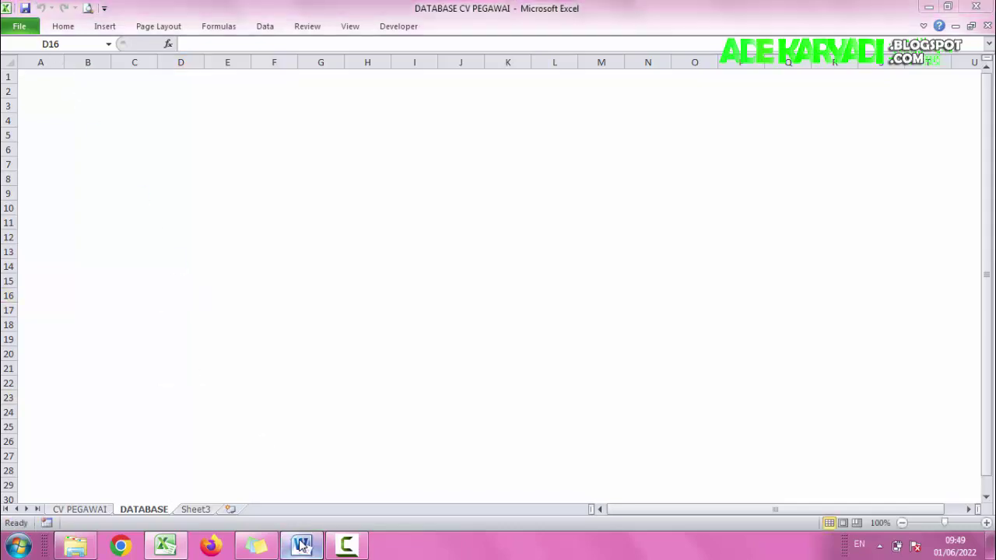
pyautogui.scroll(-1, 550, 235)
pyautogui.scroll(-3, 550, 235)
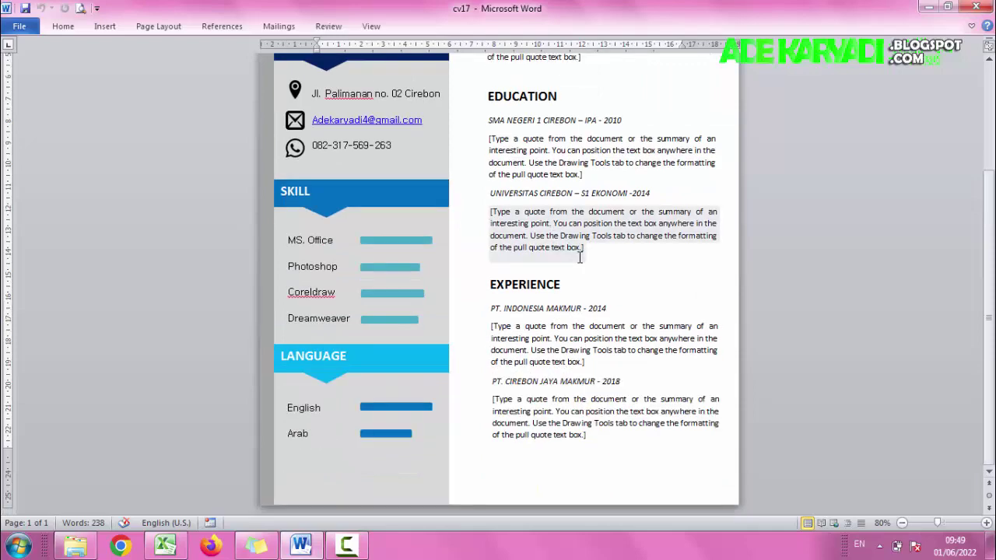
pyautogui.scroll(1, 537, 245)
pyautogui.scroll(3, 579, 258)
pyautogui.scroll(1, 579, 258)
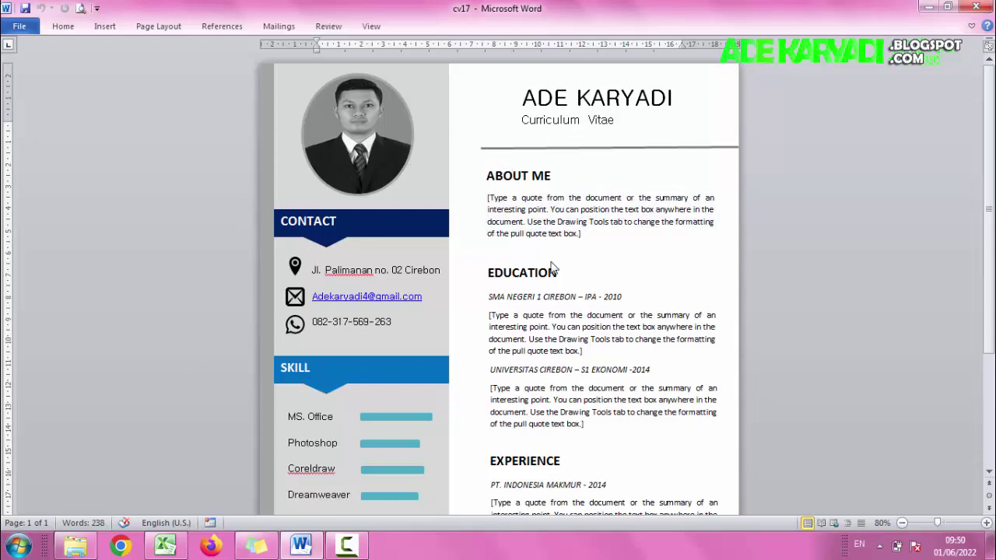
pyautogui.click(172, 549)
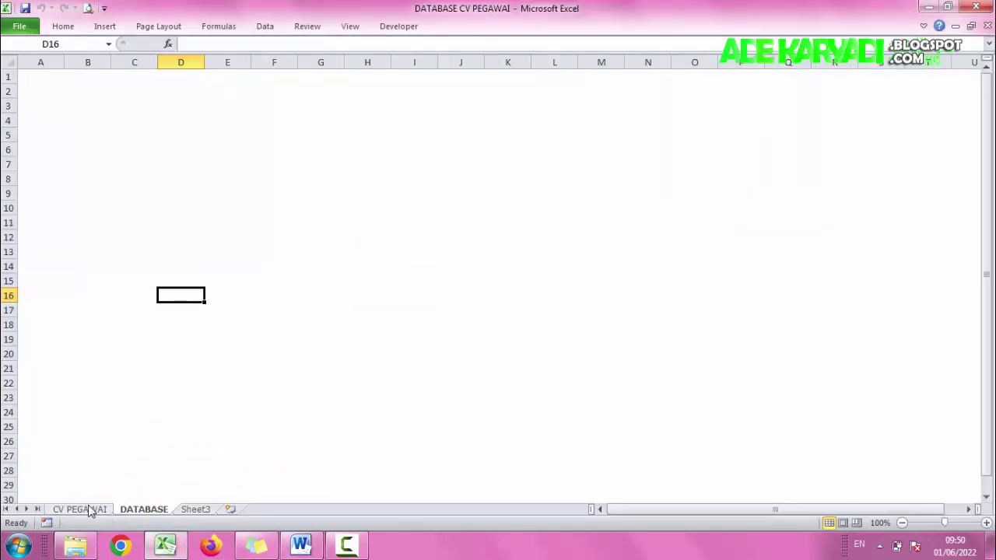
# On CV PEGAWAI, make columns A and B narrower and widen column C
pyautogui.click(89, 508)
pyautogui.click(100, 116)
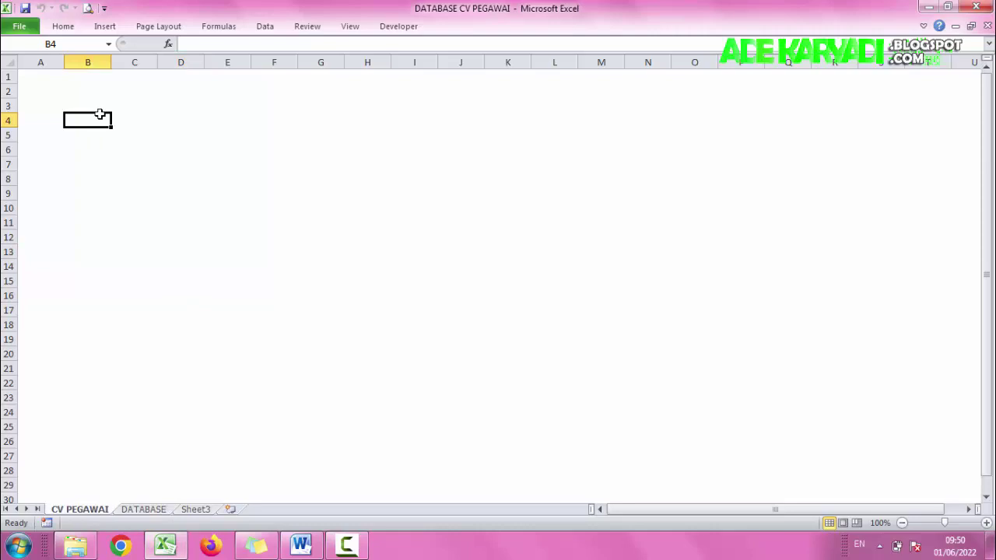
pyautogui.click(95, 92)
pyautogui.click(75, 61)
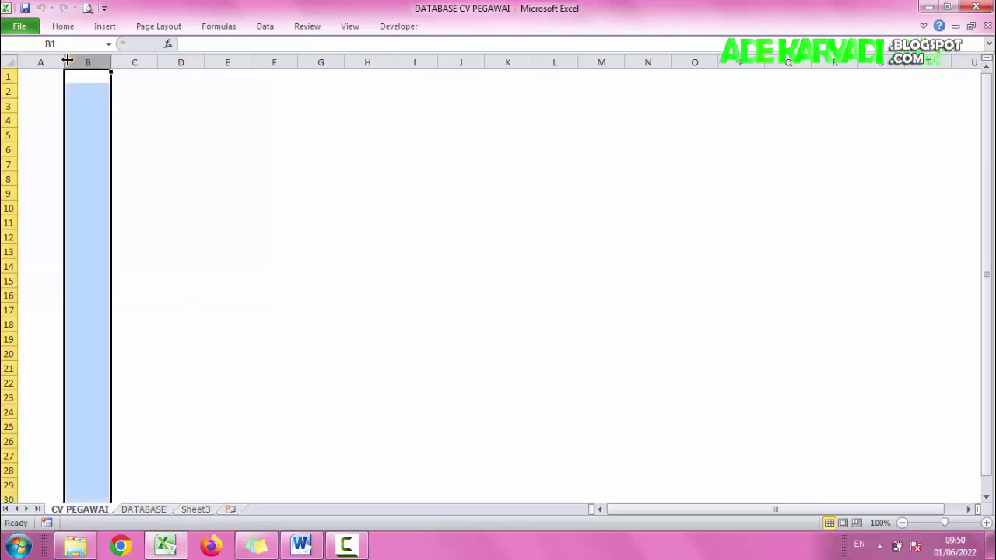
pyautogui.moveTo(67, 61)
pyautogui.mouseDown()
pyautogui.moveTo(45, 61)
pyautogui.moveTo(91, 62)
pyautogui.mouseUp()
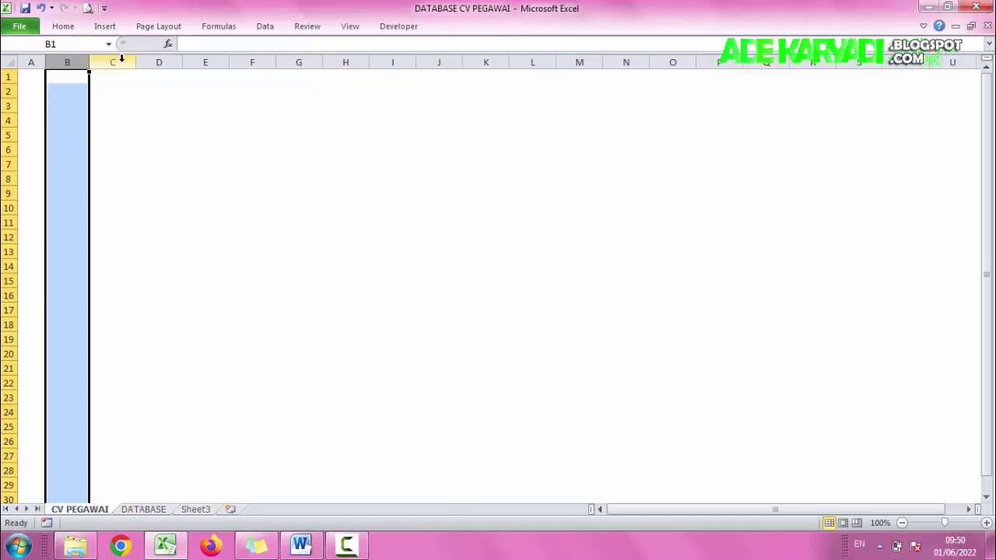
pyautogui.moveTo(90, 61); pyautogui.dragTo(72, 62)
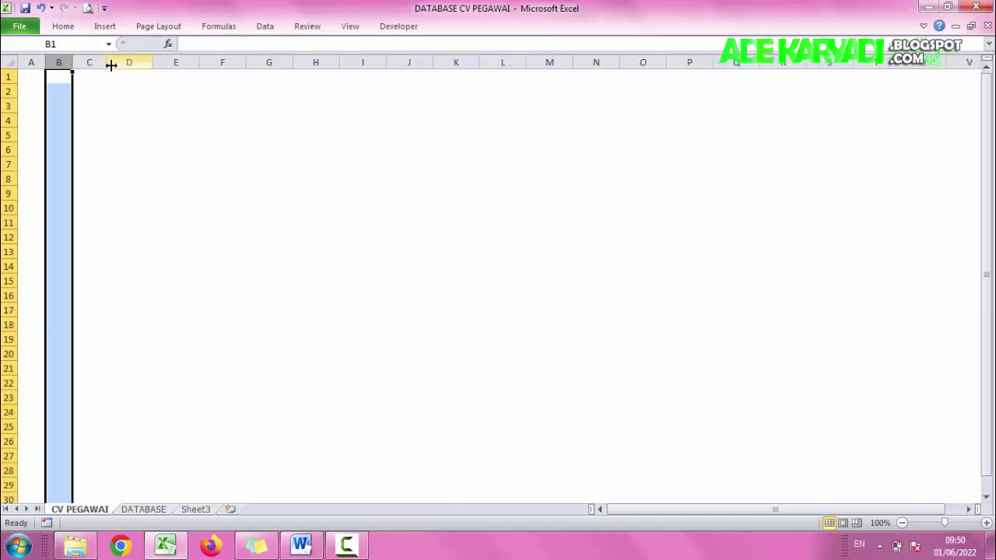
pyautogui.moveTo(110, 65); pyautogui.dragTo(127, 65)
# Check the cv17 CV layout in Word and come back to Excel
pyautogui.click(147, 105)
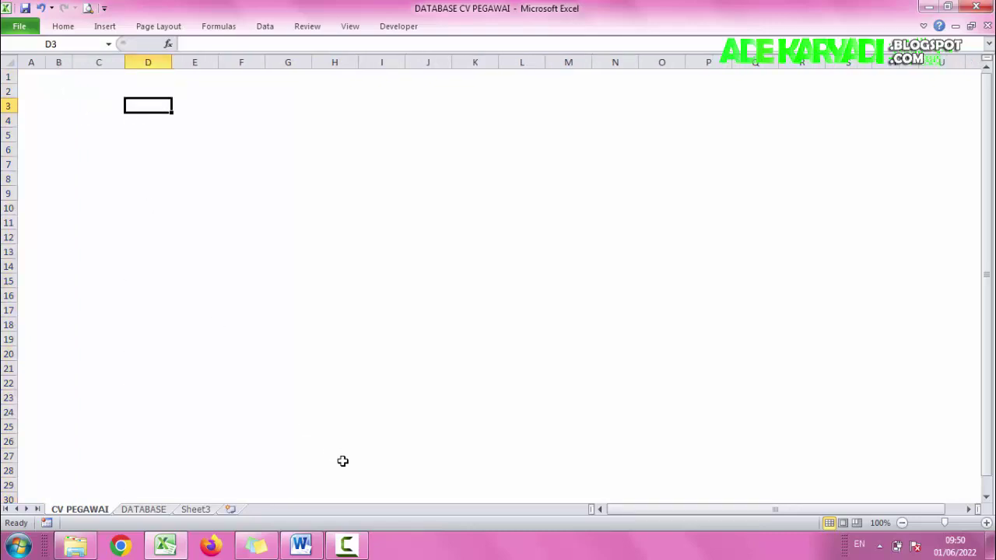
pyautogui.click(301, 544)
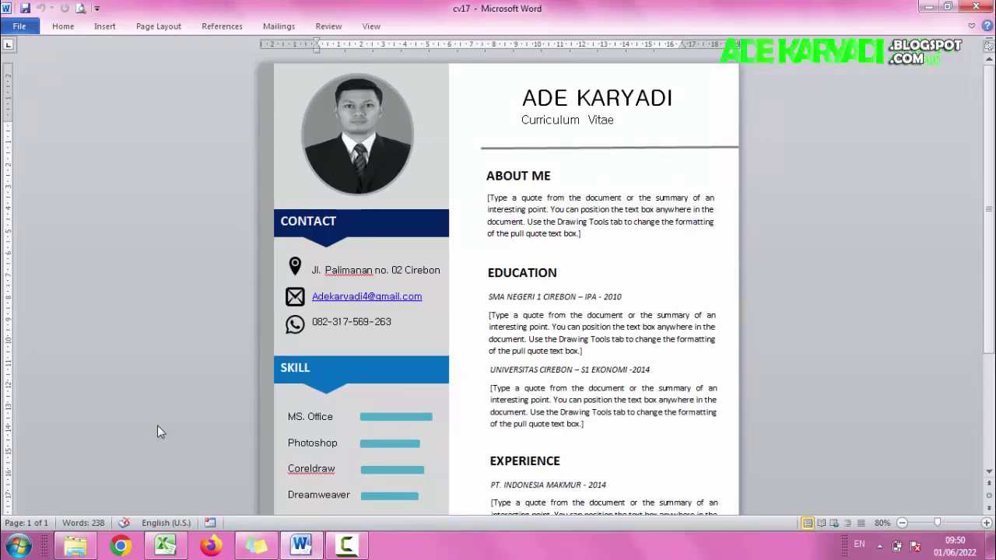
pyautogui.click(165, 546)
# Fill column B from row 2 downward with dark grey
pyautogui.moveTo(66, 84)
pyautogui.mouseDown()
pyautogui.moveTo(70, 519)
pyautogui.moveTo(73, 488)
pyautogui.mouseUp()
pyautogui.scroll(4, 114, 376)
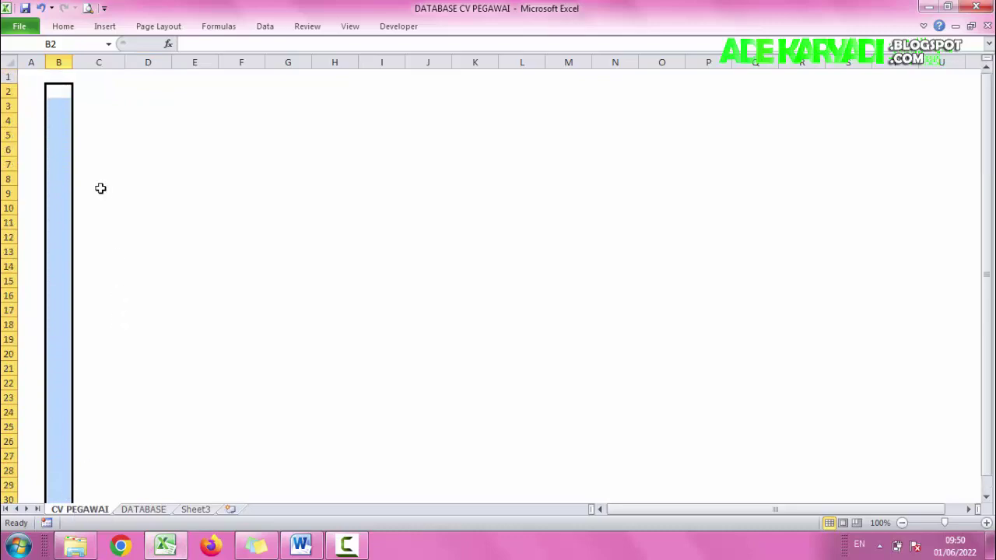
pyautogui.click(62, 28)
pyautogui.click(229, 71)
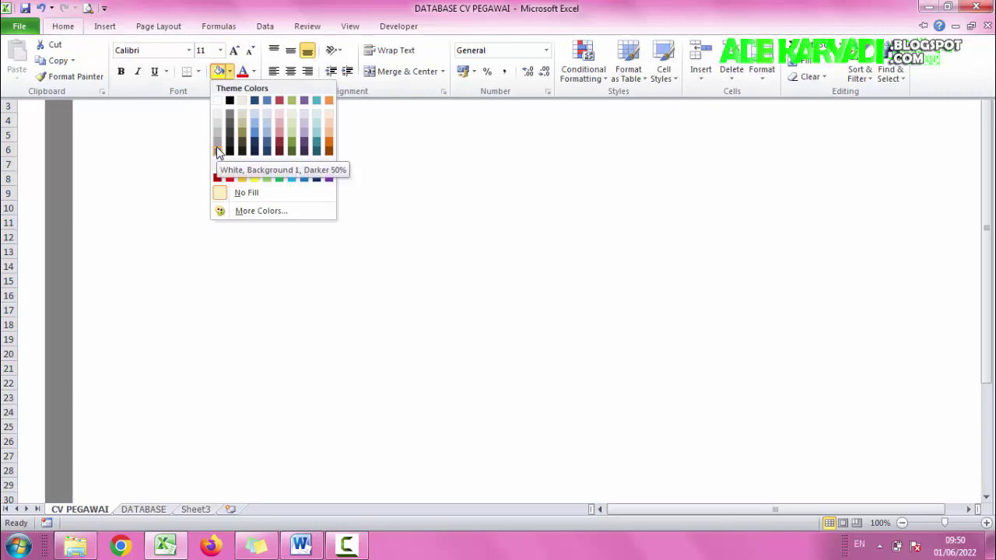
pyautogui.click(216, 140)
pyautogui.click(130, 131)
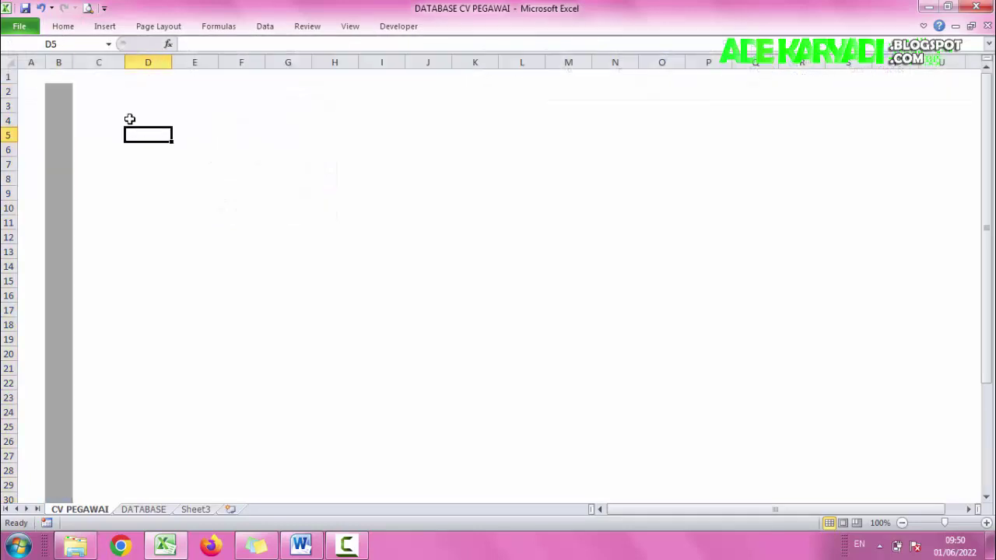
# Fill columns C to E from row 2 downward with light grey
pyautogui.moveTo(98, 90)
pyautogui.mouseDown()
pyautogui.moveTo(213, 268)
pyautogui.moveTo(205, 523)
pyautogui.moveTo(199, 469)
pyautogui.mouseUp()
pyautogui.scroll(4, 213, 349)
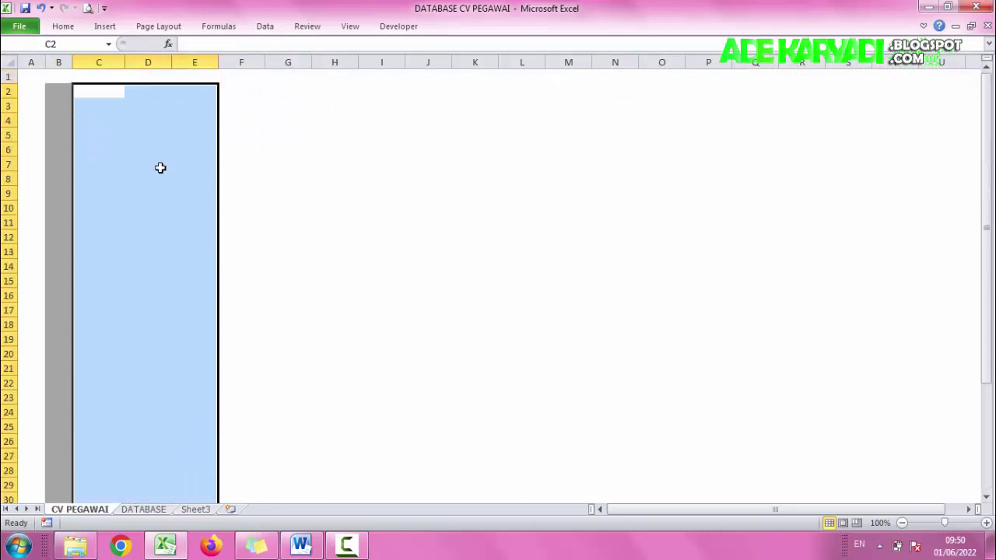
pyautogui.click(65, 28)
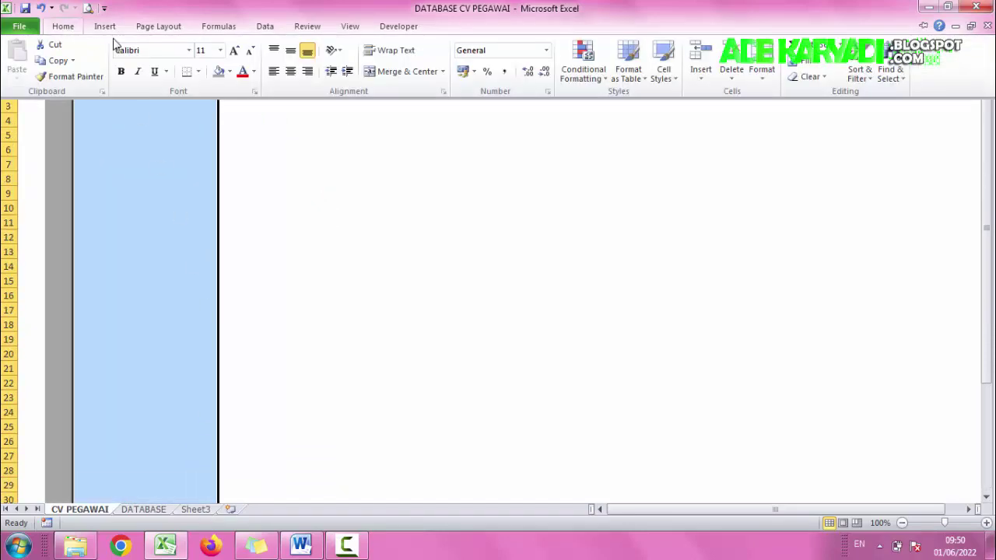
pyautogui.click(230, 71)
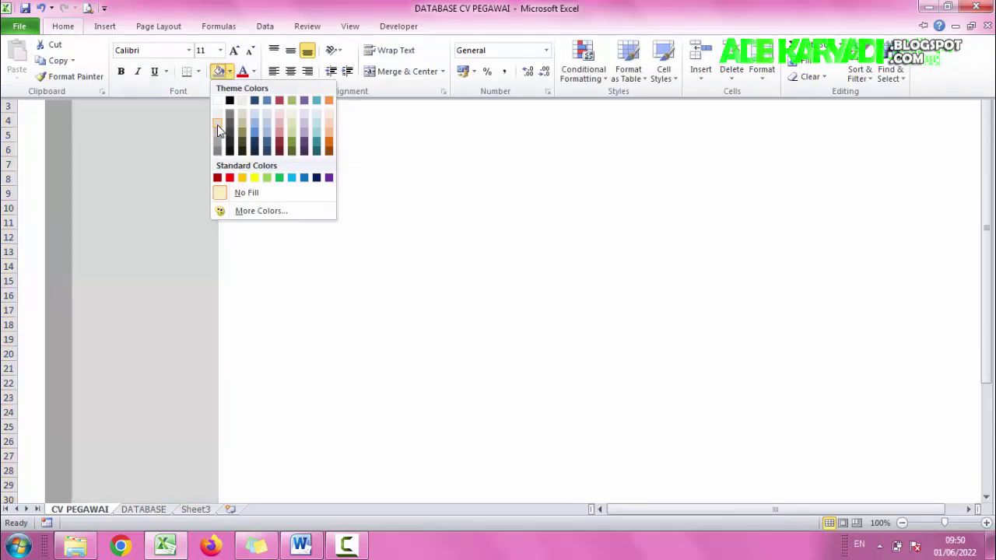
pyautogui.click(218, 126)
pyautogui.click(262, 118)
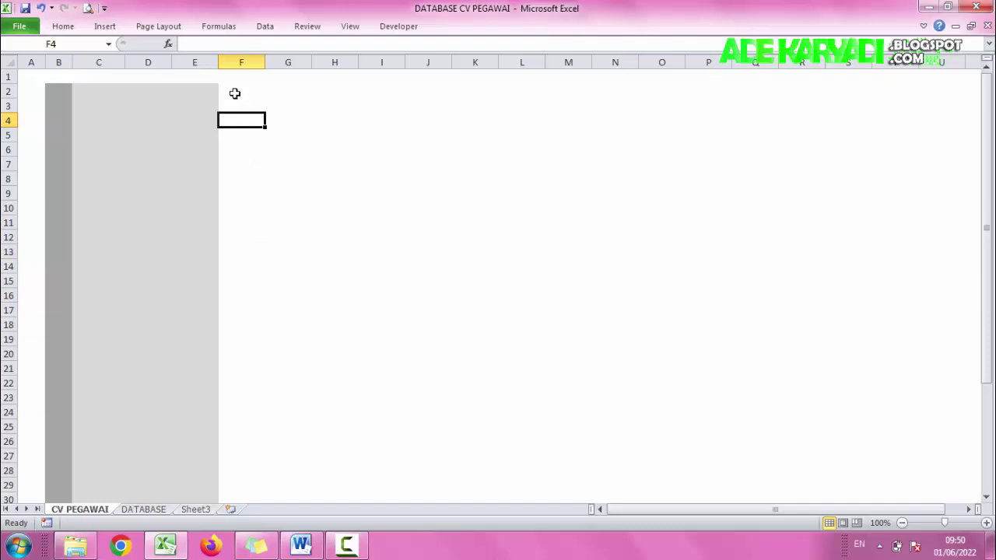
# Select F2:I19 and compare the sidebar against the Word CV layout
pyautogui.moveTo(233, 90); pyautogui.dragTo(393, 339)
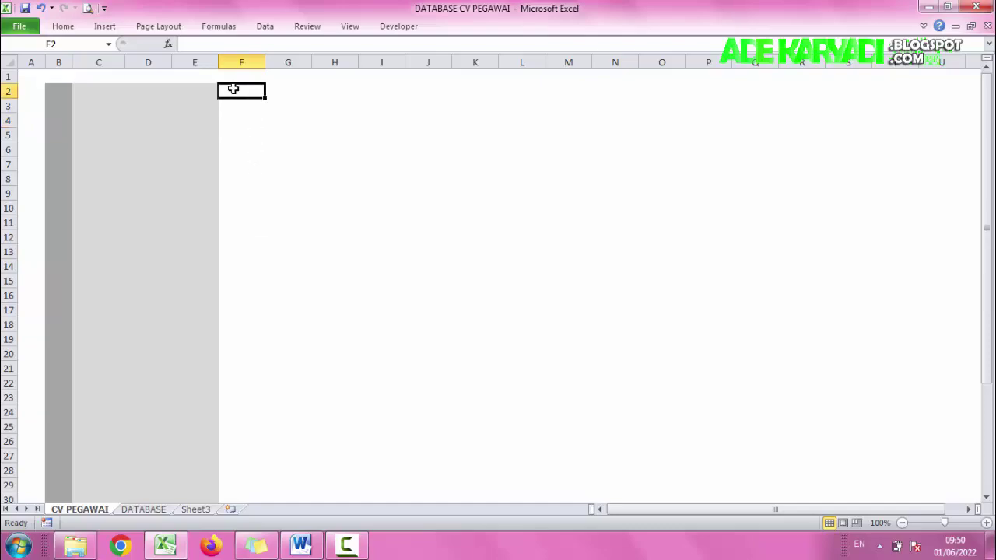
pyautogui.click(306, 546)
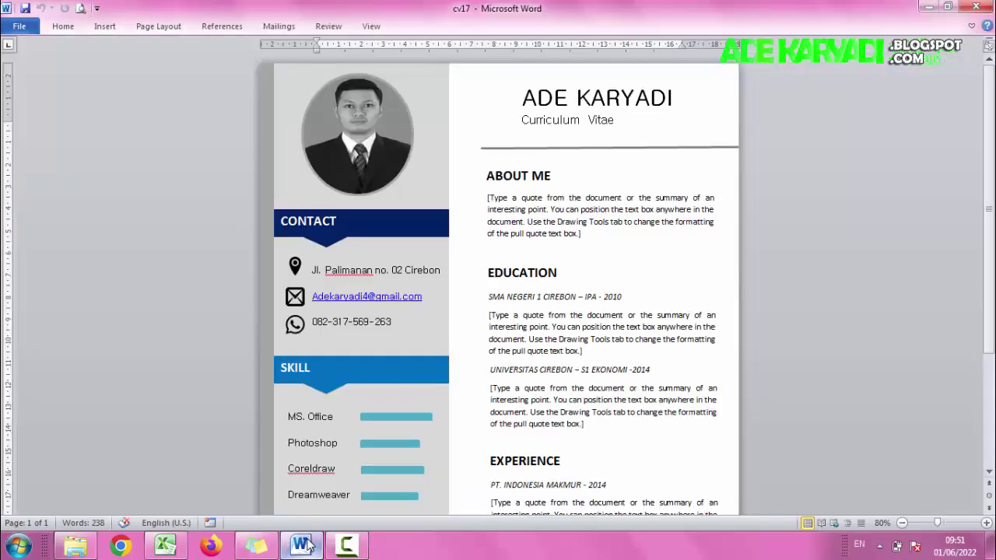
pyautogui.click(307, 545)
pyautogui.click(234, 207)
pyautogui.click(324, 101)
pyautogui.click(170, 96)
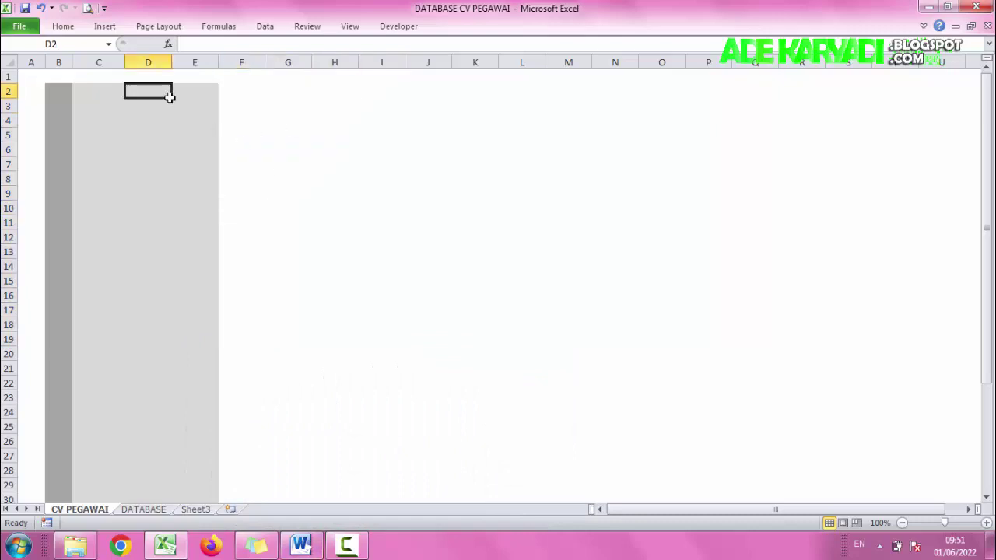
pyautogui.click(122, 150)
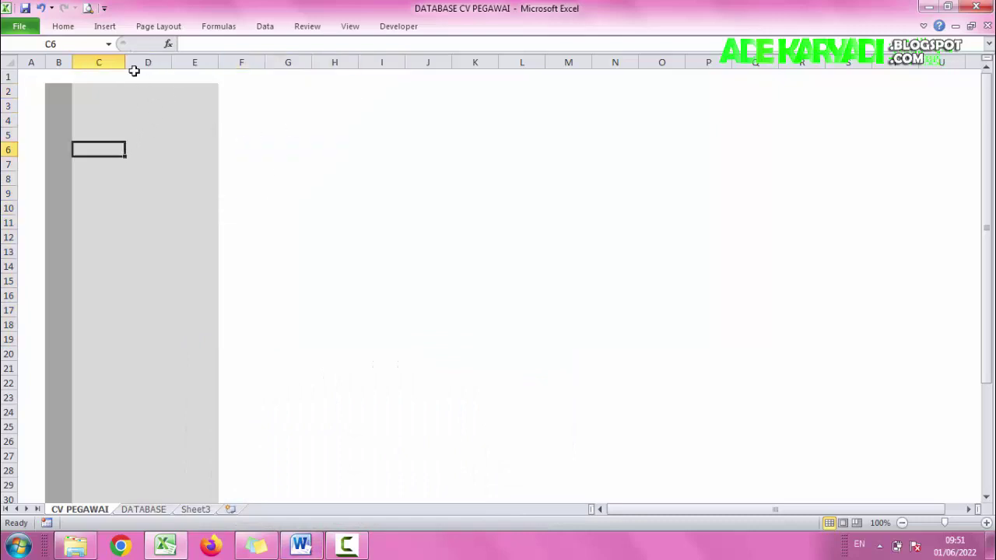
# Draw an oval shape over the top of the light grey sidebar
pyautogui.click(105, 26)
pyautogui.click(156, 71)
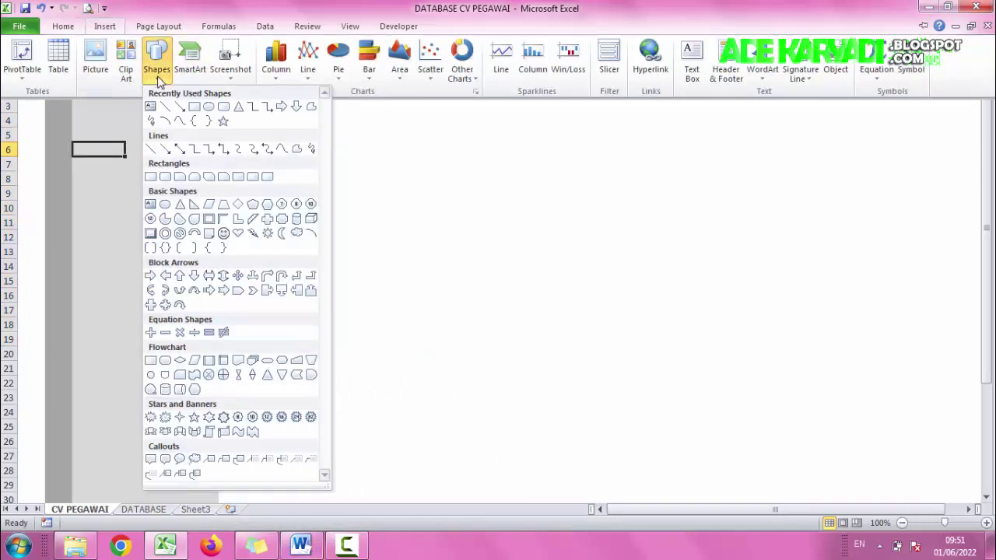
pyautogui.click(208, 107)
pyautogui.moveTo(102, 92); pyautogui.dragTo(236, 237)
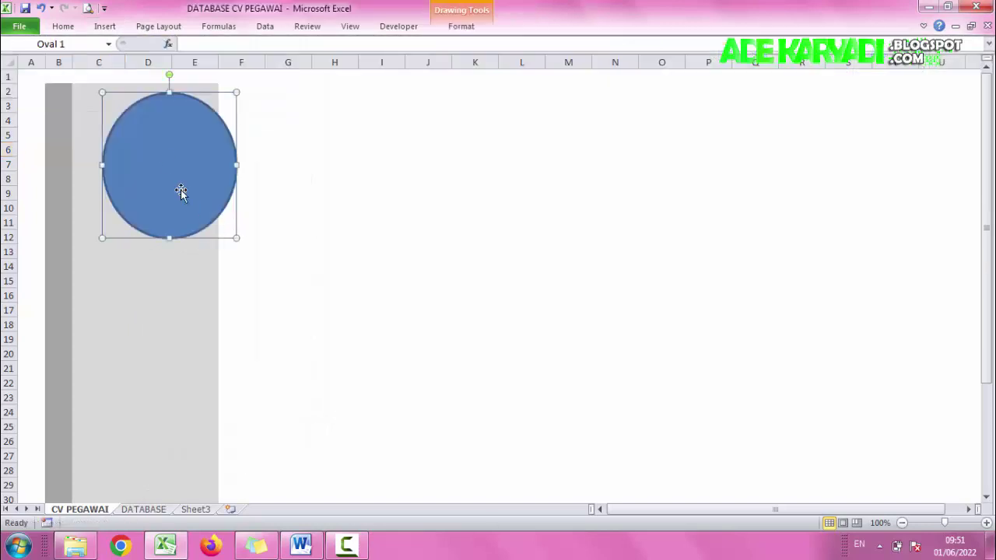
pyautogui.moveTo(151, 155); pyautogui.dragTo(127, 152)
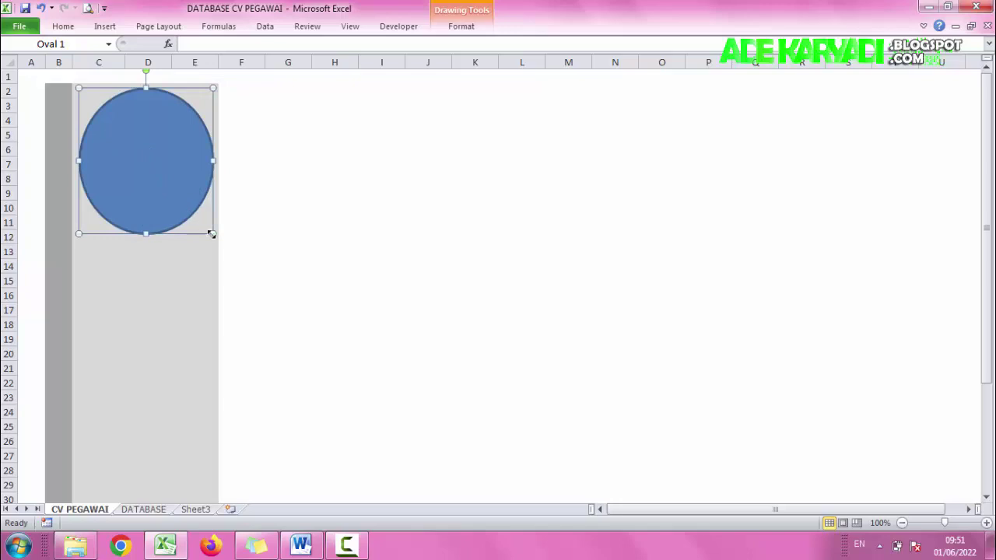
# Shrink and reshape the oval into an even circle near the sidebar top
pyautogui.moveTo(210, 232); pyautogui.dragTo(193, 208)
pyautogui.moveTo(154, 158); pyautogui.dragTo(161, 162)
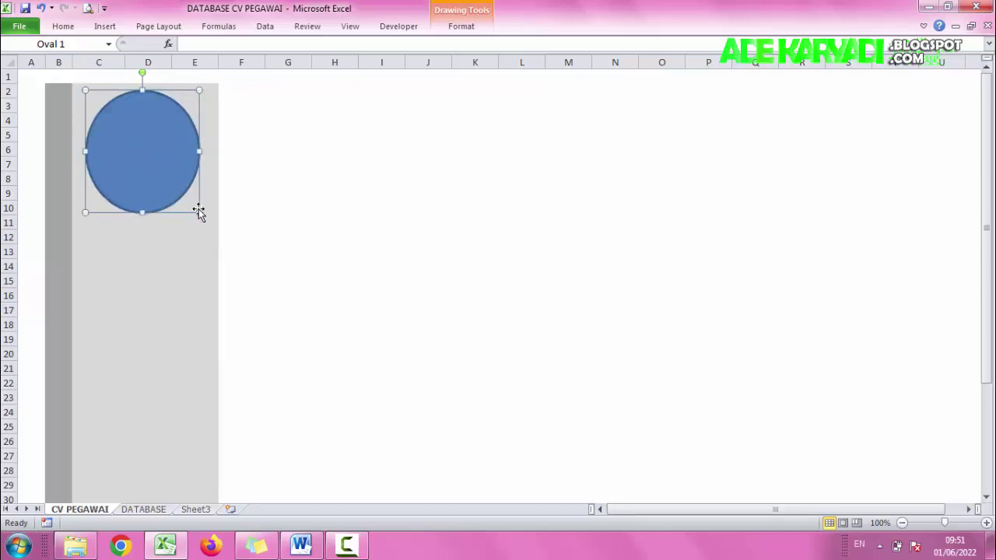
pyautogui.moveTo(199, 212)
pyautogui.mouseDown()
pyautogui.moveTo(189, 200)
pyautogui.moveTo(137, 193)
pyautogui.mouseUp()
pyautogui.moveTo(143, 159); pyautogui.dragTo(155, 161)
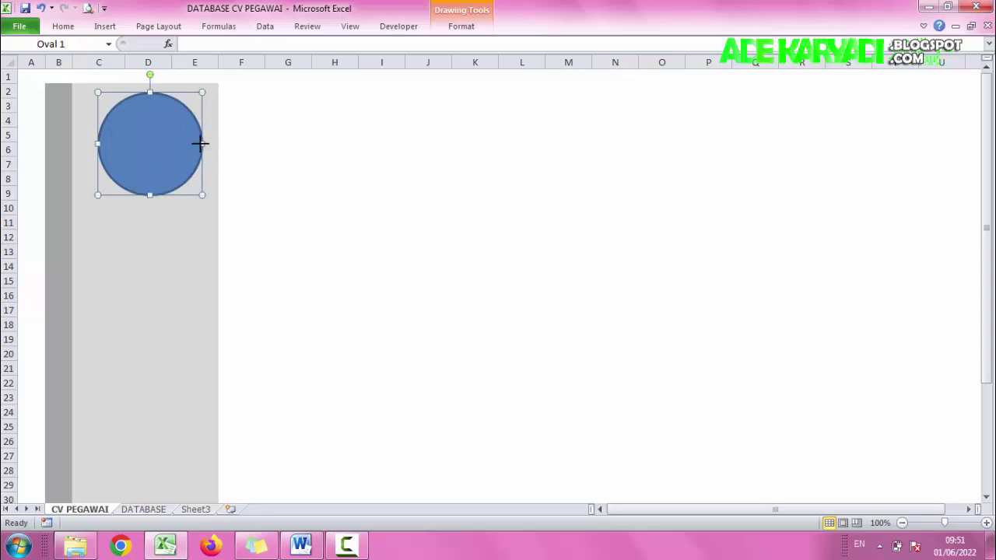
pyautogui.moveTo(201, 143); pyautogui.dragTo(196, 144)
pyautogui.click(226, 148)
pyautogui.click(225, 210)
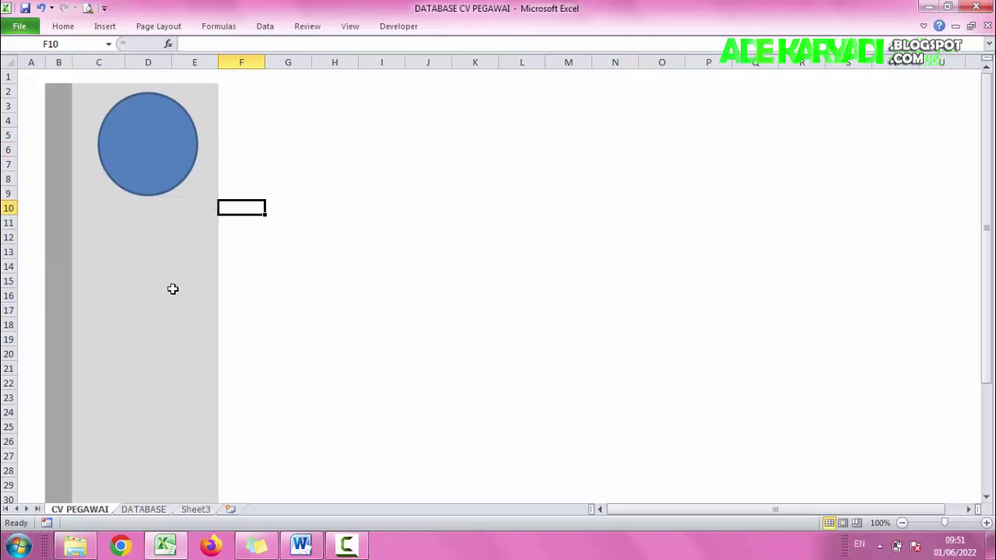
pyautogui.click(301, 544)
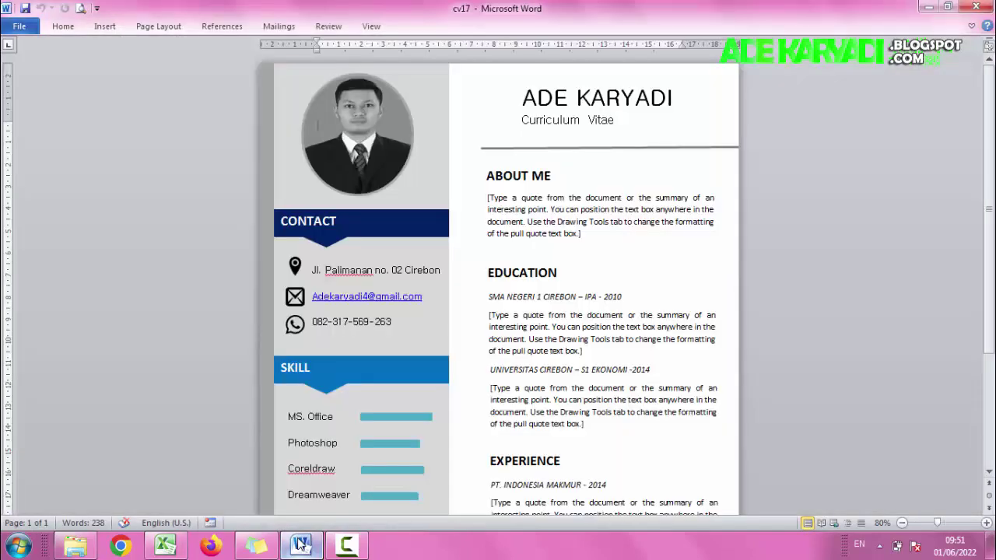
pyautogui.click(395, 223)
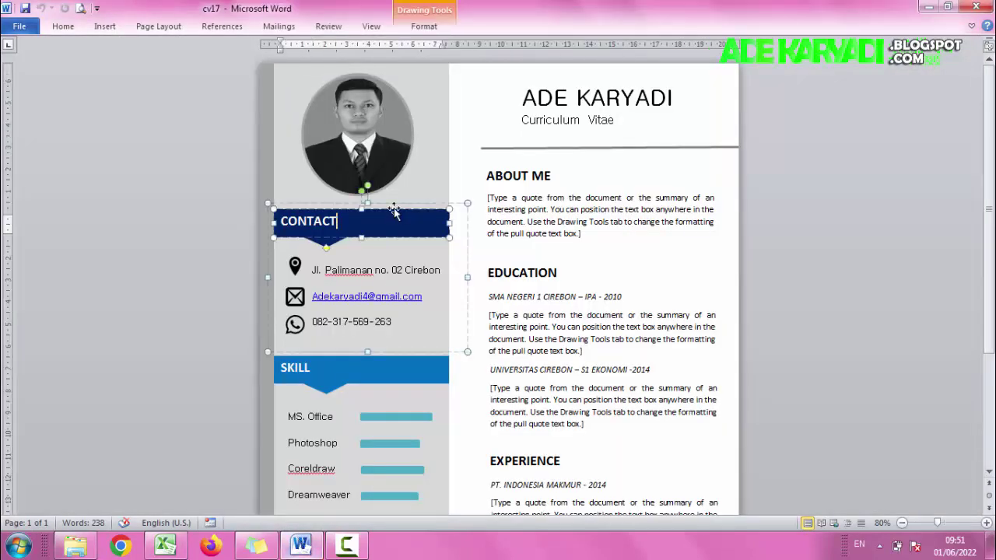
pyautogui.click(391, 204)
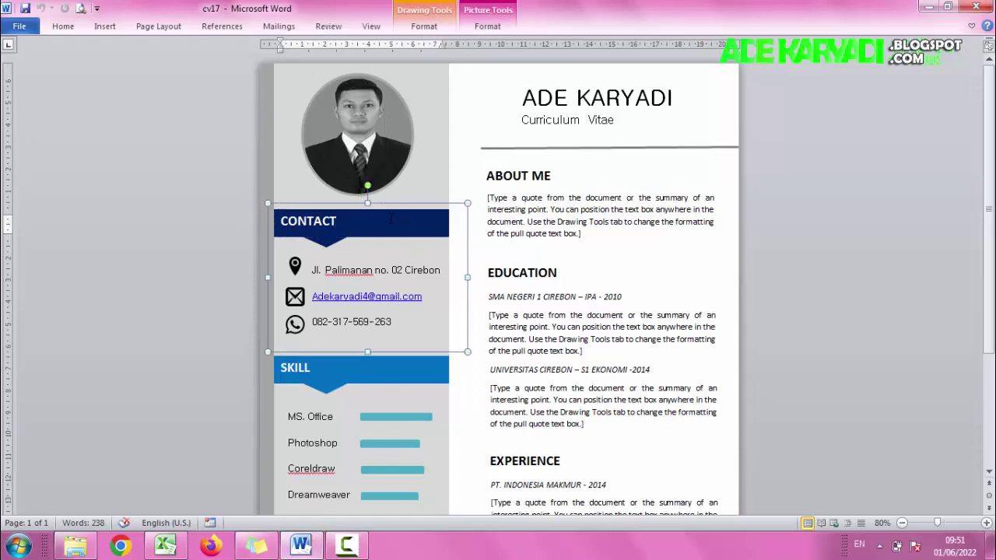
pyautogui.click(786, 219)
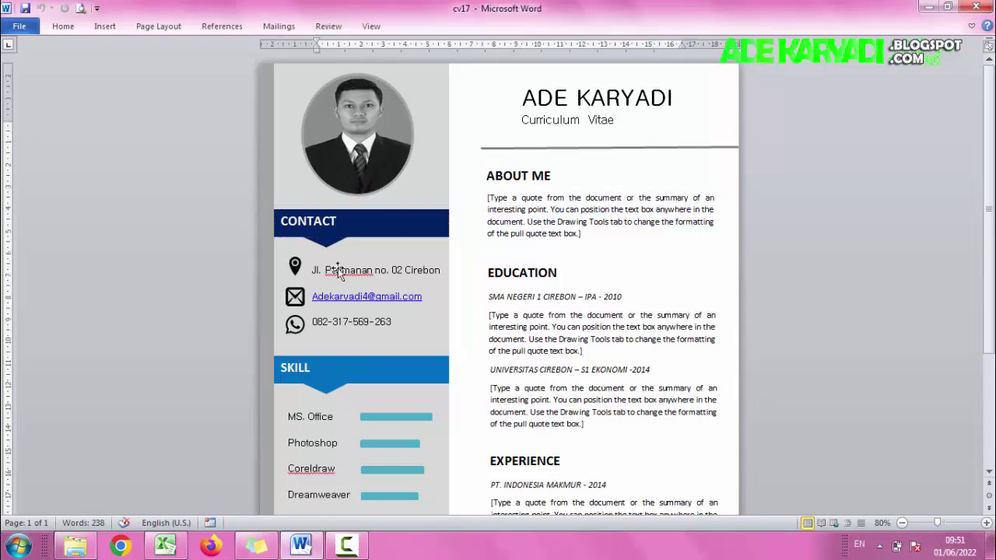
# Draw a rectangle bar across the sidebar just below the circle
pyautogui.click(187, 549)
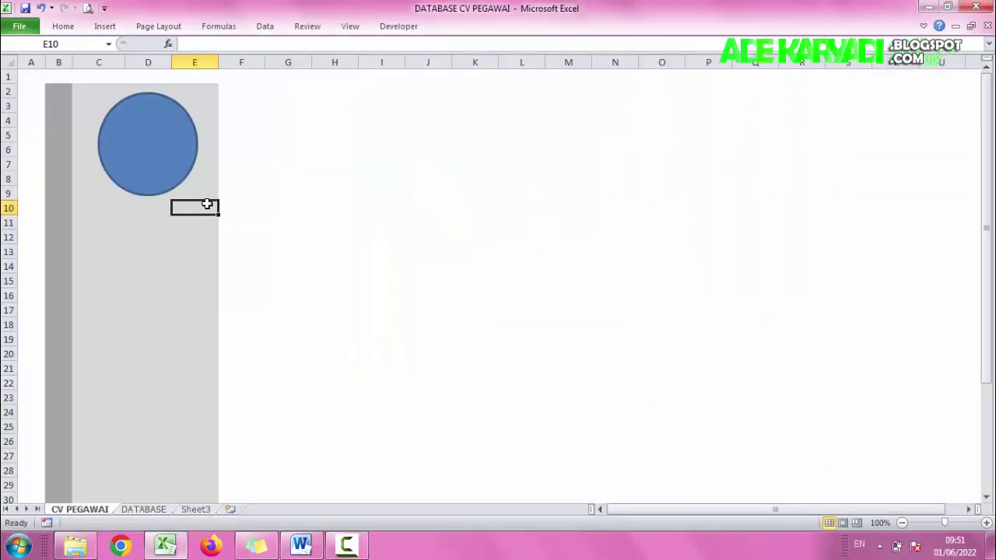
pyautogui.click(86, 208)
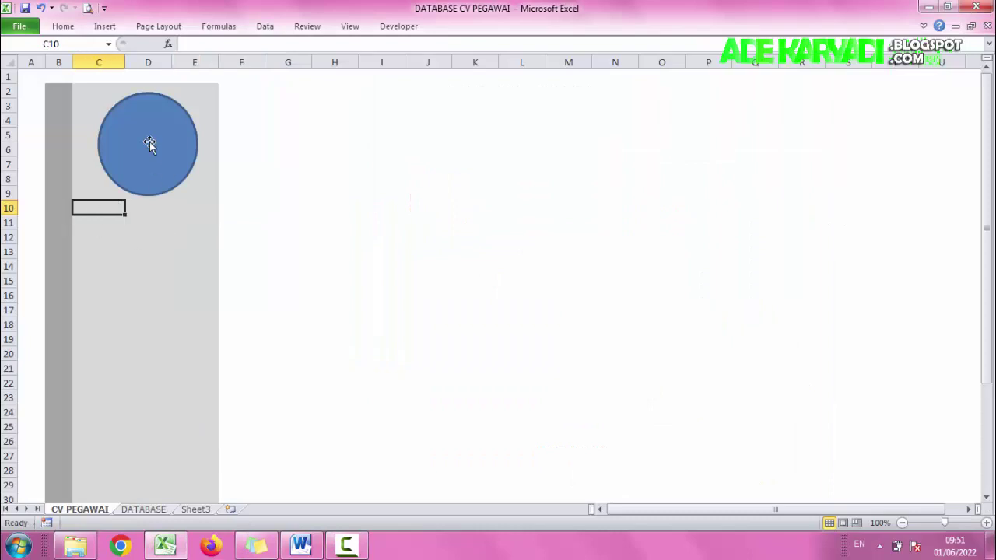
pyautogui.click(106, 26)
pyautogui.click(158, 71)
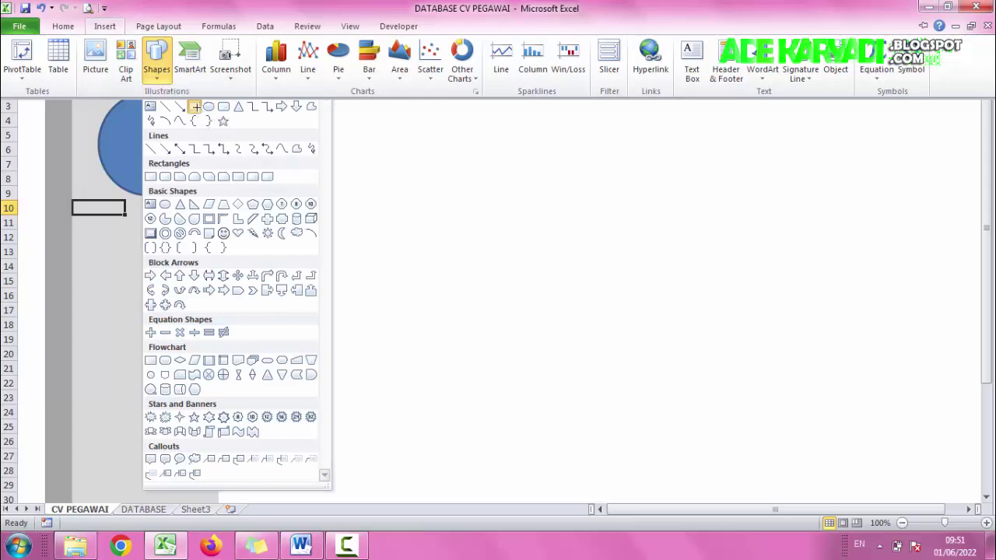
pyautogui.click(209, 108)
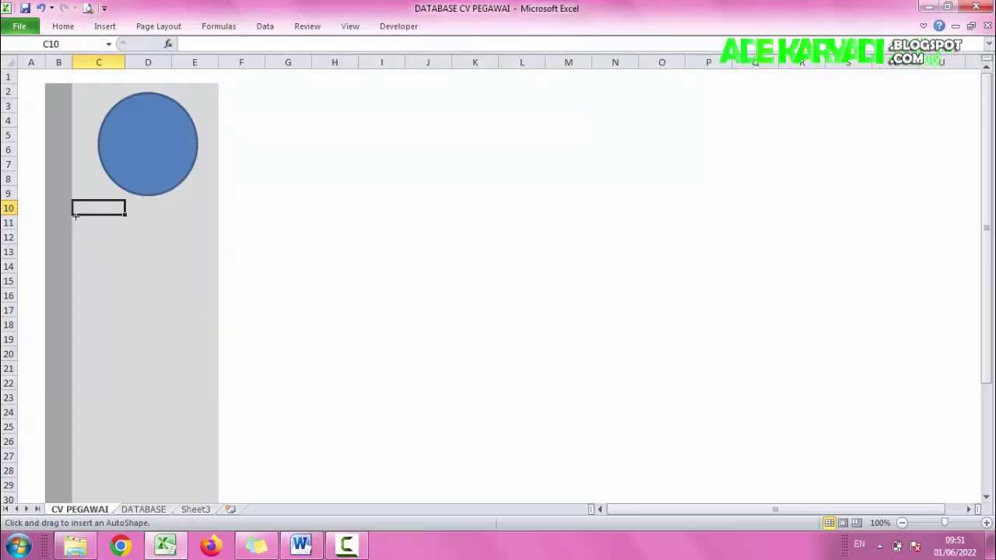
pyautogui.moveTo(75, 216); pyautogui.dragTo(215, 235)
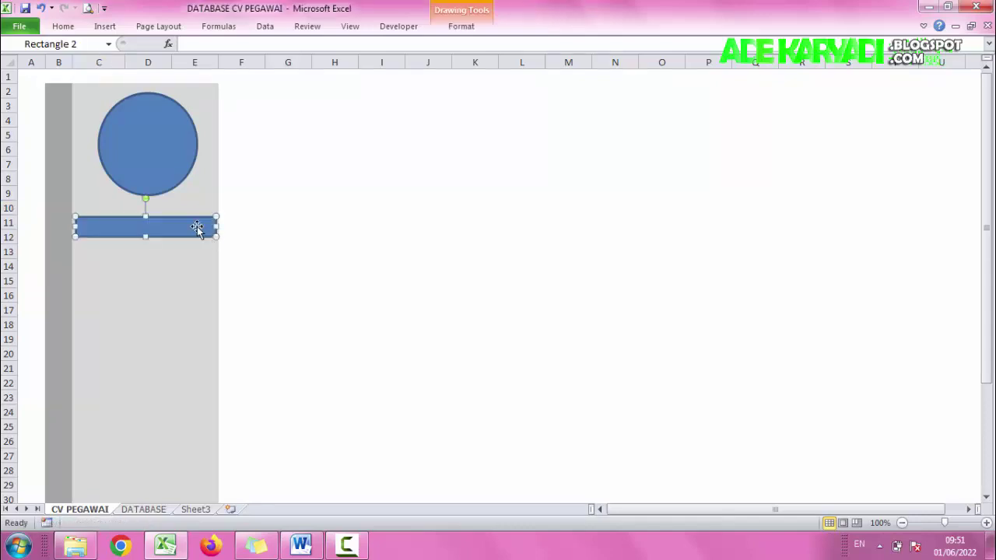
# Give the bar a dark blue fill and dark blue outline
pyautogui.click(449, 32)
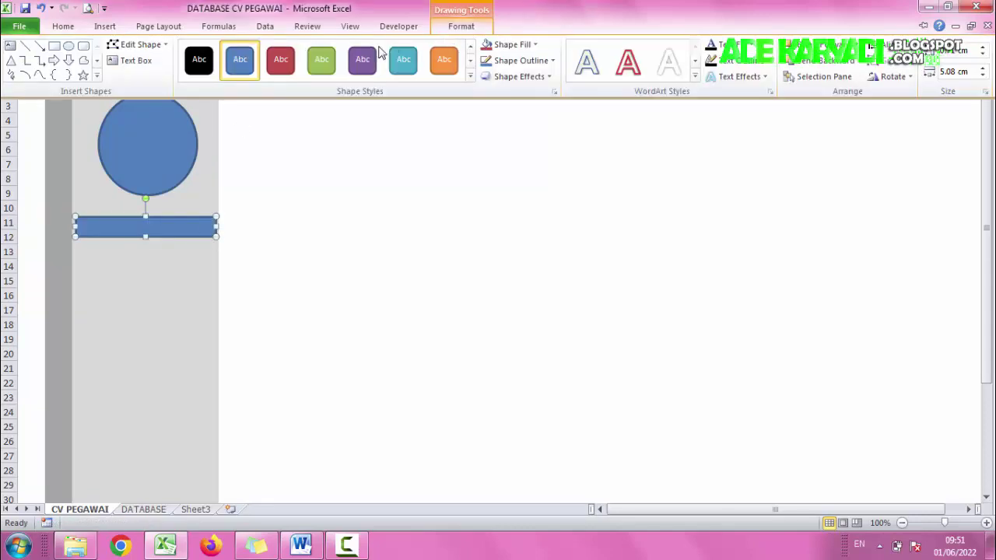
pyautogui.click(512, 47)
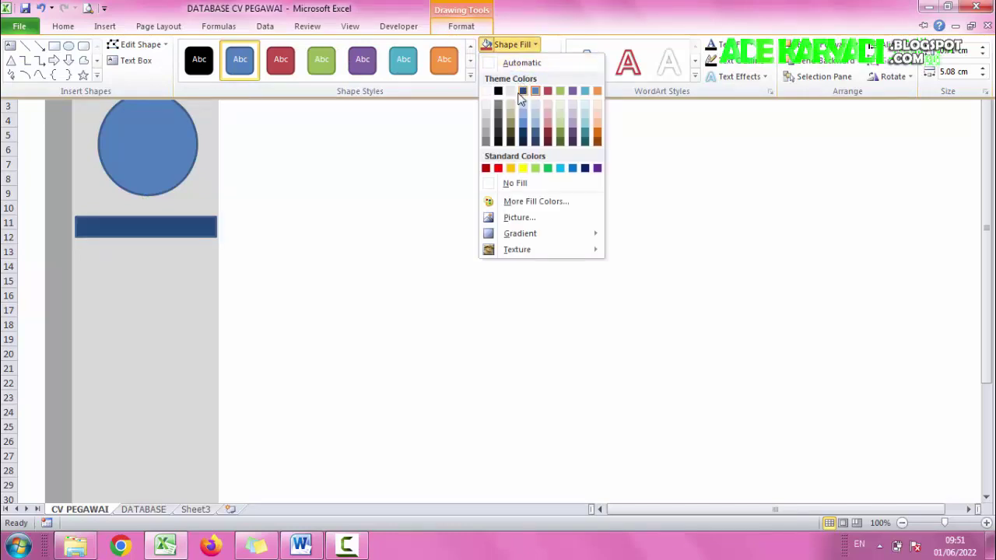
pyautogui.click(585, 170)
pyautogui.click(471, 28)
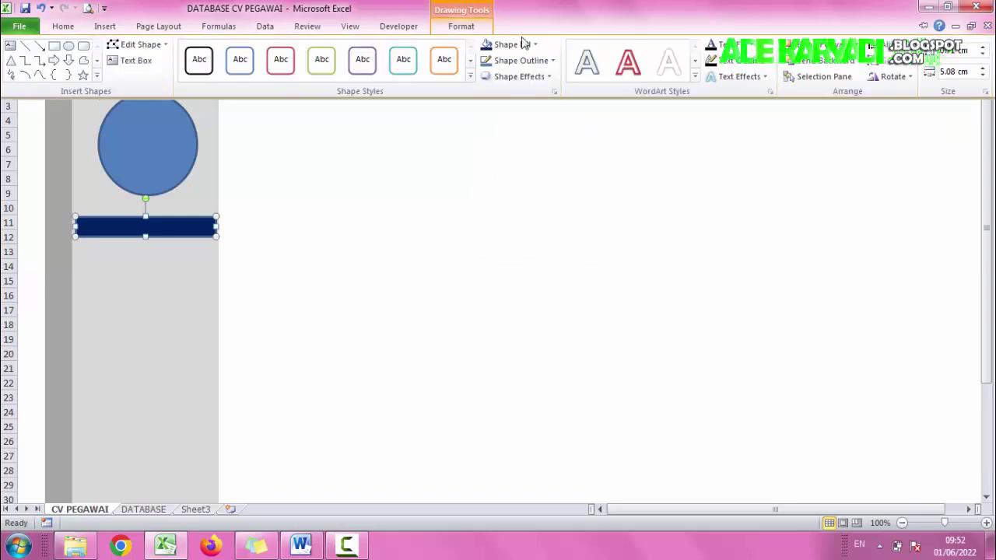
pyautogui.click(545, 61)
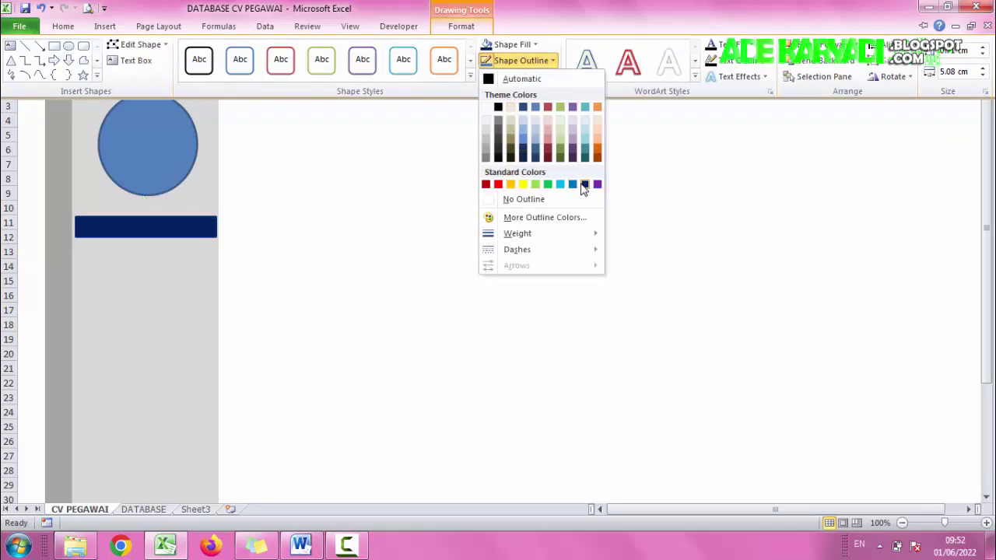
pyautogui.click(513, 198)
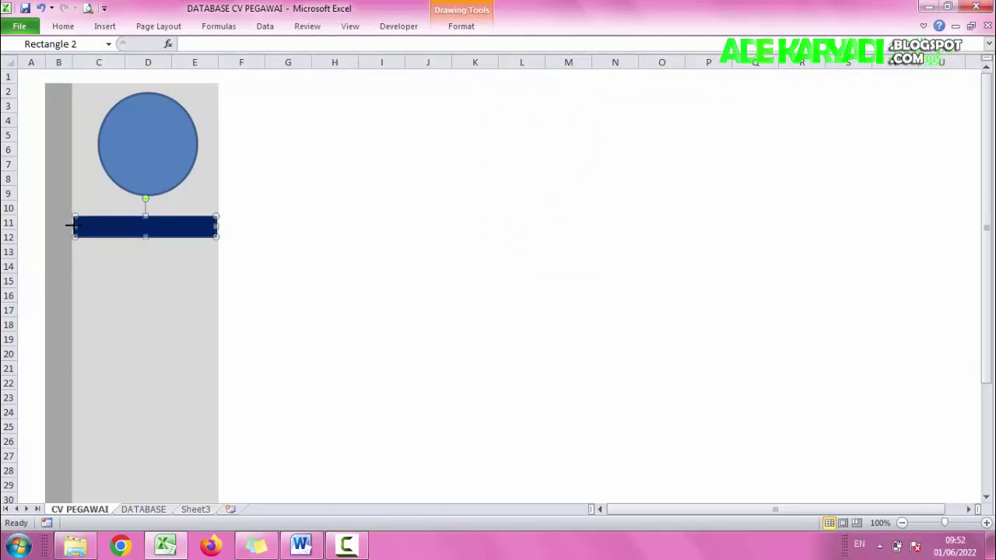
pyautogui.click(237, 225)
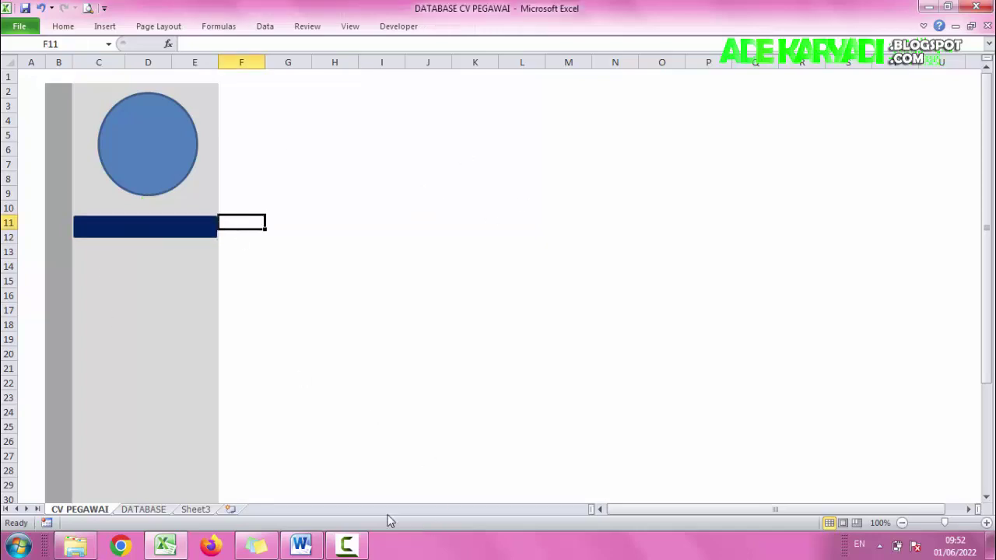
pyautogui.click(301, 545)
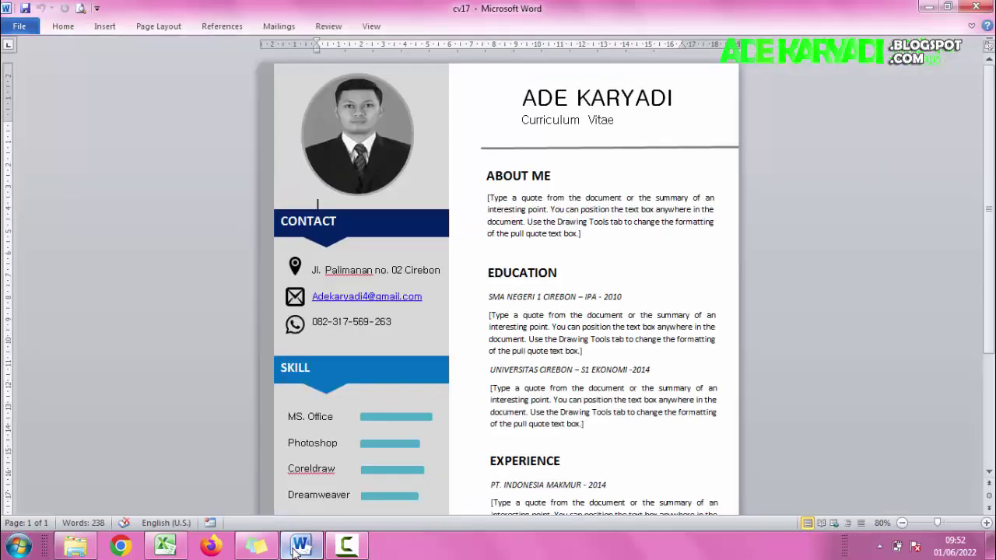
pyautogui.click(322, 248)
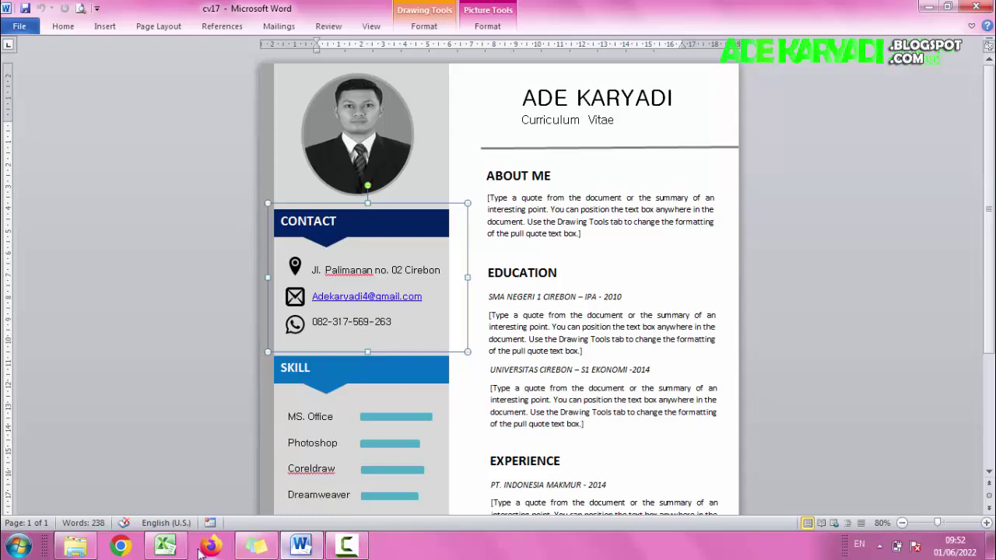
pyautogui.click(165, 545)
pyautogui.click(343, 266)
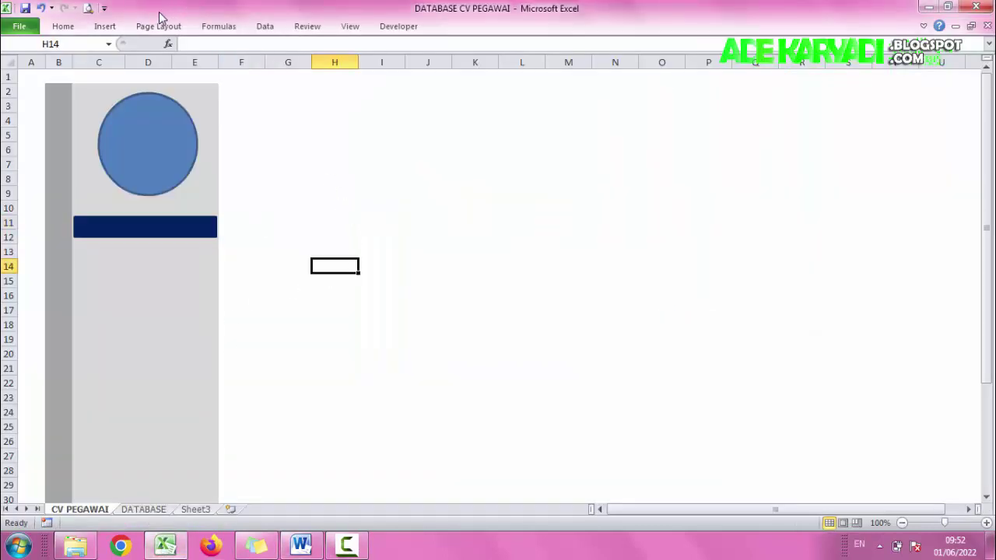
# Insert a small isosceles triangle and rotate it to point downward
pyautogui.click(114, 25)
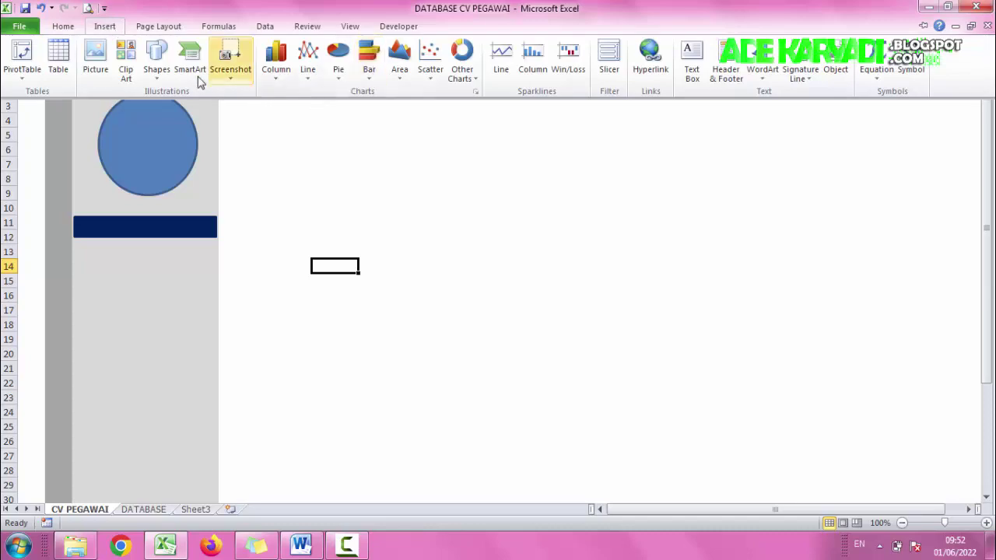
pyautogui.click(165, 78)
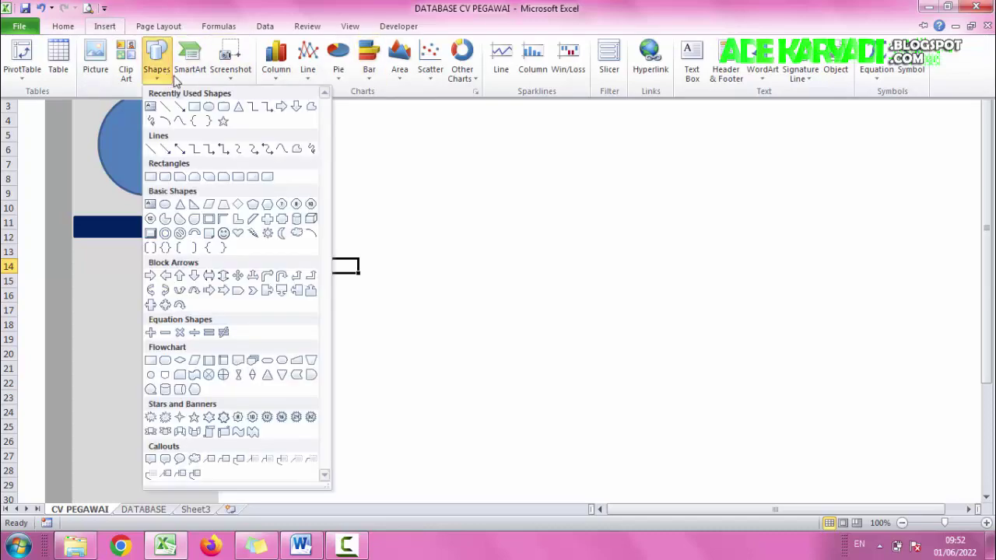
pyautogui.click(240, 109)
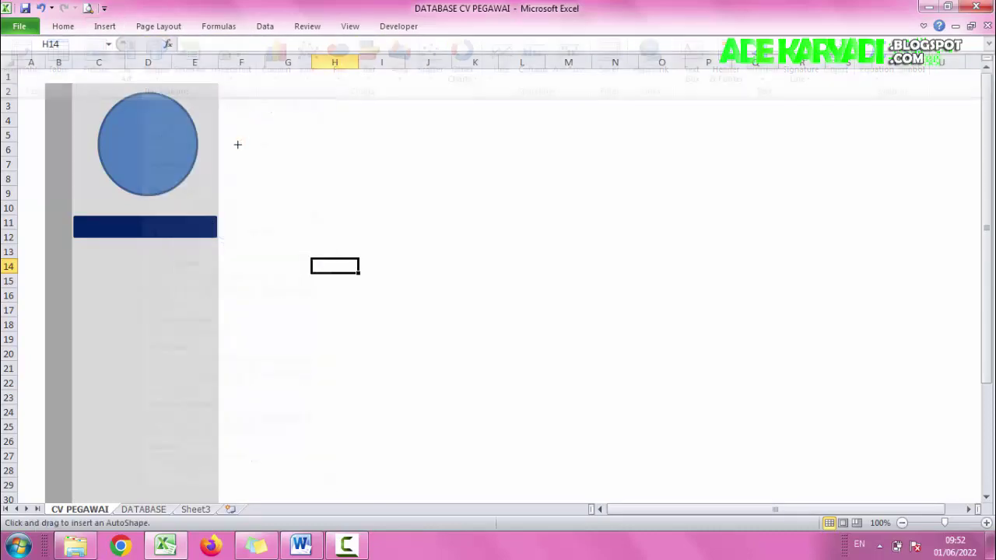
pyautogui.moveTo(285, 207)
pyautogui.mouseDown()
pyautogui.moveTo(316, 249)
pyautogui.moveTo(333, 193)
pyautogui.moveTo(335, 234)
pyautogui.moveTo(328, 224)
pyautogui.mouseUp()
pyautogui.moveTo(310, 188); pyautogui.dragTo(325, 271)
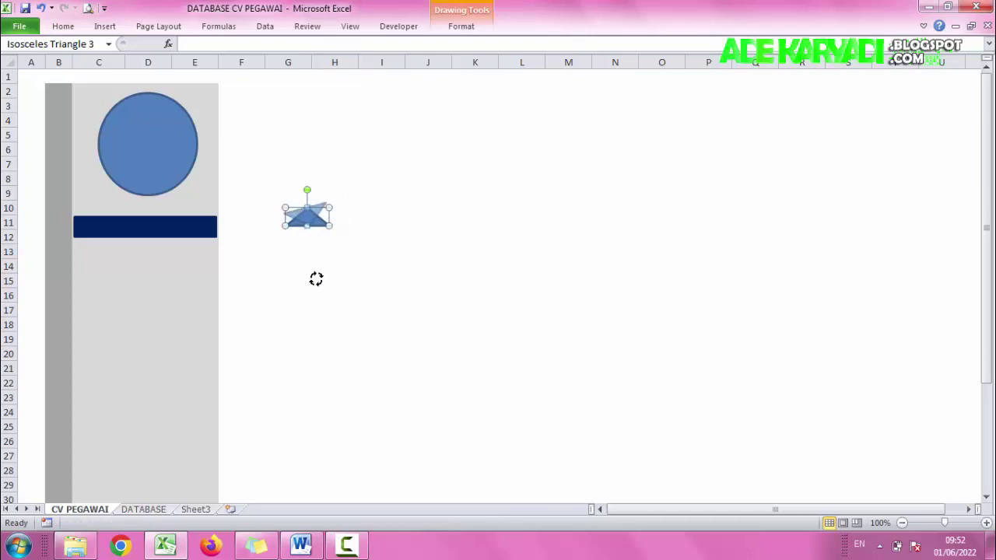
pyautogui.moveTo(325, 272)
pyautogui.mouseDown()
pyautogui.moveTo(304, 295)
pyautogui.moveTo(309, 289)
pyautogui.mouseUp()
pyautogui.moveTo(311, 247); pyautogui.dragTo(119, 251)
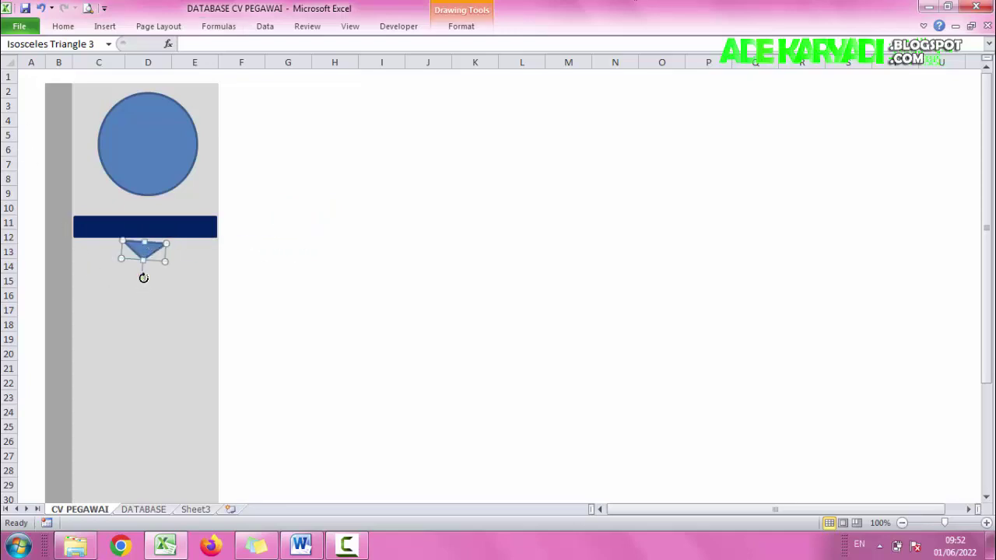
pyautogui.moveTo(143, 278); pyautogui.dragTo(153, 311)
# Move the triangle under the left end of the bar and fill it navy
pyautogui.moveTo(145, 287); pyautogui.dragTo(143, 285)
pyautogui.moveTo(148, 247); pyautogui.dragTo(125, 245)
pyautogui.click(471, 29)
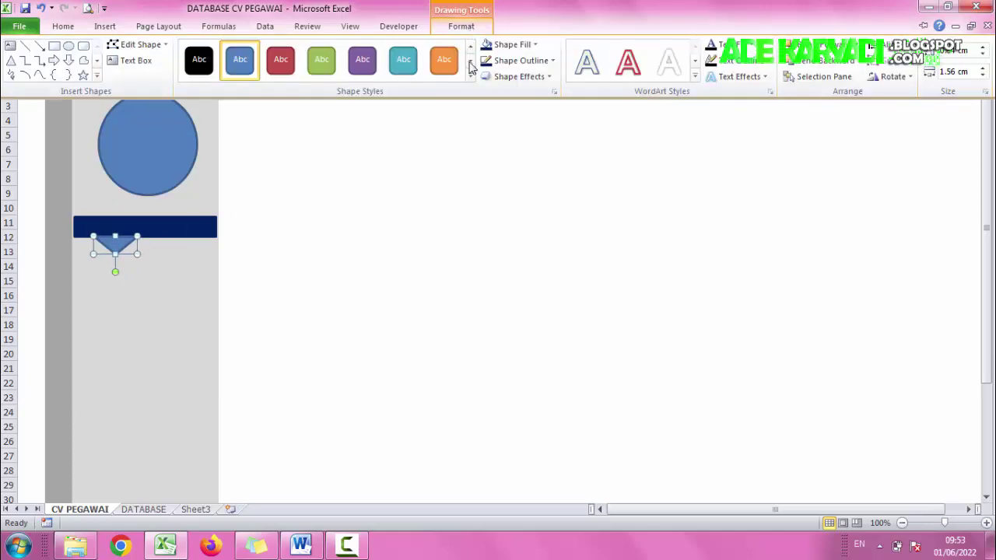
pyautogui.click(498, 45)
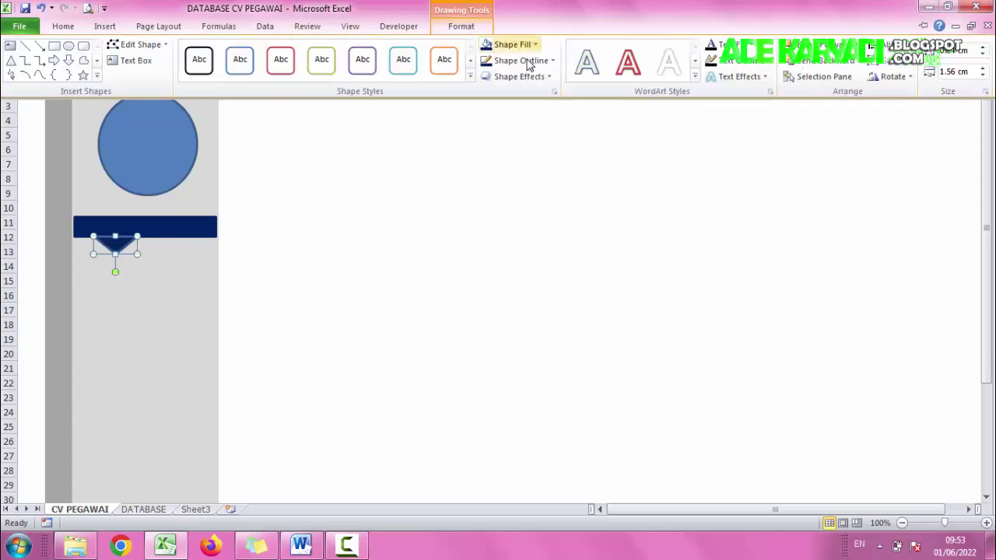
pyautogui.click(457, 194)
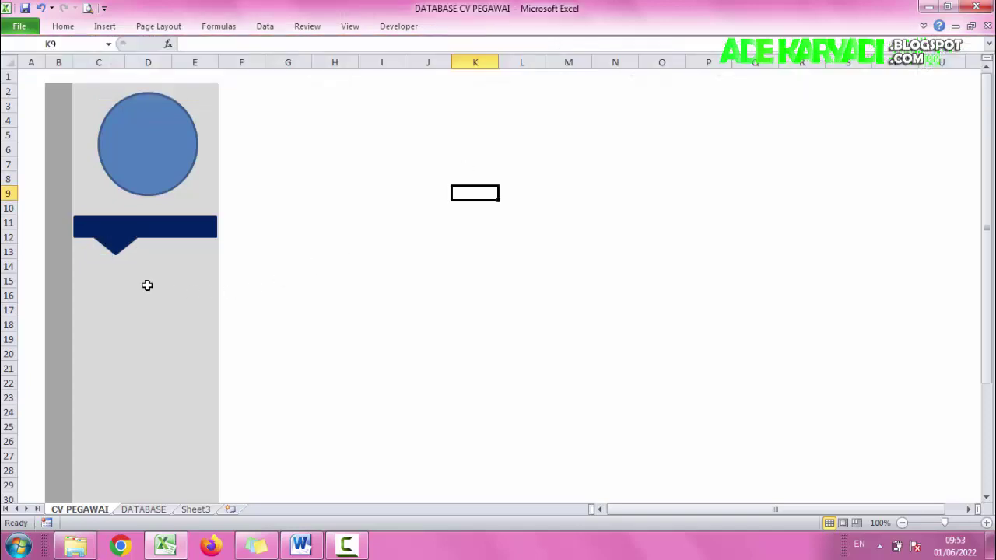
pyautogui.click(126, 246)
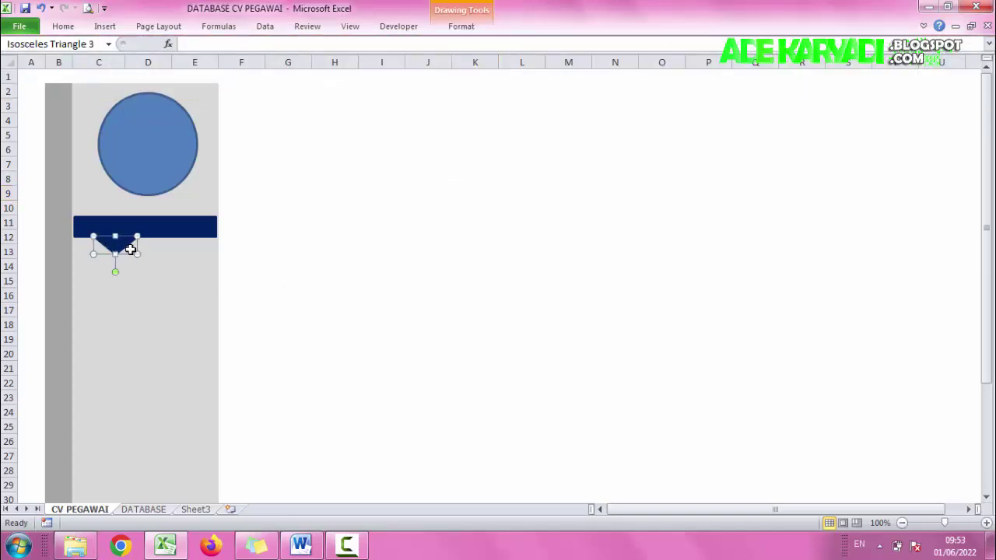
pyautogui.press('Left')
pyautogui.press('Left')
pyautogui.press('Left')
# Select the navy bar and compare it with the reference CV in Word
pyautogui.click(144, 230)
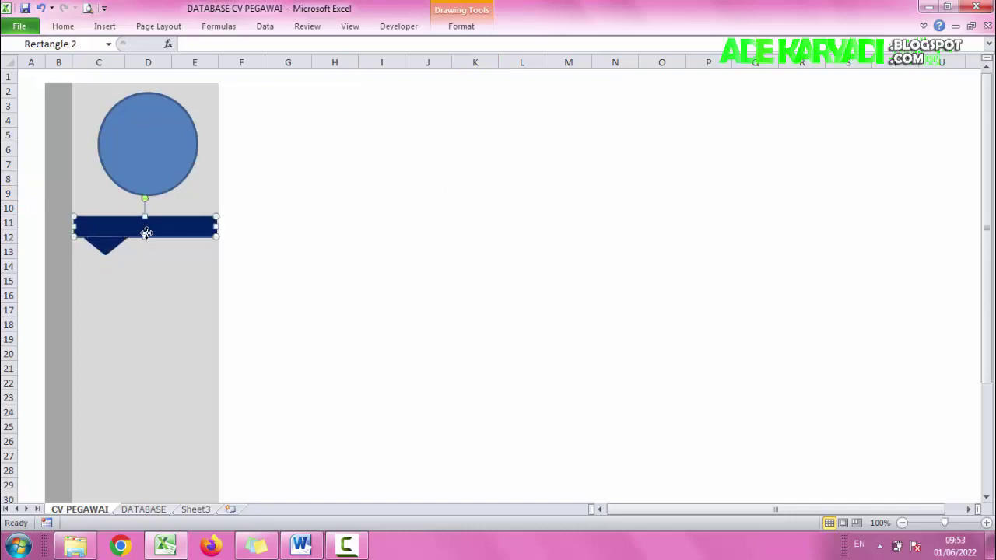
pyautogui.click(306, 547)
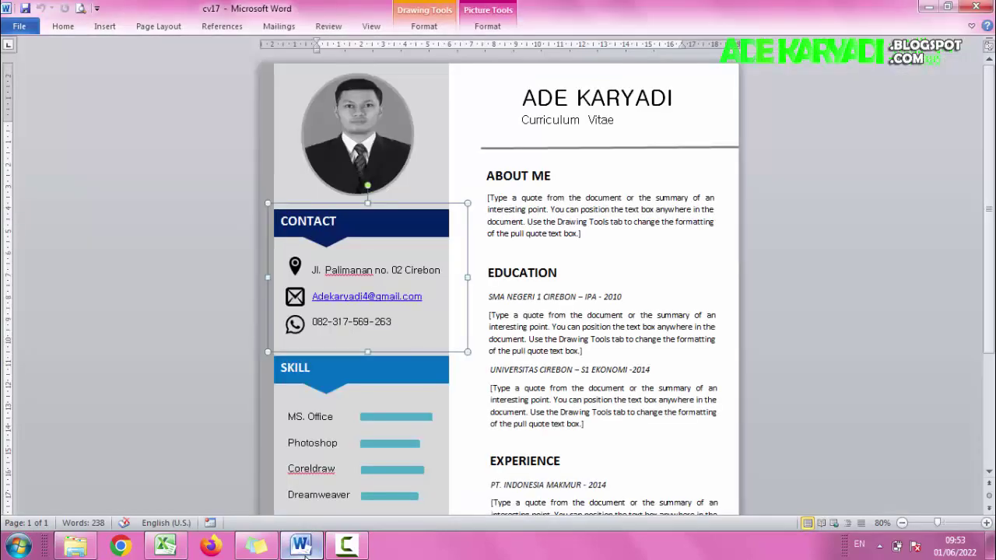
pyautogui.click(306, 547)
pyautogui.write('CONTACT')
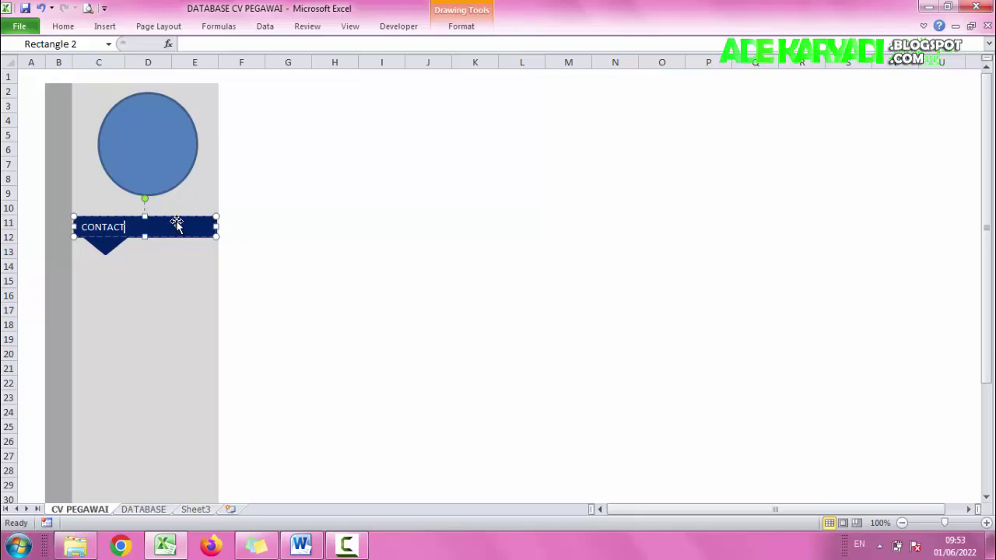
# Finish the CONTACT label and group the triangle with the bar
pyautogui.click(315, 223)
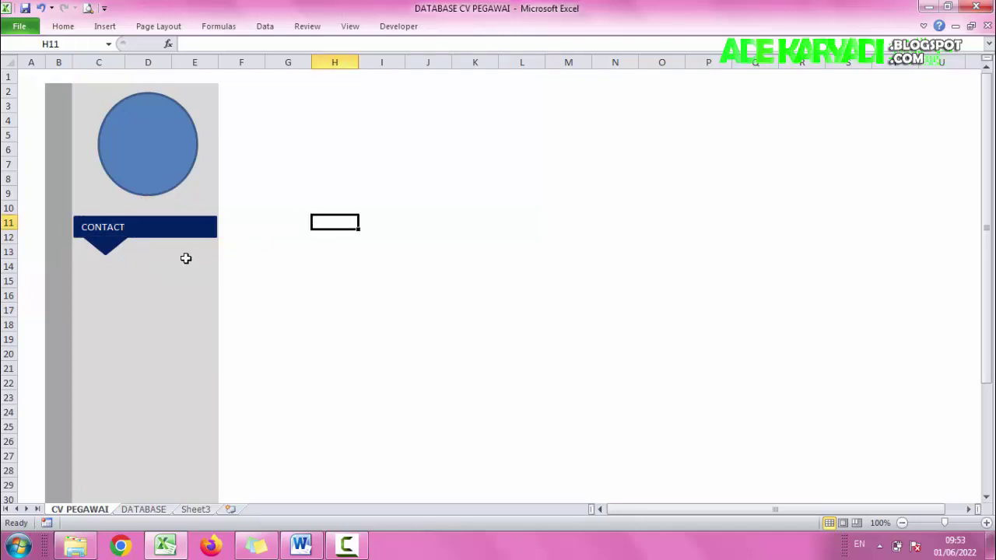
pyautogui.click(109, 245)
pyautogui.keyDown('shift'); pyautogui.click(170, 234); pyautogui.keyUp('shift')
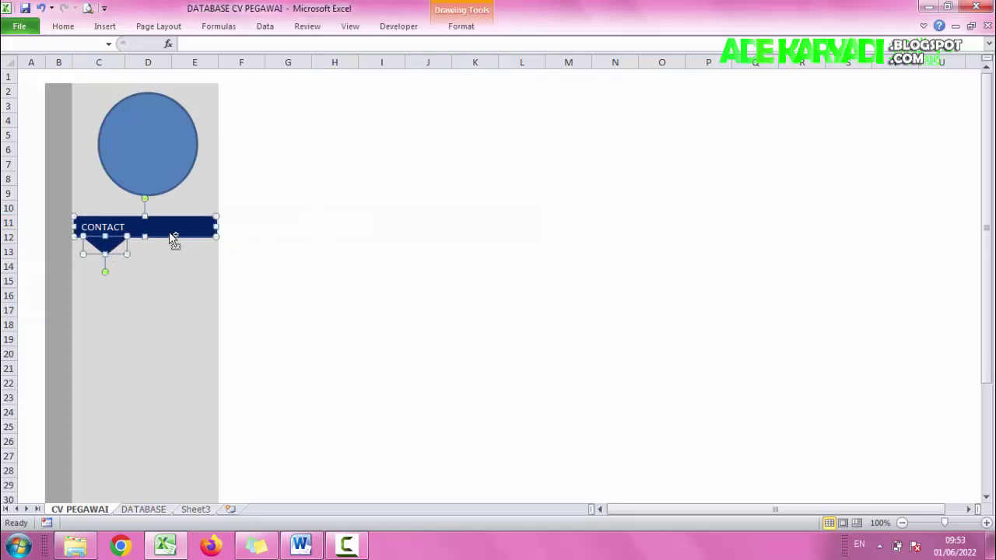
pyautogui.click(465, 28)
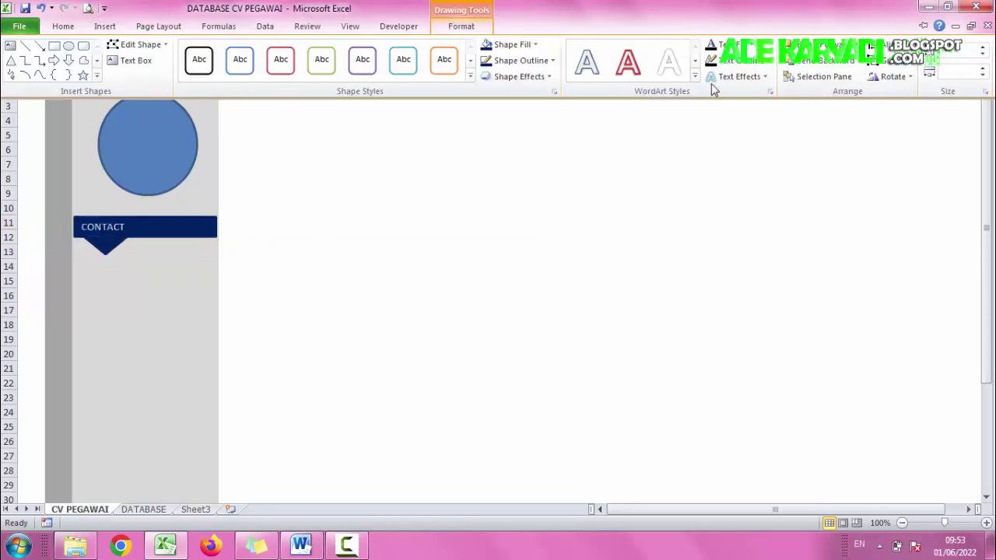
pyautogui.click(903, 61)
pyautogui.click(895, 78)
pyautogui.click(465, 185)
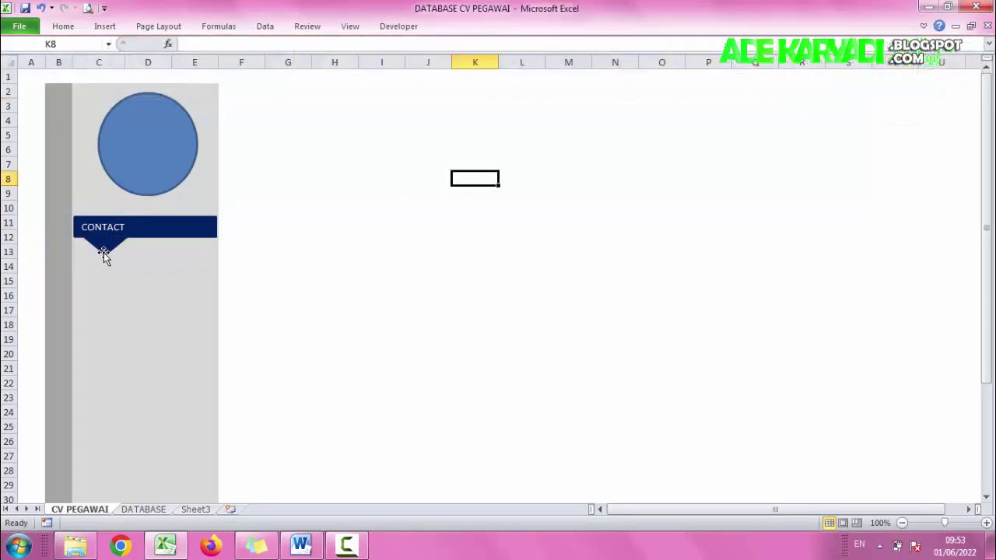
# Make the CONTACT bar slightly taller
pyautogui.click(104, 255)
pyautogui.click(149, 233)
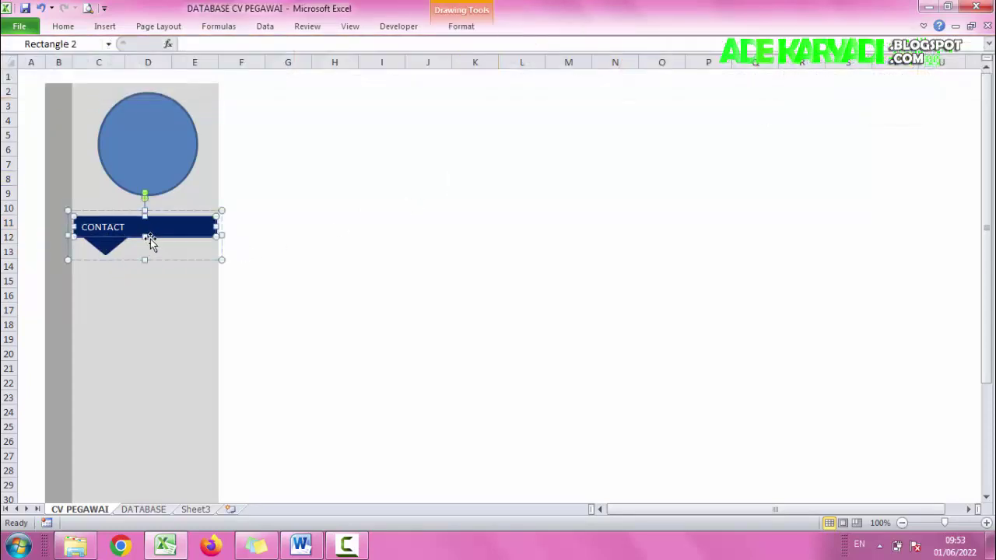
pyautogui.moveTo(145, 236); pyautogui.dragTo(144, 243)
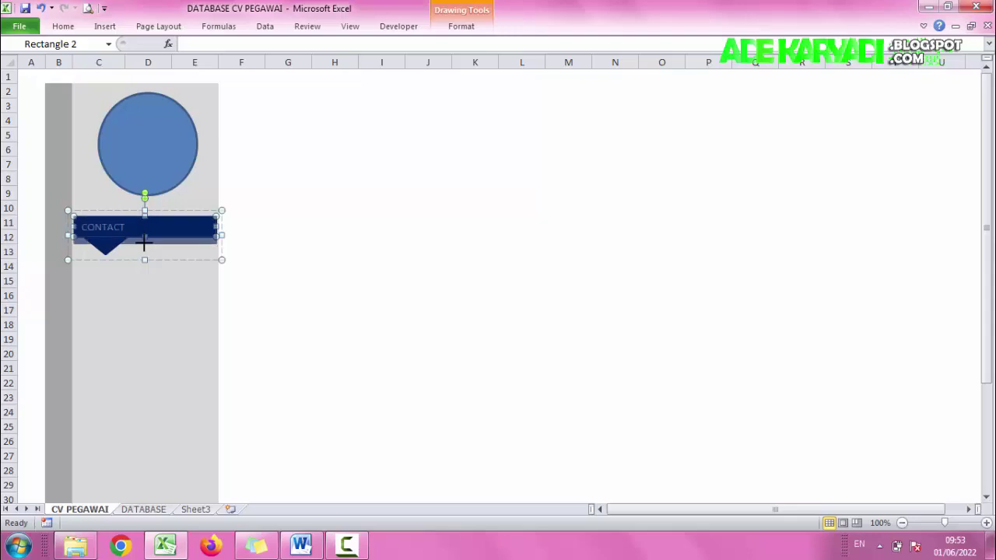
pyautogui.click(321, 236)
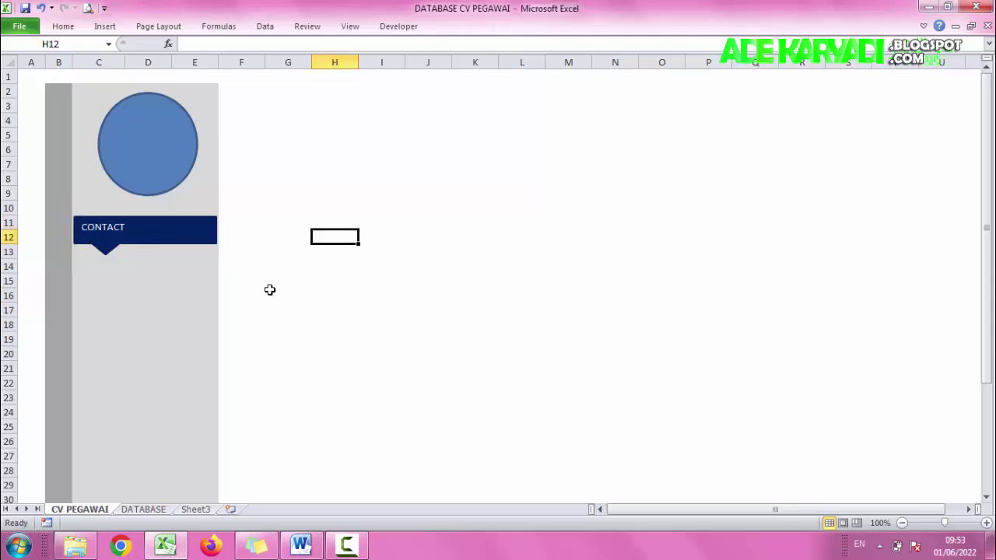
# Vertically centre the CONTACT text within the bar using Middle Align
pyautogui.click(125, 228)
pyautogui.click(191, 230)
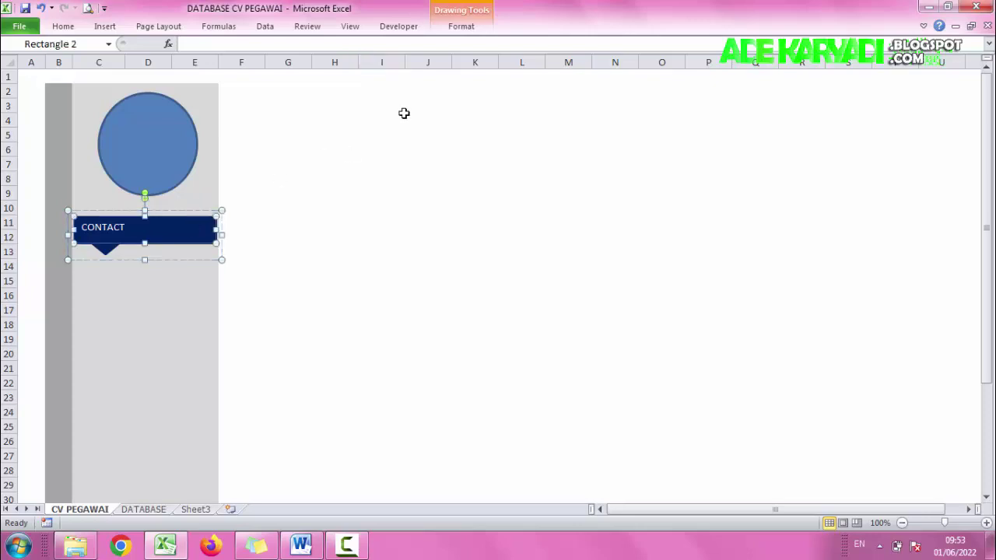
pyautogui.click(460, 26)
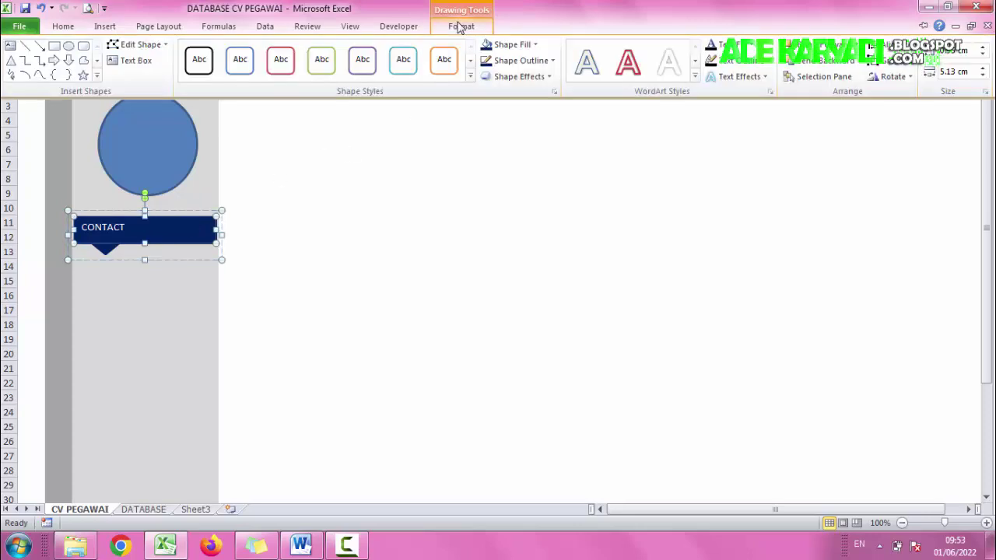
pyautogui.click(63, 27)
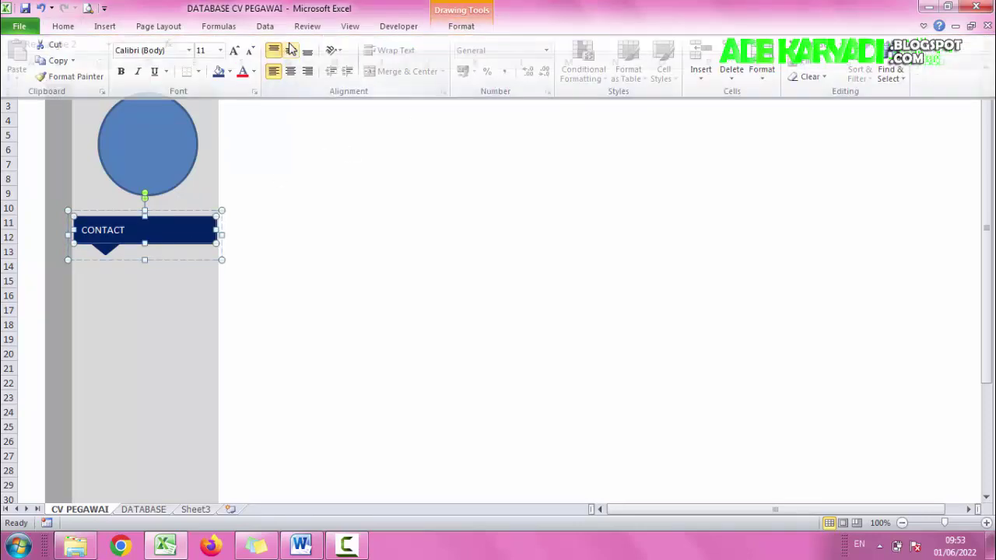
pyautogui.click(428, 178)
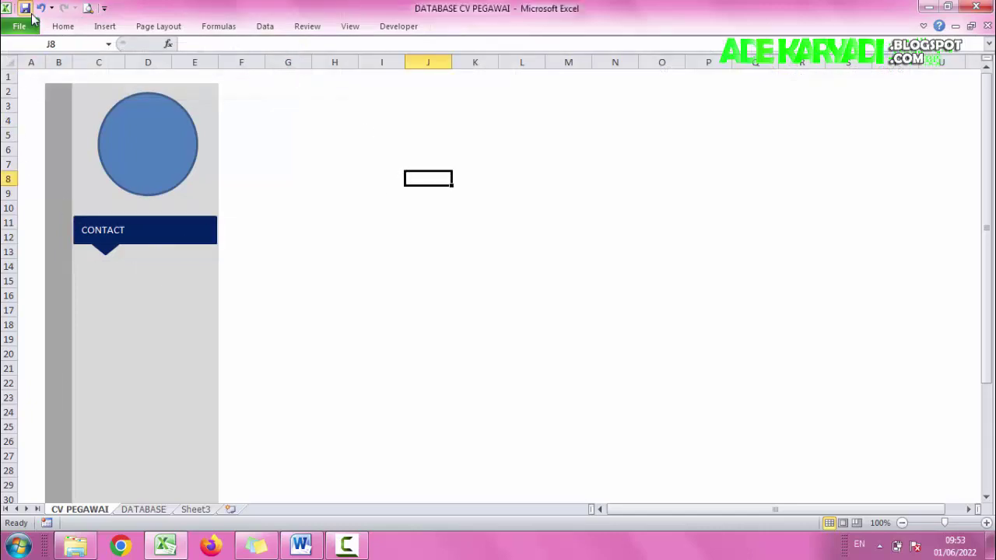
pyautogui.click(320, 195)
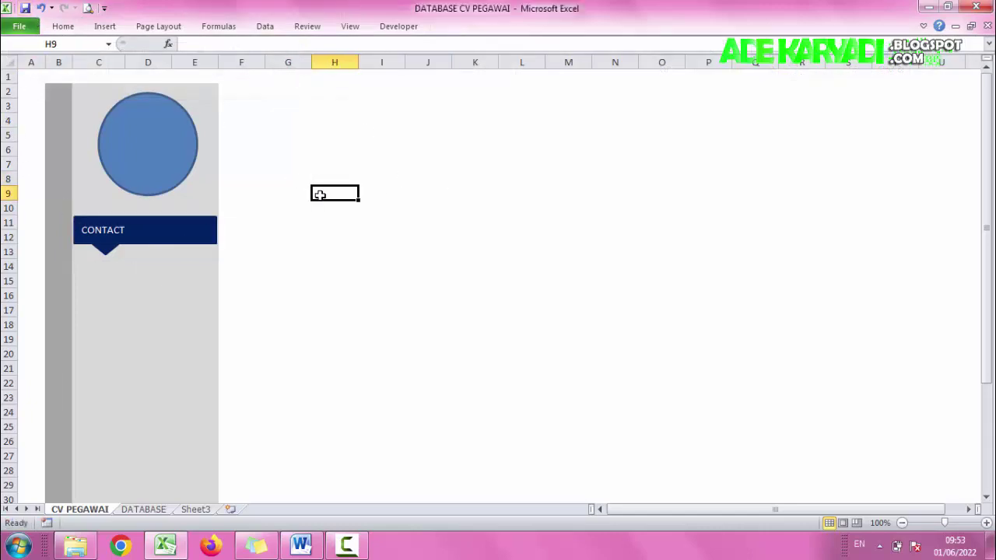
pyautogui.click(302, 545)
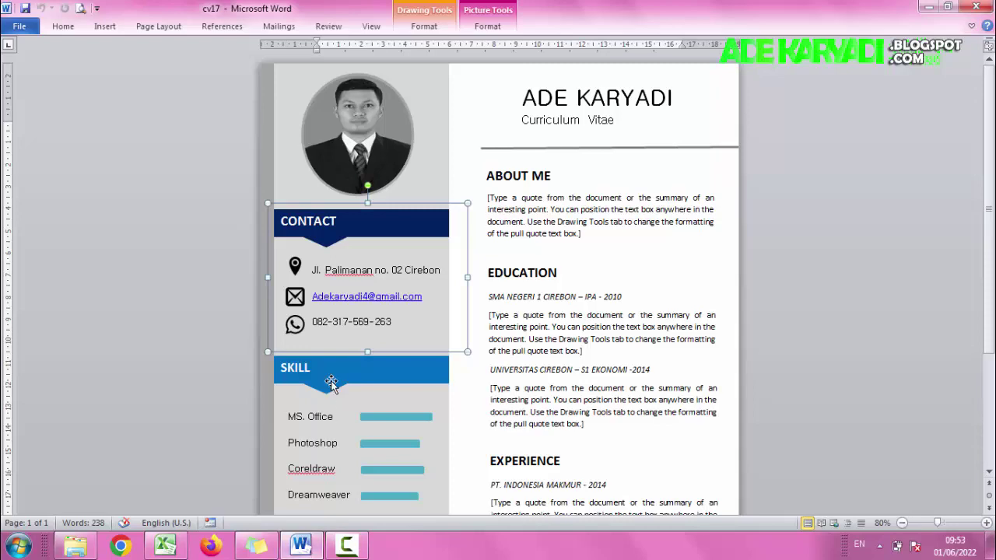
# Scroll the Word reference CV, then minimise Word to return to the CV PEGAWAI sheet
pyautogui.scroll(-5, 360, 439)
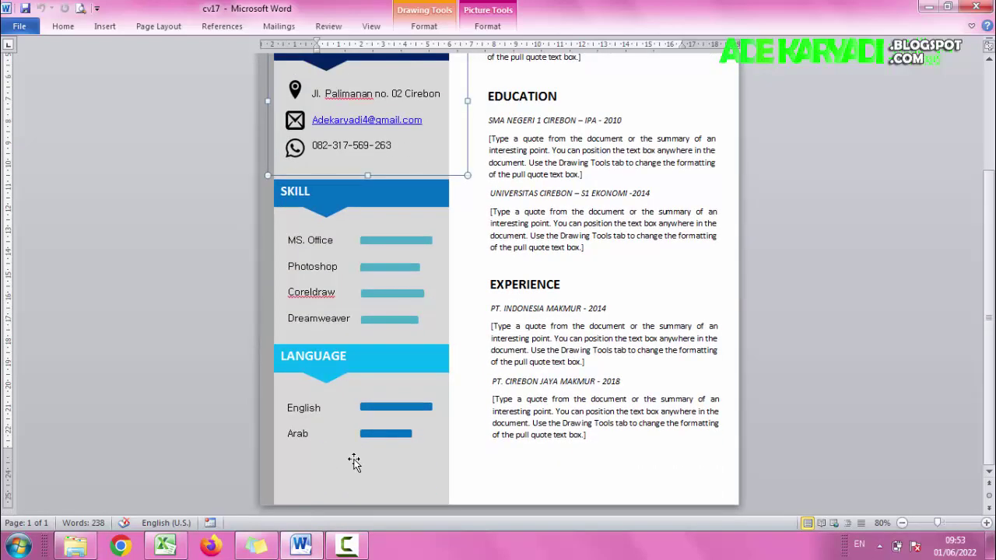
pyautogui.click(302, 545)
pyautogui.click(266, 294)
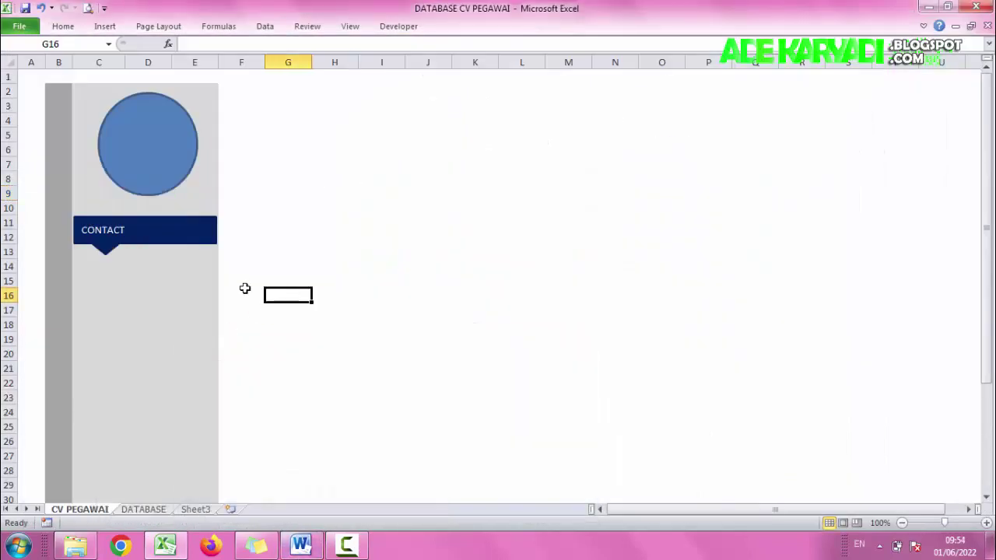
# Paste a copy of the CONTACT banner and position it in the sidebar below CONTACT
pyautogui.click(196, 236)
pyautogui.click(280, 308)
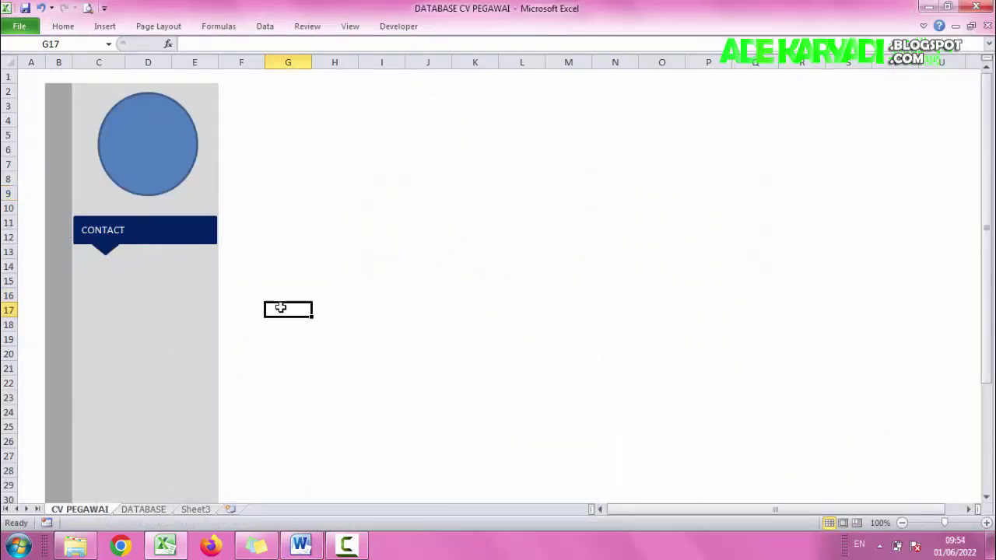
pyautogui.hotkey('ctrl', 'v')
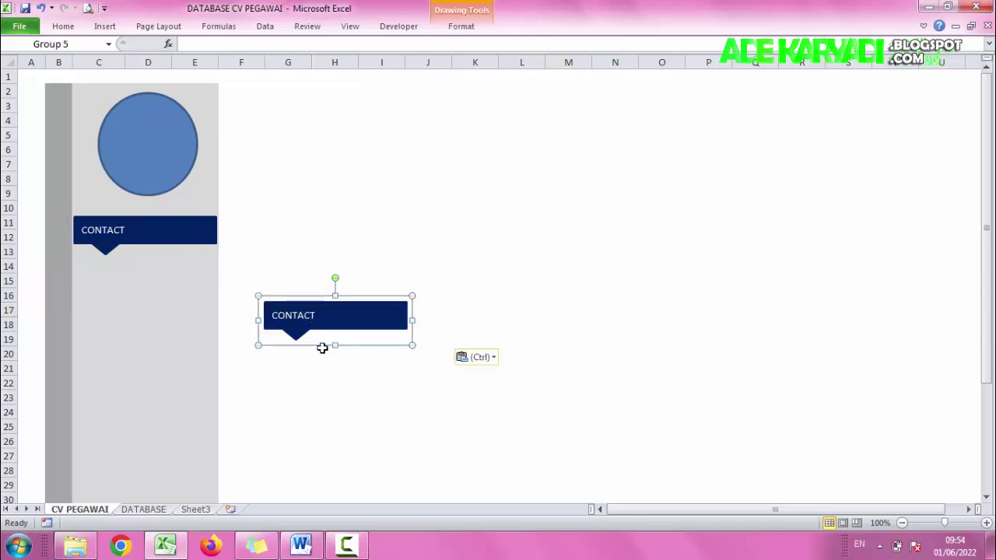
pyautogui.moveTo(322, 348); pyautogui.dragTo(134, 420)
pyautogui.press('Left')
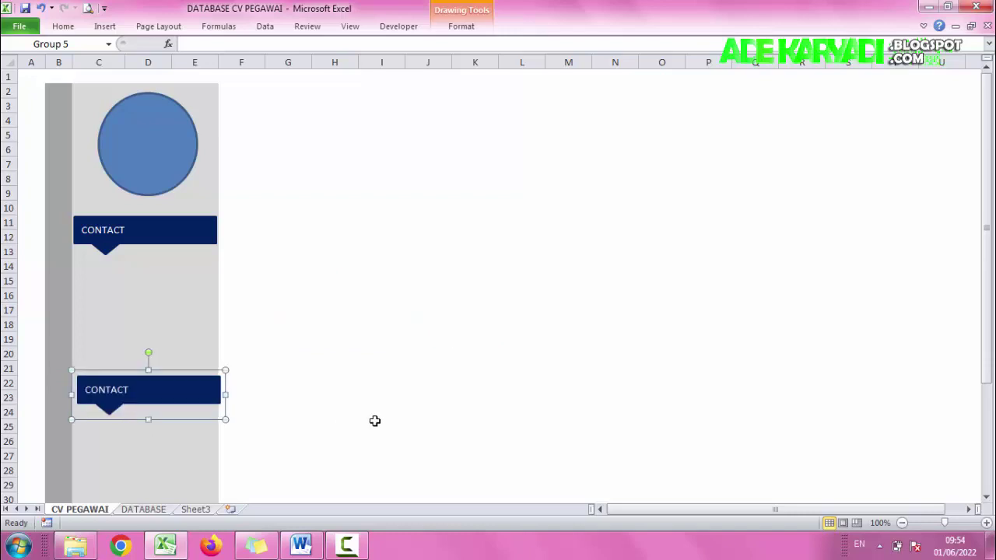
pyautogui.press('Left')
pyautogui.press('Left')
pyautogui.press('Left')
pyautogui.press('Left')
pyautogui.press('Left')
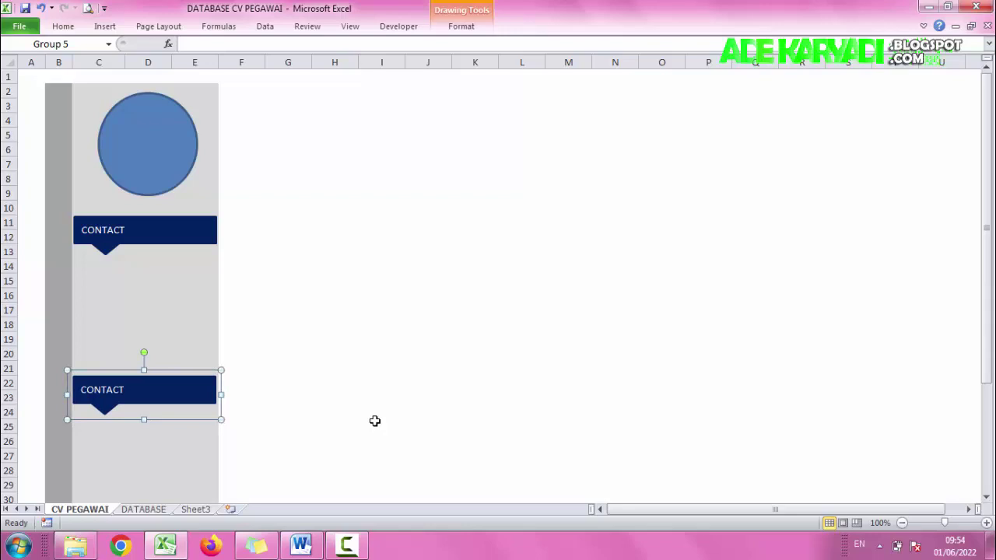
pyautogui.press('Up')
pyautogui.press('Up')
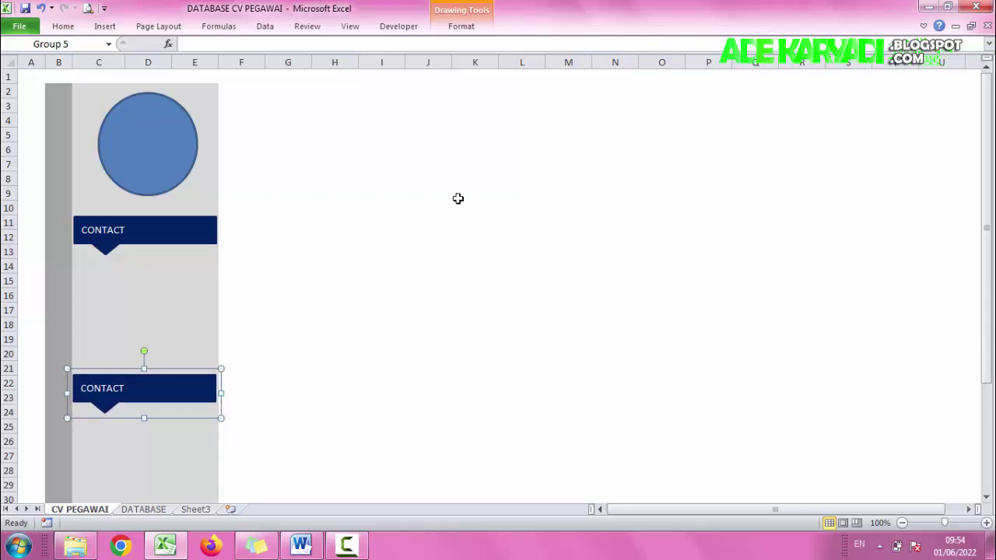
# Give the banner copy a blue fill and a matching outline colour
pyautogui.click(472, 27)
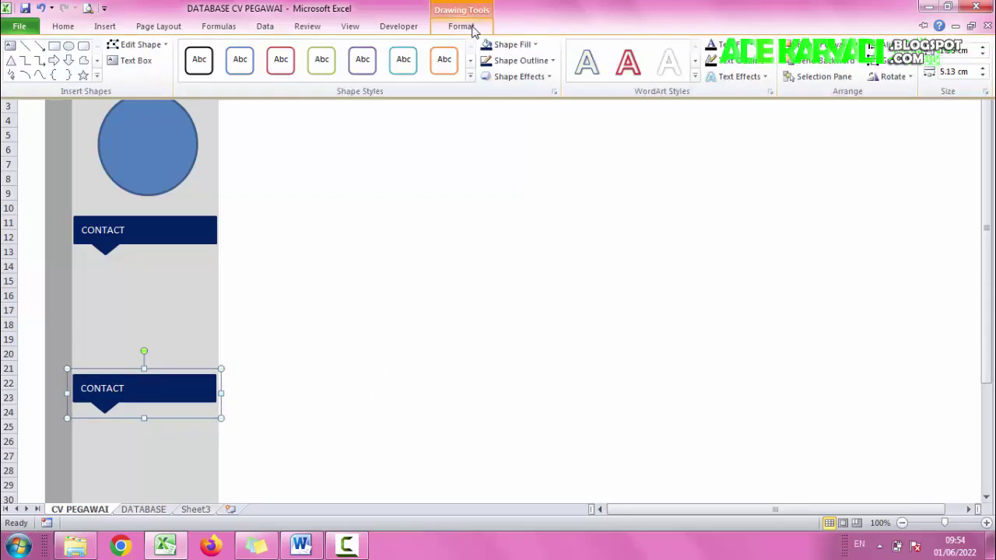
pyautogui.click(537, 45)
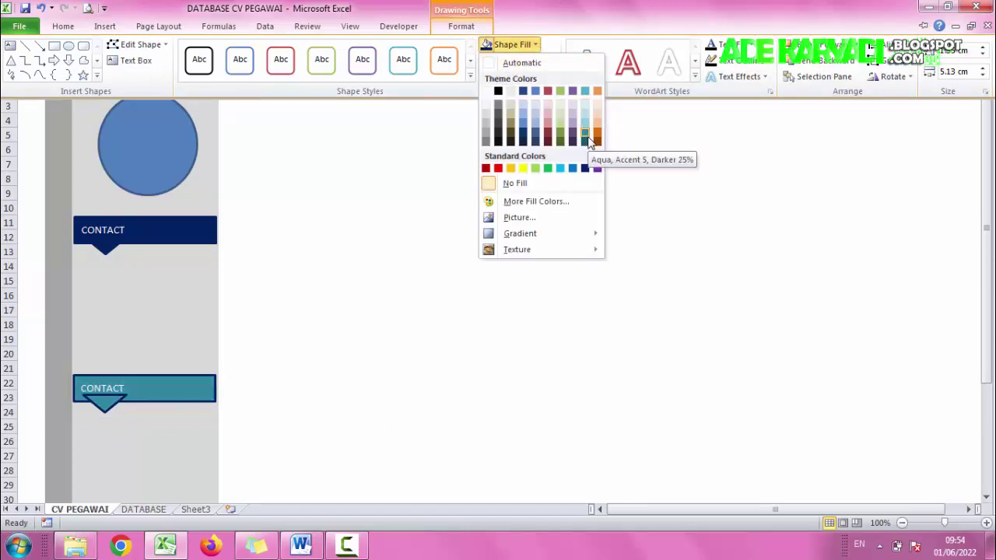
pyautogui.click(573, 168)
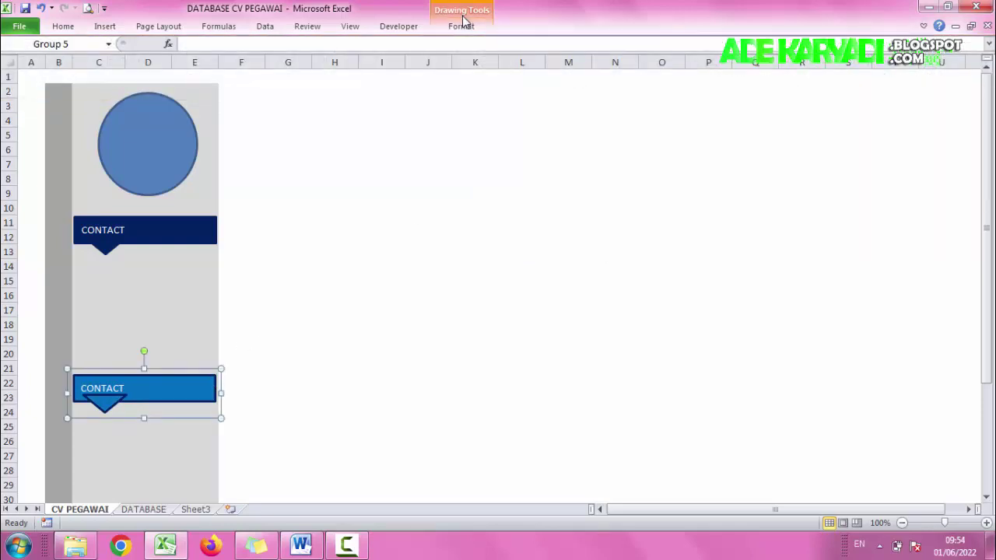
pyautogui.doubleClick(465, 26)
pyautogui.click(520, 60)
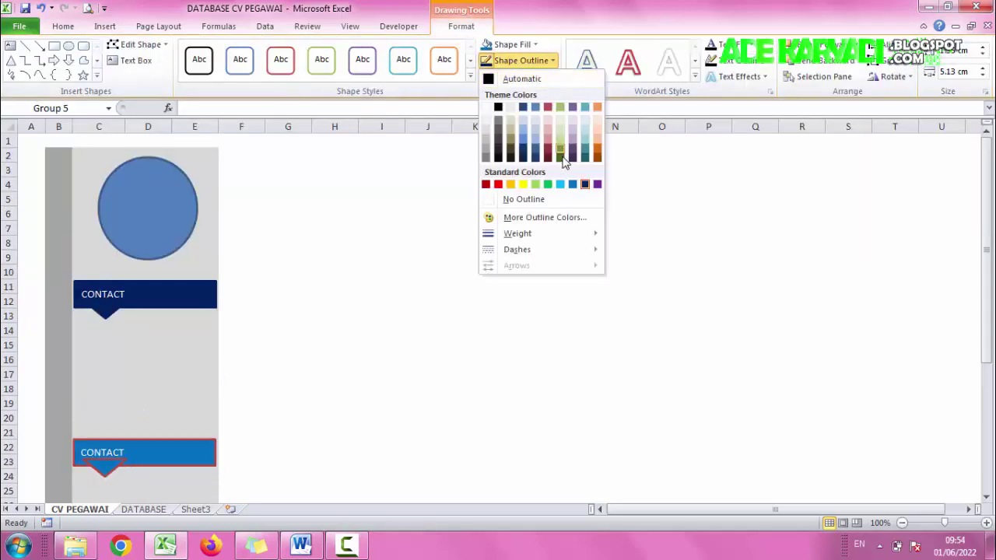
pyautogui.click(568, 187)
pyautogui.click(441, 329)
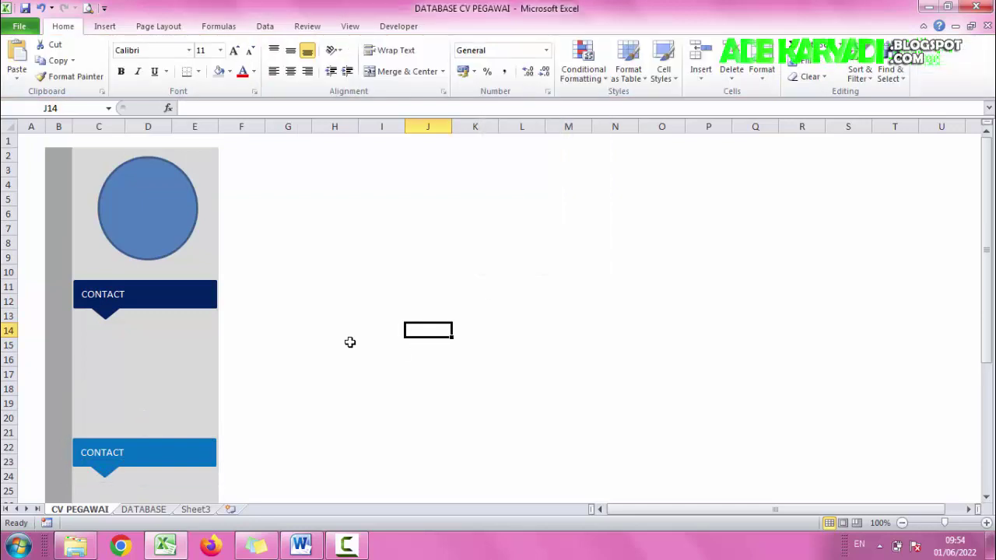
# Relabel the copied banner text from CONTACT to SKILL
pyautogui.scroll(-4, 350, 342)
pyautogui.scroll(2, 213, 337)
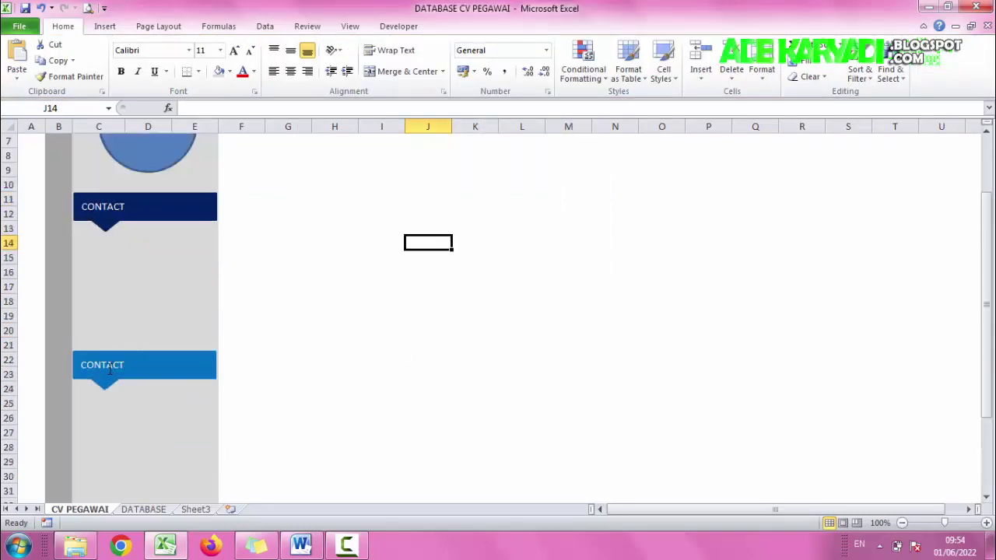
pyautogui.doubleClick(110, 370)
pyautogui.write('SKILL')
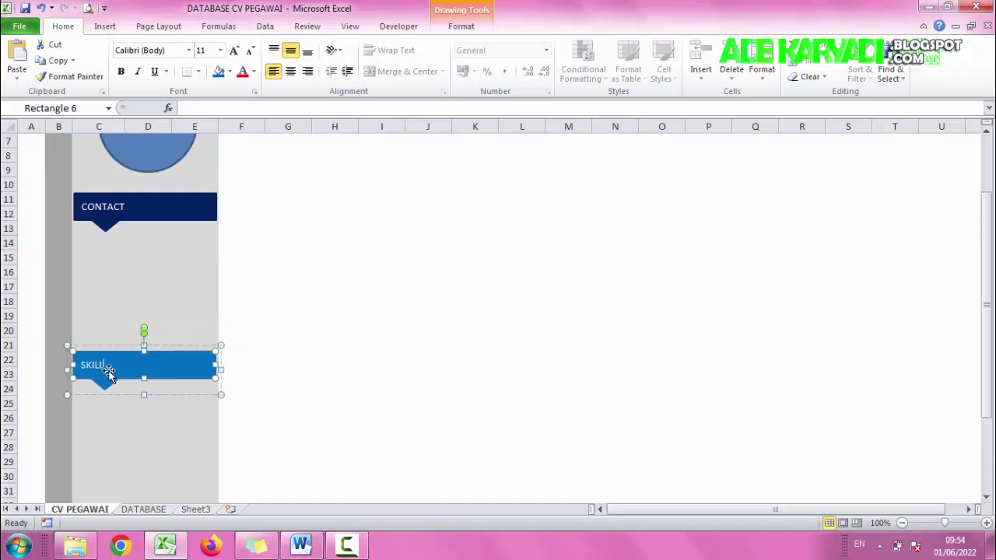
pyautogui.click(321, 329)
pyautogui.scroll(-3, 317, 329)
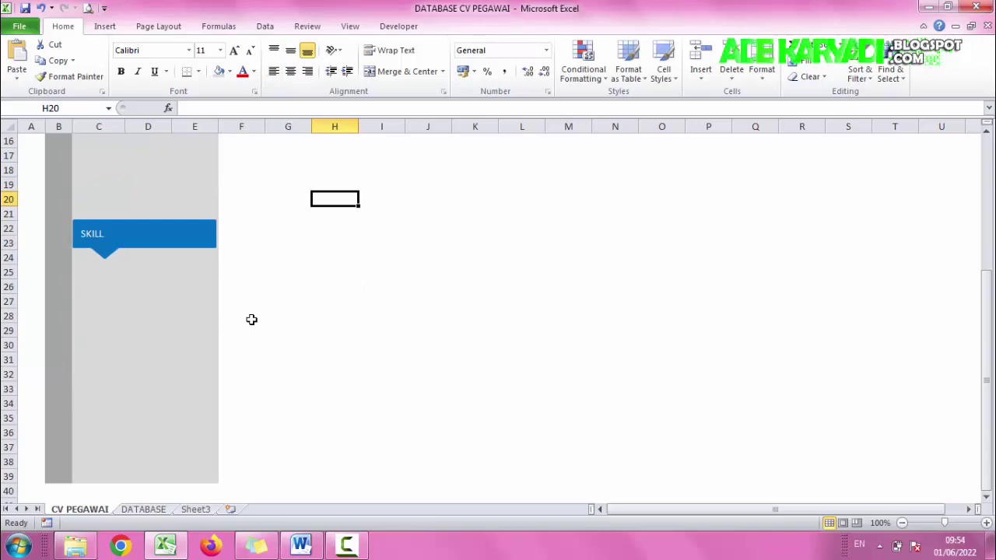
# Copy the SKILL banner and place the duplicate in the sidebar below SKILL
pyautogui.click(185, 241)
pyautogui.hotkey('ctrl', 'c')
pyautogui.click(236, 345)
pyautogui.hotkey('ctrl', 'v')
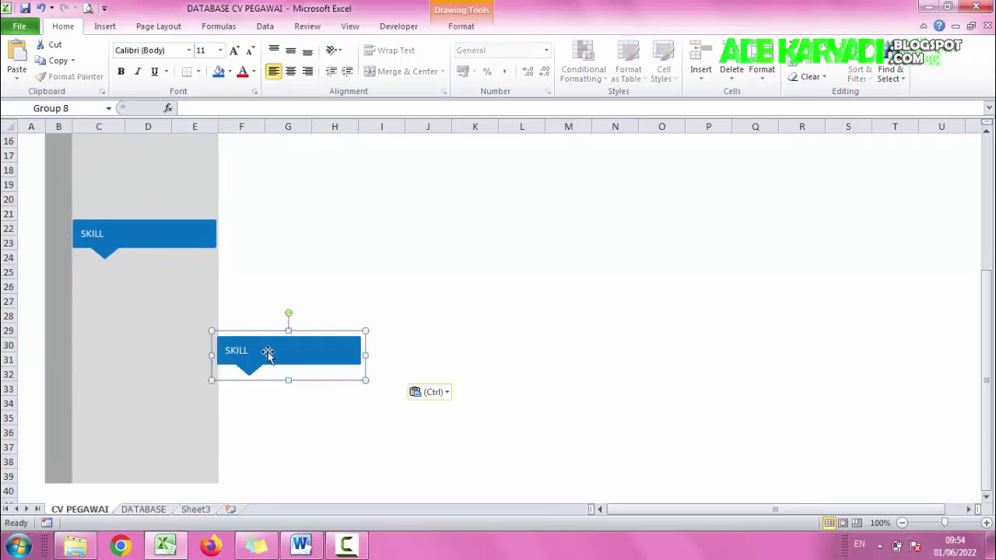
pyautogui.moveTo(278, 330); pyautogui.dragTo(135, 344)
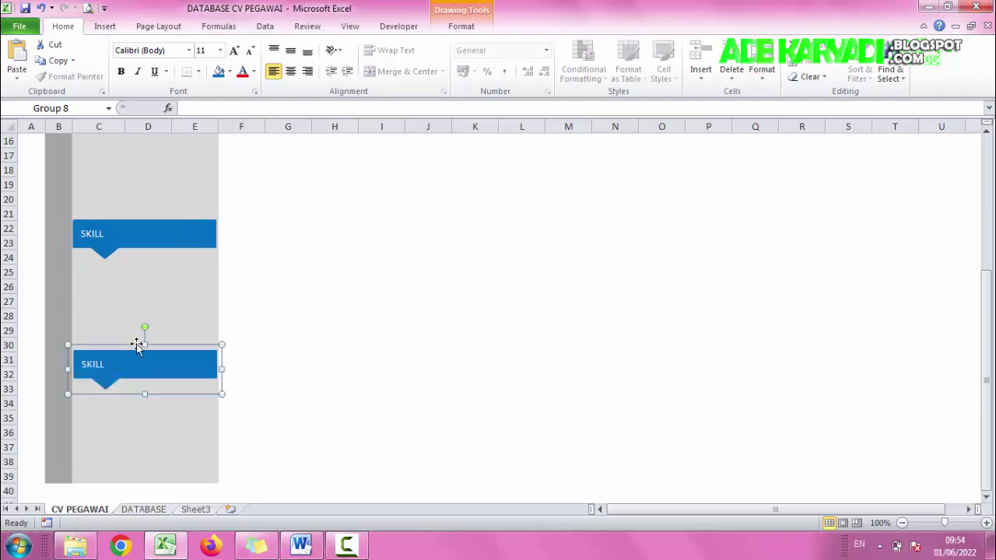
# Fill the new banner light blue and set its outline colour
pyautogui.click(461, 26)
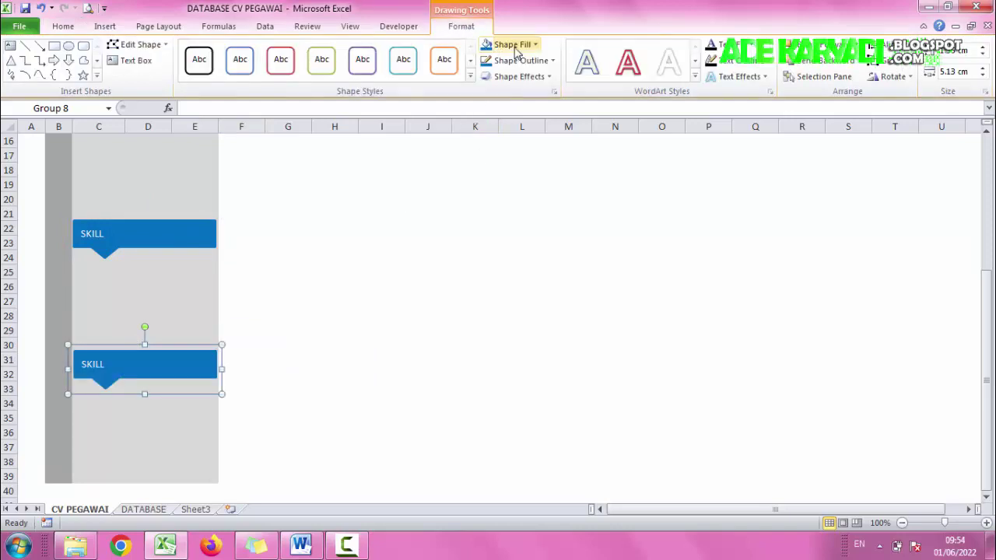
pyautogui.click(514, 45)
pyautogui.click(560, 168)
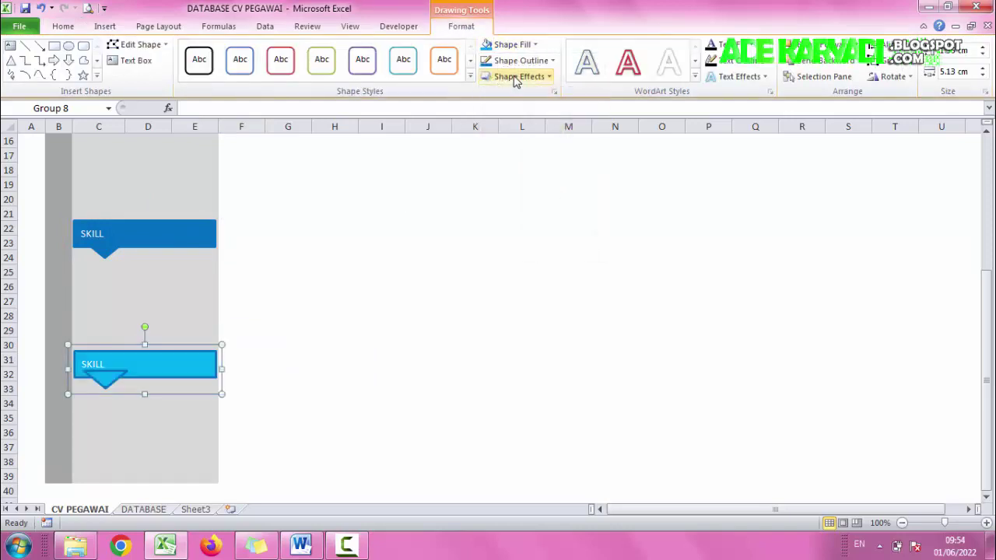
pyautogui.click(515, 61)
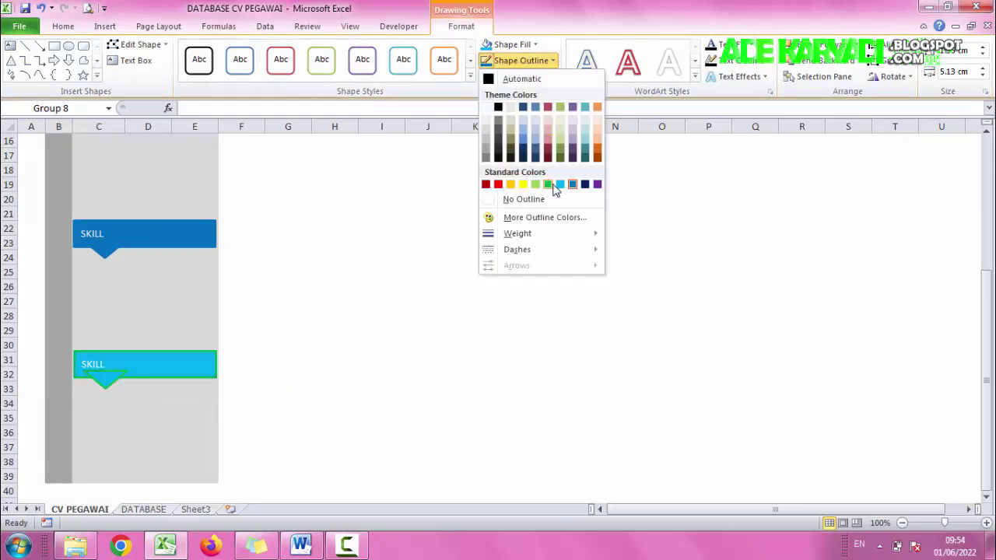
pyautogui.click(478, 288)
# Change the new banner's text from SKILL to LANGUAGE
pyautogui.scroll(3, 251, 347)
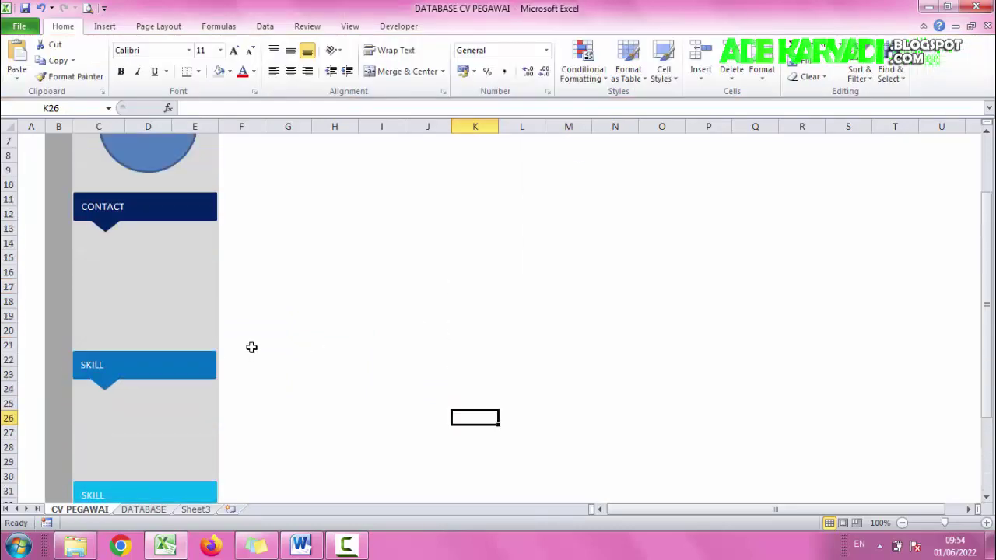
pyautogui.scroll(-3, 251, 347)
pyautogui.doubleClick(94, 363)
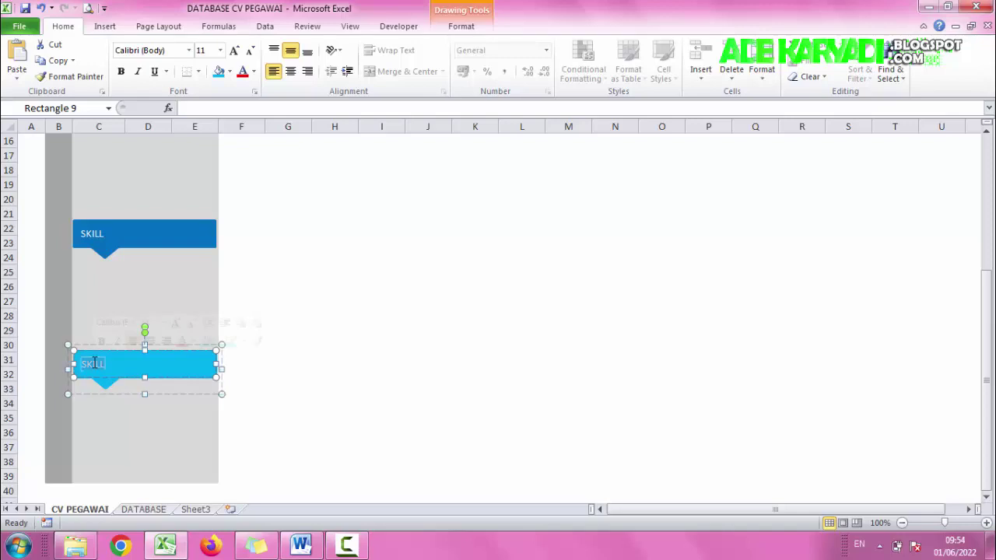
pyautogui.write('LANGUAG')
pyautogui.write('E')
pyautogui.scroll(-1, 264, 354)
pyautogui.click(432, 315)
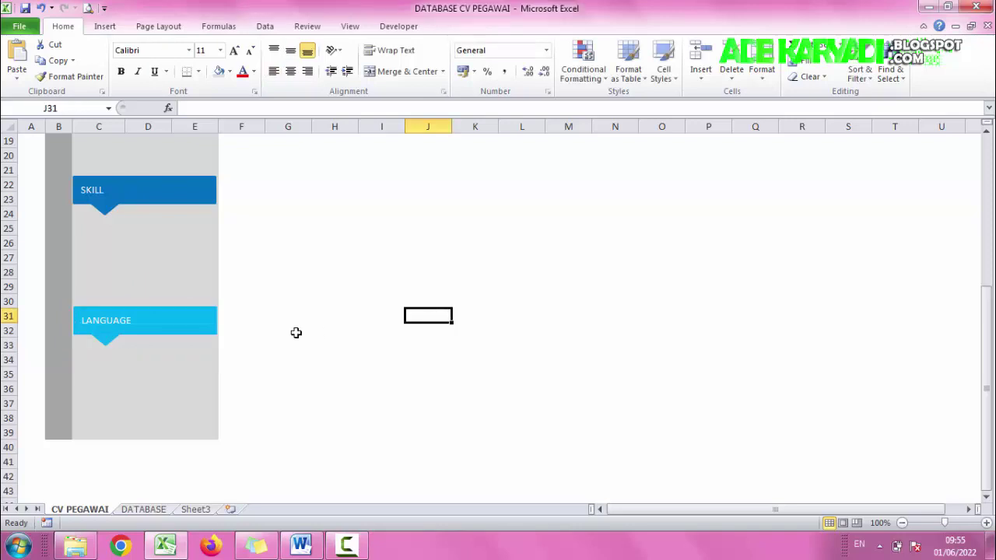
# Copy the sidebar's bottom row and paste it into the cells below to lengthen the grey sidebar
pyautogui.scroll(6, 296, 331)
pyautogui.click(173, 210)
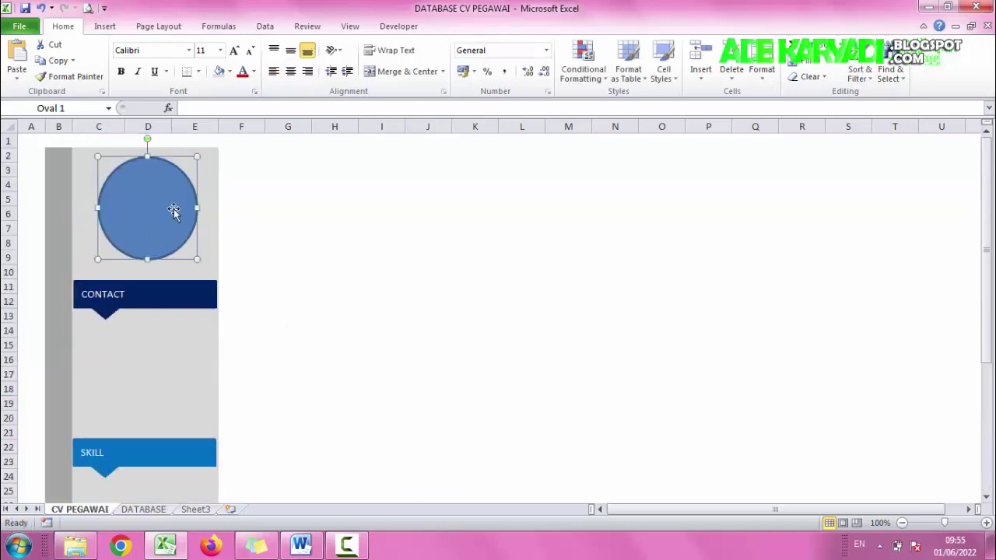
pyautogui.click(357, 243)
pyautogui.scroll(-5, 300, 283)
pyautogui.scroll(-4, 127, 342)
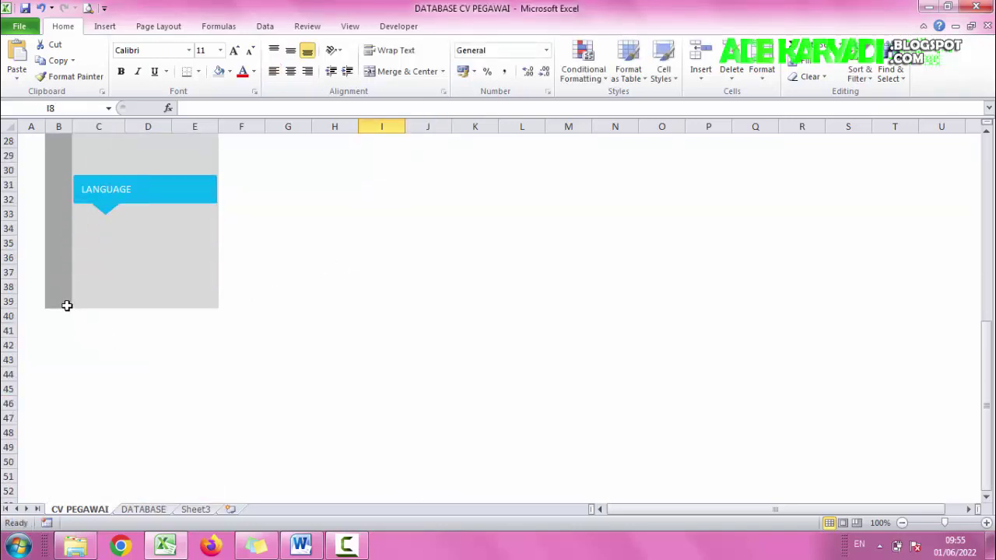
pyautogui.moveTo(67, 305)
pyautogui.mouseDown()
pyautogui.moveTo(200, 313)
pyautogui.moveTo(205, 304)
pyautogui.mouseUp()
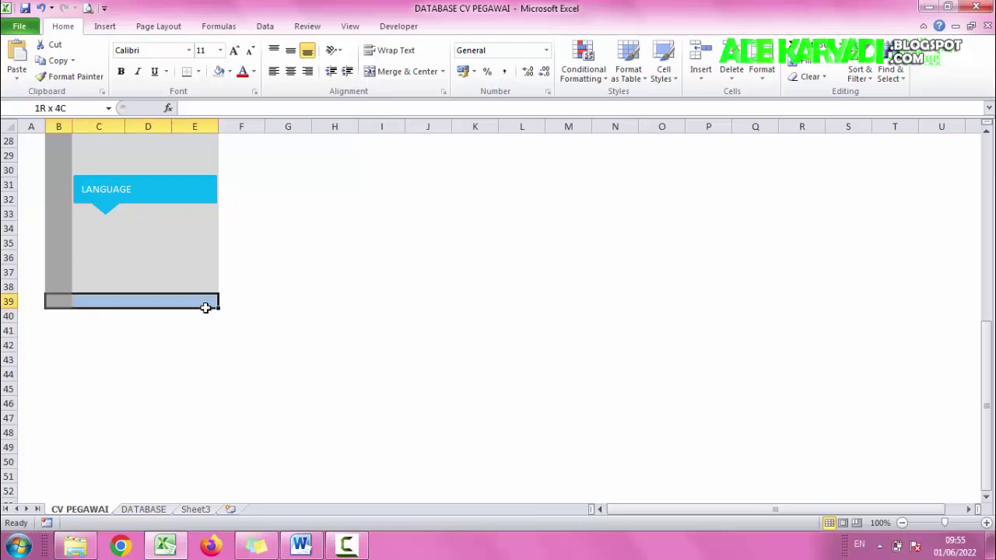
pyautogui.hotkey('ctrl', 'c')
pyautogui.click(57, 319)
pyautogui.moveTo(57, 319); pyautogui.dragTo(56, 368)
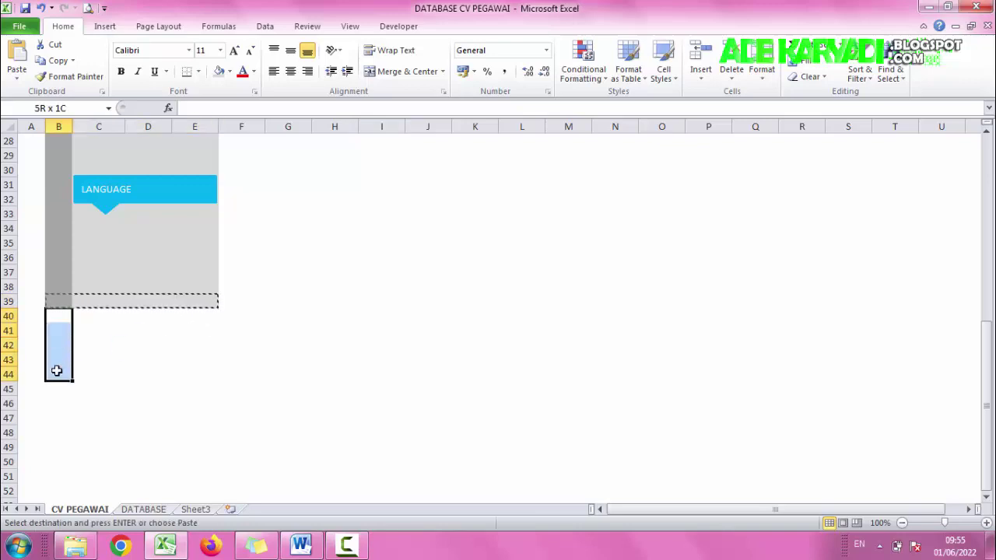
pyautogui.press('Return')
# Copy sidebar row B37:E37 and paste it into row 39
pyautogui.click(60, 298)
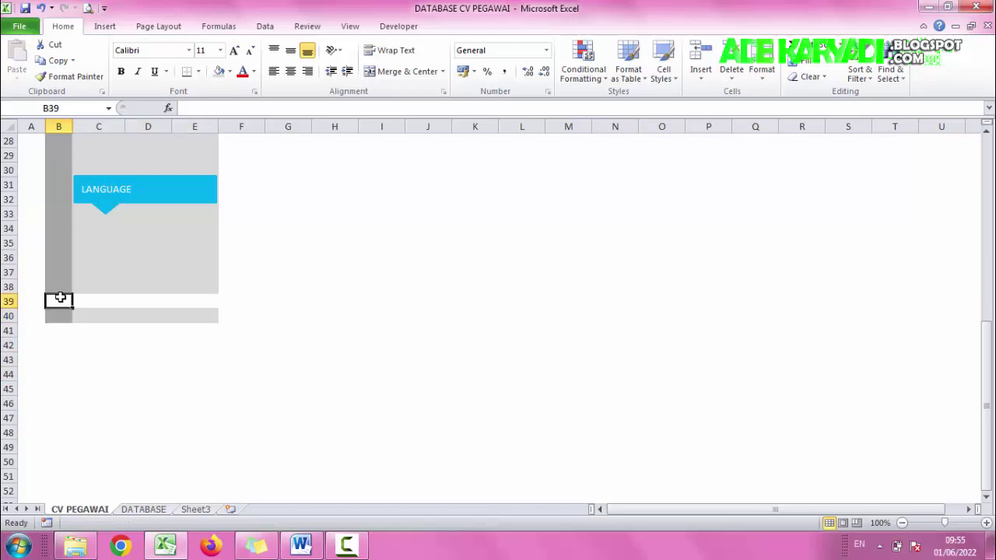
pyautogui.moveTo(57, 272); pyautogui.dragTo(184, 277)
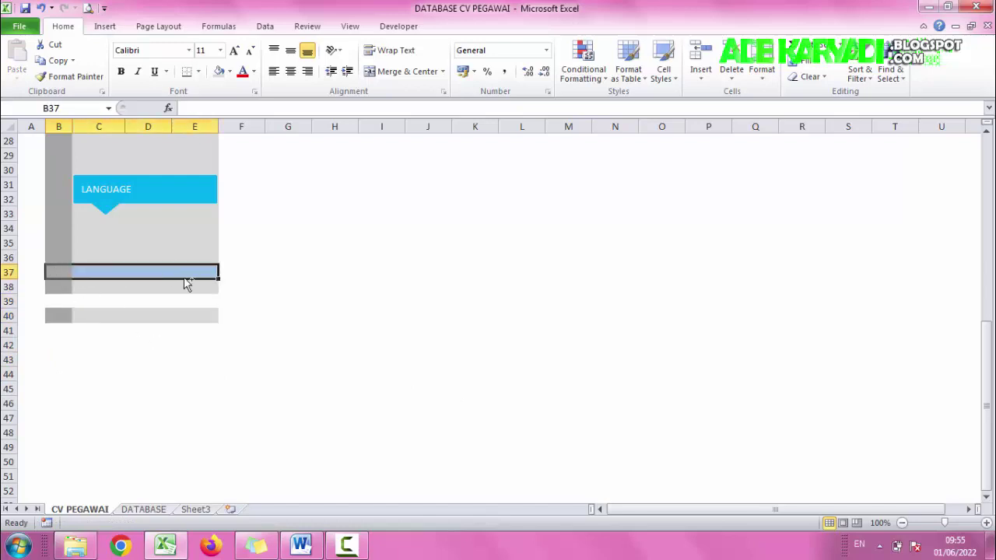
pyautogui.hotkey('ctrl', 'c')
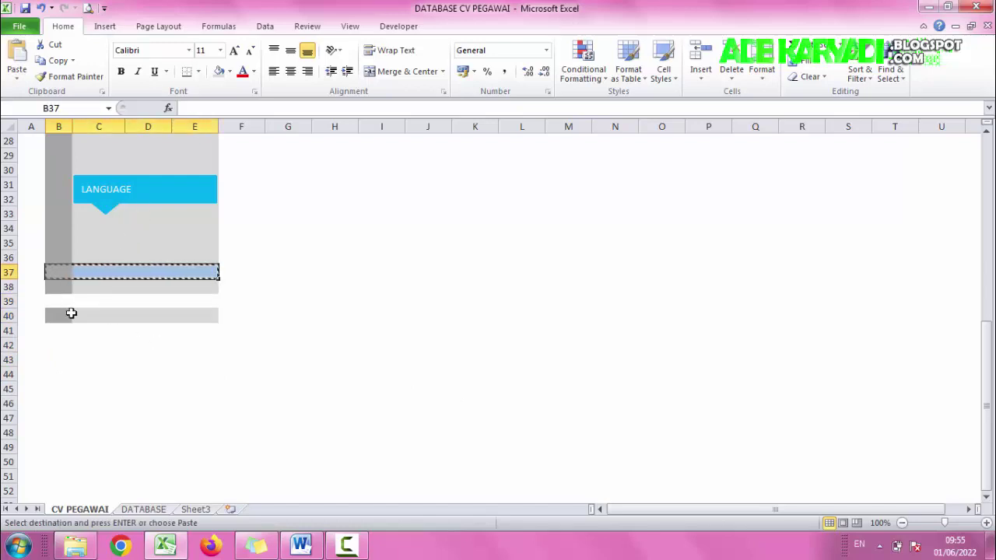
pyautogui.moveTo(58, 300); pyautogui.dragTo(58, 354)
pyautogui.hotkey('ctrl', 'v')
pyautogui.click(342, 389)
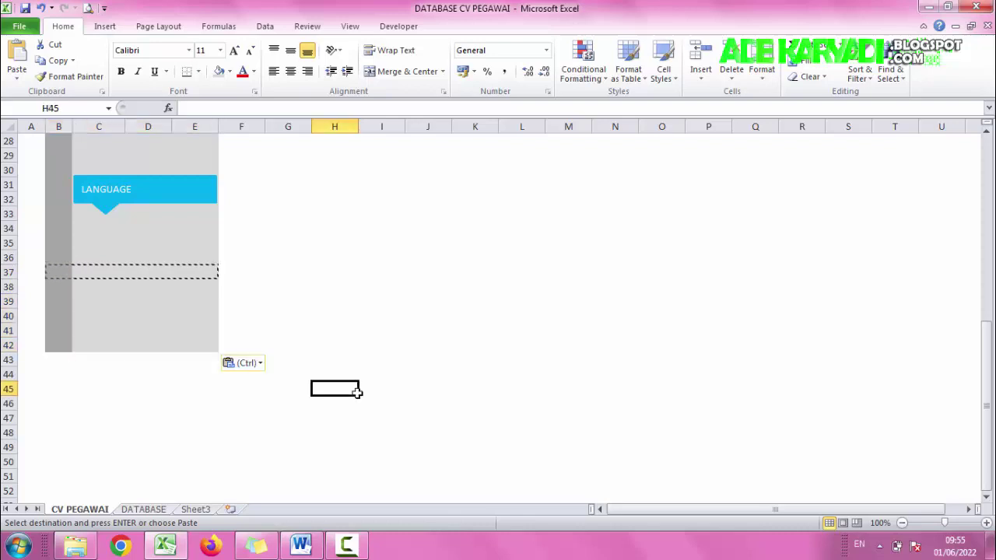
pyautogui.press('Escape')
# Nudge the CONTACT banner one step lower beneath the photo circle
pyautogui.scroll(5, 236, 278)
pyautogui.scroll(4, 176, 285)
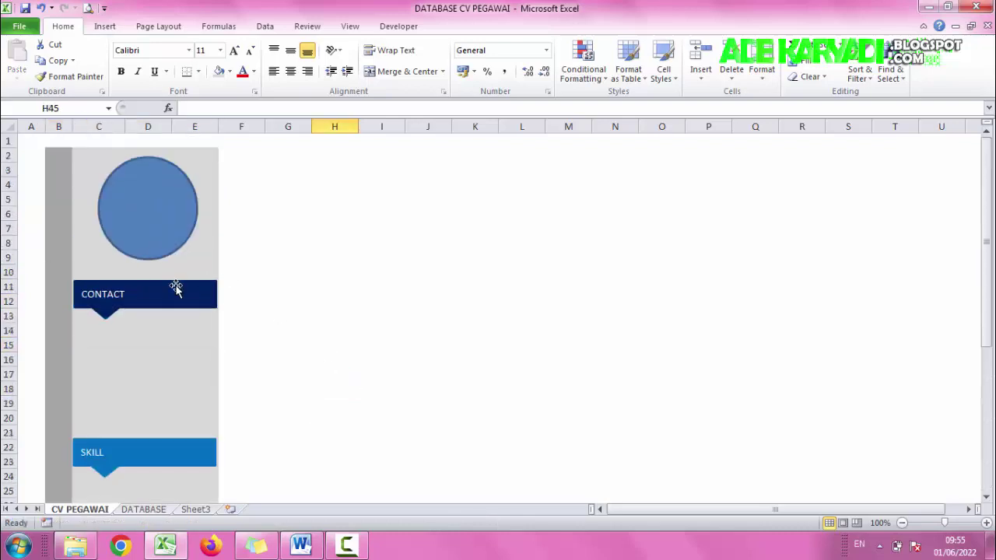
pyautogui.scroll(-1, 163, 301)
pyautogui.click(163, 268)
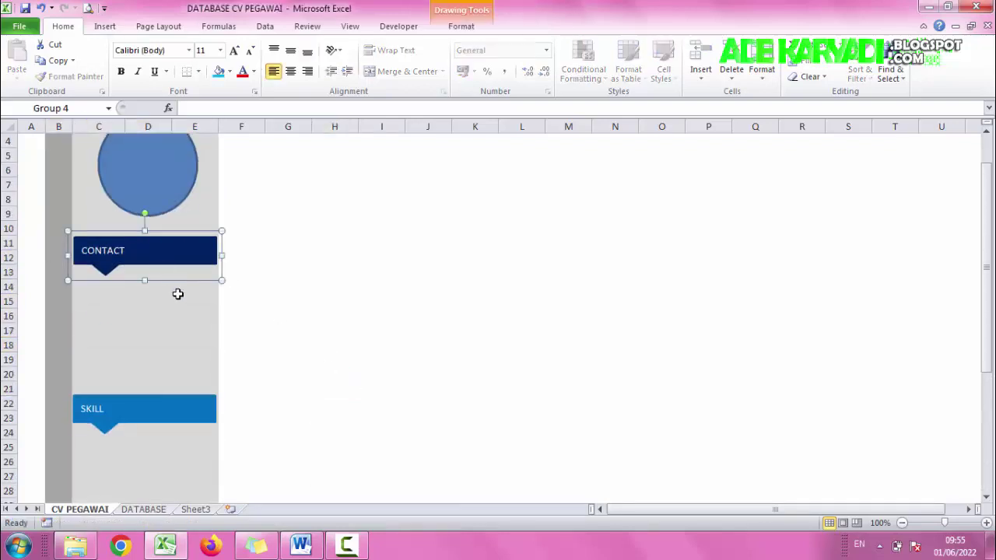
pyautogui.press('Down')
pyautogui.press('Down')
pyautogui.press('Down')
pyautogui.press('Down')
pyautogui.press('Down')
pyautogui.press('Down')
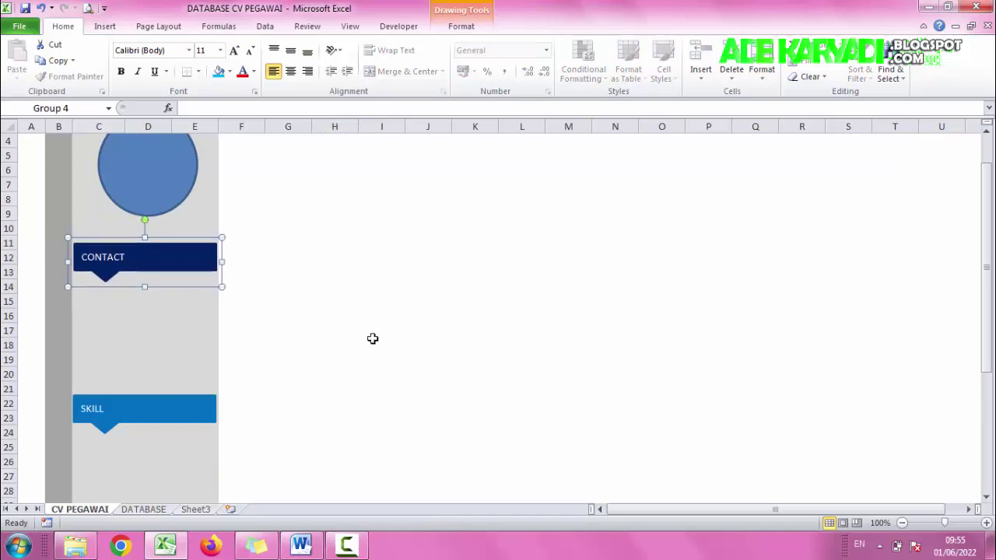
pyautogui.click(381, 331)
# Collapse the ribbon to show more of the CV sheet
pyautogui.scroll(1, 384, 336)
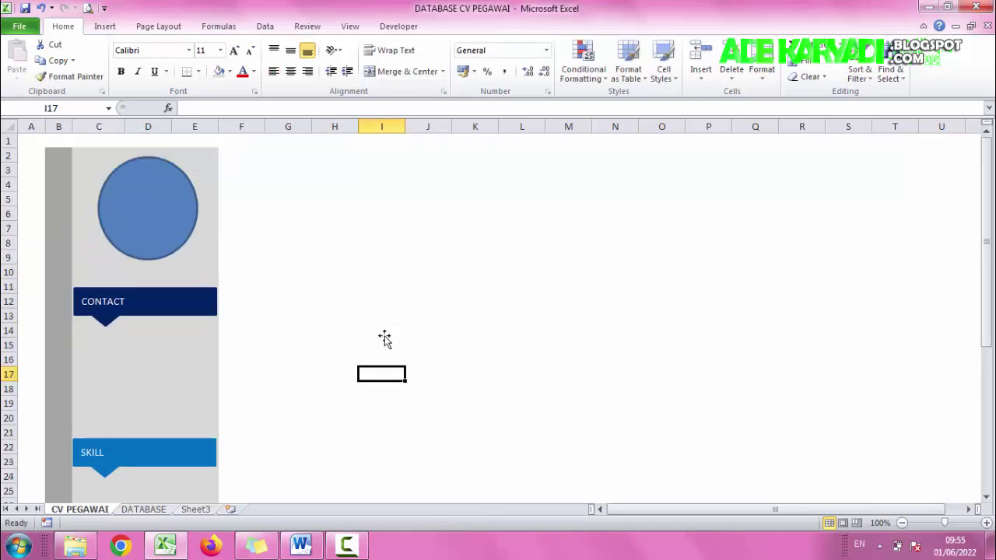
pyautogui.scroll(-2, 384, 339)
pyautogui.scroll(2, 804, 169)
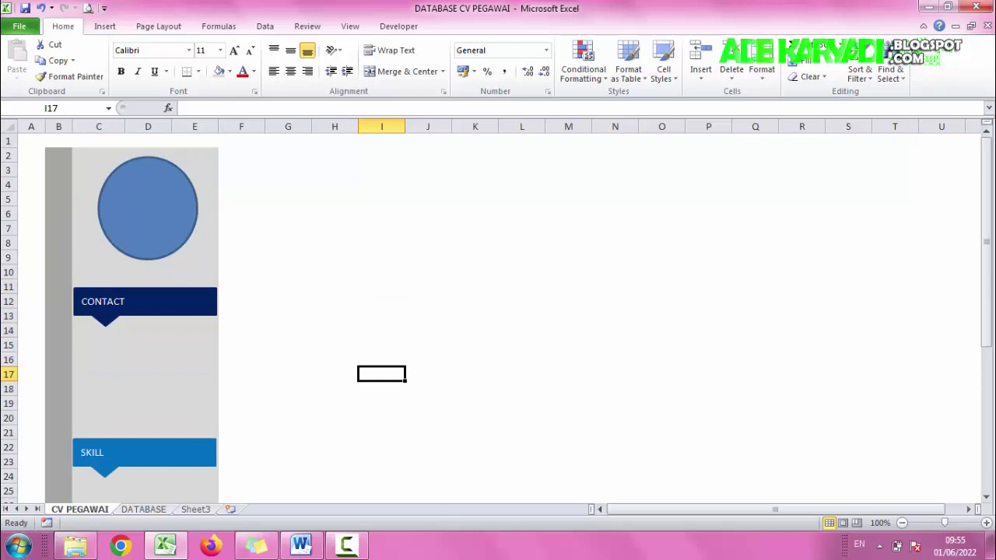
pyautogui.click(922, 28)
pyautogui.scroll(-5, 414, 311)
pyautogui.scroll(1, 414, 311)
pyautogui.scroll(1, 414, 310)
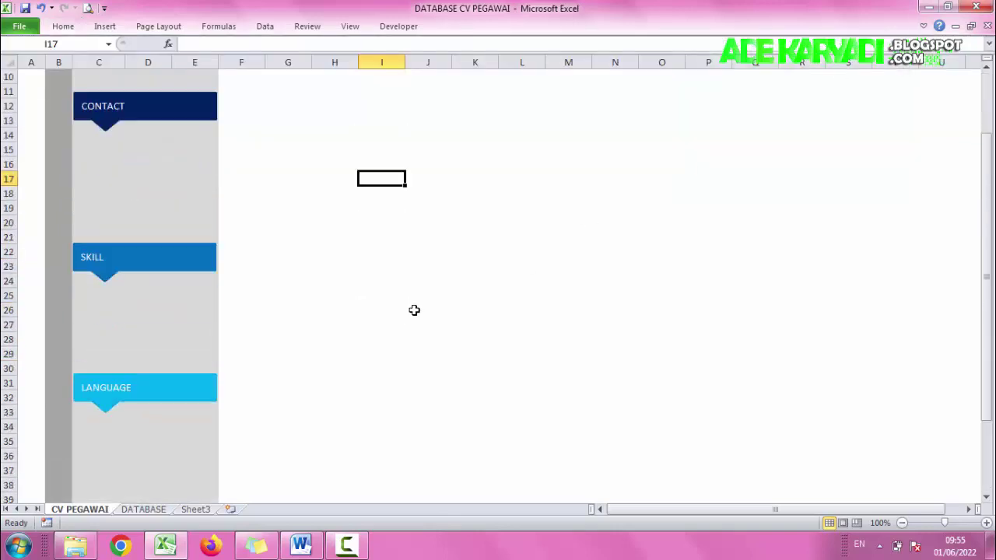
pyautogui.scroll(-5, 414, 311)
pyautogui.scroll(8, 414, 310)
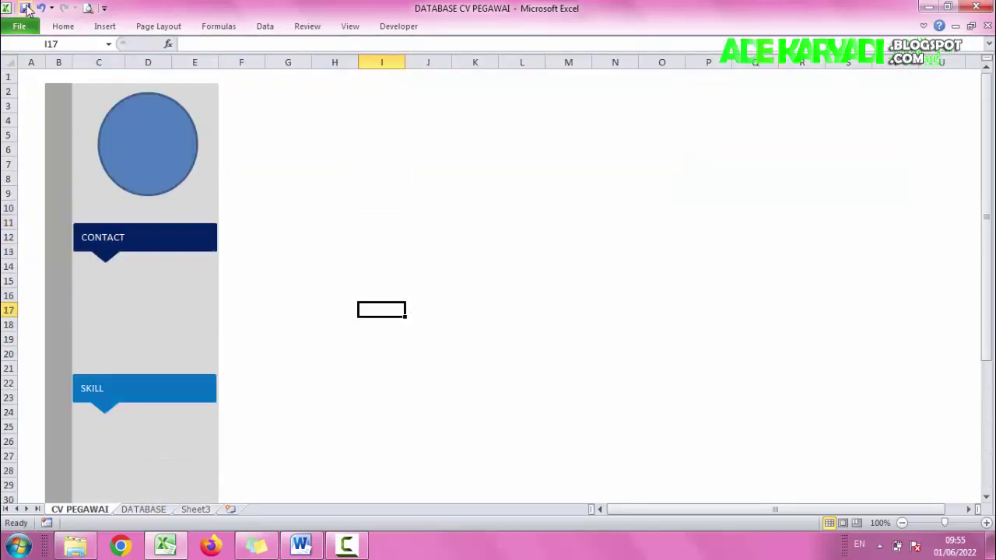
# Select cells G3:I3 in Excel and switch to the Word CV document
pyautogui.click(279, 147)
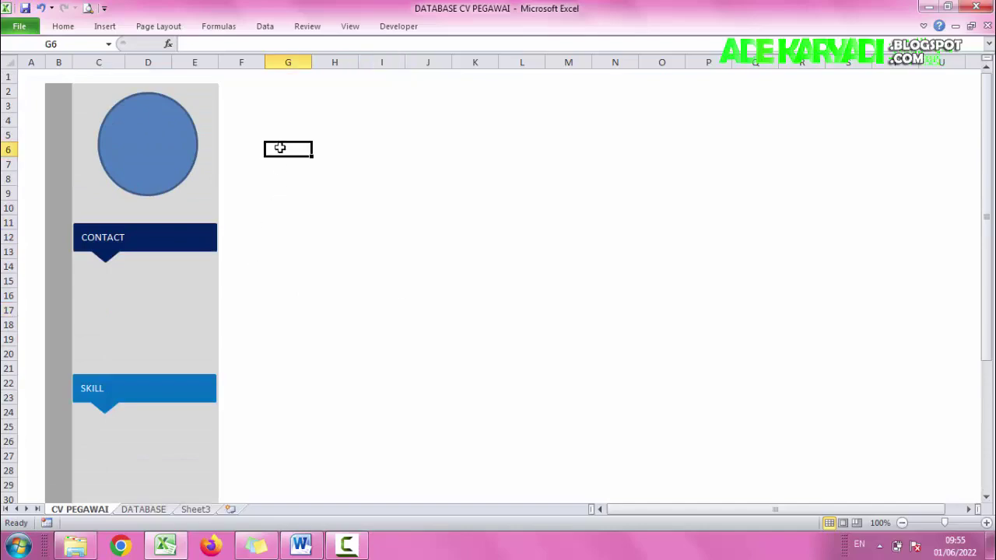
pyautogui.click(286, 104)
pyautogui.moveTo(288, 101); pyautogui.dragTo(386, 111)
pyautogui.click(299, 545)
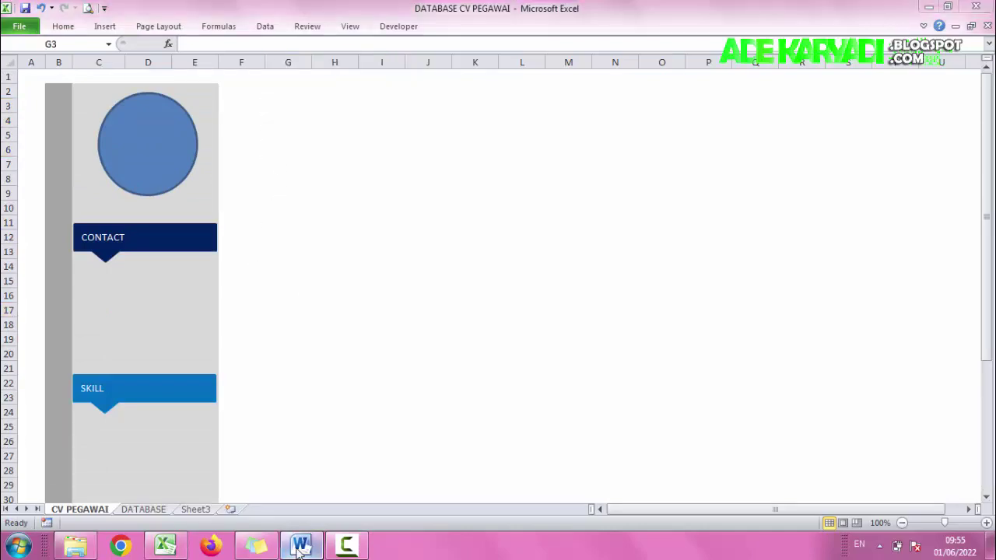
# In Word, select the location, email and phone icons under CONTACT, then go back to Excel
pyautogui.scroll(5, 658, 365)
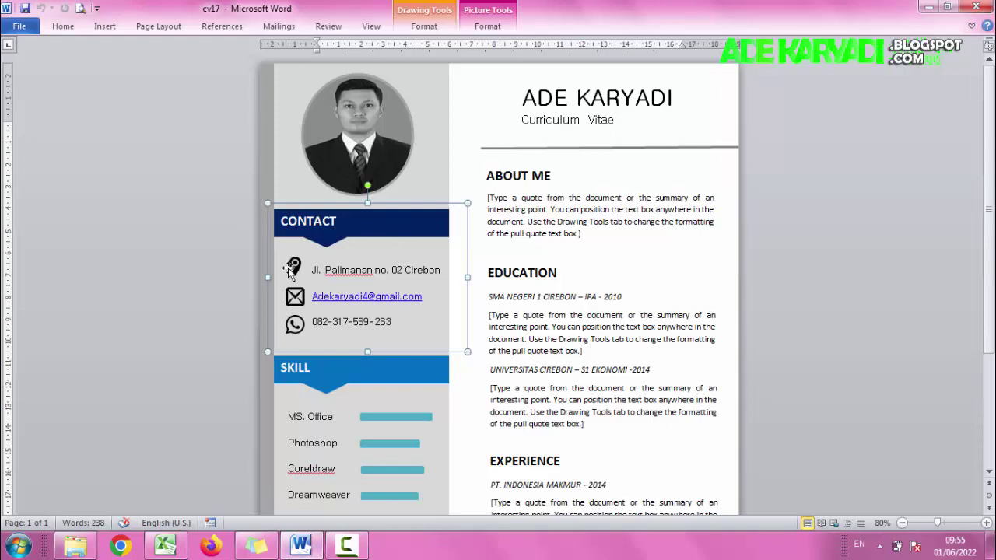
pyautogui.scroll(-2, 608, 321)
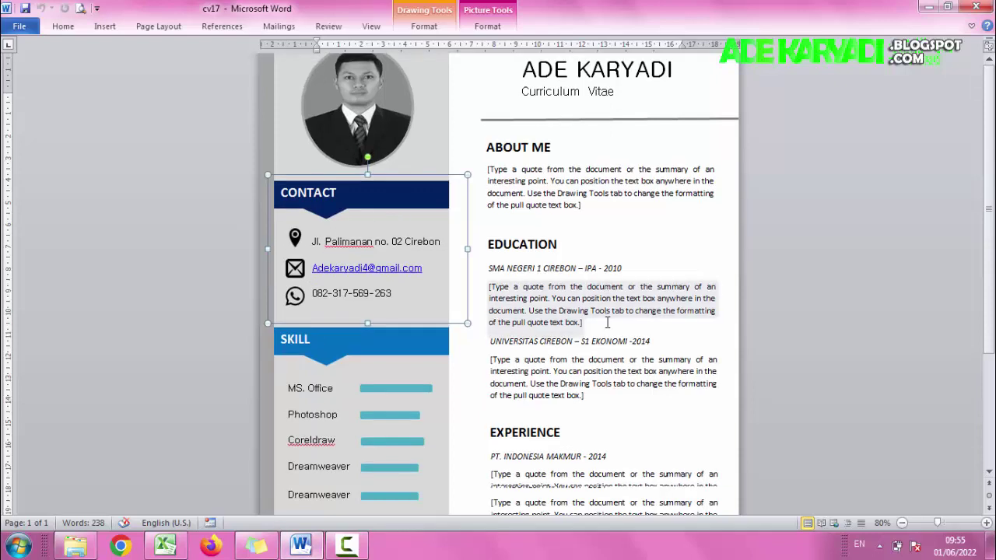
pyautogui.click(298, 206)
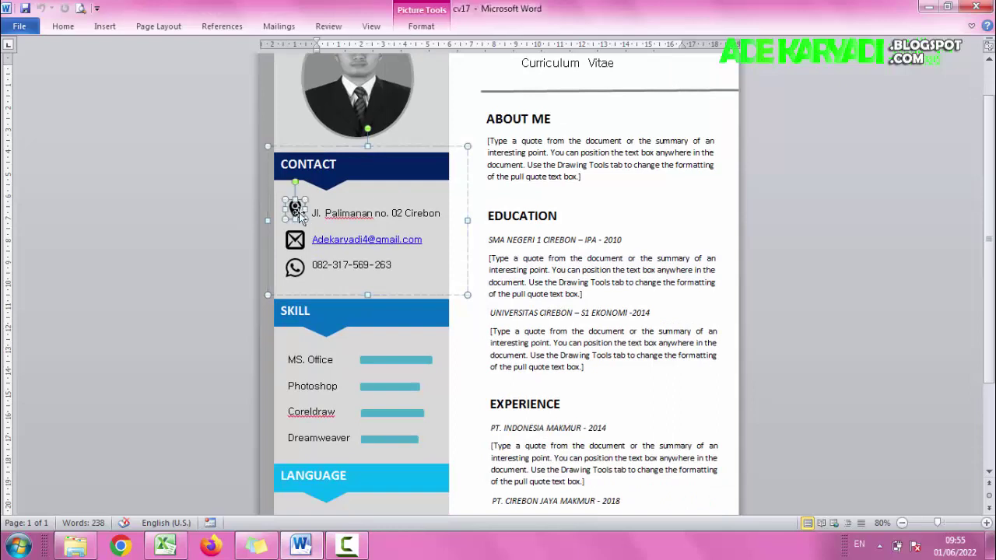
pyautogui.keyDown('shift'); pyautogui.click(295, 241); pyautogui.keyUp('shift')
pyautogui.keyDown('shift'); pyautogui.click(296, 266); pyautogui.keyUp('shift')
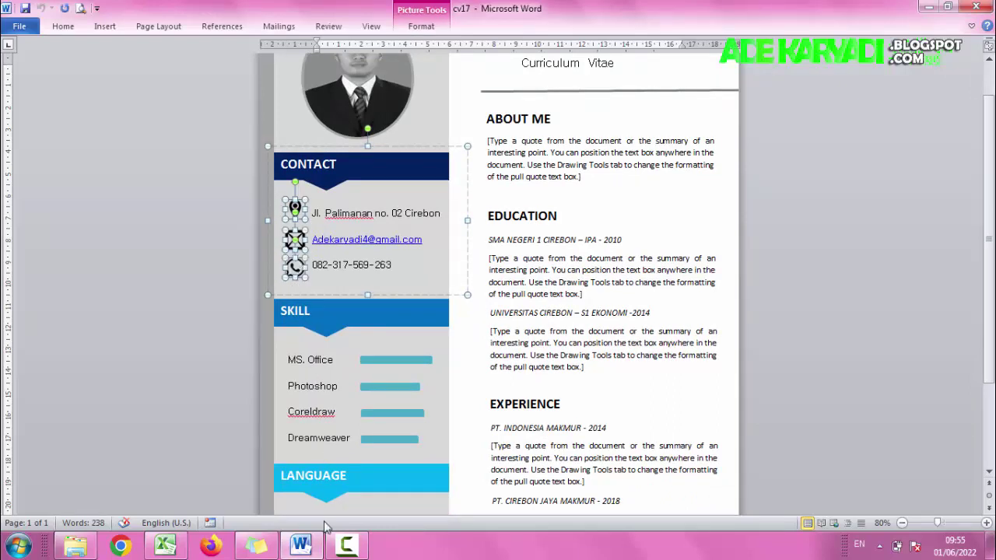
pyautogui.click(303, 545)
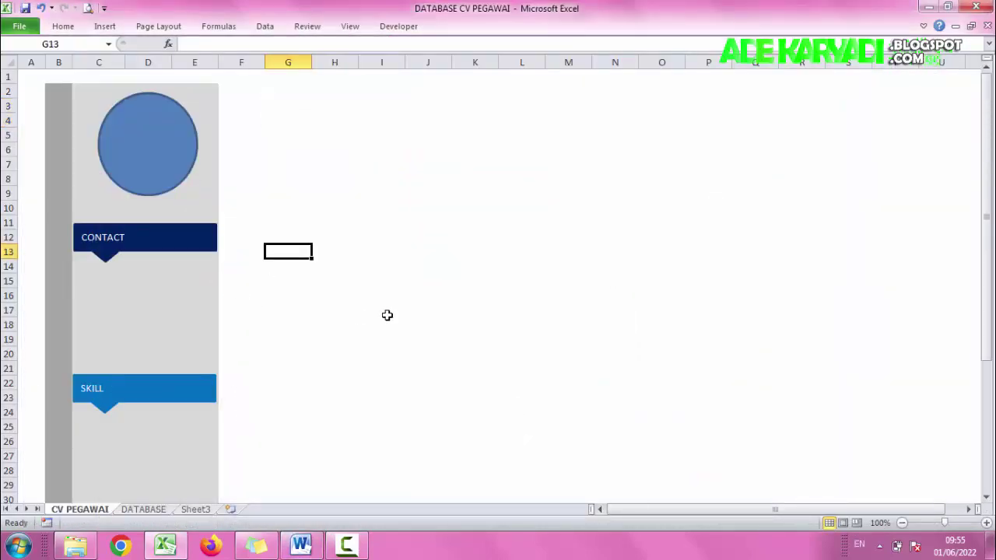
# Paste the three contact icons under the CONTACT banner and set their width to 0.7 cm
pyautogui.hotkey('ctrl', 'v')
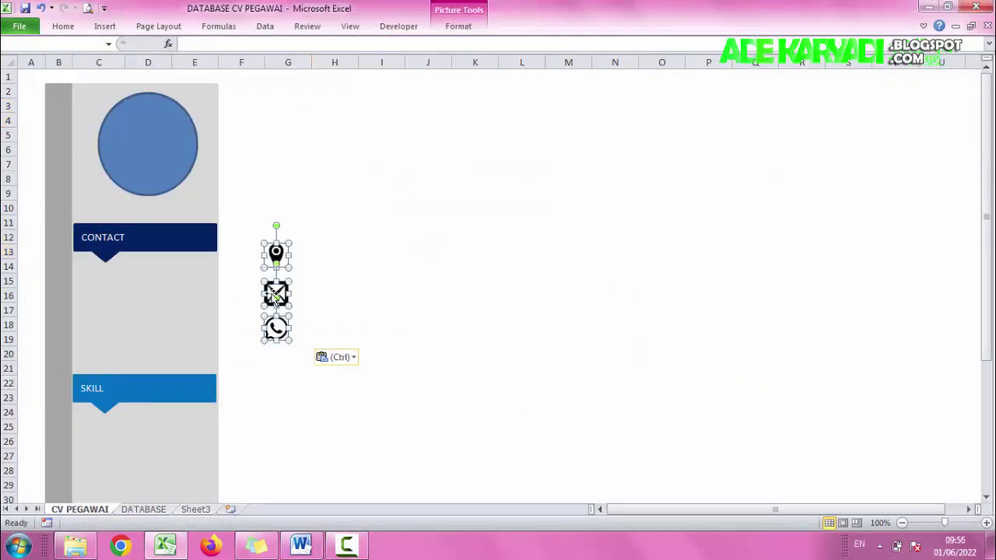
pyautogui.moveTo(276, 294); pyautogui.dragTo(88, 317)
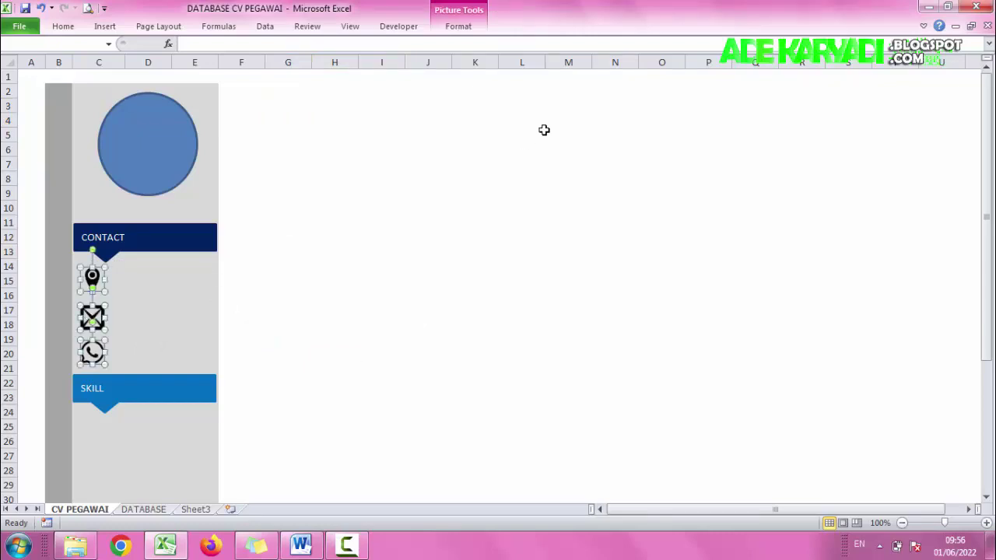
pyautogui.click(469, 26)
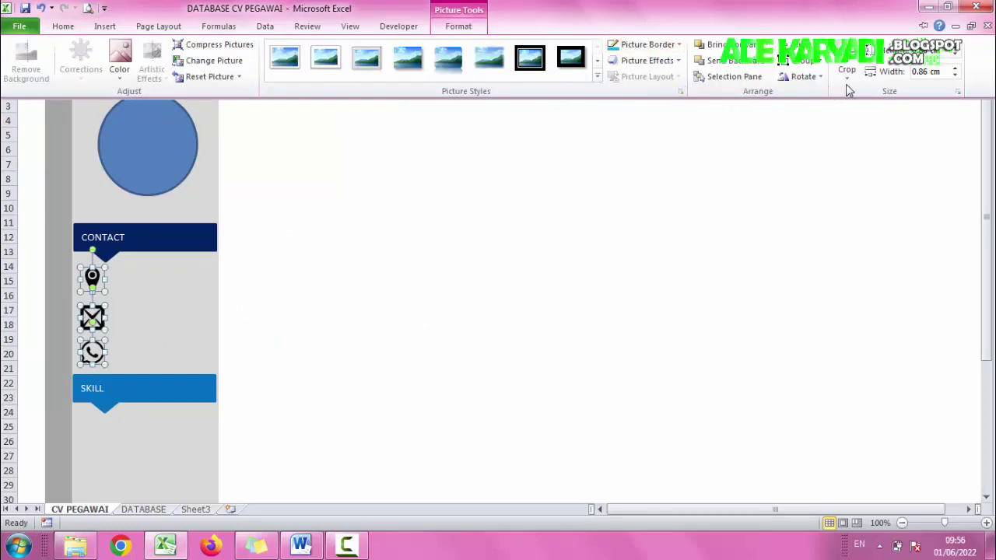
pyautogui.click(955, 77)
pyautogui.click(955, 77)
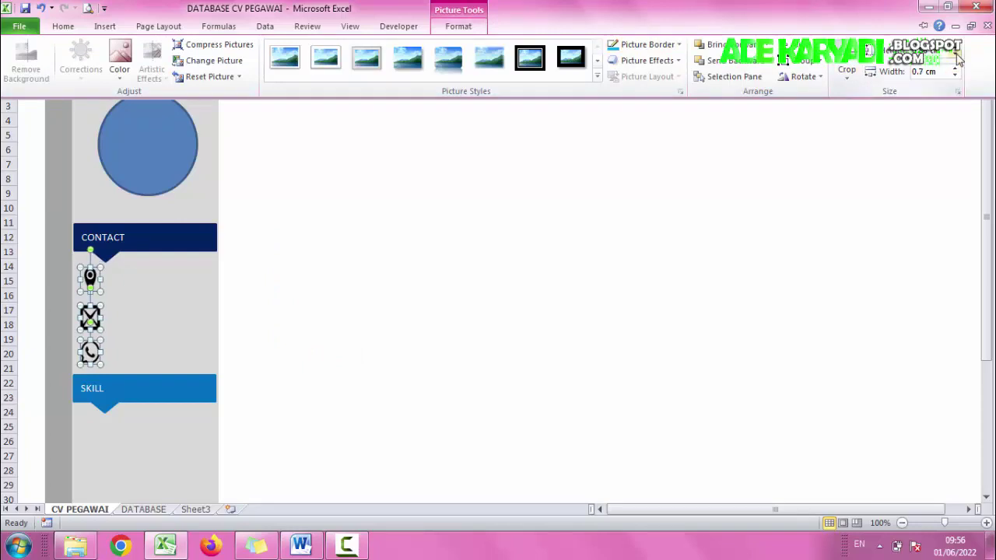
pyautogui.hotkey('ctrl', 'F1')
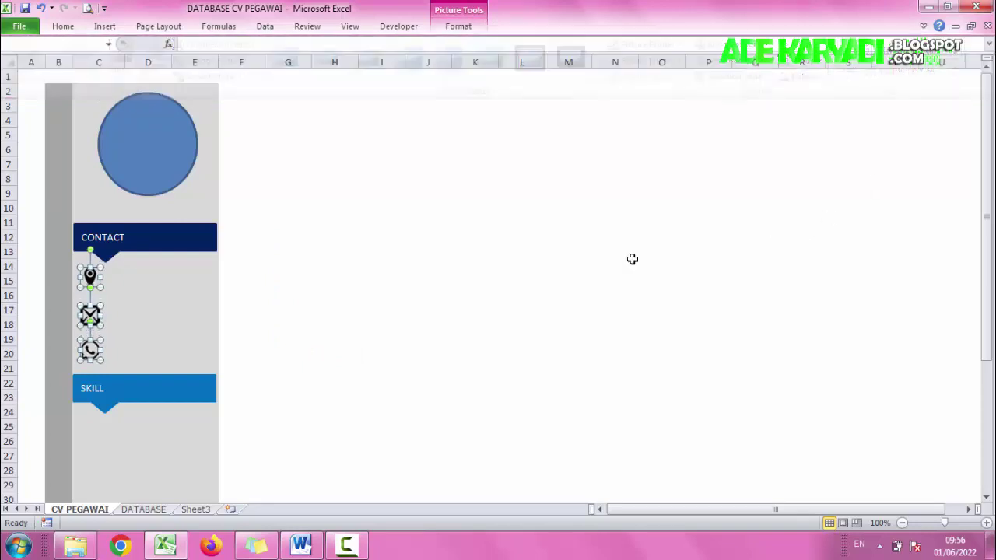
pyautogui.click(385, 281)
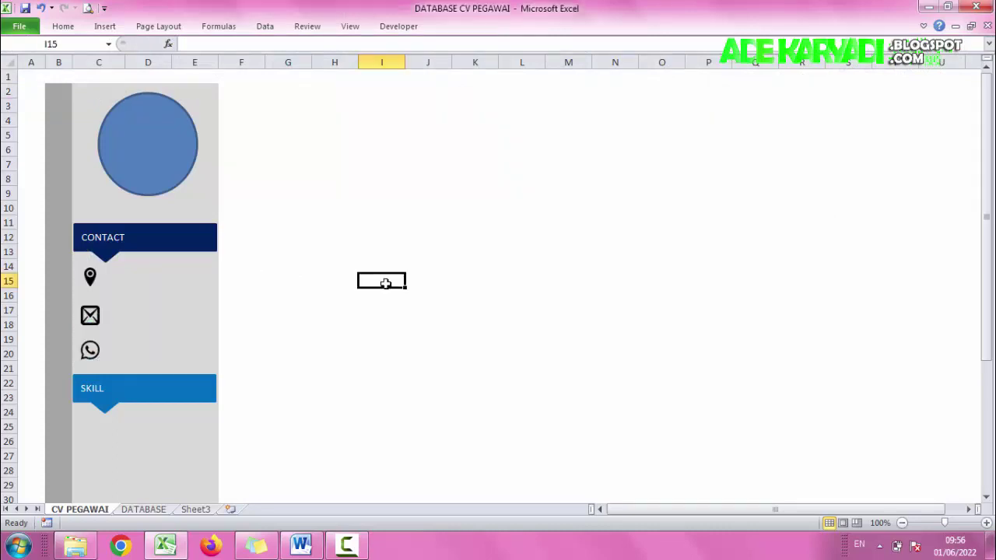
# Select the email icon and check its size settings
pyautogui.scroll(-2, 231, 306)
pyautogui.scroll(-3, 232, 308)
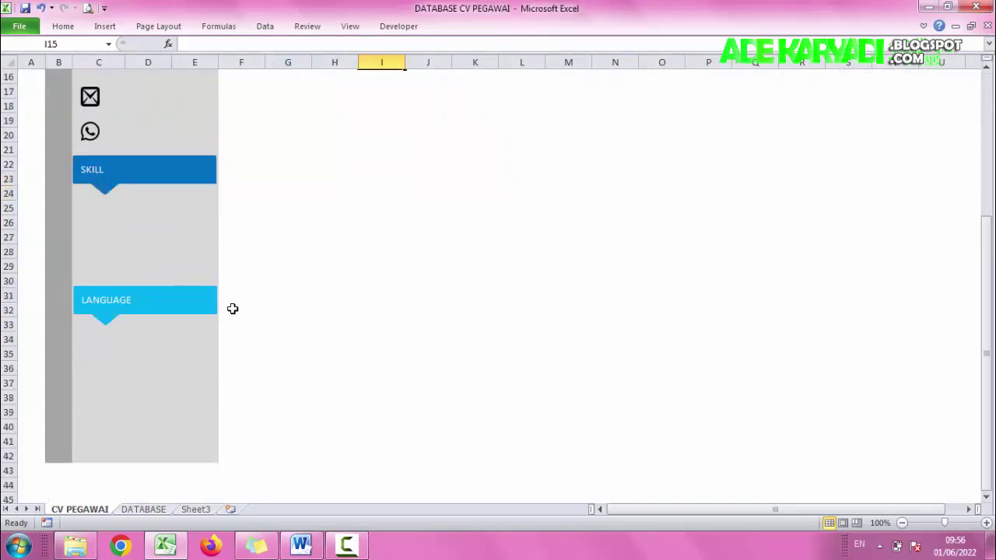
pyautogui.scroll(4, 233, 308)
pyautogui.click(92, 277)
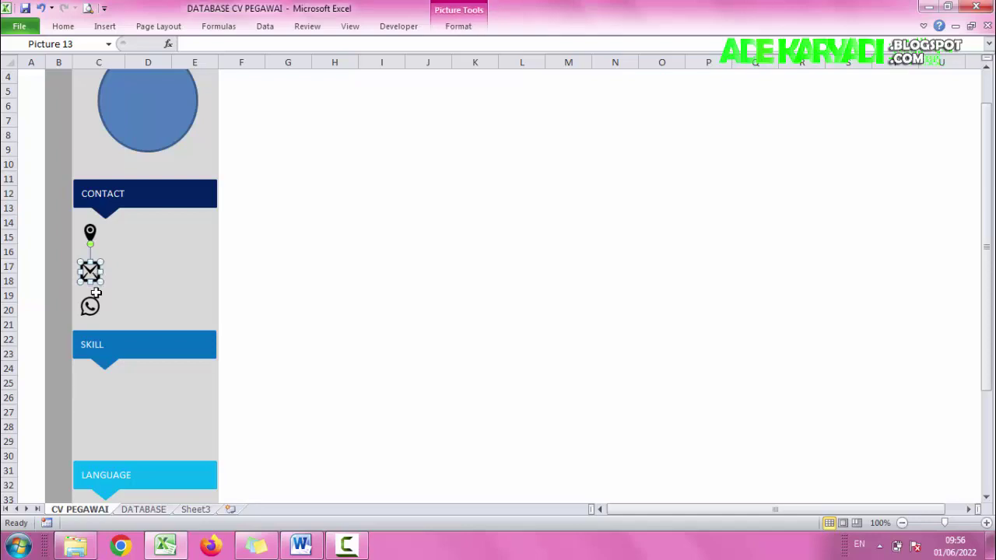
pyautogui.click(458, 29)
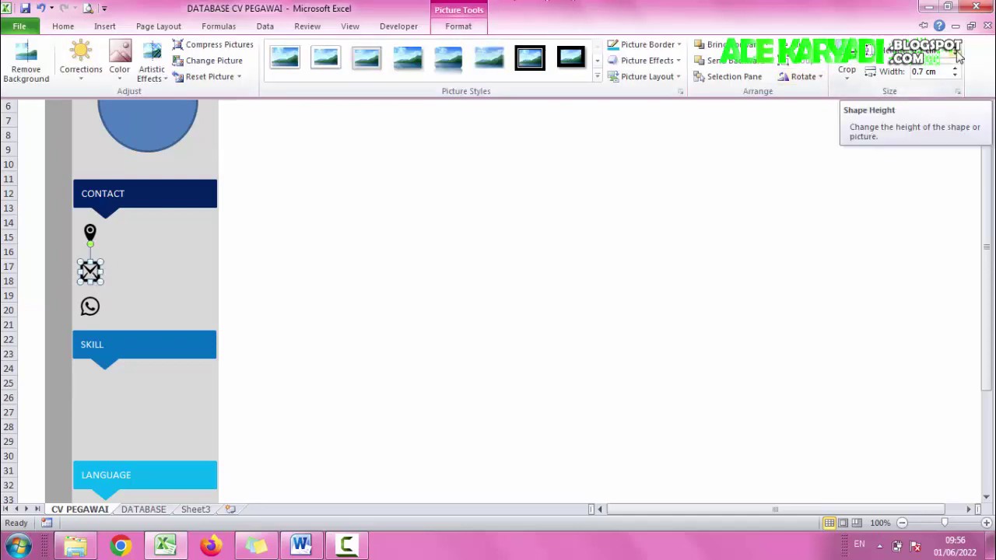
pyautogui.click(747, 278)
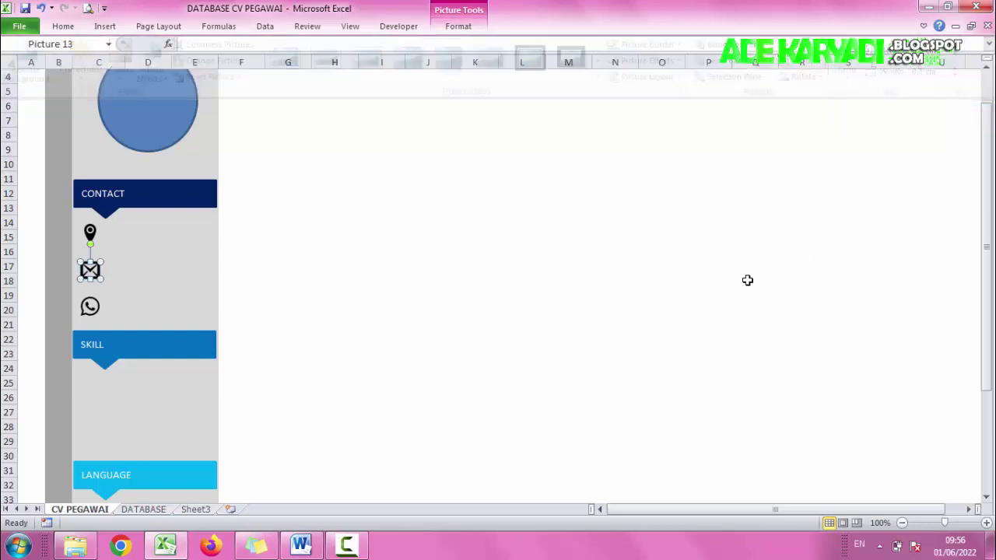
pyautogui.click(806, 311)
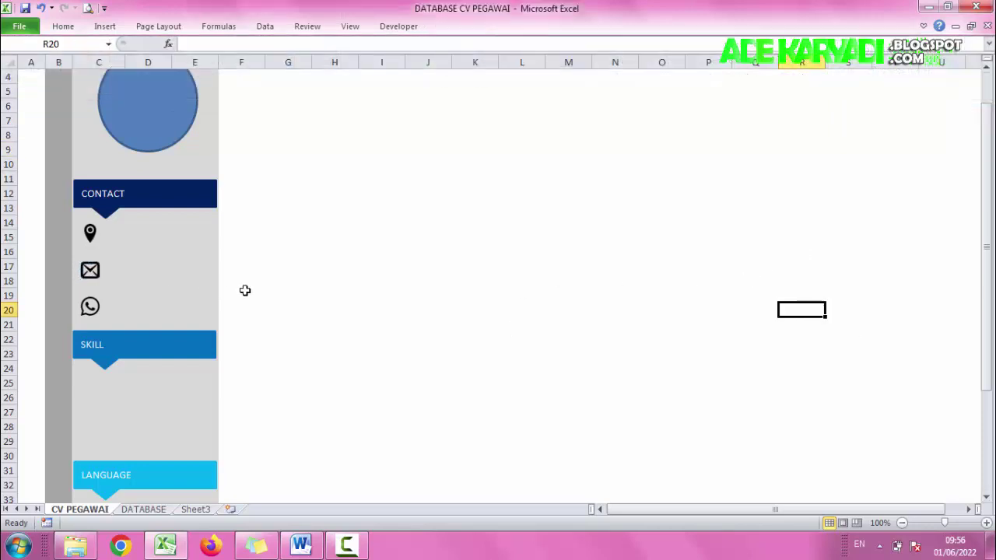
# Review the contact details text box in the Word CV, then return to Excel
pyautogui.scroll(-1, 246, 290)
pyautogui.scroll(2, 247, 290)
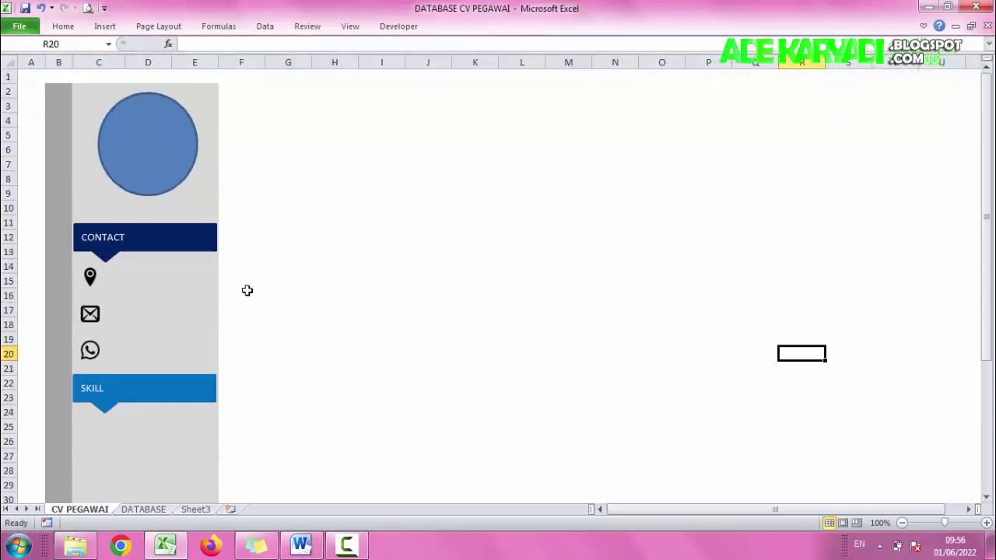
pyautogui.click(115, 279)
pyautogui.click(167, 280)
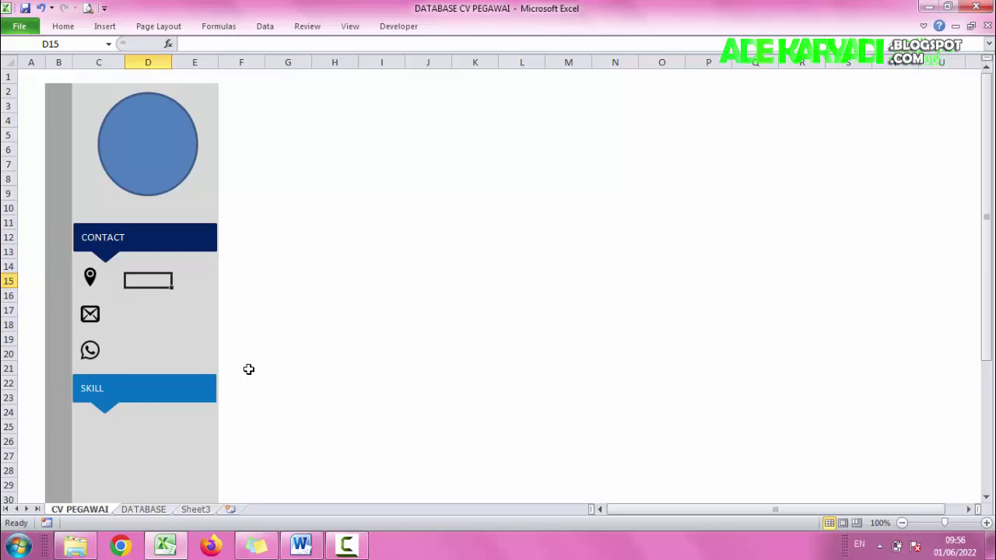
pyautogui.click(301, 546)
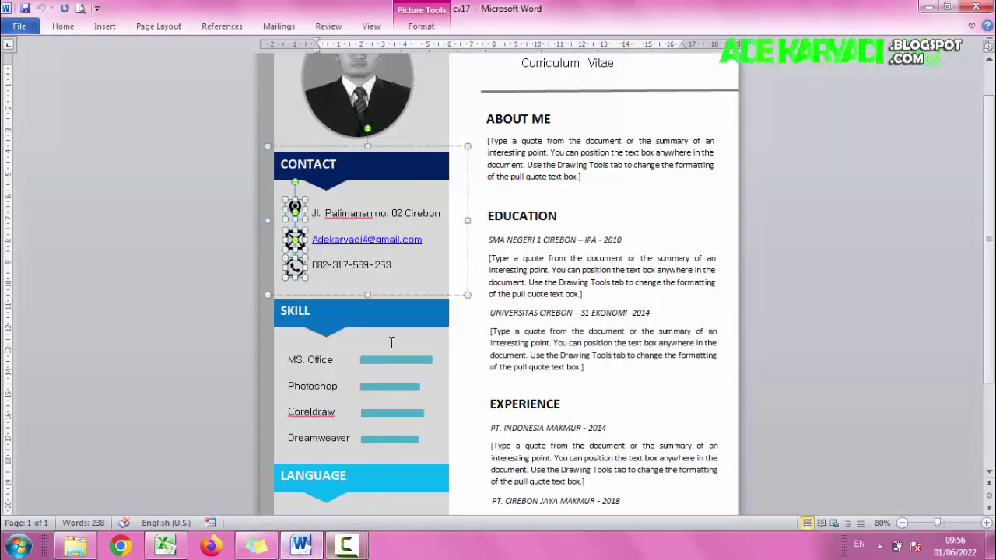
pyautogui.click(402, 204)
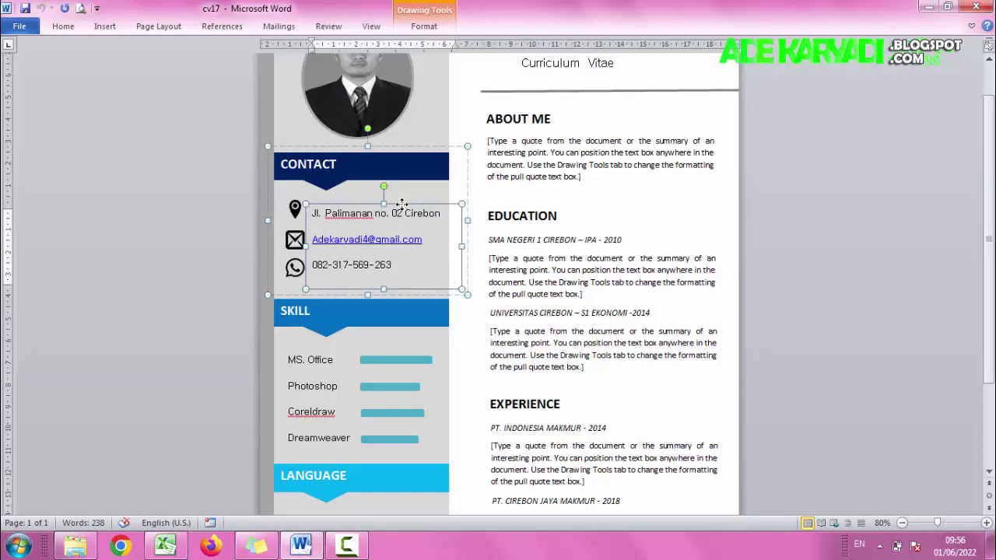
pyautogui.click(778, 224)
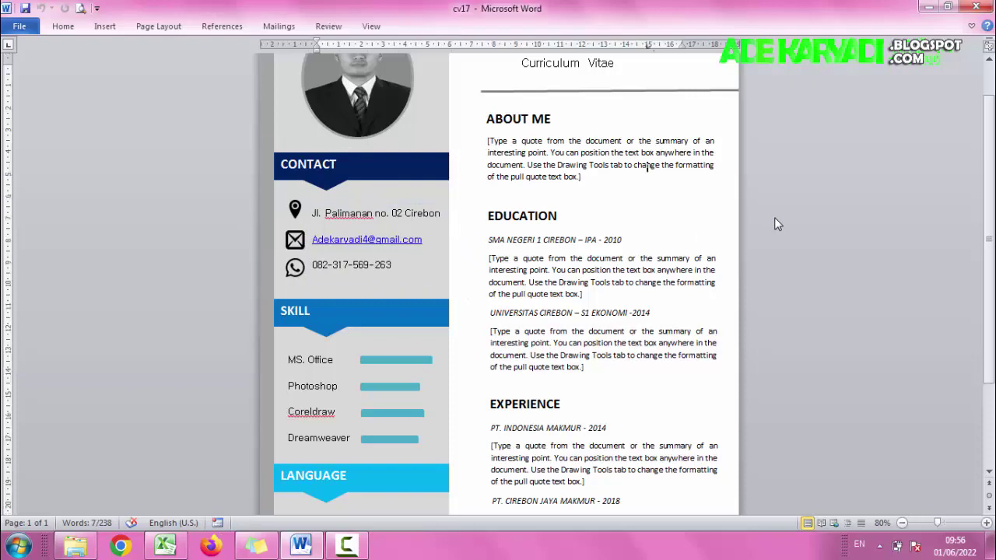
pyautogui.click(165, 546)
pyautogui.click(315, 278)
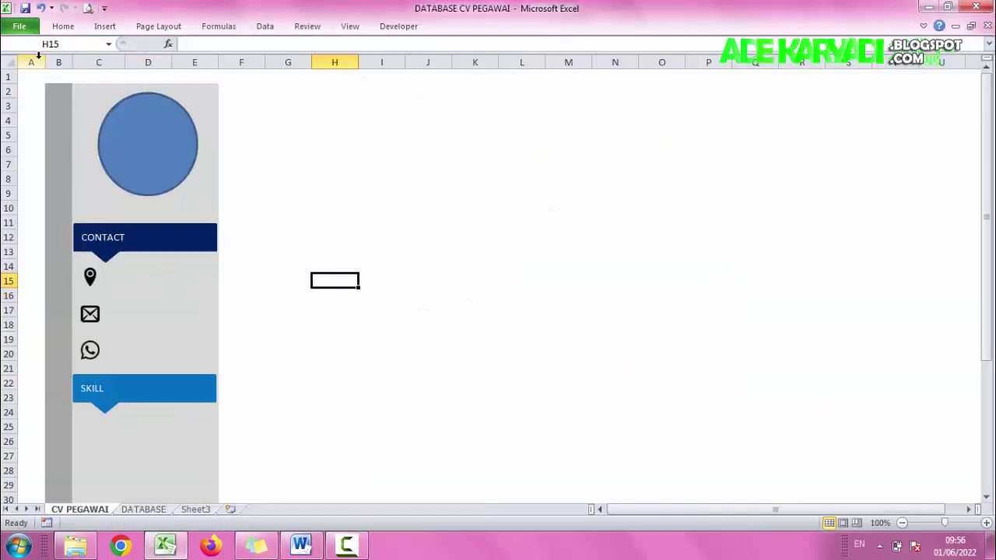
# Draw a text box beside the location pin, enter the street address, and widen it to one line
pyautogui.click(105, 29)
pyautogui.click(156, 78)
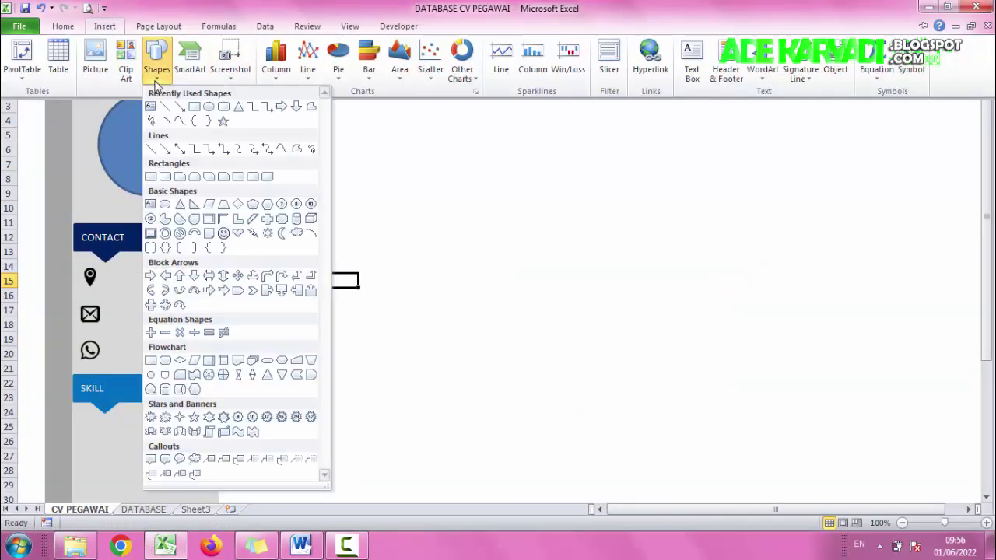
pyautogui.click(151, 109)
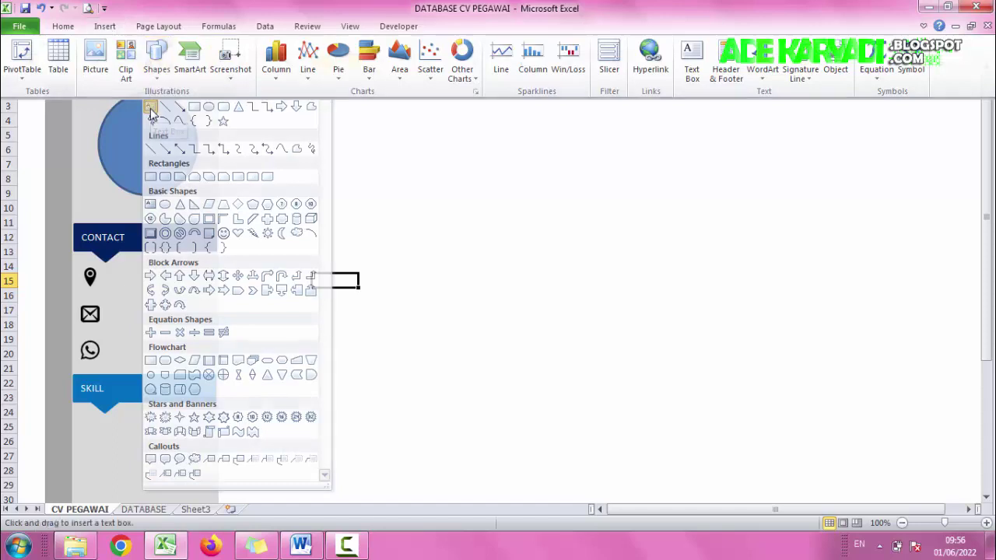
pyautogui.moveTo(134, 267)
pyautogui.mouseDown()
pyautogui.moveTo(153, 287)
pyautogui.moveTo(210, 277)
pyautogui.moveTo(165, 289)
pyautogui.mouseUp()
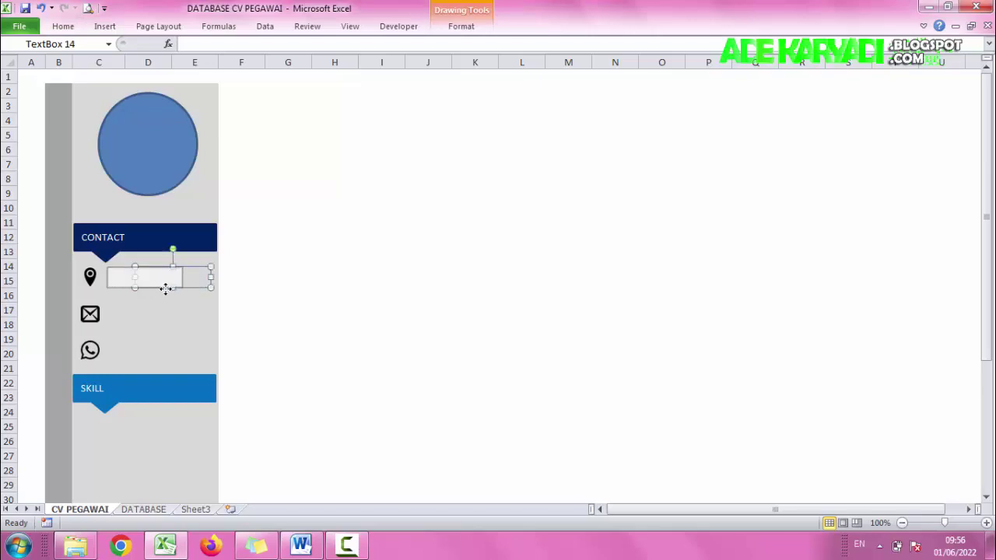
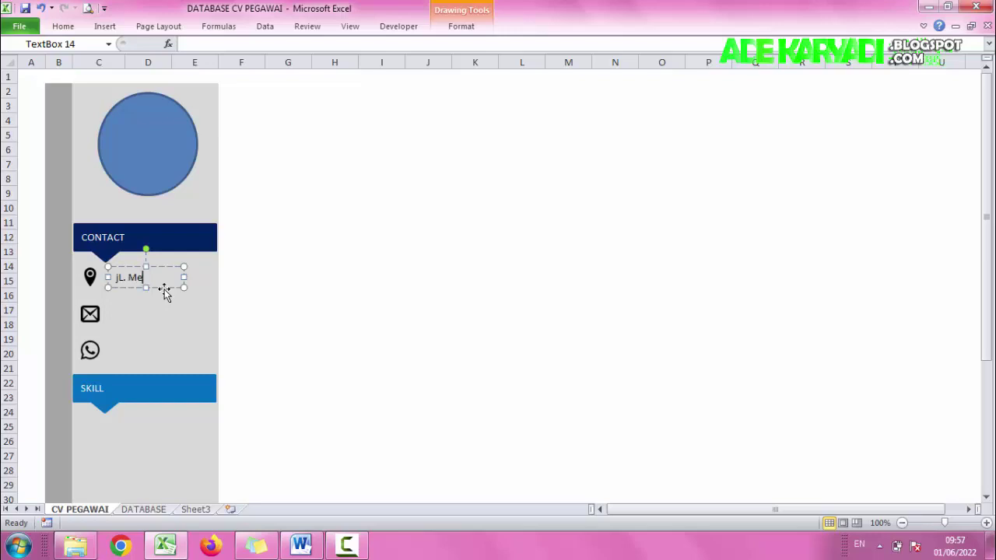
pyautogui.moveTo(184, 284); pyautogui.dragTo(216, 282)
# Duplicate the address text box and place the copy beside the envelope icon
pyautogui.click(277, 282)
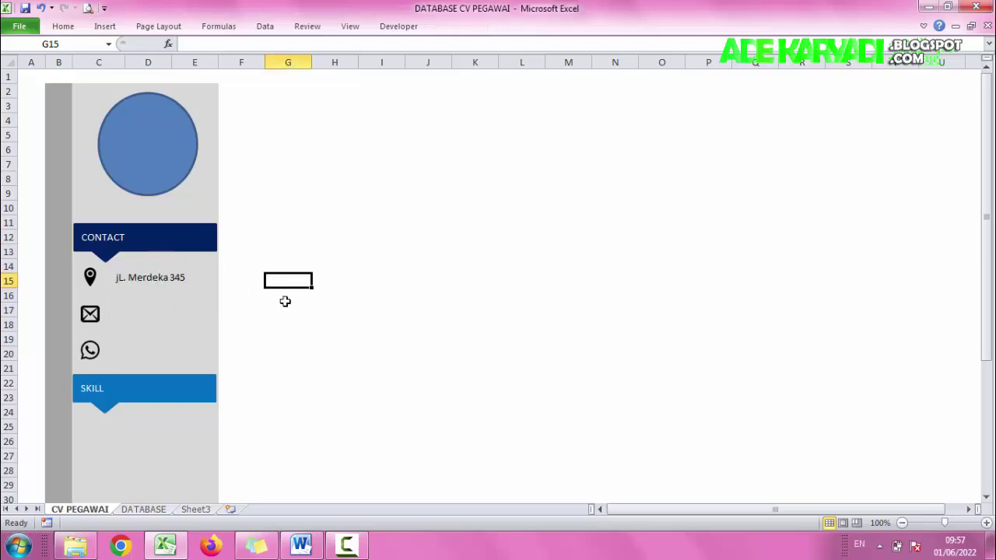
pyautogui.click(315, 297)
pyautogui.click(146, 281)
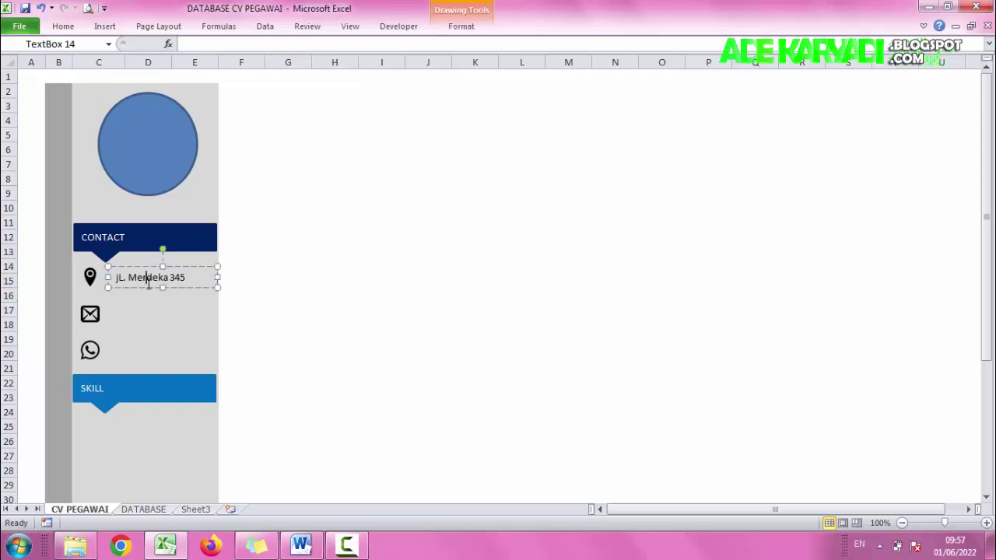
pyautogui.moveTo(154, 288)
pyautogui.keyDown('ctrl'); pyautogui.mouseDown()
pyautogui.moveTo(158, 308)
pyautogui.moveTo(144, 321)
pyautogui.mouseUp(); pyautogui.keyUp('ctrl')
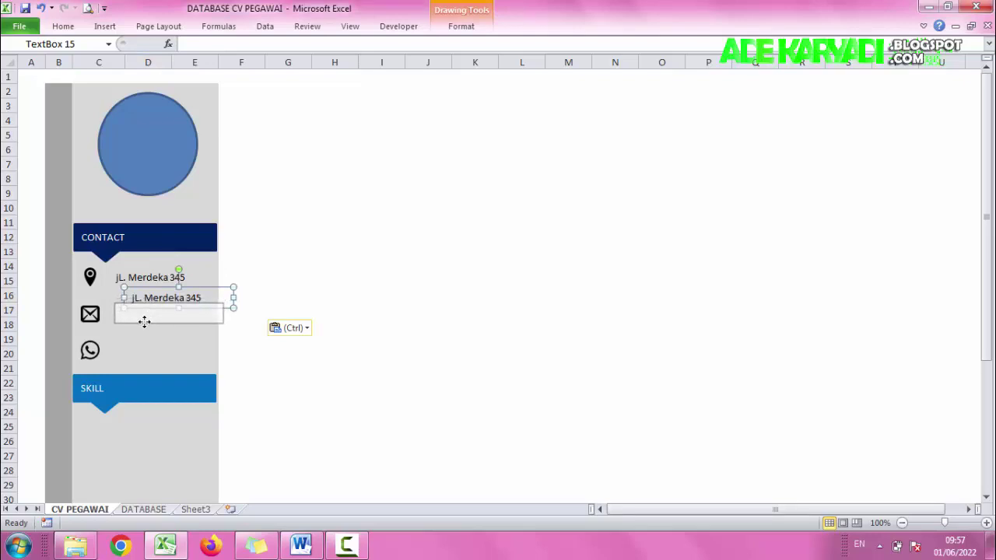
pyautogui.moveTo(144, 322); pyautogui.dragTo(144, 322)
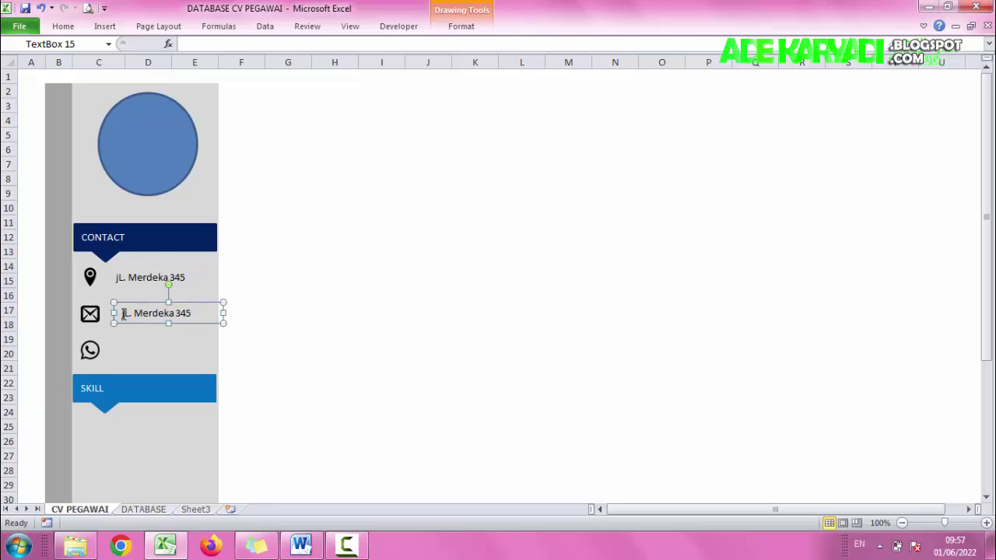
# Replace the copy's text with the contact's e-mail address and align it beside the envelope
pyautogui.moveTo(122, 314); pyautogui.dragTo(208, 314)
pyautogui.write('ad')
pyautogui.press('BackSpace')
pyautogui.write('mail.com')
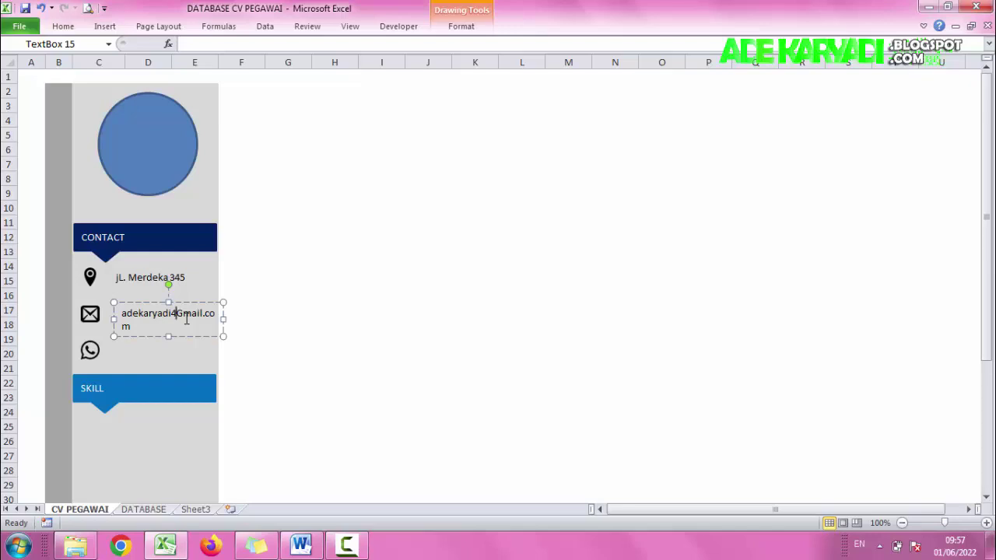
pyautogui.write('@')
pyautogui.click(113, 321)
pyautogui.moveTo(113, 320); pyautogui.dragTo(110, 320)
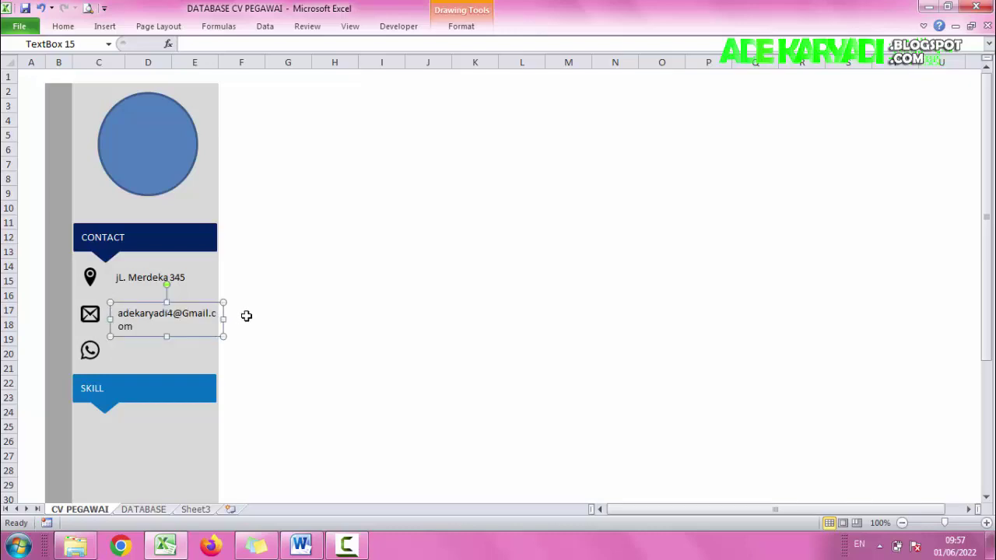
pyautogui.click(286, 308)
pyautogui.moveTo(241, 89)
pyautogui.mouseDown()
pyautogui.moveTo(232, 511)
pyautogui.moveTo(223, 427)
pyautogui.mouseUp()
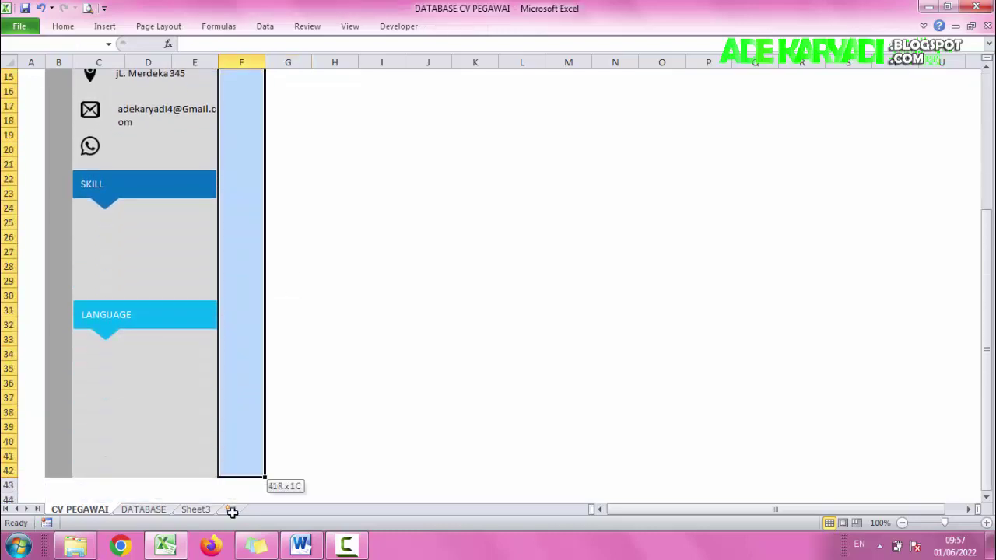
# Widen column E to broaden the grey sidebar
pyautogui.scroll(5, 211, 143)
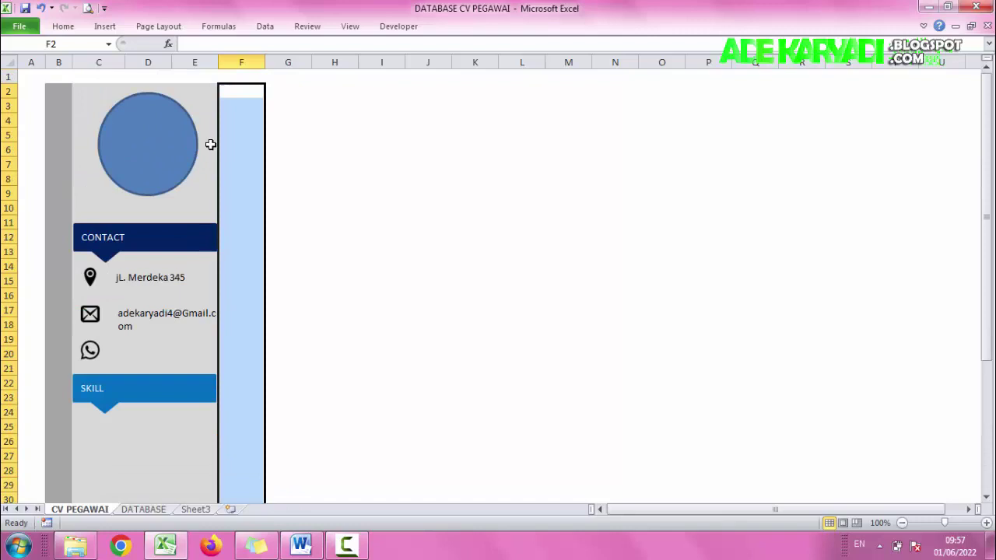
pyautogui.click(195, 61)
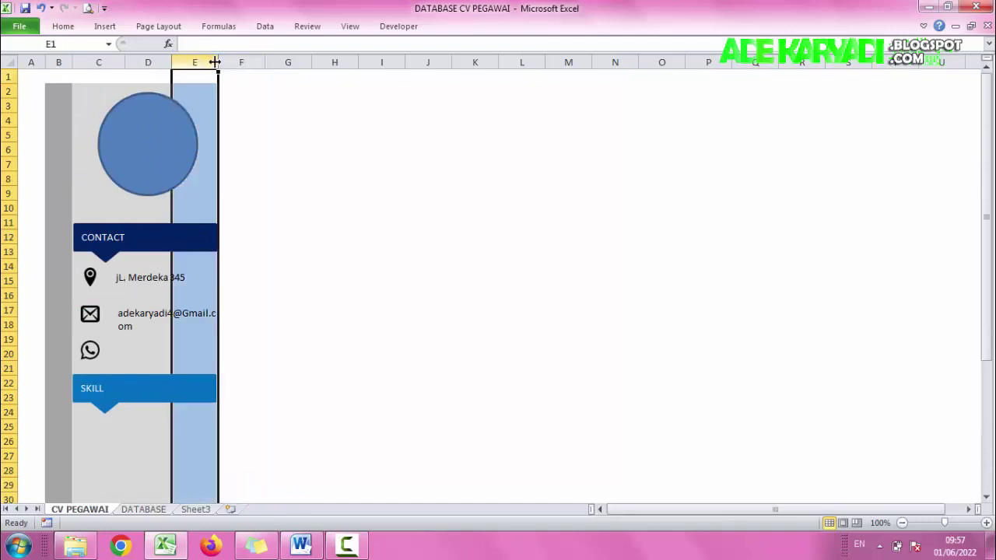
pyautogui.moveTo(216, 63); pyautogui.dragTo(239, 62)
pyautogui.click(312, 227)
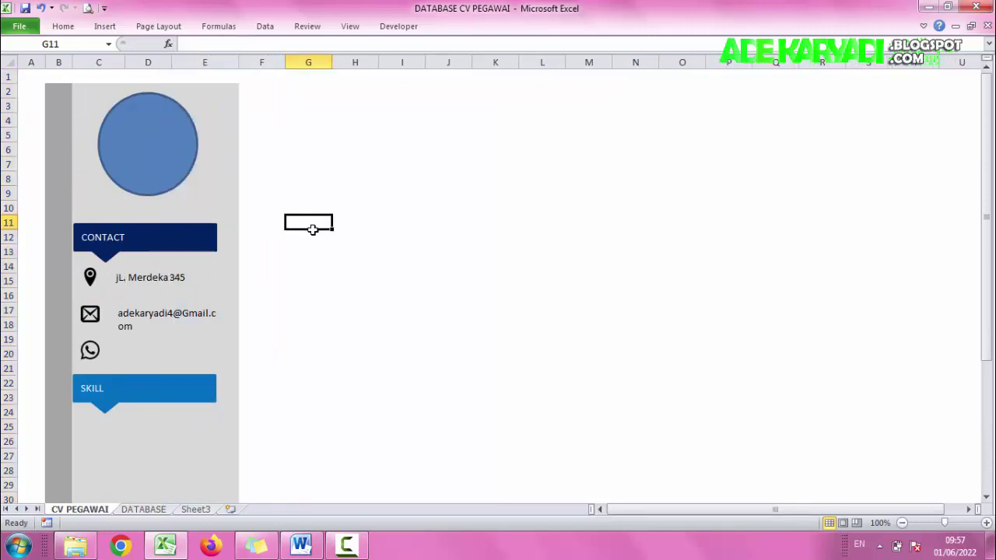
# Stretch the e-mail text box so the address fits on a single line
pyautogui.click(195, 312)
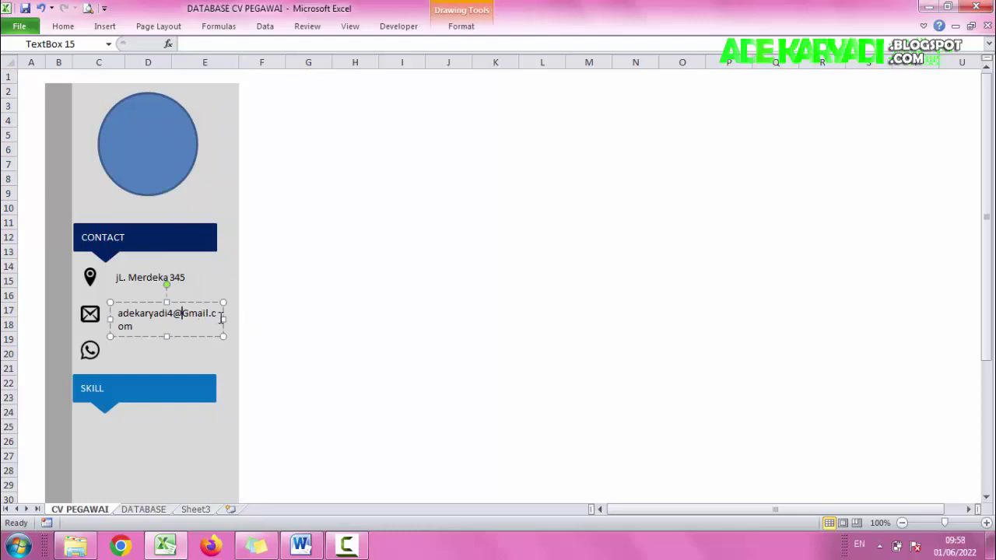
pyautogui.moveTo(226, 321); pyautogui.dragTo(241, 320)
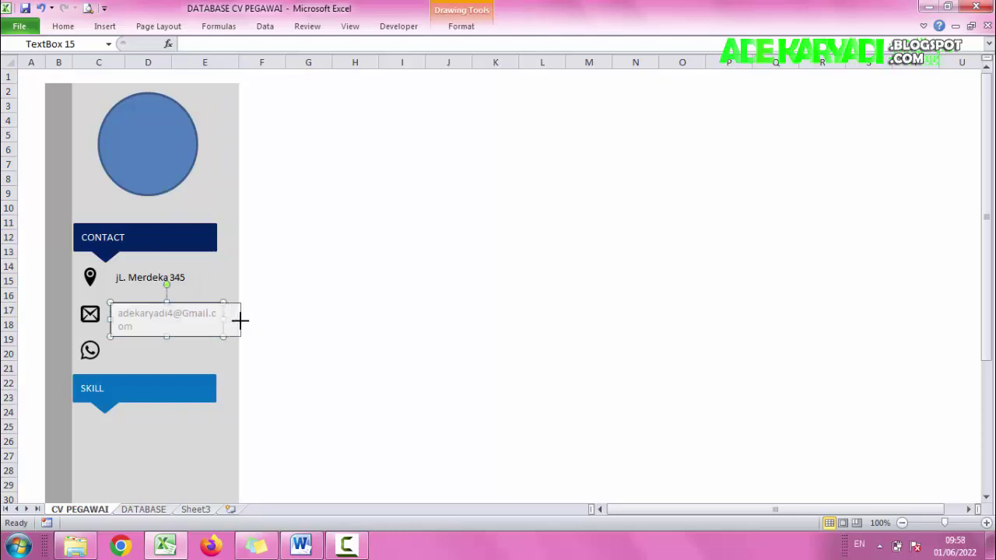
pyautogui.click(277, 318)
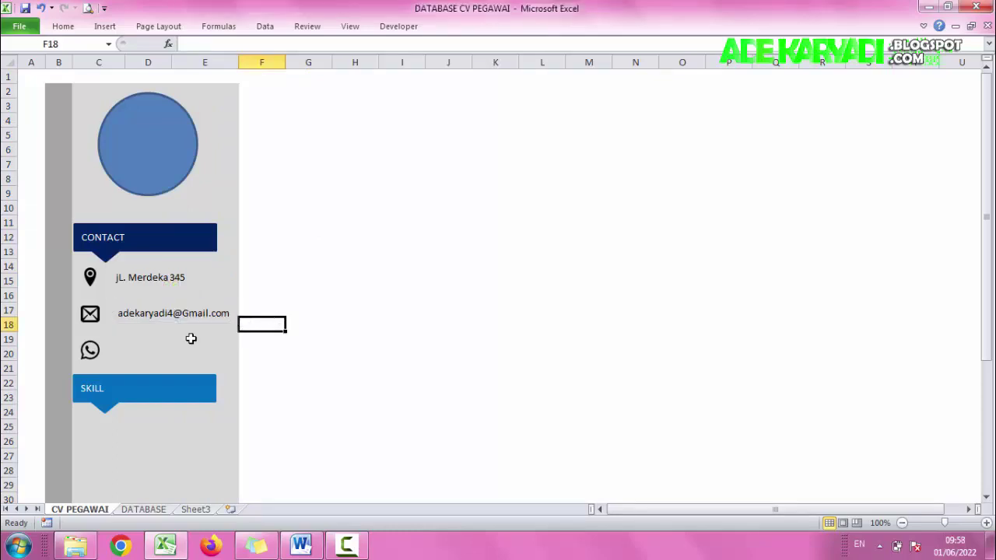
pyautogui.click(159, 350)
pyautogui.click(138, 321)
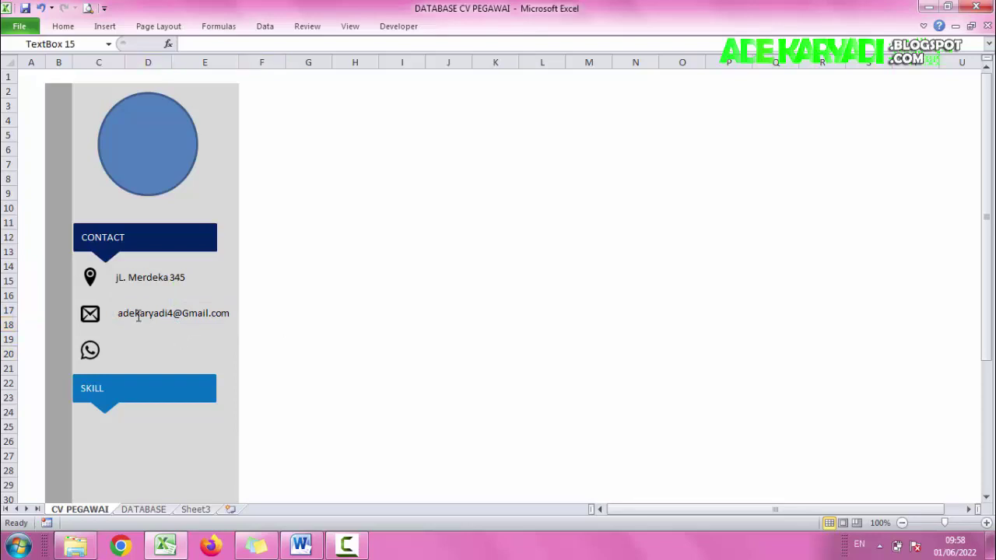
pyautogui.click(152, 328)
pyautogui.click(154, 318)
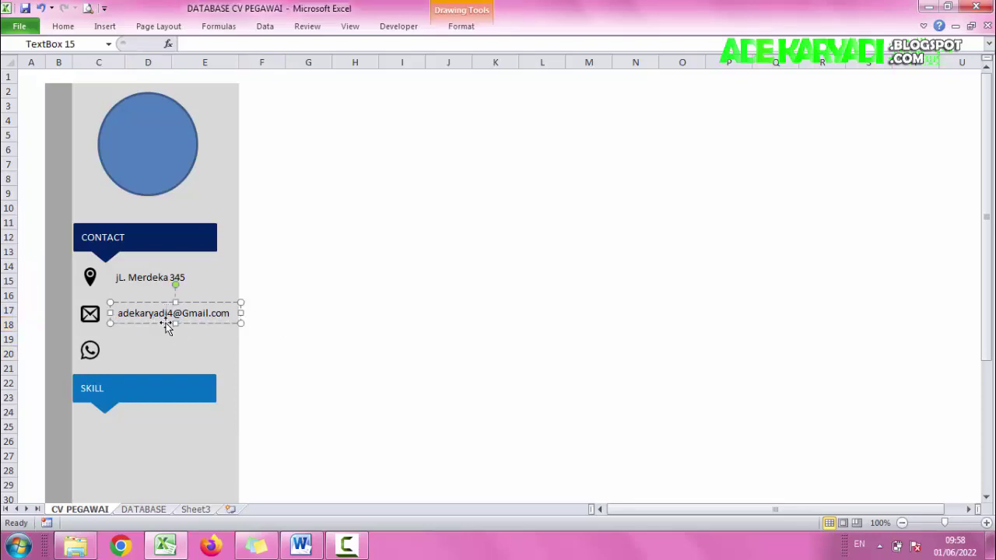
# Duplicate the e-mail text box beside the WhatsApp icon and replace its text with the phone number
pyautogui.click(165, 326)
pyautogui.hotkey('ctrl', 'c')
pyautogui.hotkey('ctrl', 'v')
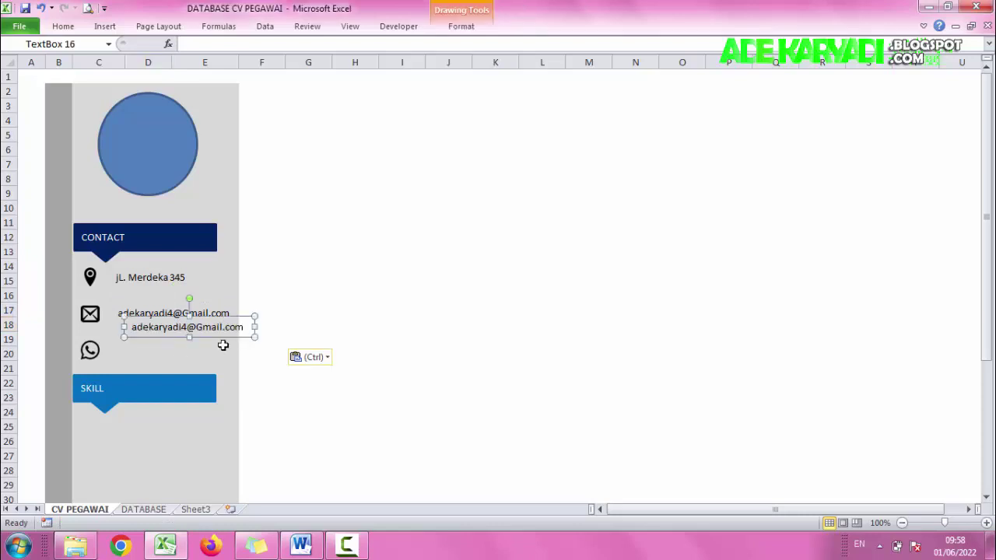
pyautogui.moveTo(204, 336); pyautogui.dragTo(188, 362)
pyautogui.moveTo(115, 353); pyautogui.dragTo(244, 353)
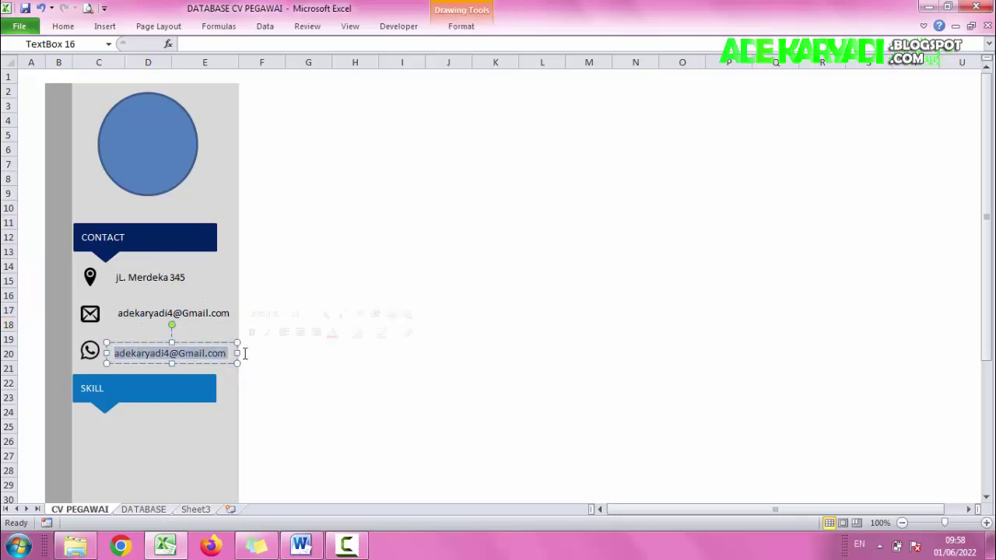
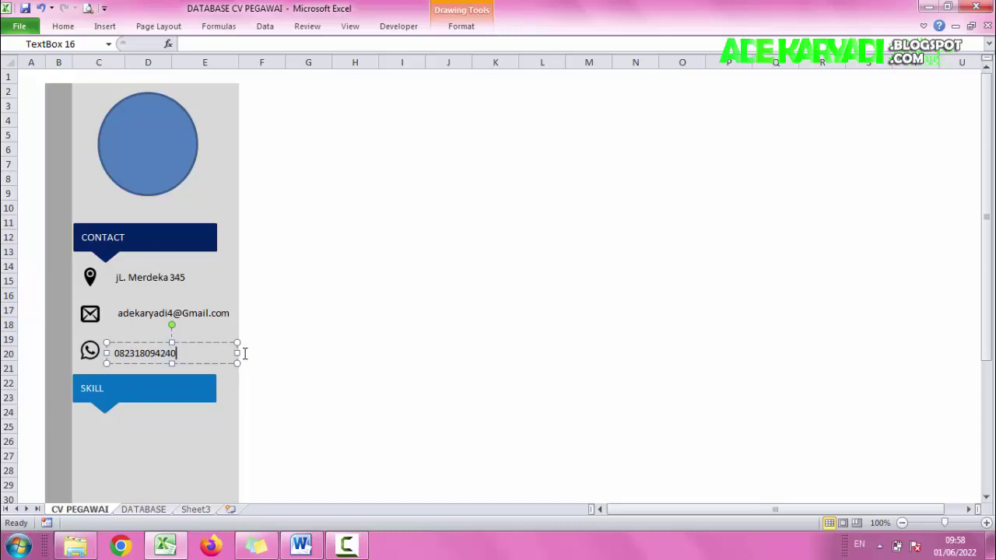
pyautogui.click(322, 327)
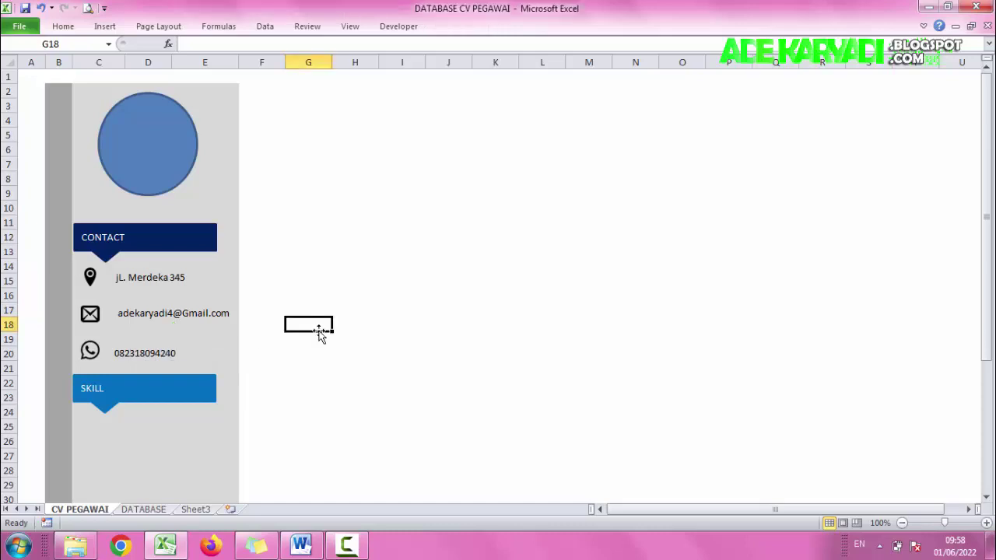
pyautogui.scroll(-3, 319, 333)
pyautogui.scroll(3, 319, 333)
pyautogui.scroll(-3, 291, 345)
pyautogui.scroll(2, 289, 345)
pyautogui.scroll(1, 289, 345)
# Increase the CONTACT banner rectangle's width using the Size width spinner
pyautogui.click(203, 237)
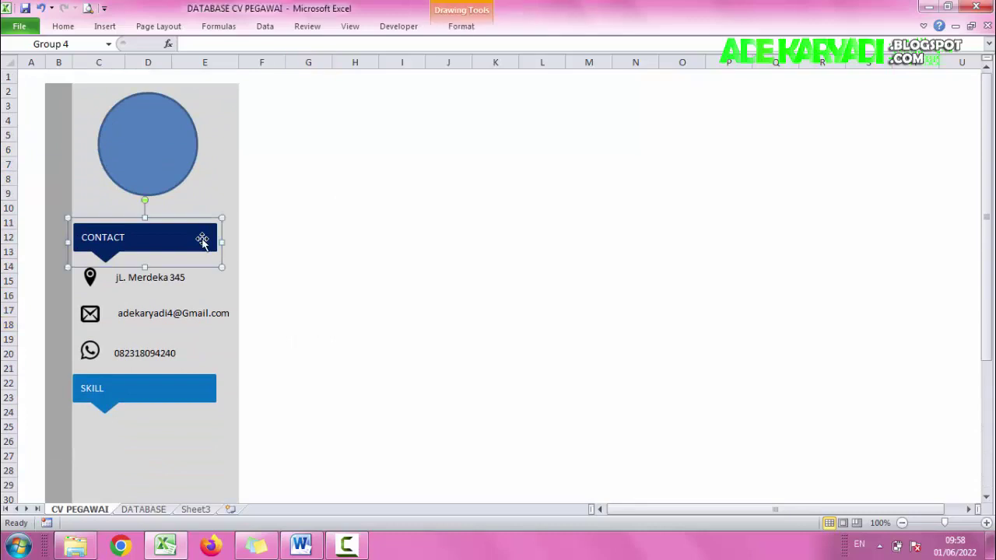
pyautogui.click(207, 238)
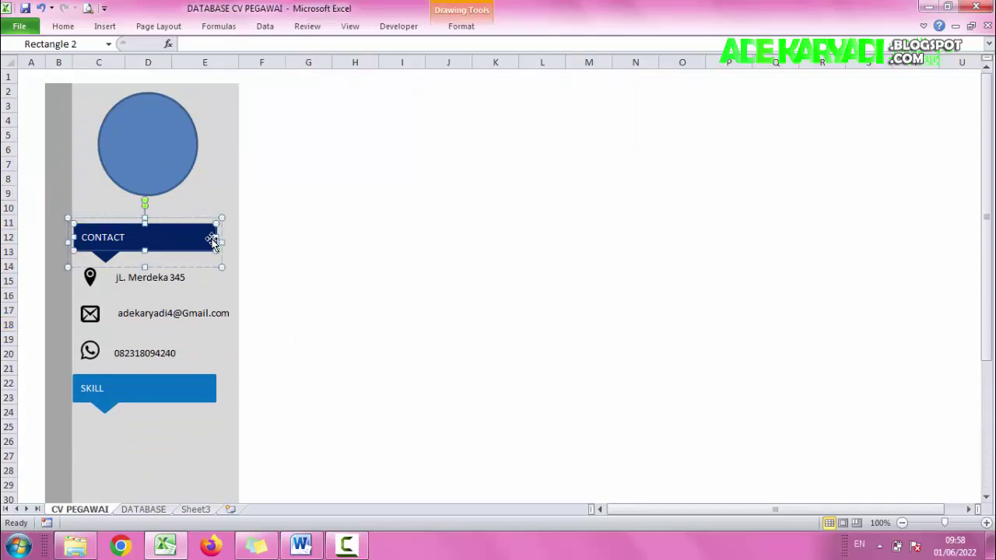
pyautogui.click(463, 26)
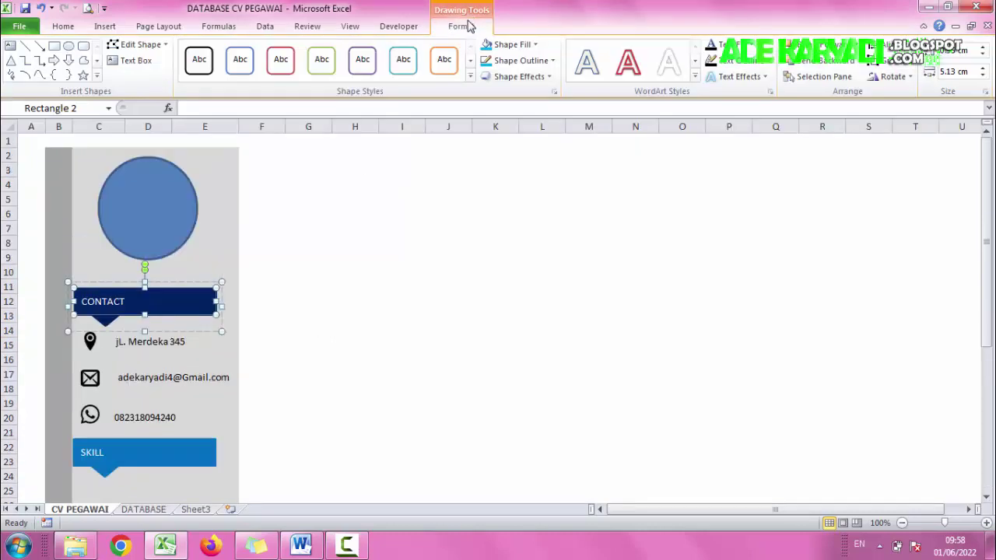
pyautogui.click(982, 74)
pyautogui.click(982, 75)
pyautogui.click(983, 68)
pyautogui.click(982, 69)
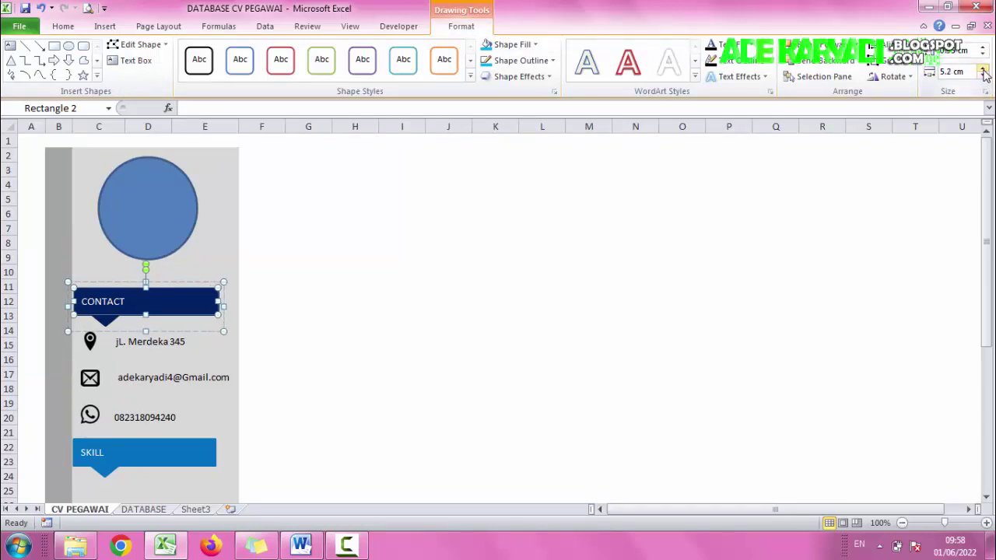
pyautogui.click(983, 69)
pyautogui.click(982, 68)
pyautogui.click(983, 68)
pyautogui.click(982, 68)
pyautogui.click(982, 68)
pyautogui.click(983, 68)
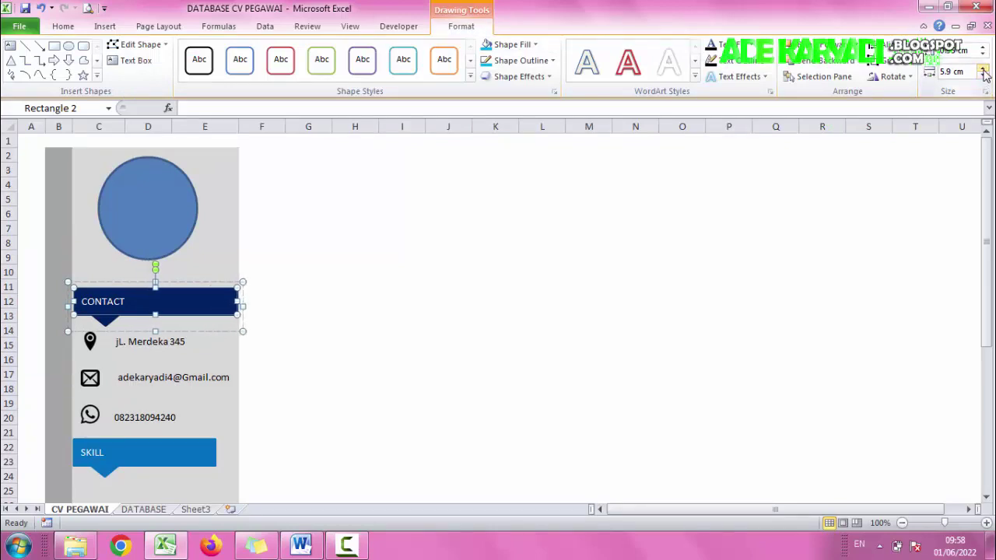
pyautogui.click(982, 69)
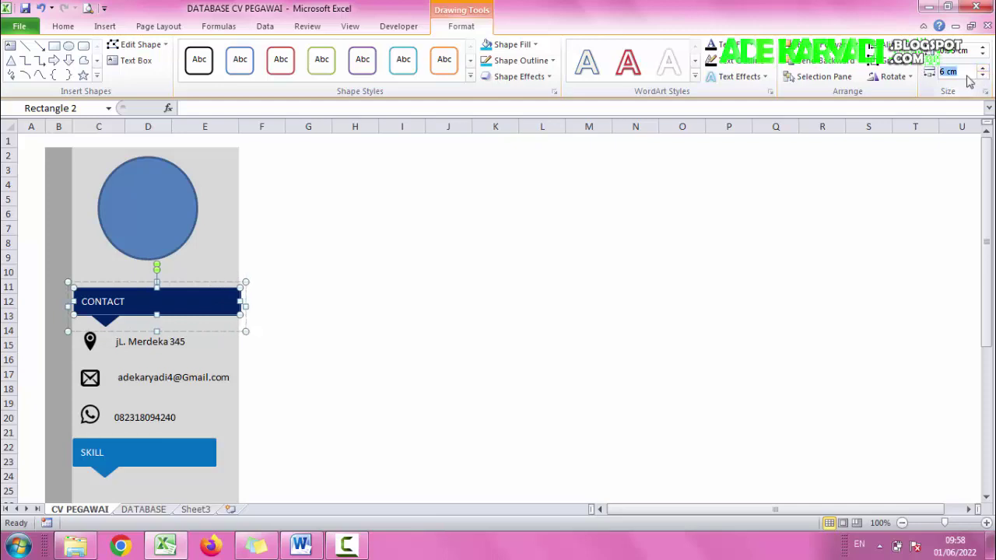
# Nudge the whole CONTACT banner group slightly to the left
pyautogui.click(634, 273)
pyautogui.click(193, 313)
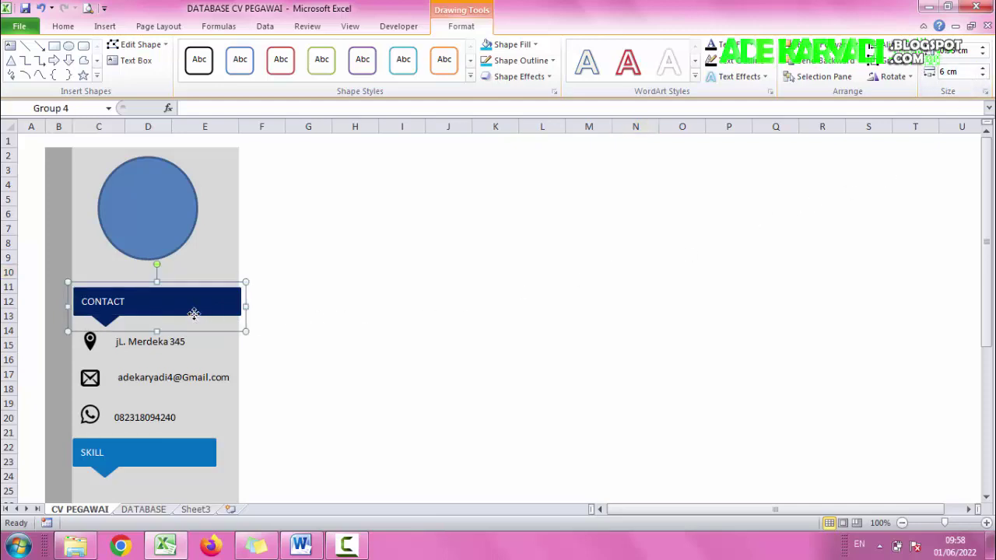
pyautogui.press('Left')
pyautogui.press('Left')
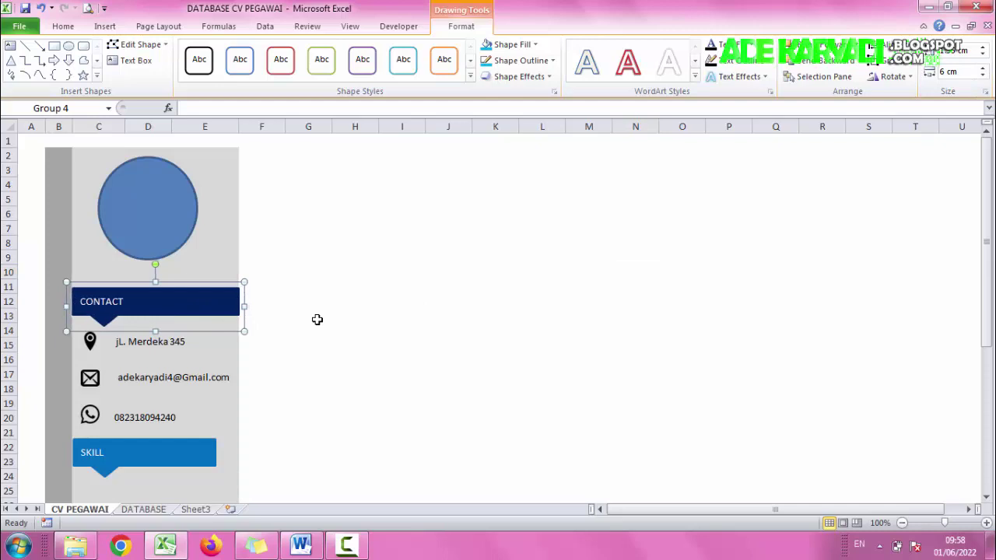
pyautogui.click(346, 321)
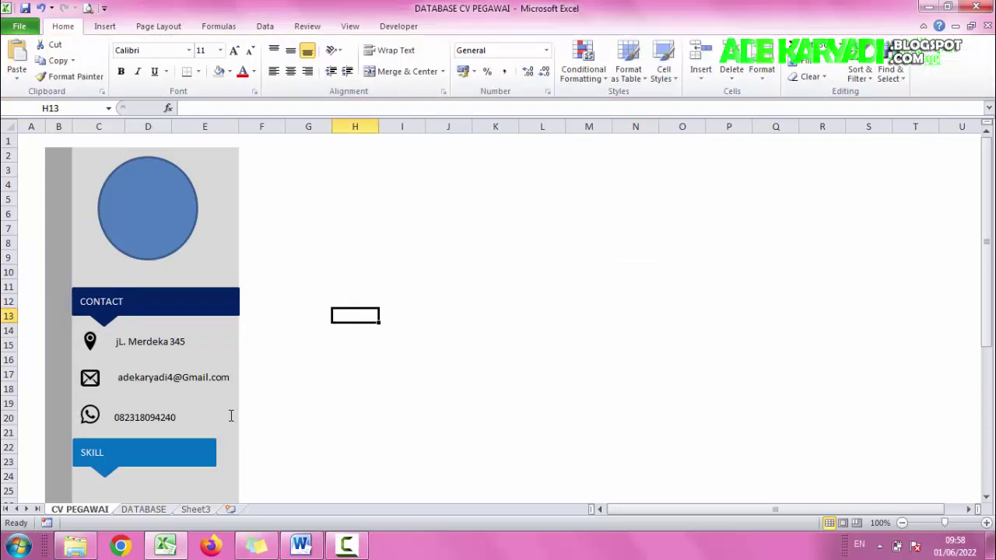
# Set the SKILL banner rectangle's width to 5.93 cm
pyautogui.click(204, 460)
pyautogui.click(204, 456)
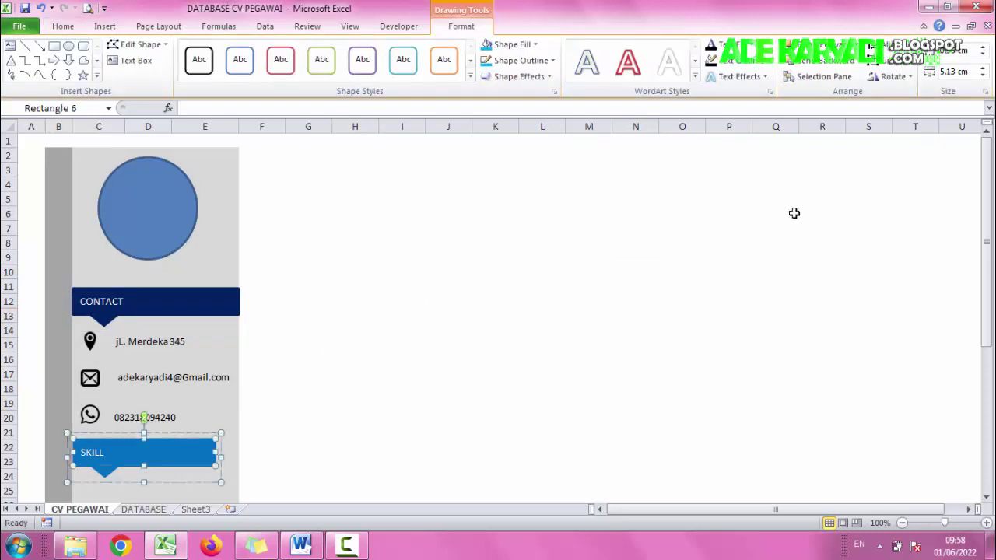
pyautogui.click(951, 71)
pyautogui.write('5.93')
pyautogui.click(569, 317)
# Set the LANGUAGE banner rectangle's width to 6 cm
pyautogui.scroll(-6, 416, 368)
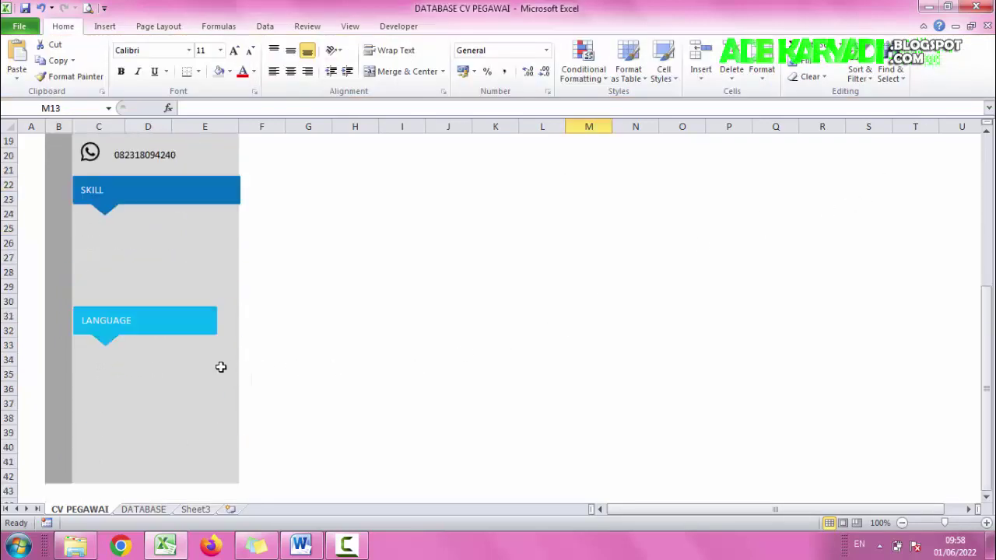
pyautogui.click(192, 320)
pyautogui.click(195, 320)
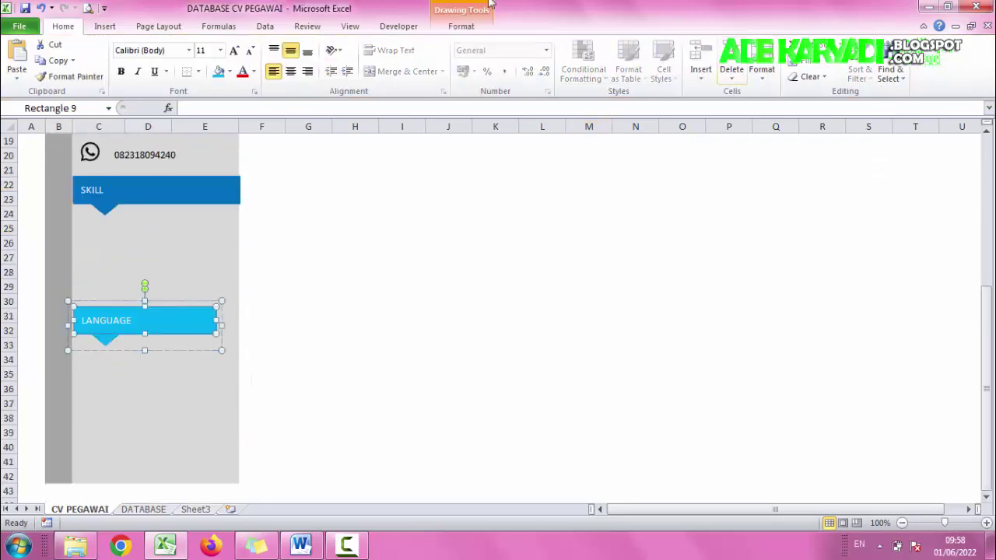
pyautogui.click(454, 28)
pyautogui.click(954, 70)
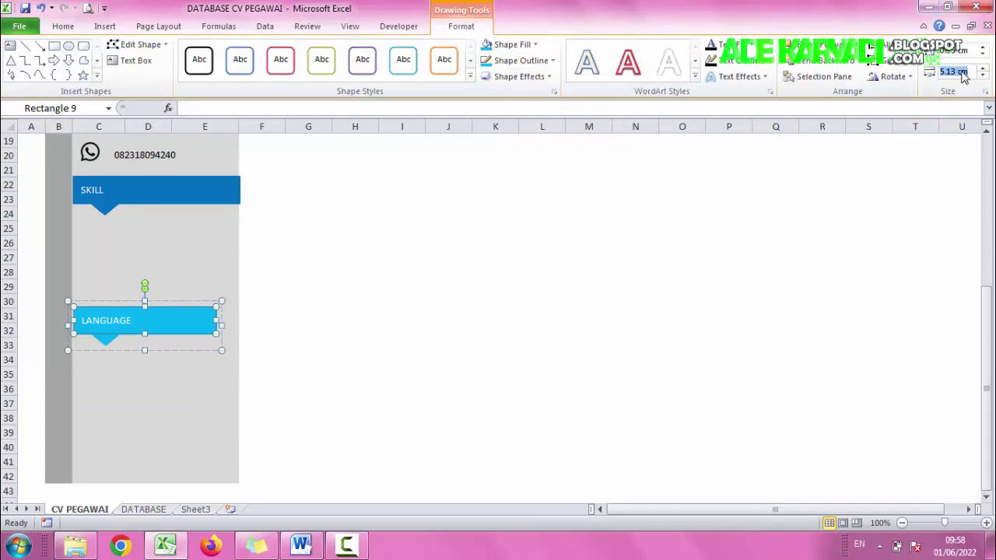
pyautogui.write('6')
pyautogui.press('Return')
pyautogui.click(768, 287)
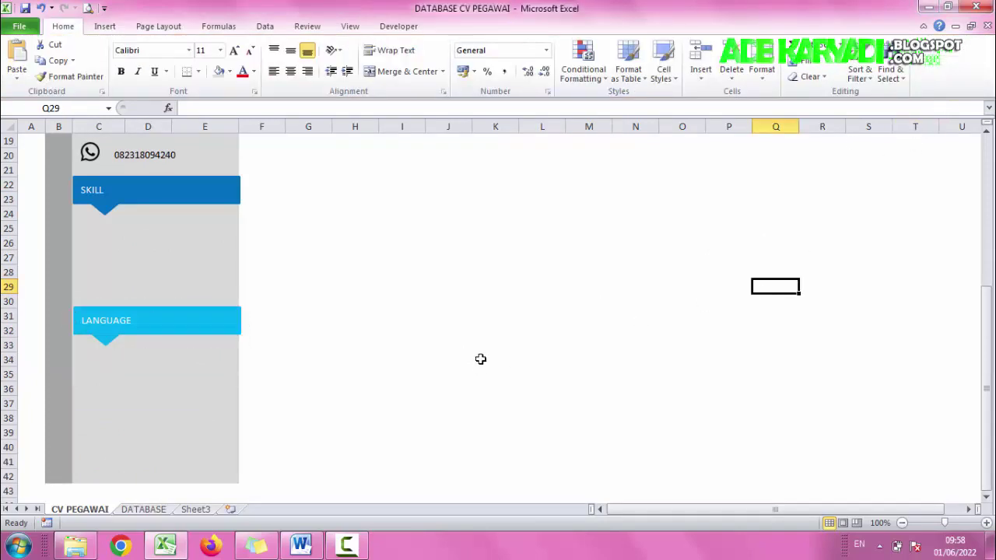
pyautogui.scroll(5, 480, 358)
pyautogui.scroll(1, 480, 358)
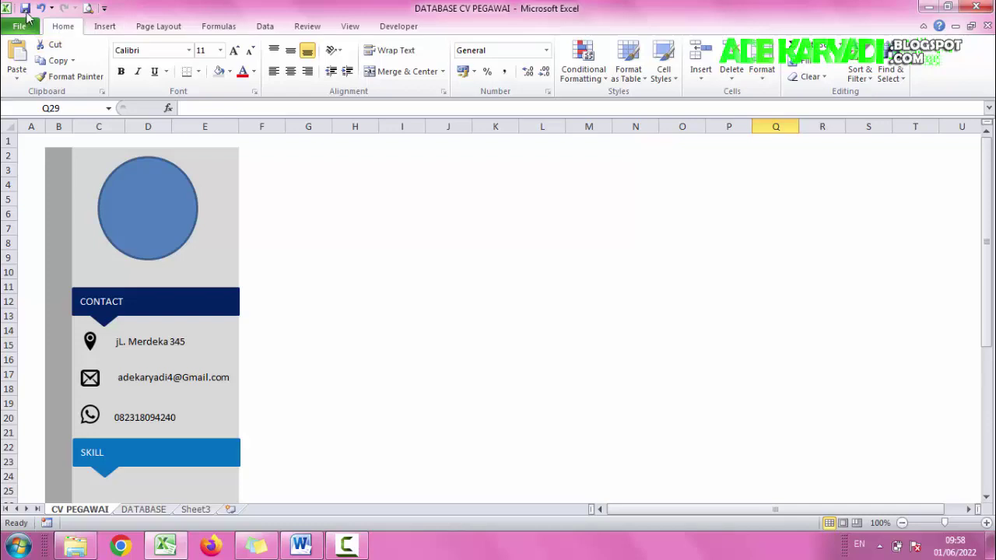
pyautogui.moveTo(296, 165); pyautogui.dragTo(489, 199)
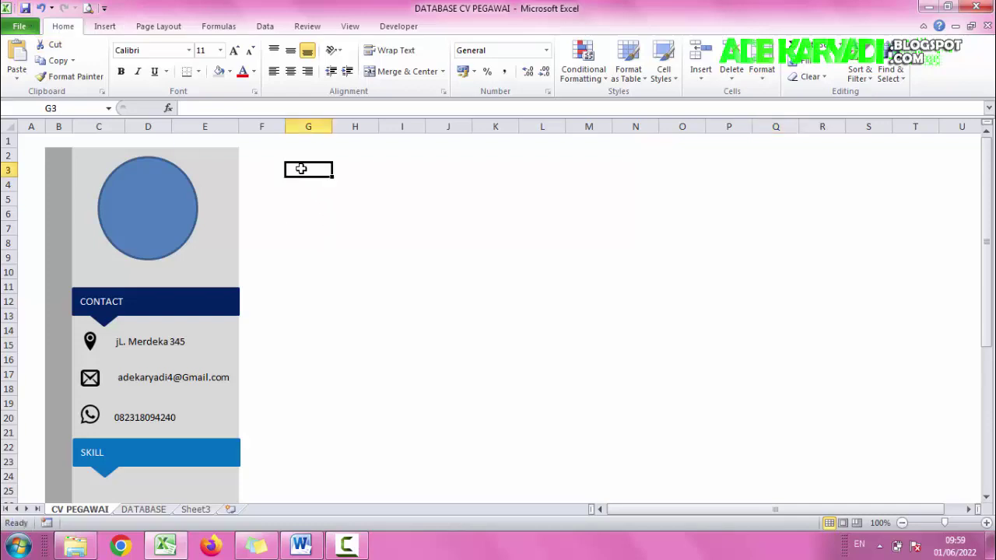
pyautogui.click(381, 286)
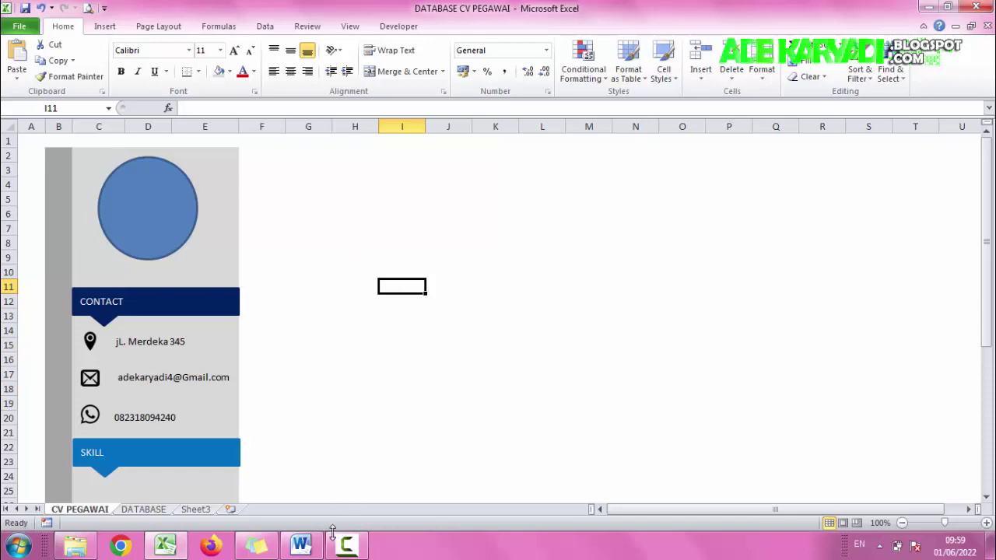
pyautogui.click(313, 549)
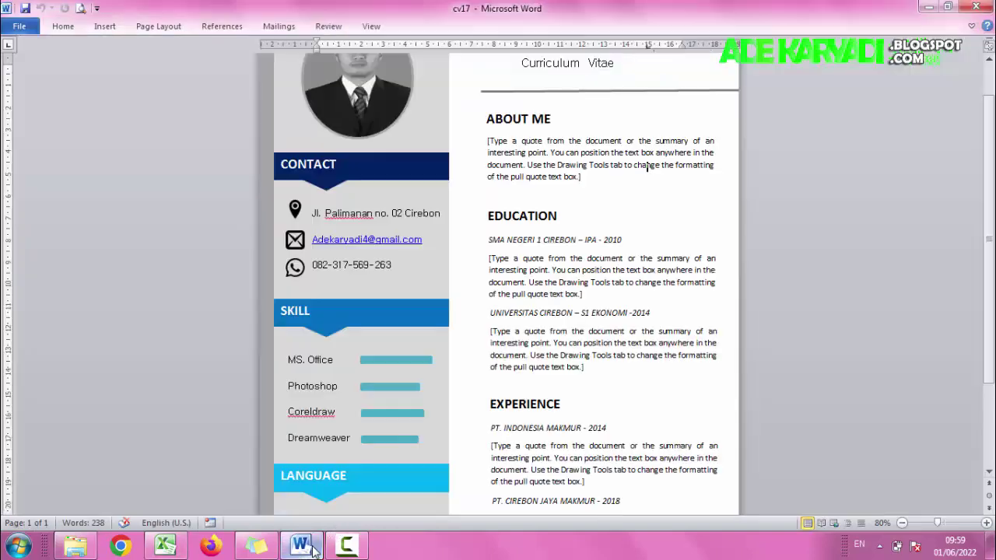
pyautogui.scroll(-3, 347, 379)
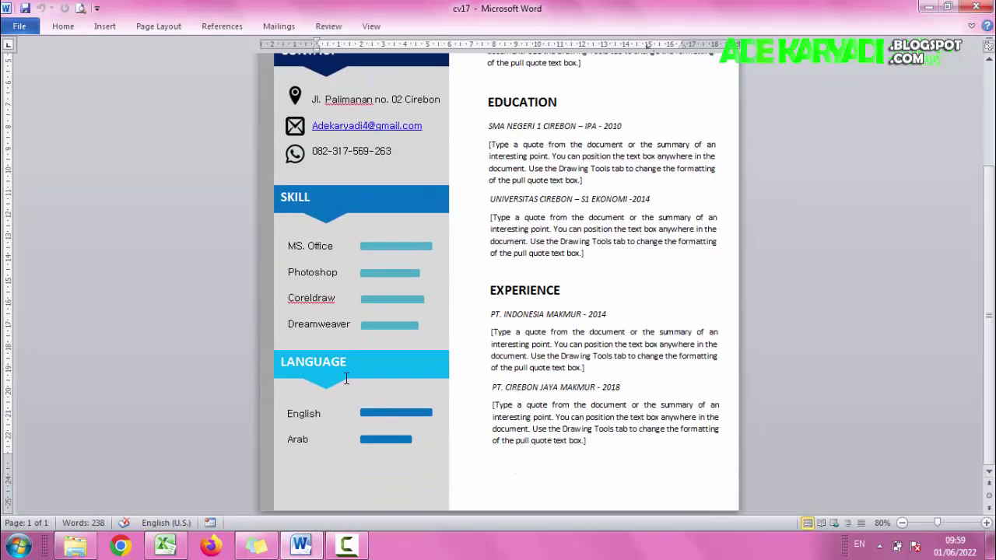
pyautogui.click(383, 246)
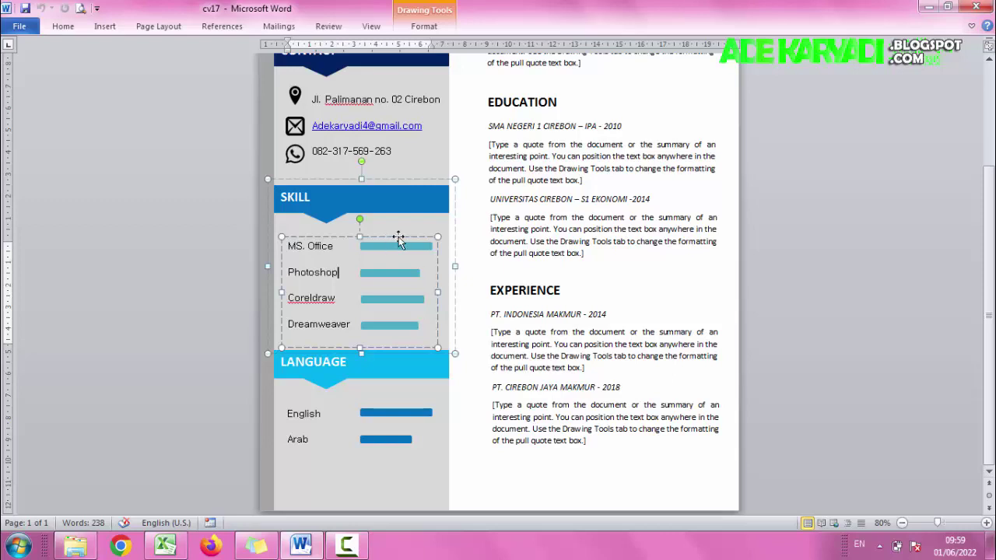
pyautogui.click(398, 236)
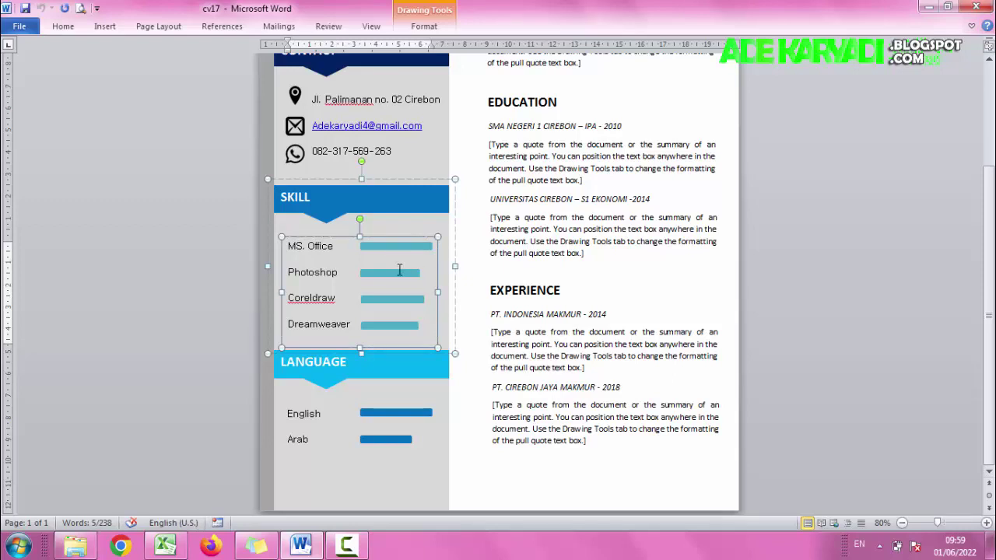
pyautogui.scroll(1, 805, 247)
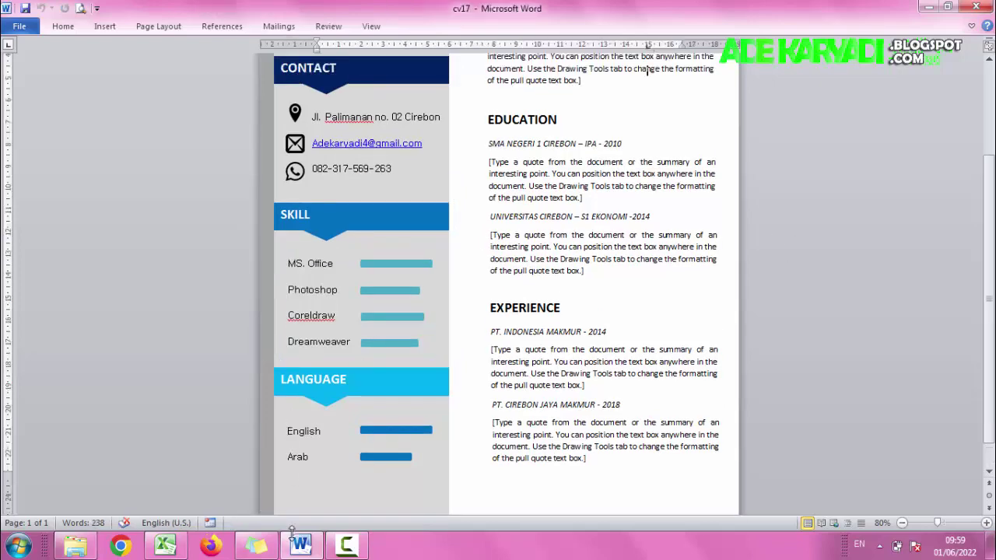
pyautogui.click(165, 546)
# Select the e-mail and location pin icons in the CONTACT panel, then deselect them
pyautogui.scroll(-4, 171, 369)
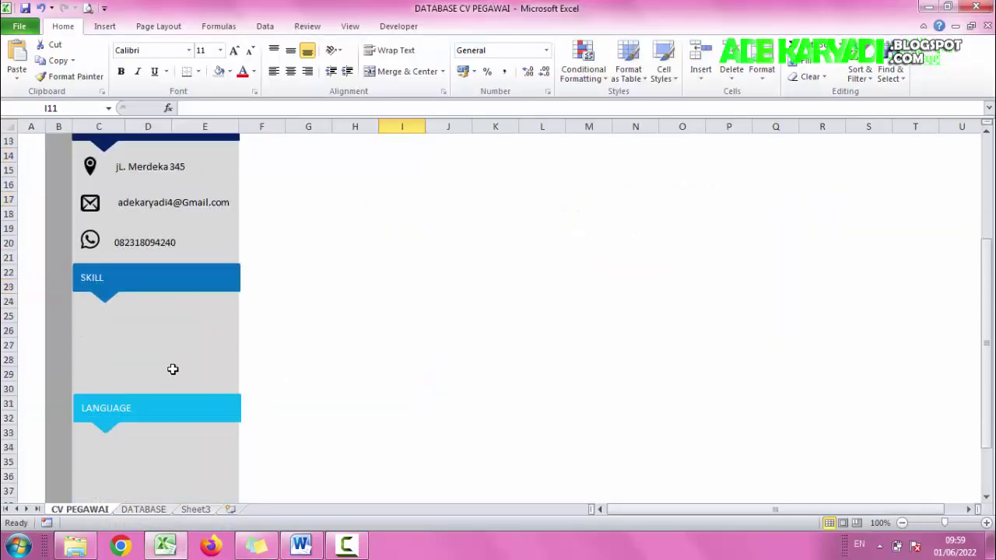
pyautogui.scroll(1, 104, 267)
pyautogui.click(91, 246)
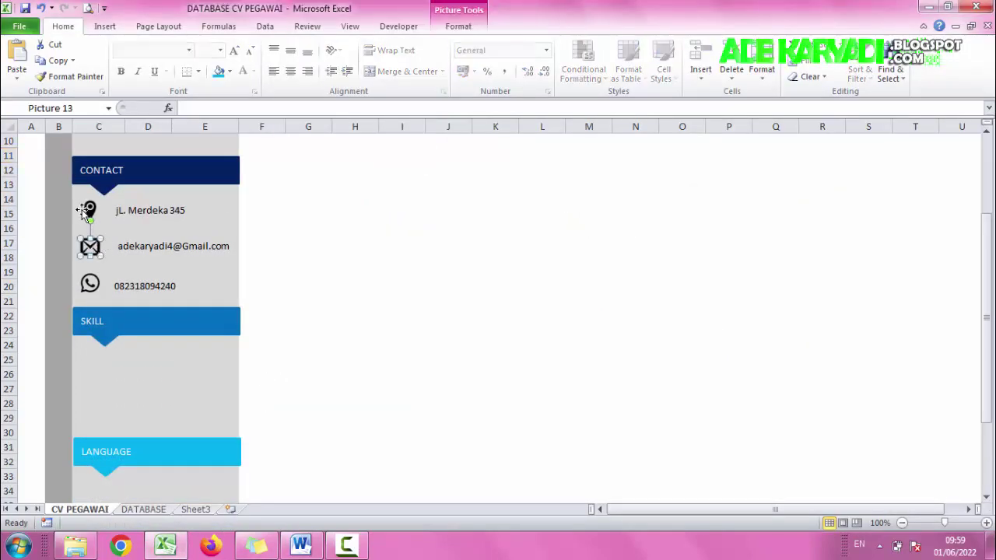
pyautogui.keyDown('ctrl'); pyautogui.click(90, 210); pyautogui.keyUp('ctrl')
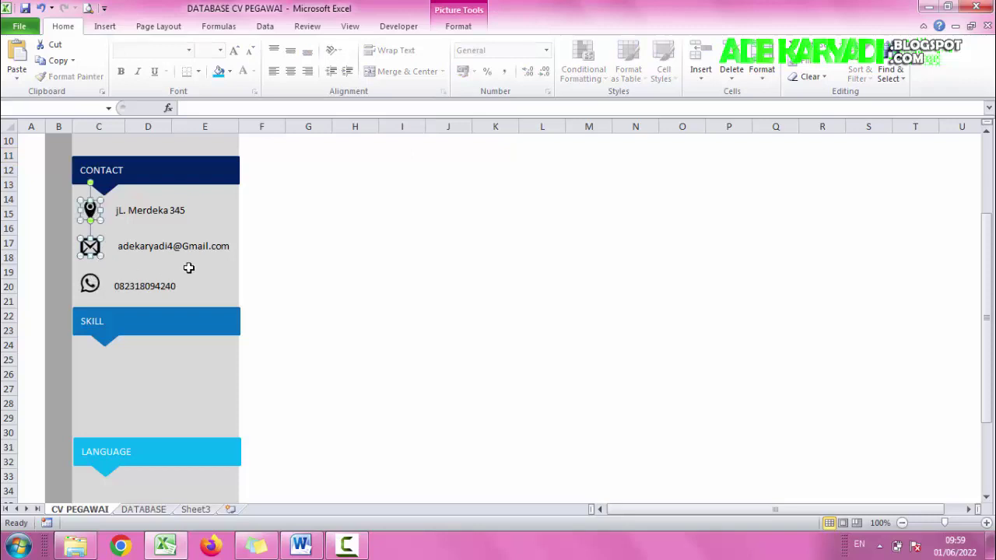
pyautogui.click(323, 271)
pyautogui.scroll(-3, 310, 295)
pyautogui.scroll(5, 246, 307)
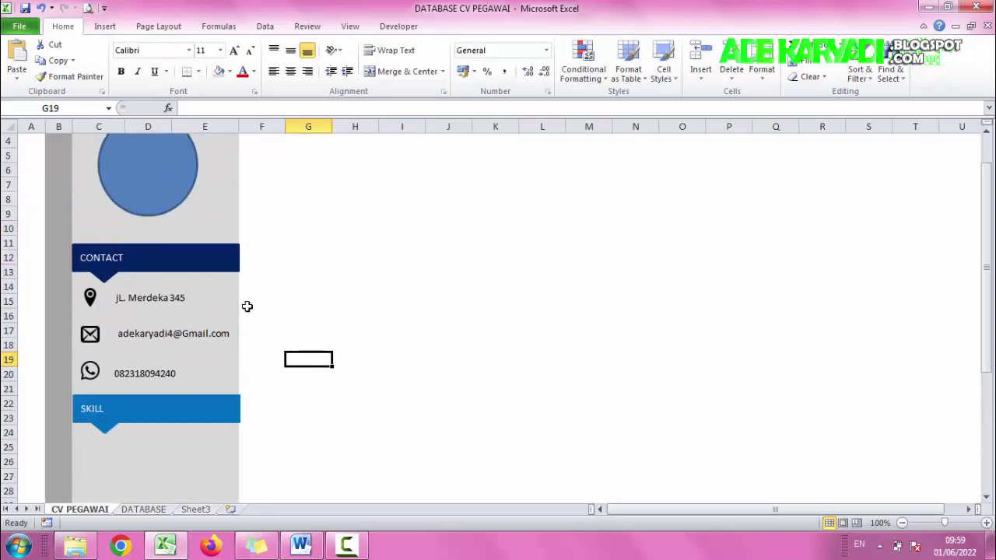
pyautogui.scroll(1, 238, 318)
pyautogui.scroll(-4, 156, 371)
pyautogui.scroll(-1, 111, 272)
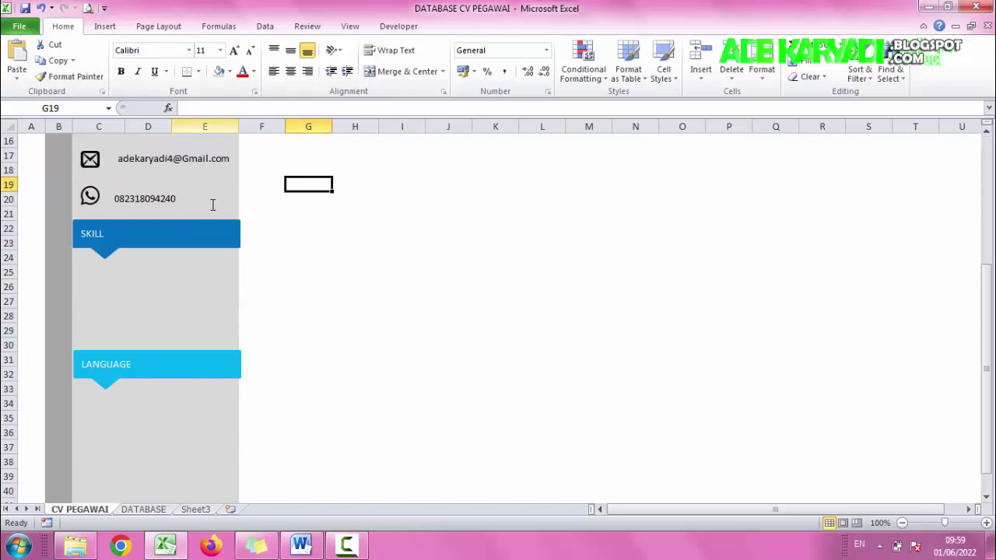
# Copy the phone-number text box below the SKILL banner and change its text to 'Ms. Office'
pyautogui.click(149, 200)
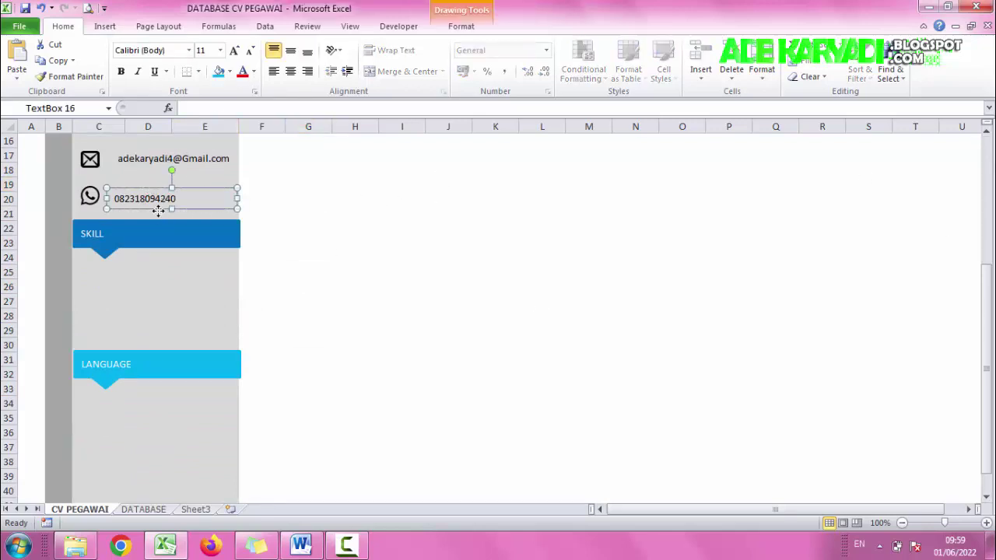
pyautogui.moveTo(158, 216)
pyautogui.mouseDown()
pyautogui.moveTo(150, 293)
pyautogui.moveTo(113, 284)
pyautogui.mouseUp()
pyautogui.doubleClick(113, 277)
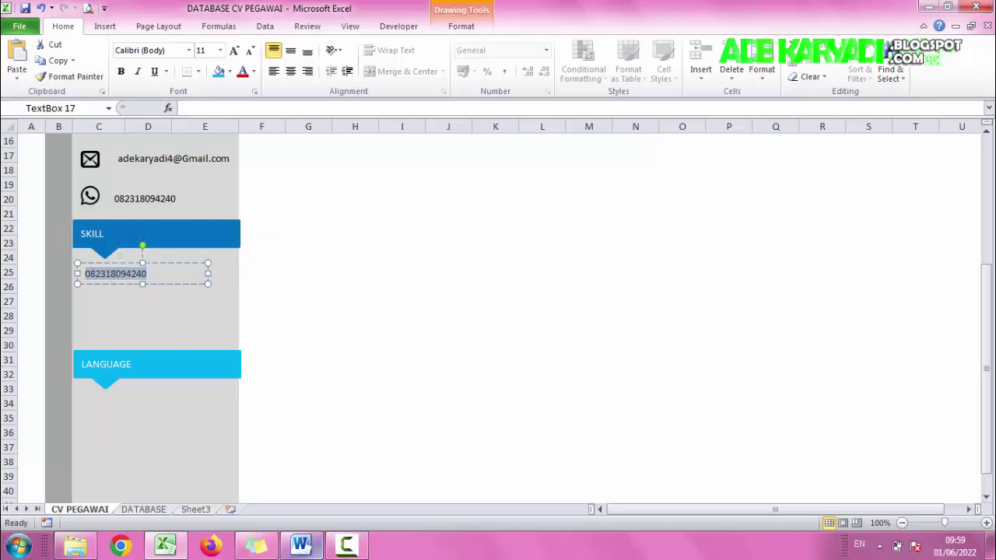
pyautogui.click(305, 547)
pyautogui.click(306, 547)
pyautogui.write('Ms. Office')
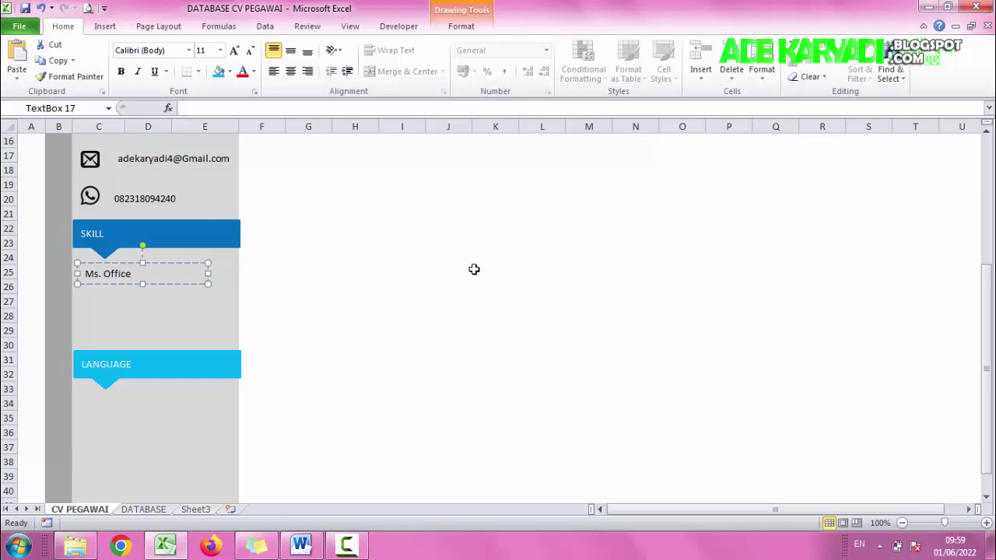
pyautogui.click(474, 269)
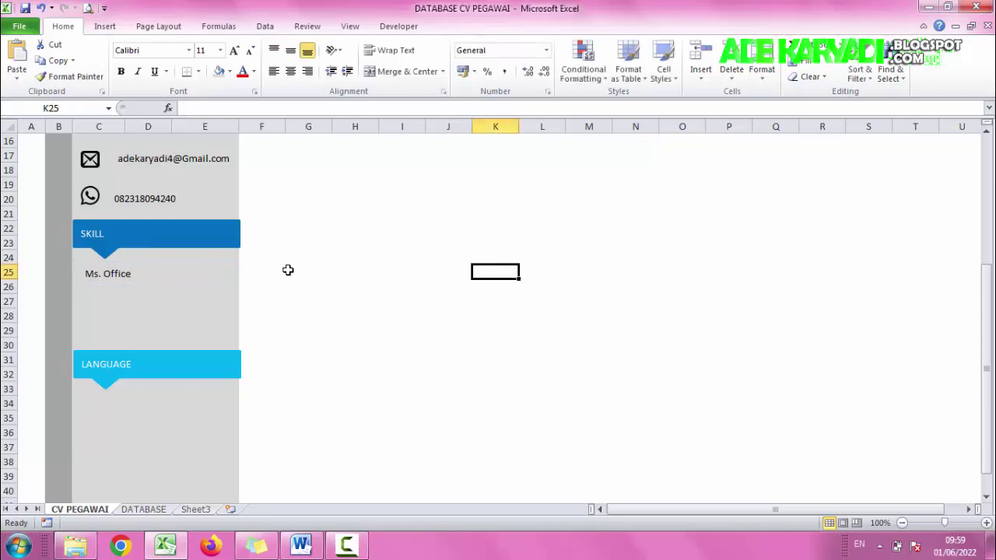
# Shift the first Ms. Office text box slightly left under the SKILL banner
pyautogui.click(163, 268)
pyautogui.moveTo(205, 274); pyautogui.dragTo(160, 278)
pyautogui.click(288, 287)
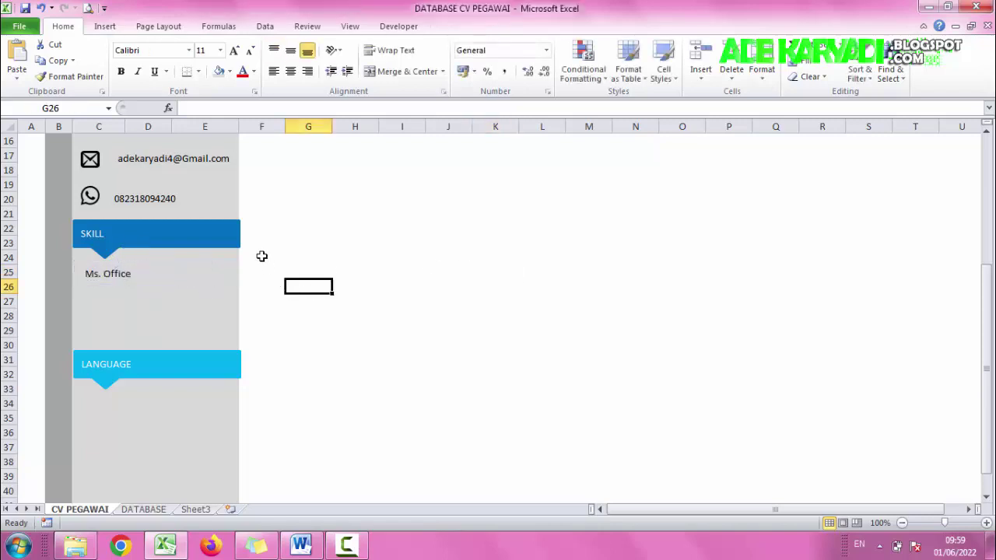
# Paste and duplicate the Ms. Office text box, stacking two copies beneath the first
pyautogui.click(114, 277)
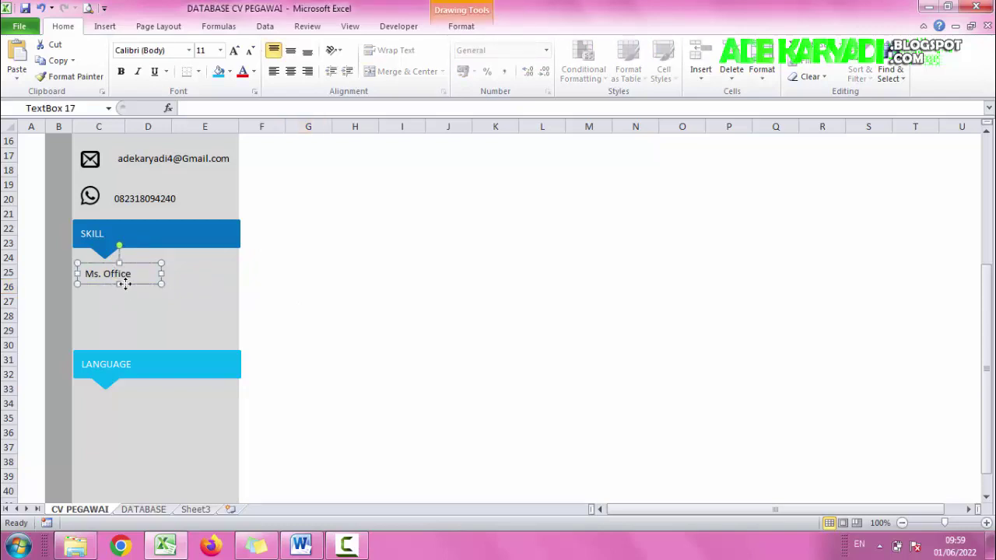
pyautogui.click(117, 297)
pyautogui.hotkey('ctrl', 'v')
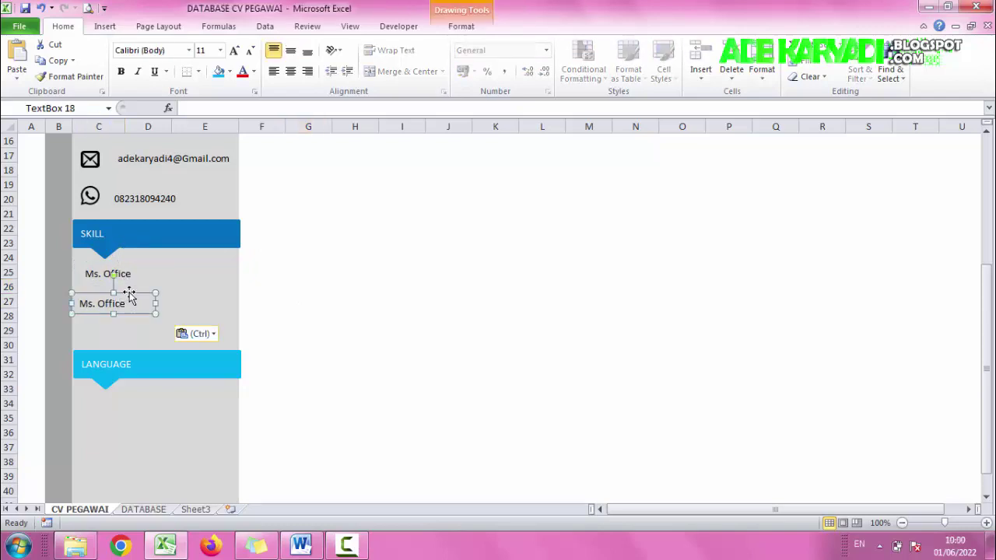
pyautogui.moveTo(130, 294); pyautogui.dragTo(140, 293)
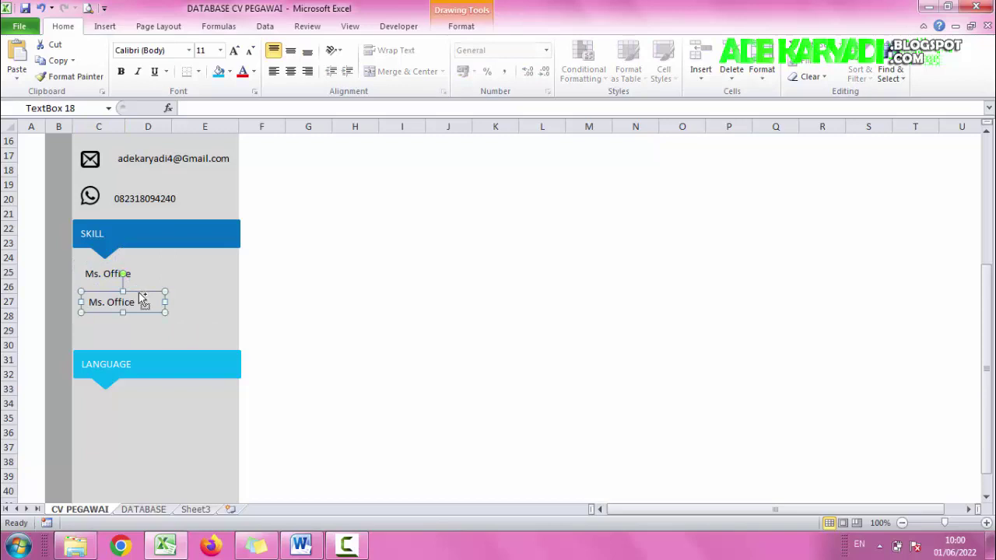
pyautogui.hotkey('ctrl', 'd')
pyautogui.moveTo(133, 327); pyautogui.dragTo(117, 333)
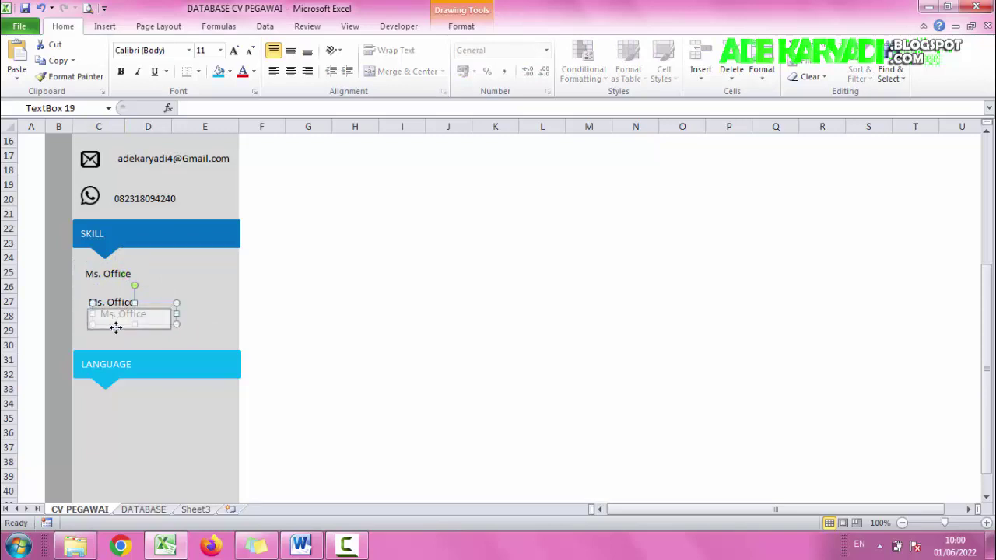
pyautogui.click(113, 301)
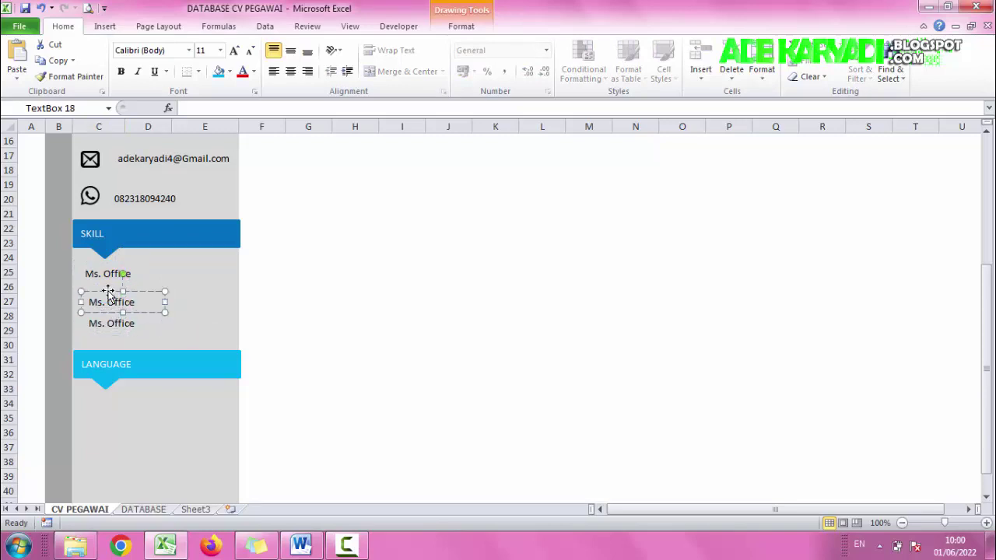
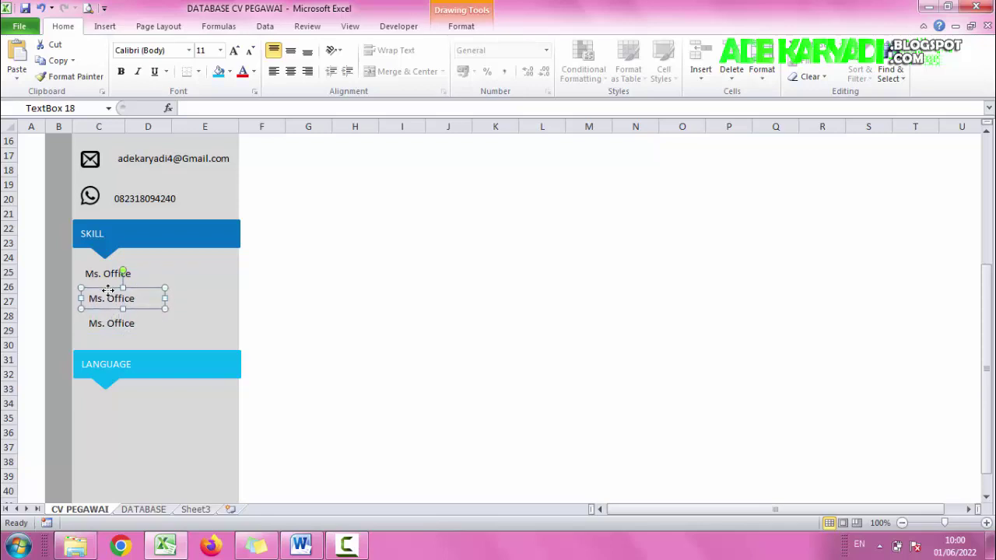
# Nudge the Ms. Office skill text boxes into line in the Skill section
pyautogui.moveTo(108, 290); pyautogui.dragTo(107, 317)
pyautogui.click(115, 324)
pyautogui.click(347, 313)
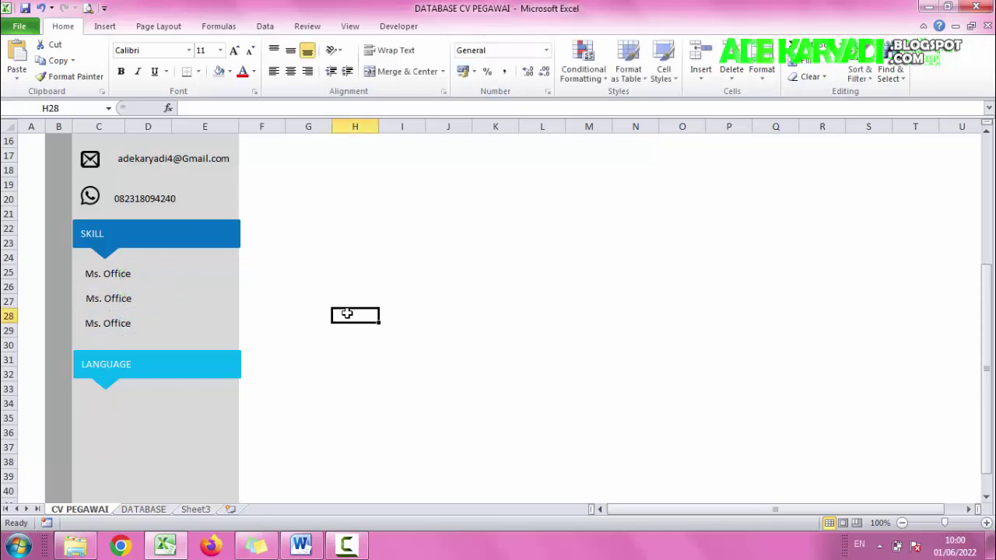
pyautogui.scroll(1, 312, 310)
pyautogui.scroll(2, 310, 309)
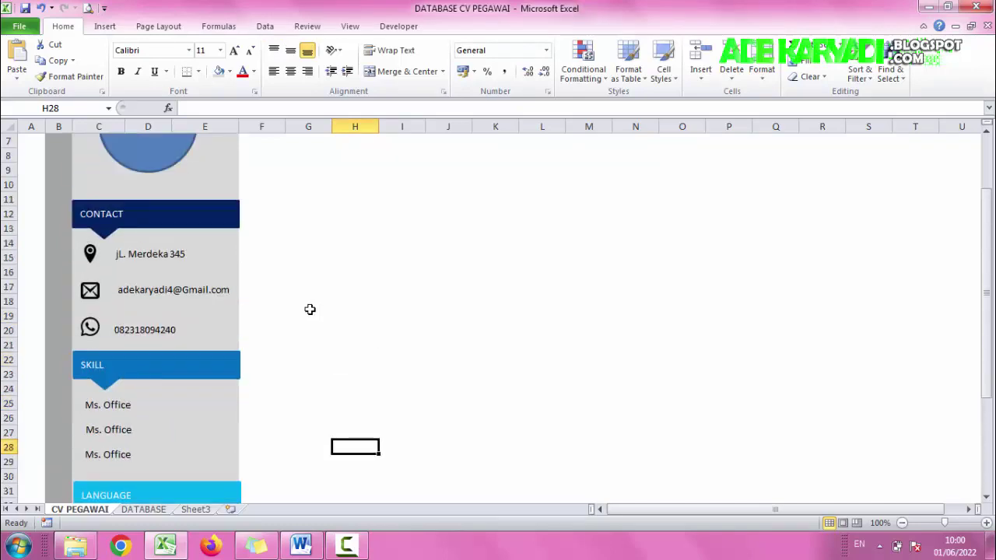
pyautogui.scroll(-1, 310, 309)
# Draw a thin rounded-rectangle bar beside the row-25 Ms. Office entry
pyautogui.click(105, 28)
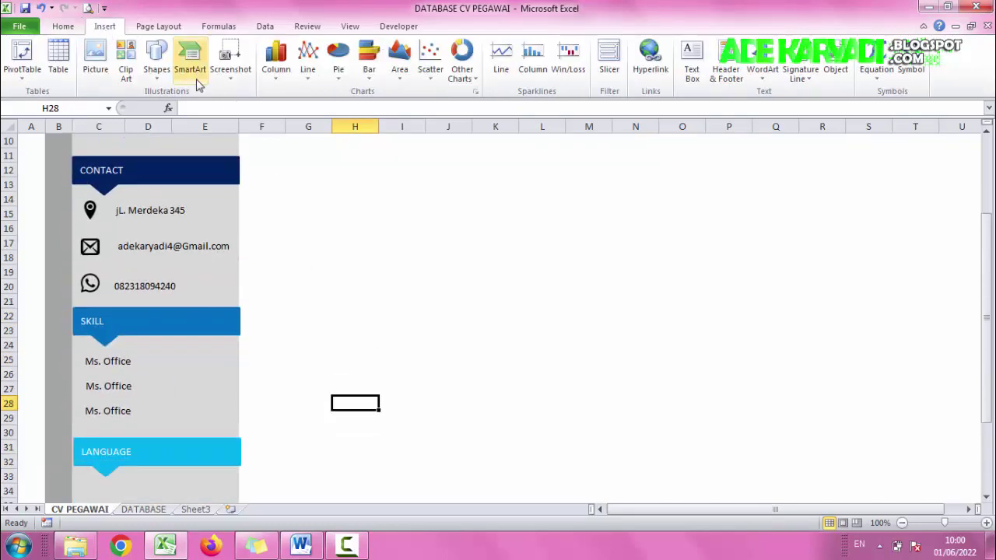
pyautogui.click(158, 83)
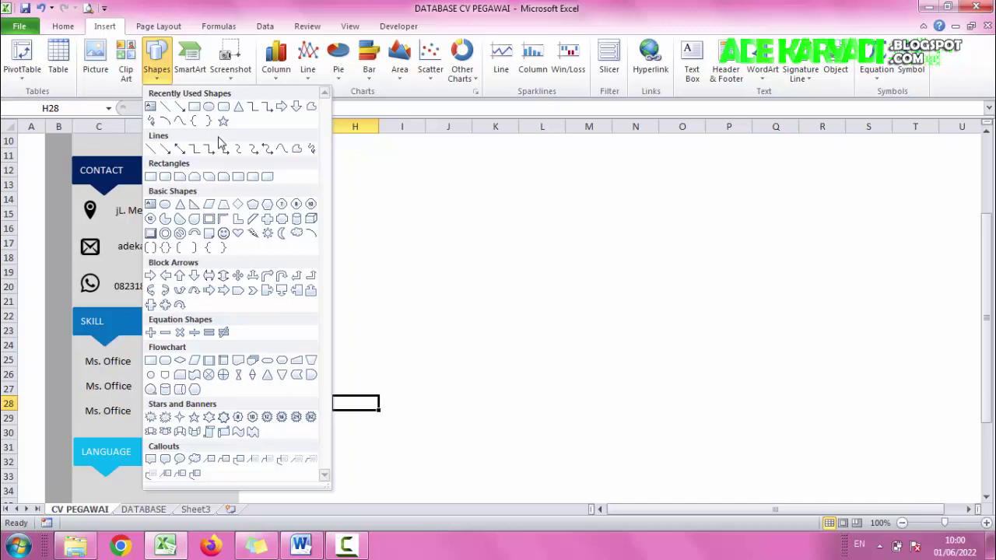
pyautogui.click(223, 106)
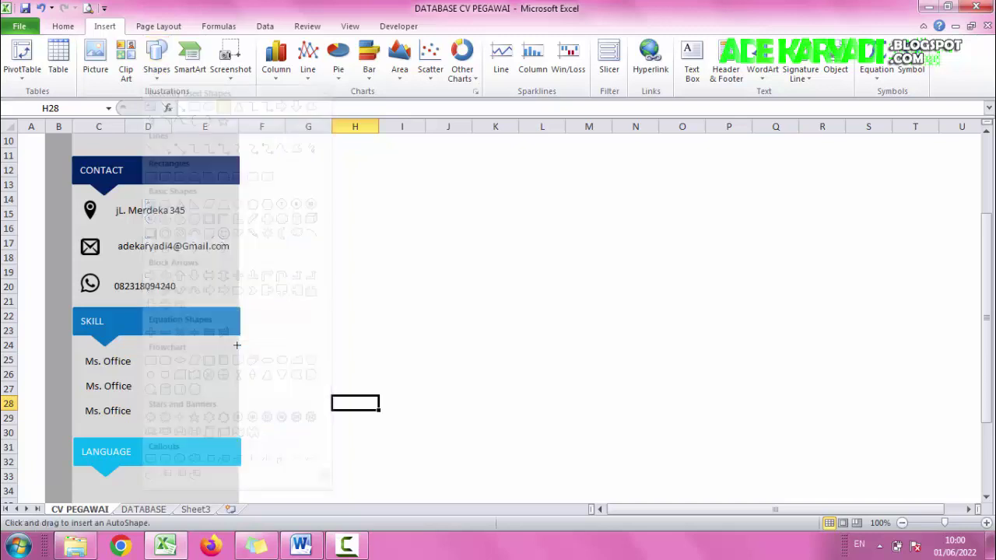
pyautogui.moveTo(155, 356); pyautogui.dragTo(231, 363)
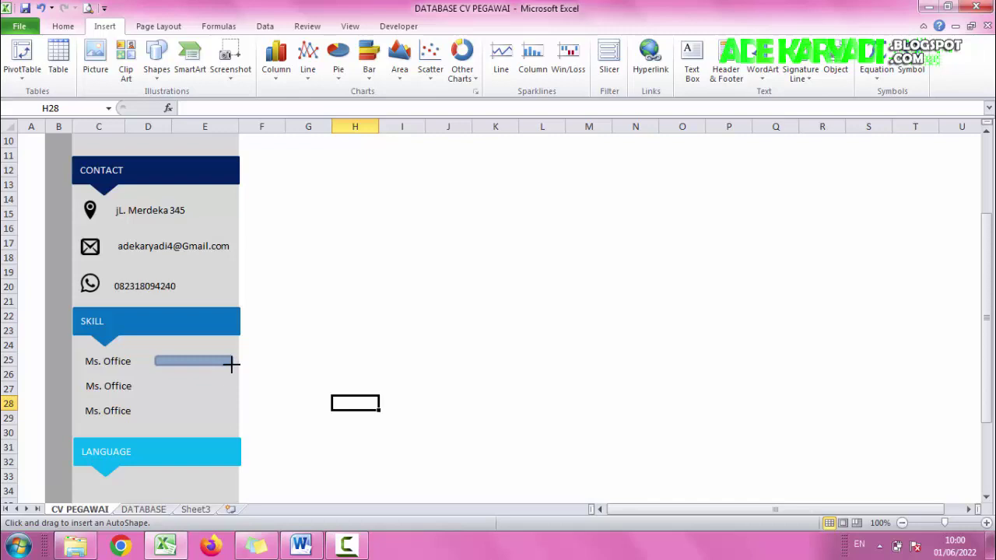
pyautogui.moveTo(231, 363); pyautogui.dragTo(231, 363)
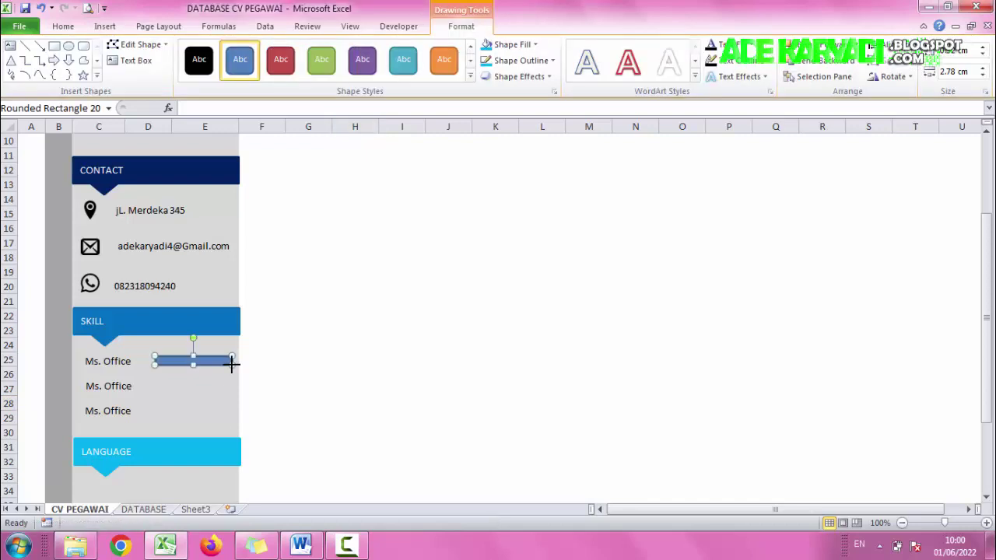
# Give the skill bar a light-blue shape style with a blue outline
pyautogui.click(404, 62)
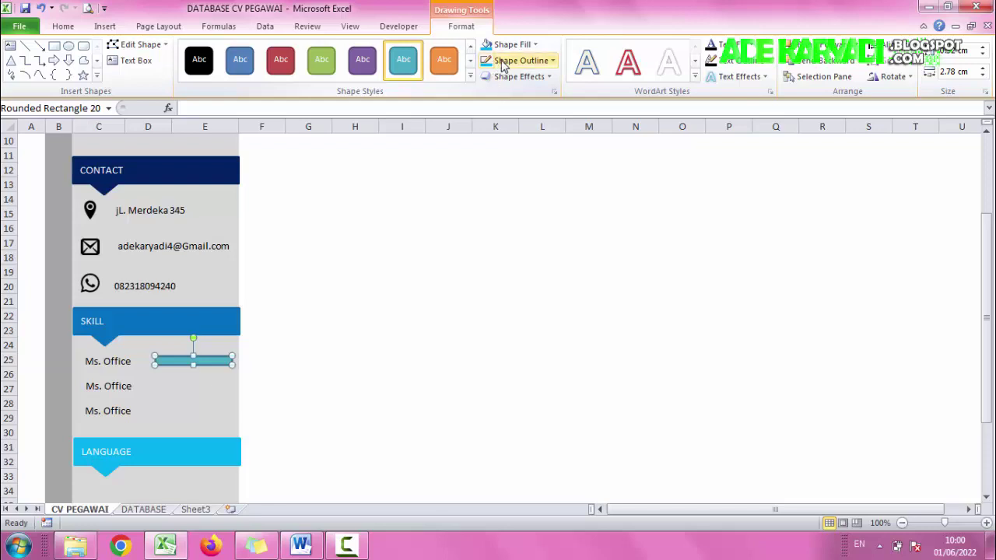
pyautogui.click(502, 62)
pyautogui.click(574, 185)
pyautogui.click(344, 359)
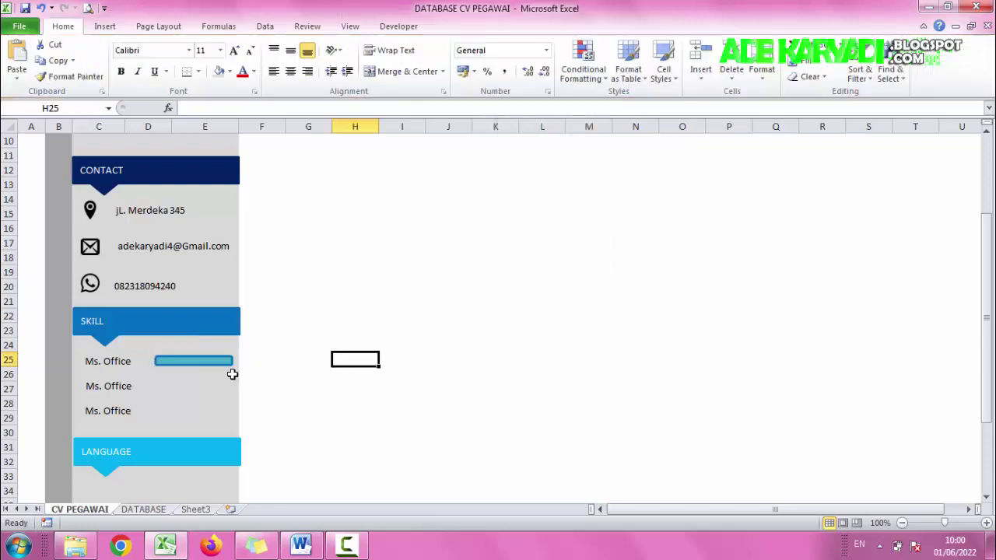
# Fill the skill bar with Blue and compare it against the Word reference CV
pyautogui.click(220, 364)
pyautogui.doubleClick(220, 364)
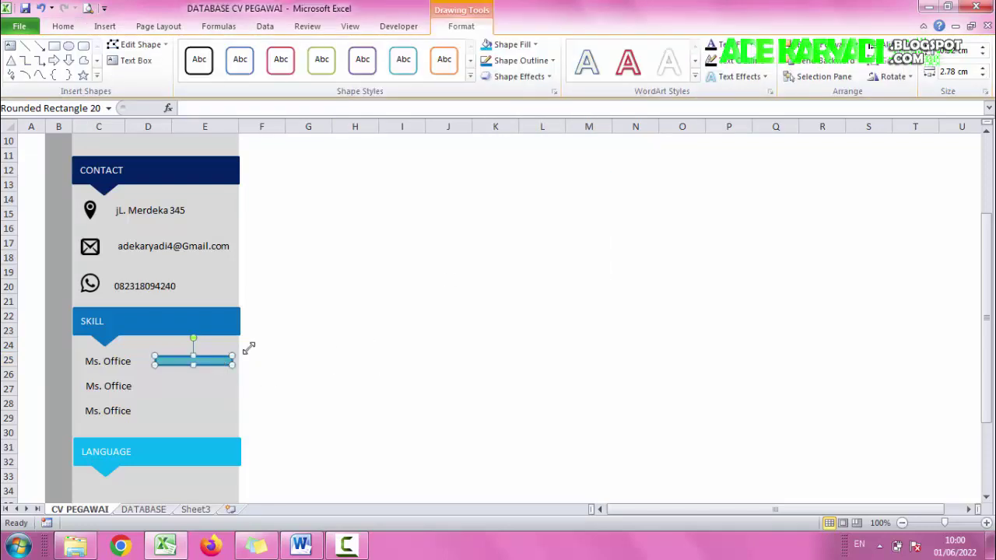
pyautogui.click(512, 53)
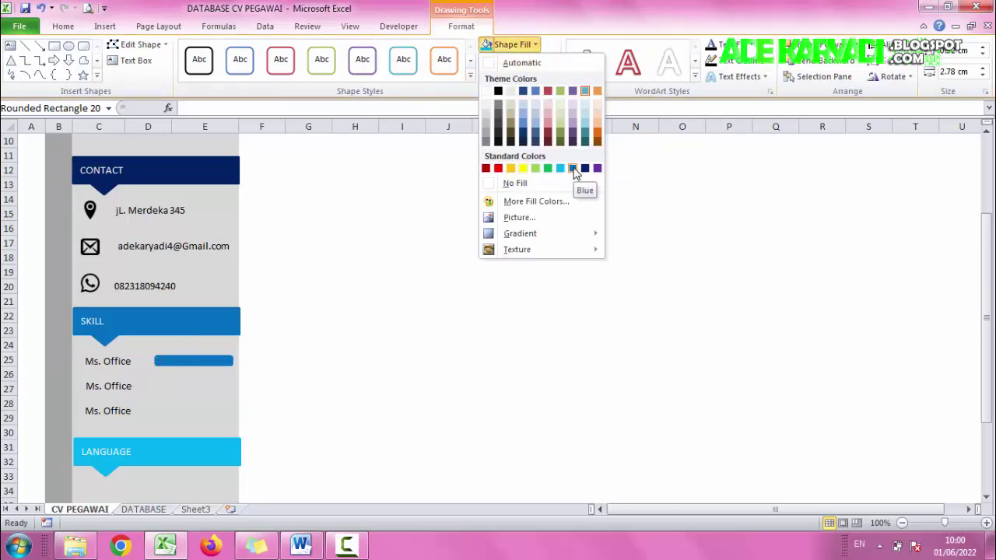
pyautogui.click(574, 168)
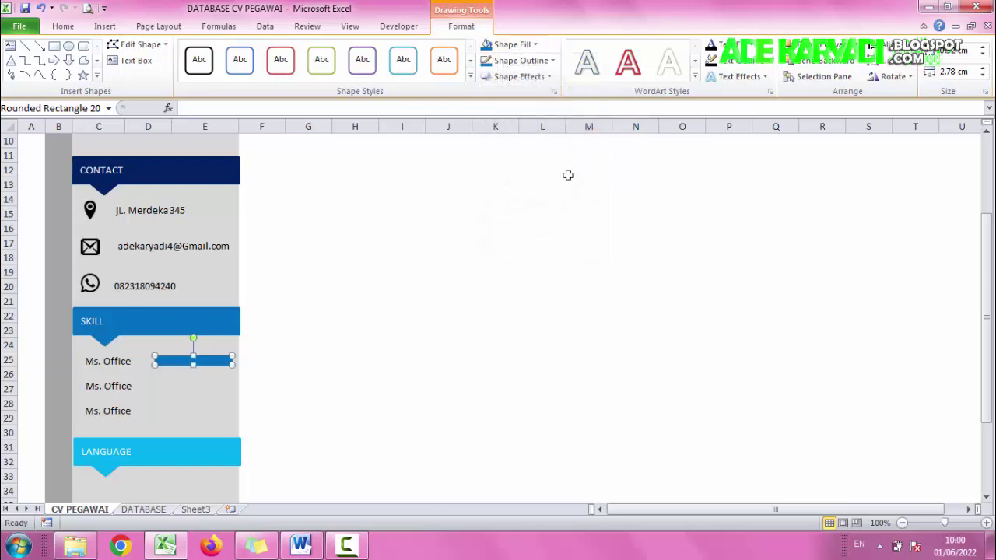
pyautogui.click(387, 316)
pyautogui.click(303, 544)
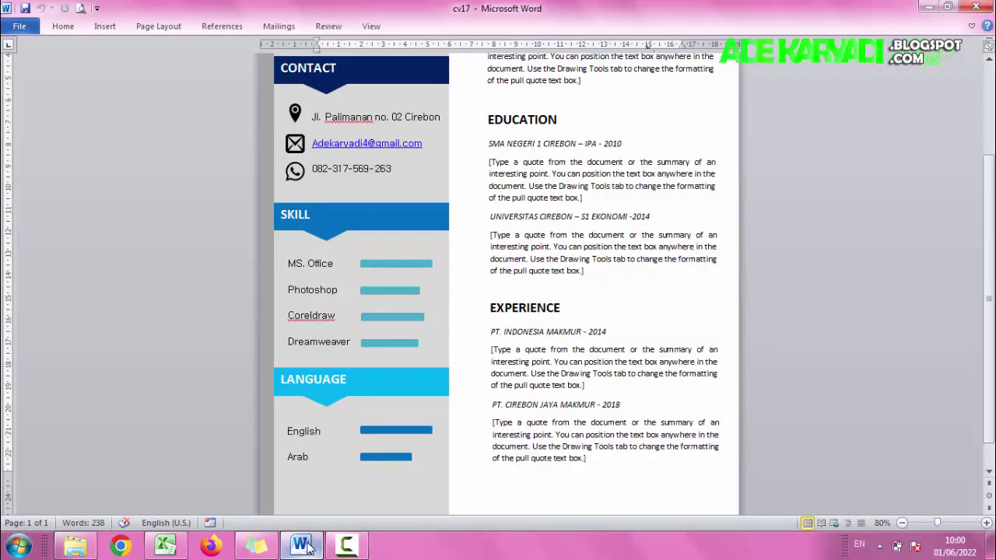
pyautogui.click(304, 546)
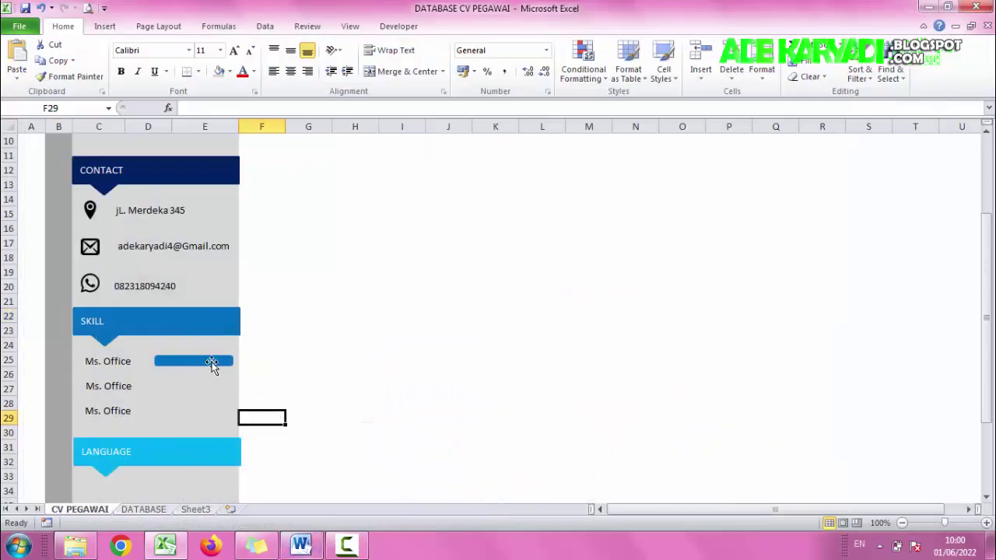
# Nudge the first blue skill bar slightly down and left
pyautogui.click(212, 363)
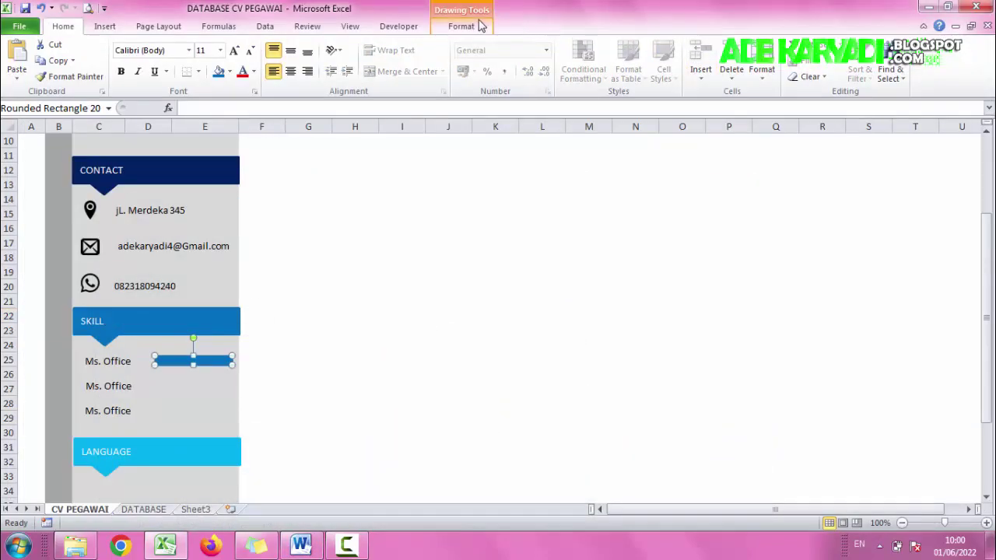
pyautogui.click(480, 25)
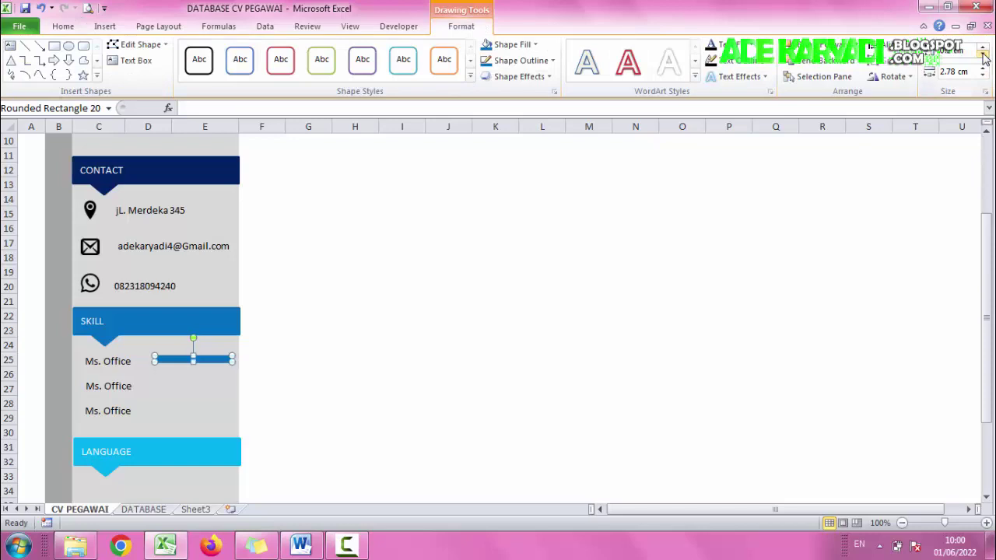
pyautogui.press('Left')
pyautogui.press('Left')
pyautogui.press('Left')
pyautogui.press('Down')
pyautogui.press('Down')
pyautogui.press('Down')
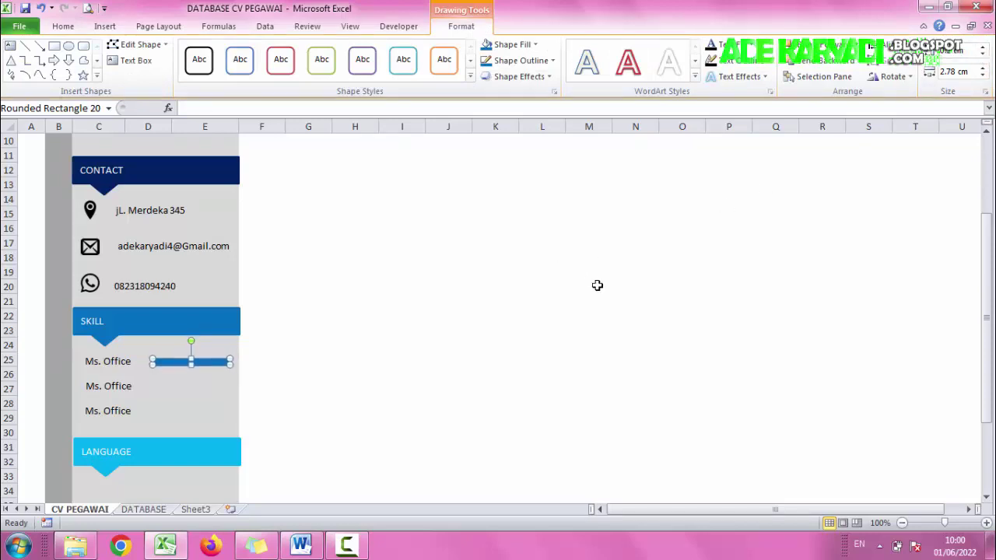
pyautogui.press('Left')
# Duplicate the bar and position the copy beside the row-27 Ms. Office
pyautogui.hotkey('ctrl', 'd')
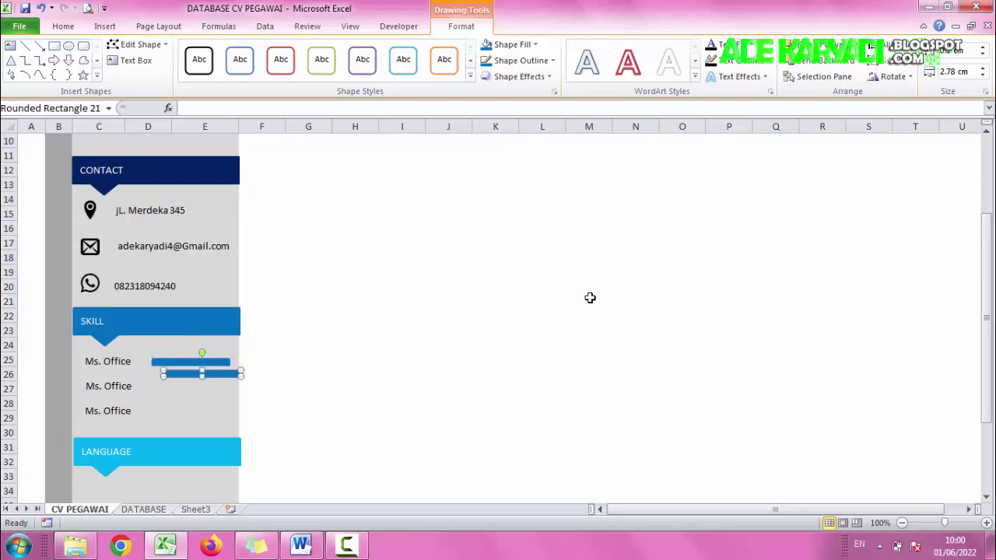
pyautogui.press('Left')
pyautogui.press('Left')
pyautogui.press('Left')
pyautogui.press('Left')
pyautogui.press('Left')
pyautogui.press('Left')
pyautogui.press('Left')
pyautogui.press('Left')
pyautogui.press('Left')
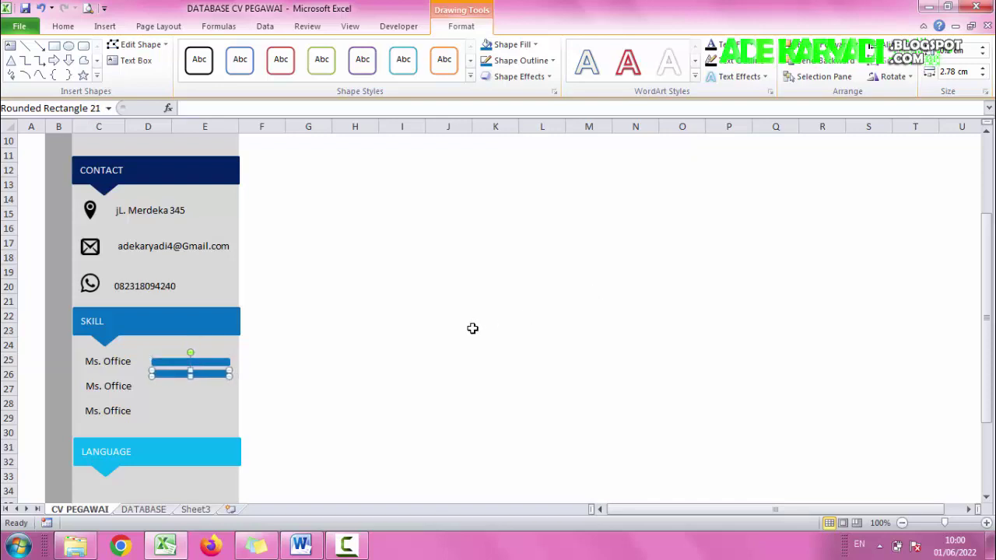
pyautogui.press('Left')
pyautogui.press('Left')
pyautogui.press('Left')
pyautogui.press('Down')
pyautogui.press('Down')
pyautogui.press('Down')
pyautogui.press('Down')
pyautogui.press('Down')
pyautogui.press('Right')
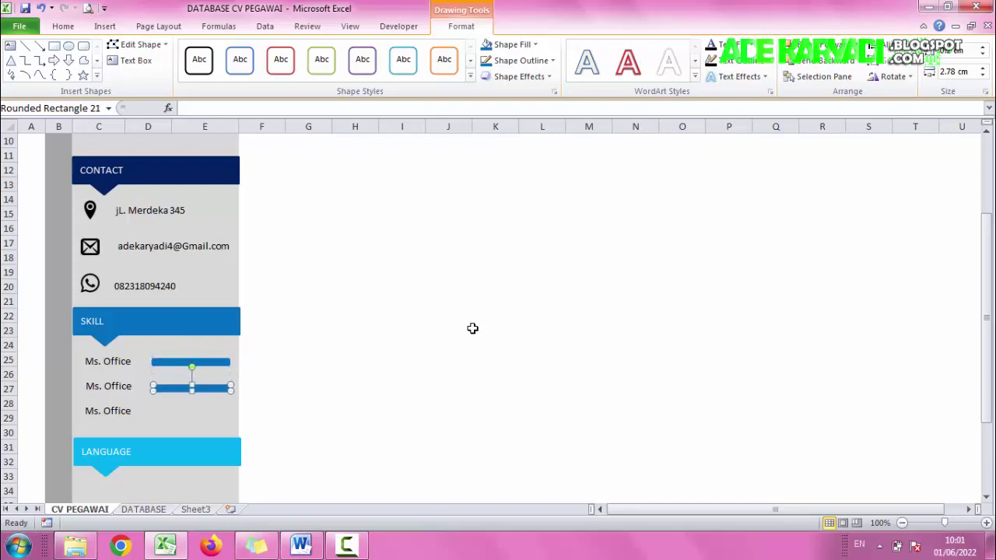
pyautogui.press('Right')
pyautogui.press('Left')
pyautogui.press('Left')
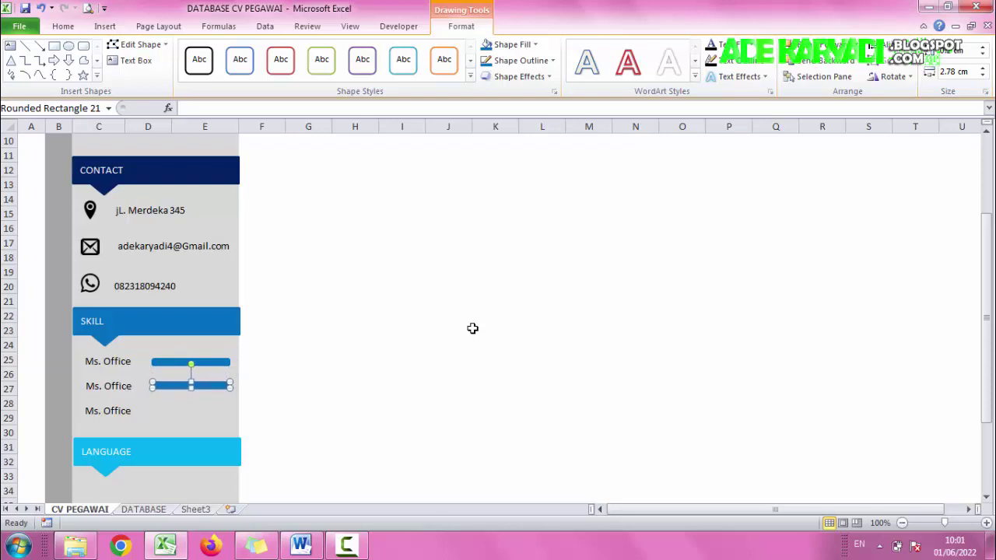
# Duplicate it again and place the third bar beside the last Ms. Office
pyautogui.hotkey('ctrl', 'd')
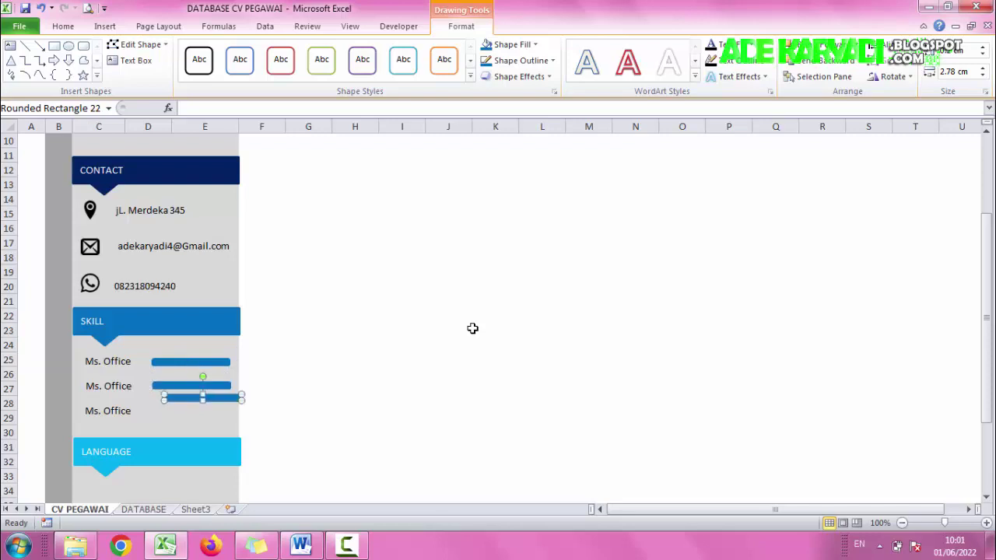
pyautogui.press('Down')
pyautogui.press('Down')
pyautogui.press('Down')
pyautogui.press('Left')
pyautogui.press('Left')
pyautogui.press('Left')
pyautogui.press('Left')
pyautogui.press('Left')
pyautogui.press('Down')
pyautogui.press('Down')
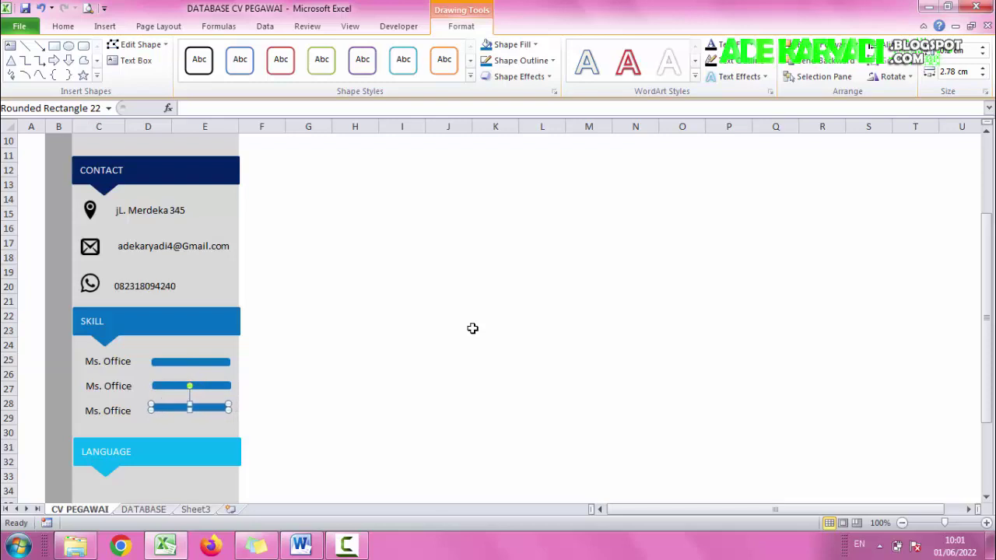
pyautogui.press('Down')
pyautogui.press('Down')
pyautogui.press('Down')
pyautogui.press('Left')
pyautogui.press('Left')
pyautogui.press('Up')
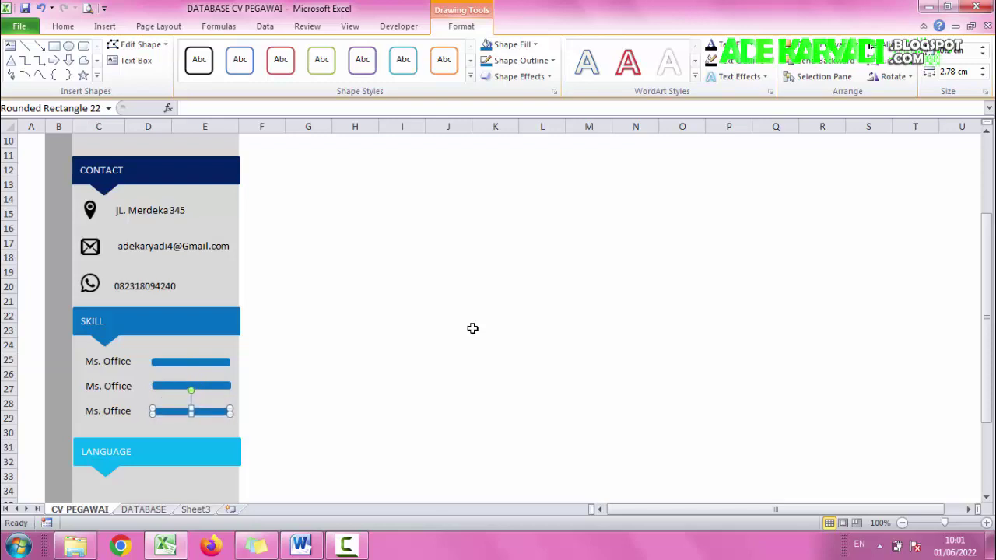
pyautogui.press('Up')
pyautogui.press('Left')
# Set the second skill bar's shape width to 2.5 cm
pyautogui.click(197, 388)
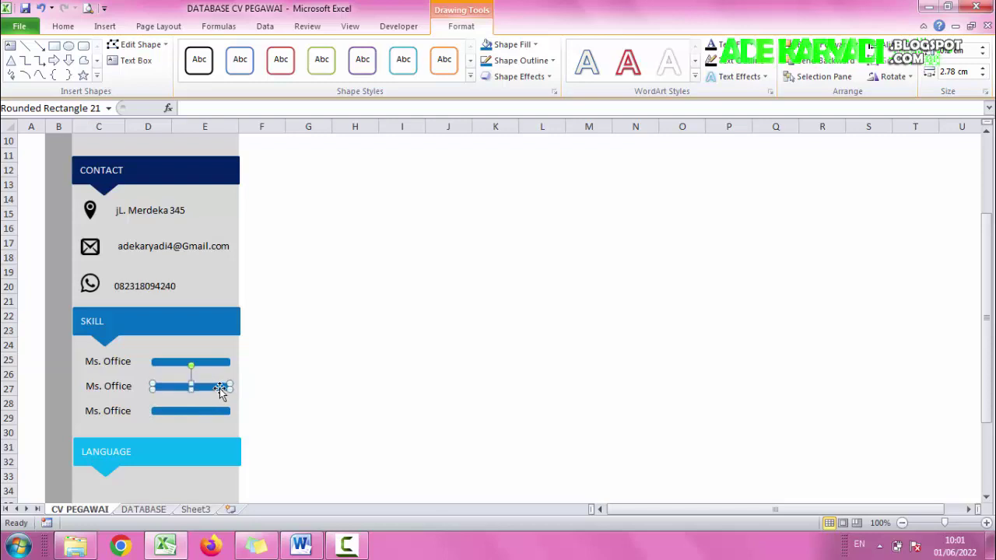
pyautogui.click(395, 400)
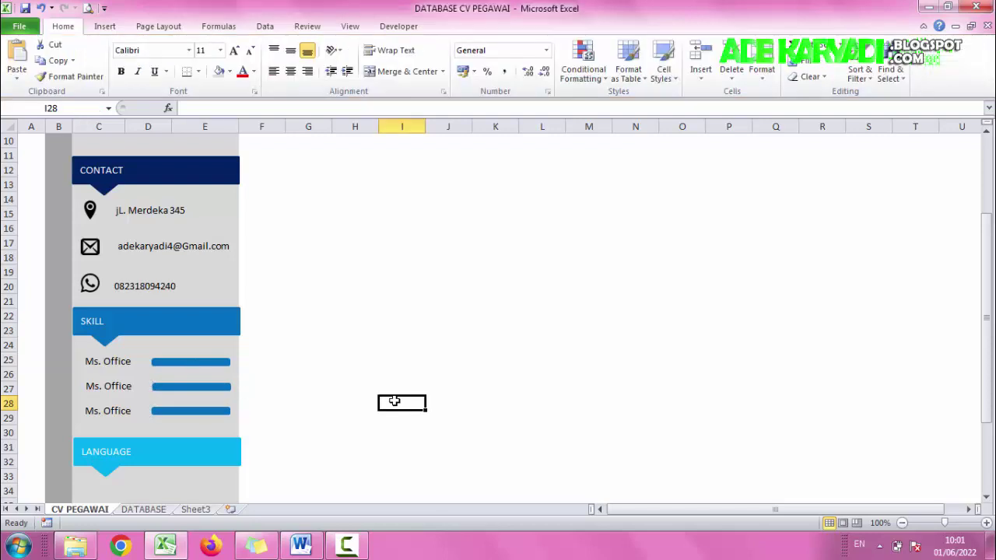
pyautogui.click(171, 386)
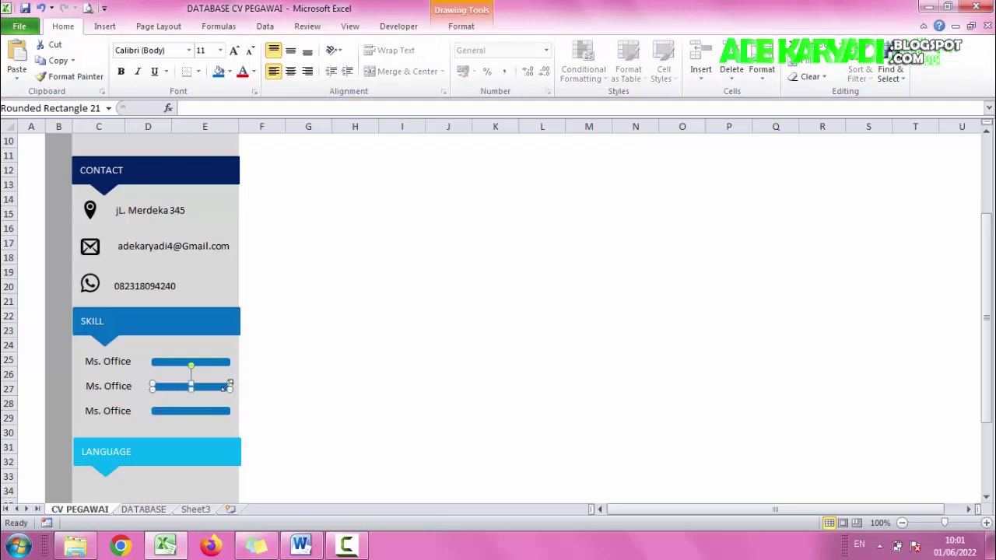
pyautogui.click(462, 26)
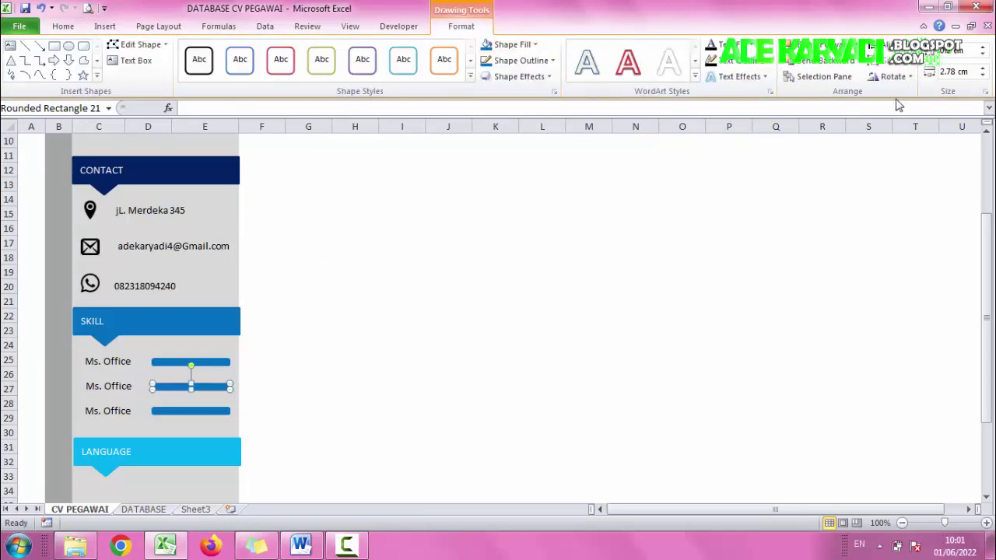
pyautogui.click(983, 81)
pyautogui.click(983, 81)
pyautogui.click(983, 81)
pyautogui.click(982, 81)
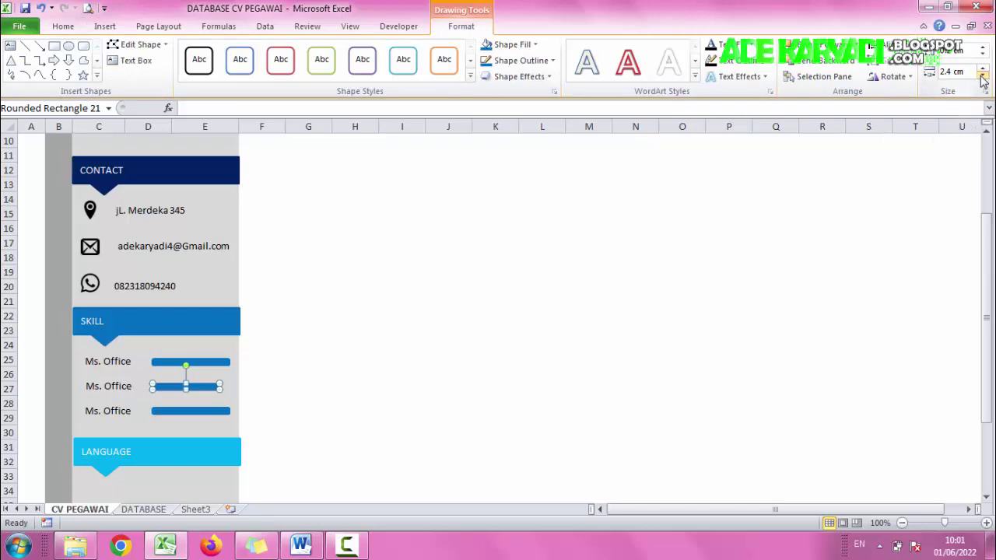
pyautogui.click(983, 69)
# Shrink the third skill bar's shape width to 2 cm
pyautogui.click(216, 411)
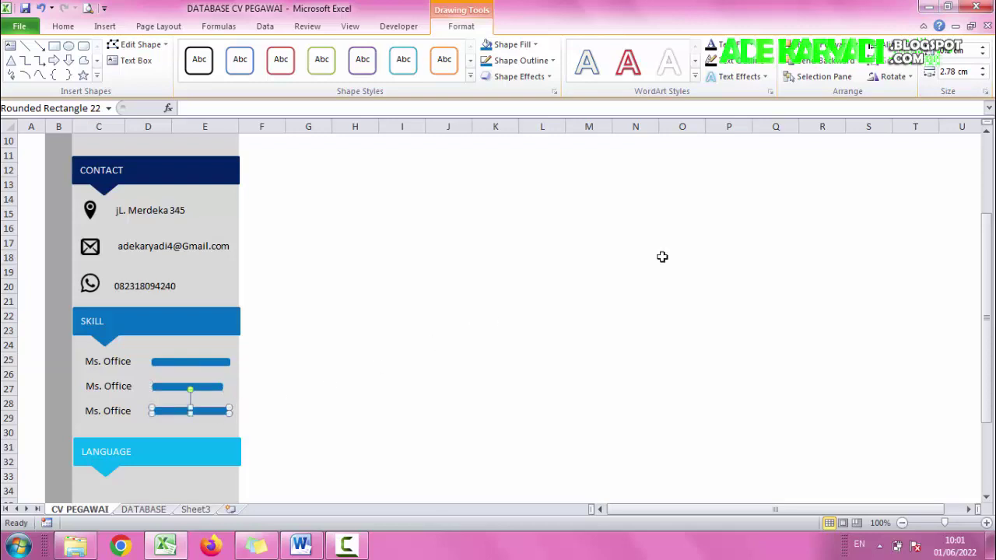
pyautogui.click(982, 74)
pyautogui.click(982, 74)
pyautogui.click(983, 75)
pyautogui.click(983, 75)
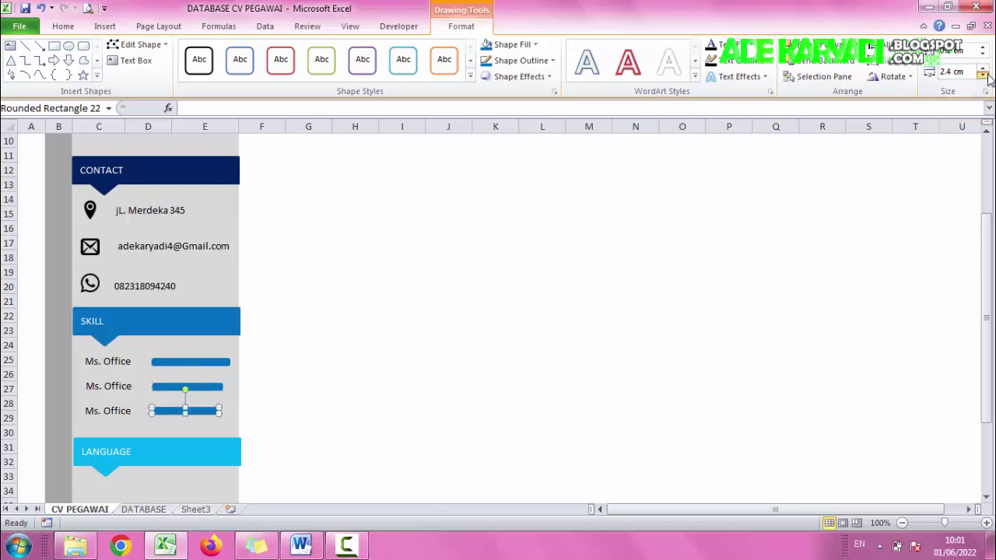
pyautogui.click(983, 75)
pyautogui.click(983, 76)
pyautogui.click(982, 76)
pyautogui.click(982, 75)
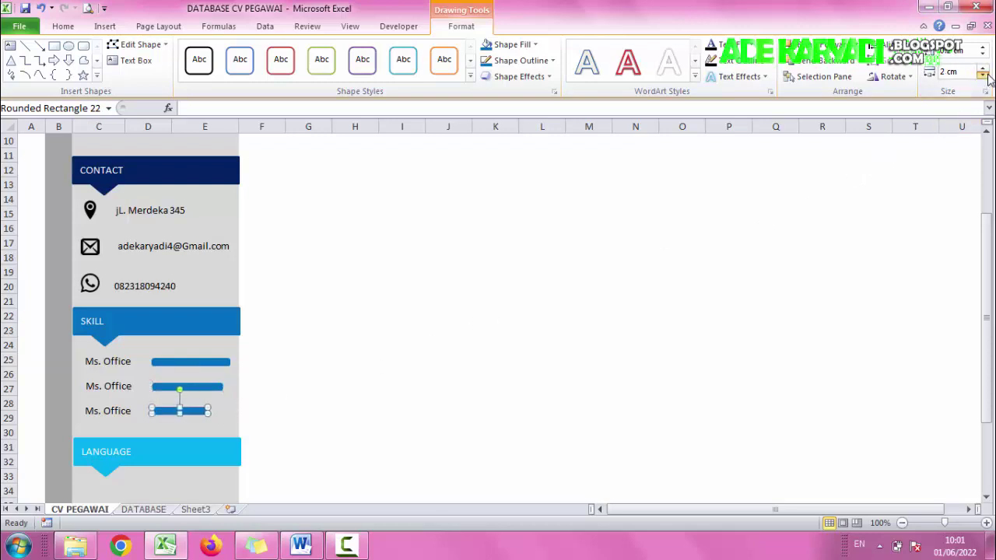
pyautogui.click(598, 344)
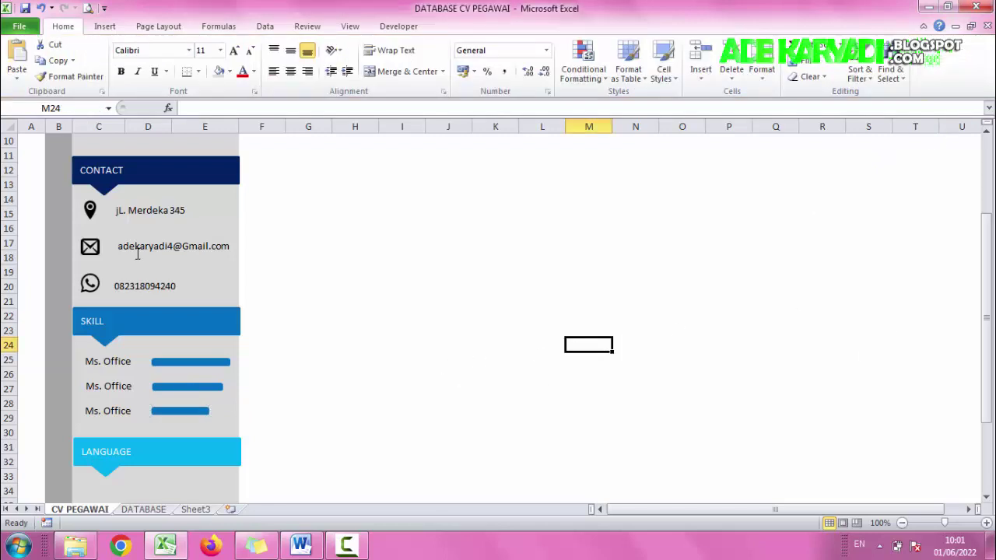
# Save the workbook and check the layout against the Word reference CV
pyautogui.click(26, 8)
pyautogui.scroll(-2, 340, 362)
pyautogui.scroll(-2, 340, 363)
pyautogui.scroll(2, 340, 363)
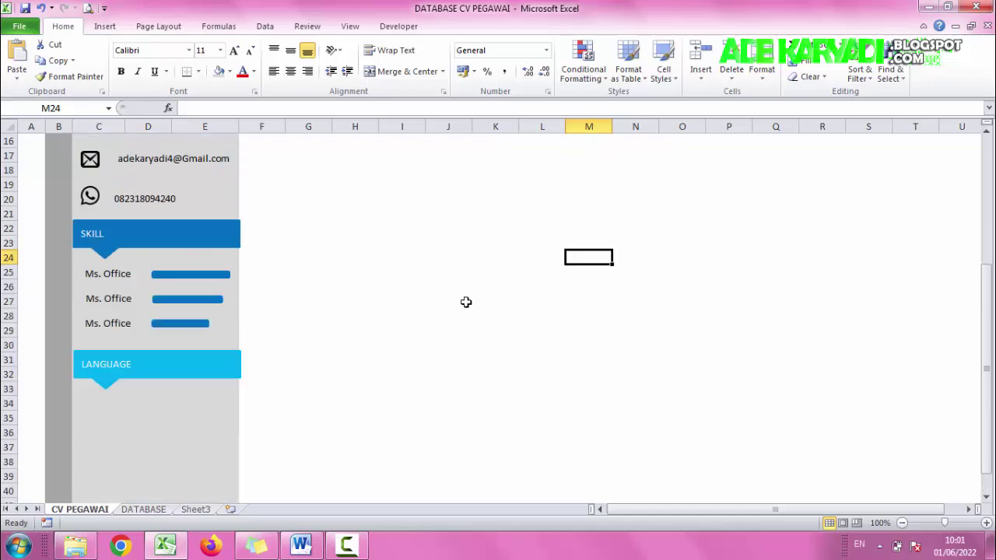
pyautogui.click(301, 544)
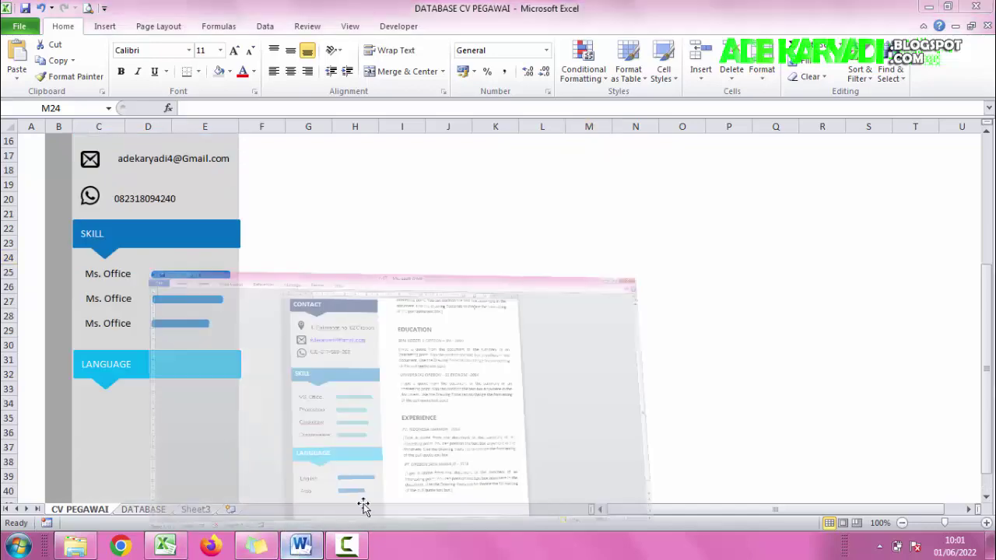
pyautogui.scroll(-1, 429, 409)
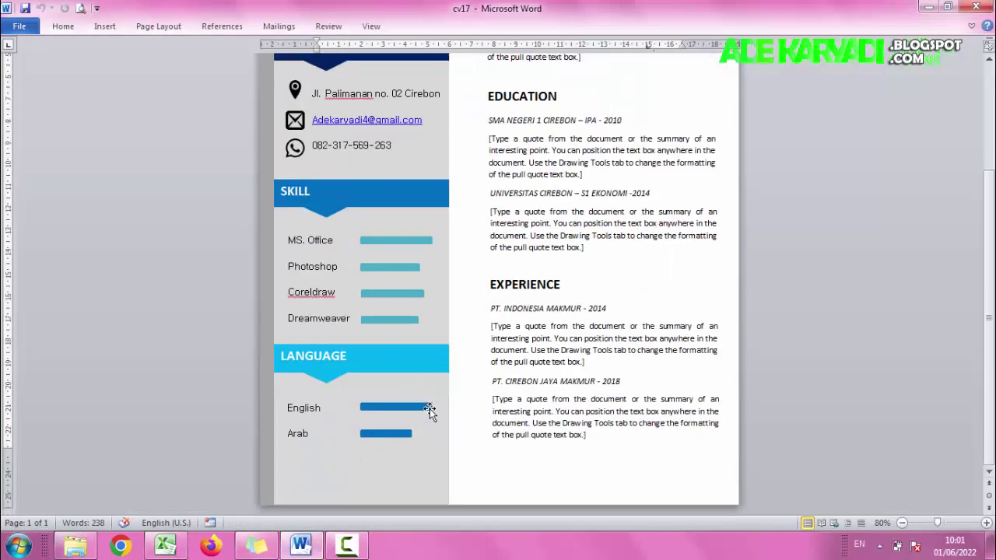
pyautogui.click(294, 550)
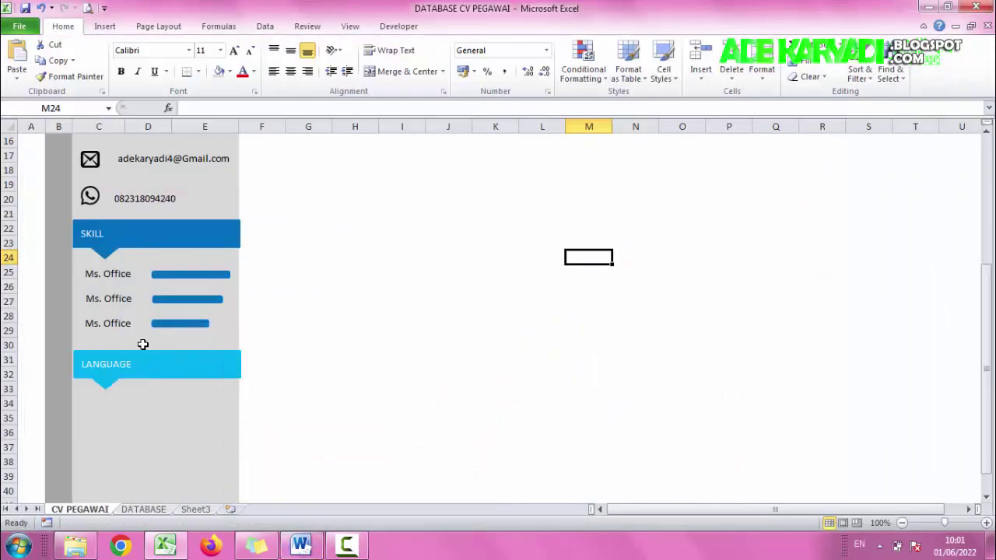
# Select the three Ms. Office skill labels together
pyautogui.click(123, 299)
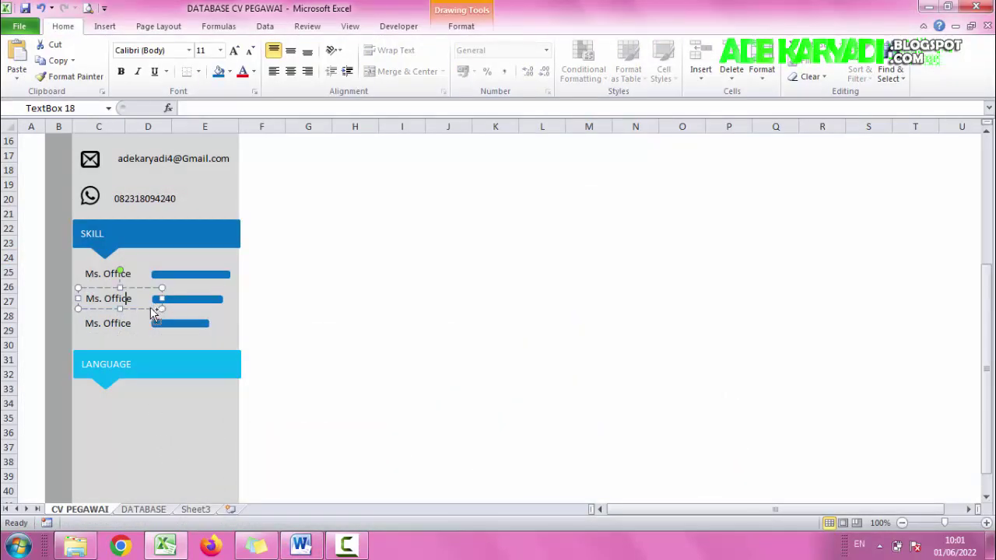
pyautogui.press('Escape')
pyautogui.press('Escape')
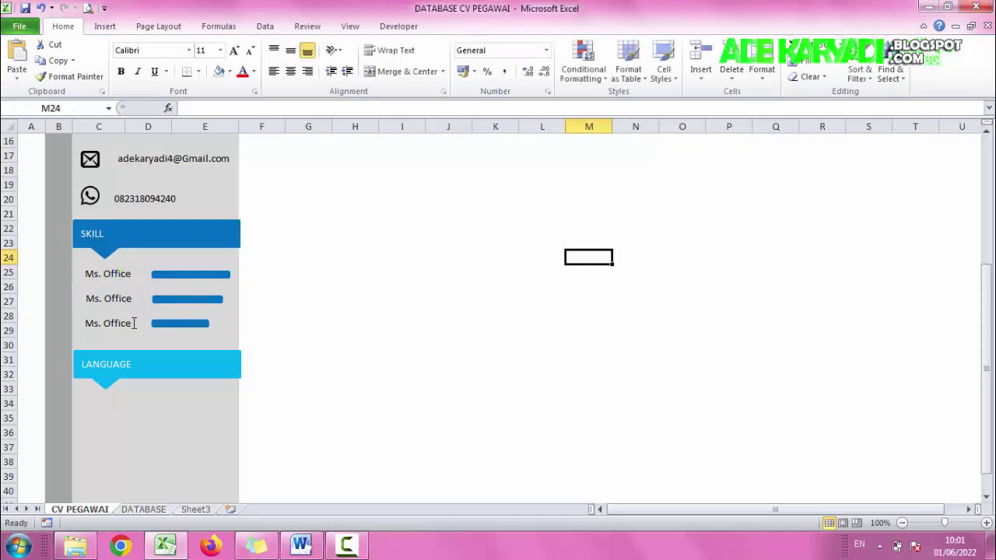
pyautogui.click(126, 301)
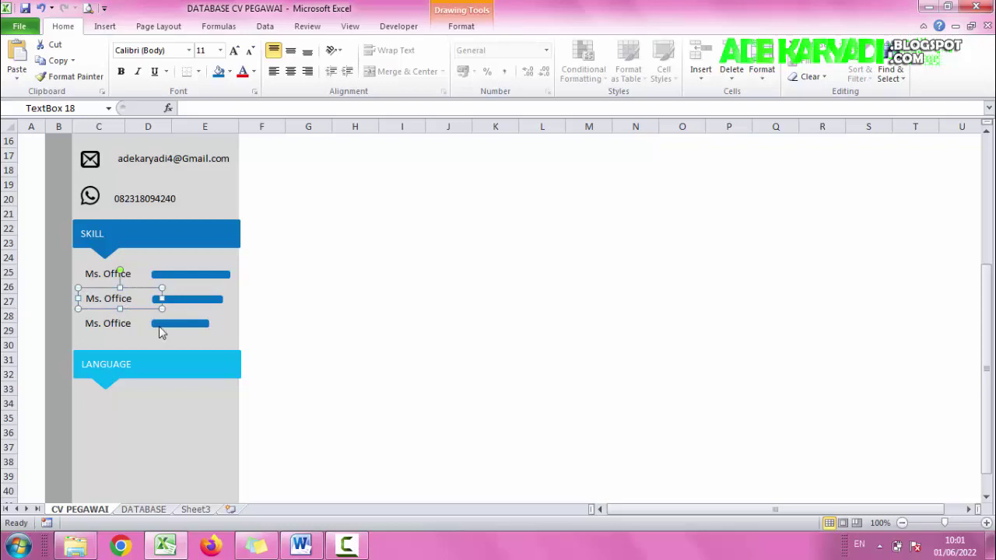
pyautogui.keyDown('ctrl'); pyautogui.click(125, 323); pyautogui.keyUp('ctrl')
pyautogui.keyDown('ctrl'); pyautogui.click(127, 265); pyautogui.keyUp('ctrl')
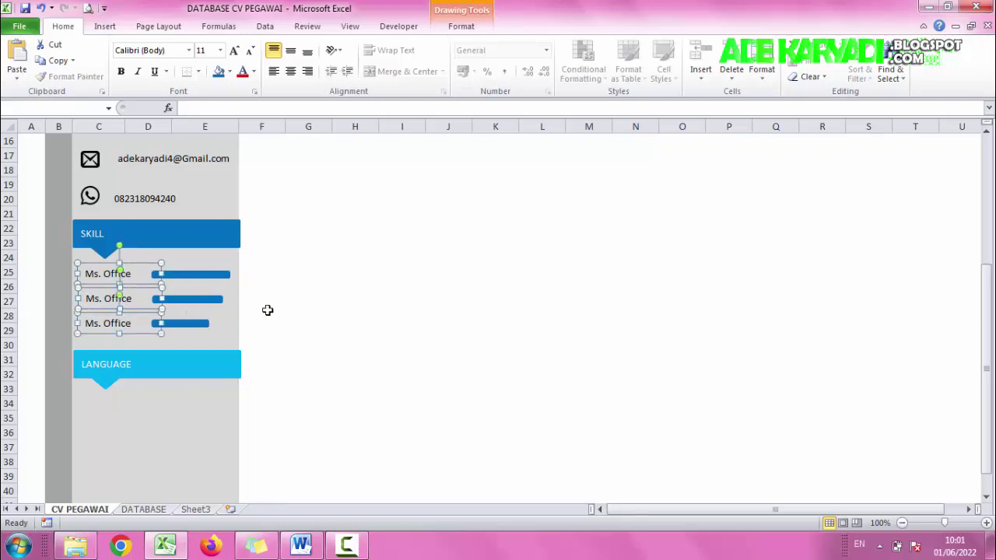
pyautogui.click(300, 302)
# Select the three skill bars and drag their left edges further right
pyautogui.click(170, 276)
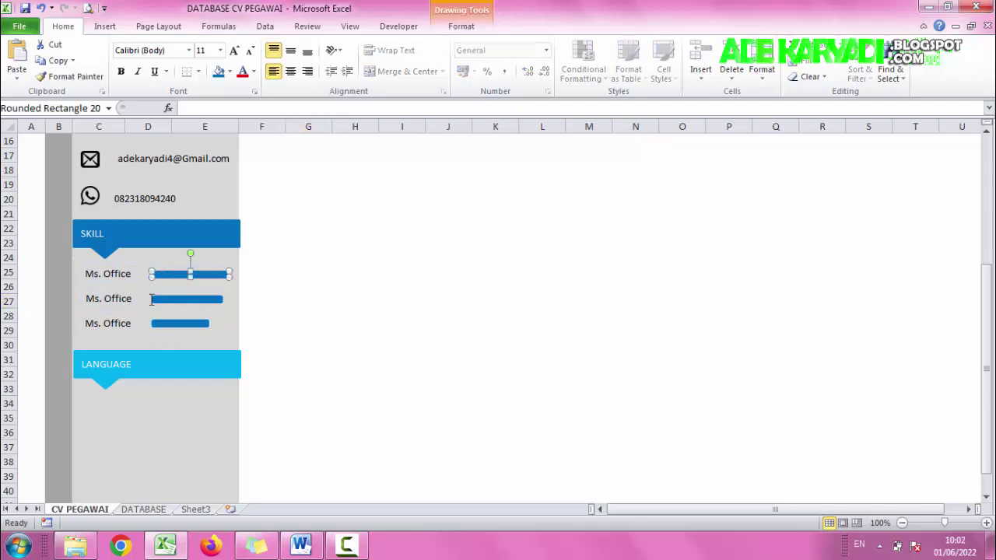
pyautogui.keyDown('shift'); pyautogui.click(165, 301); pyautogui.keyUp('shift')
pyautogui.keyDown('shift'); pyautogui.click(164, 323); pyautogui.keyUp('shift')
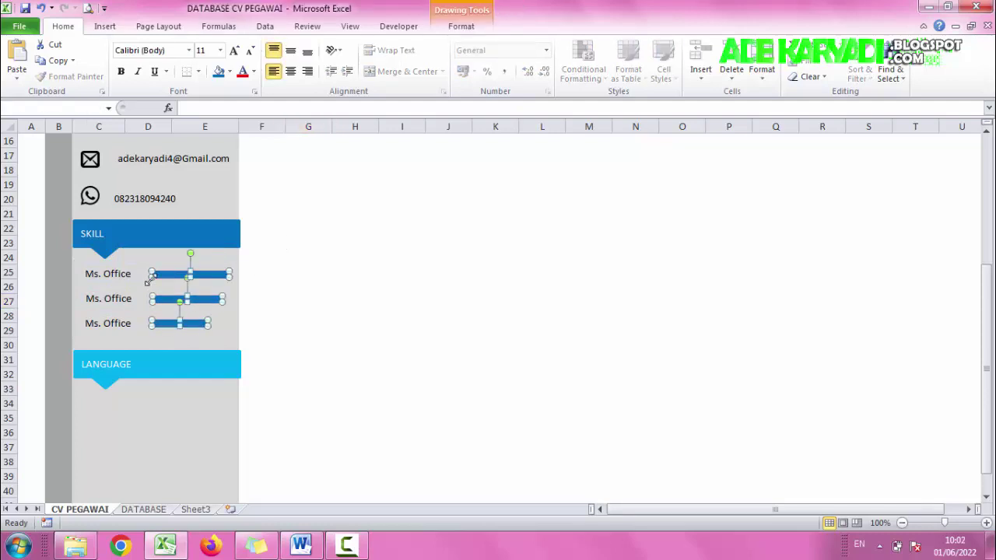
pyautogui.moveTo(149, 277); pyautogui.dragTo(159, 279)
pyautogui.moveTo(166, 279); pyautogui.dragTo(166, 278)
pyautogui.click(346, 285)
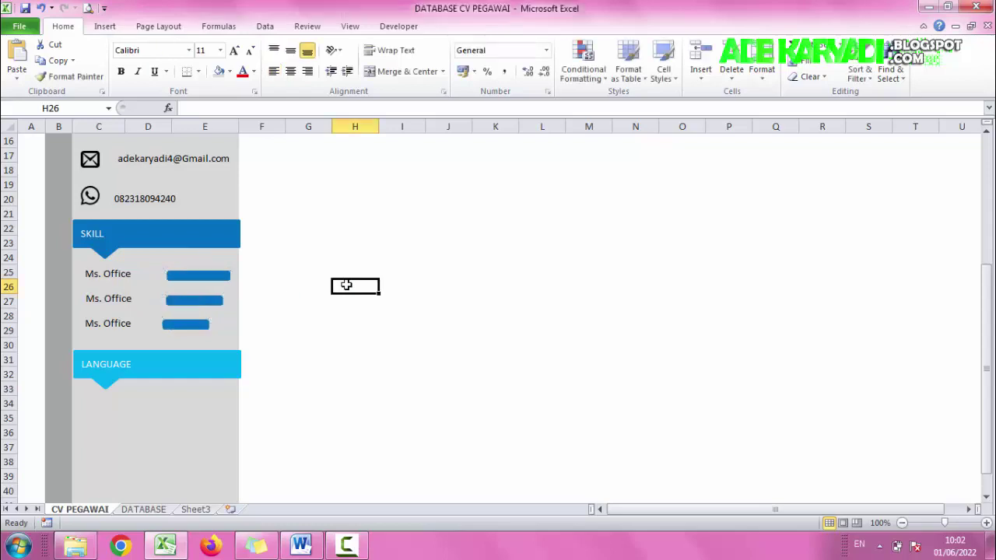
# Align the three skill bars' left edges with Align Left
pyautogui.click(199, 325)
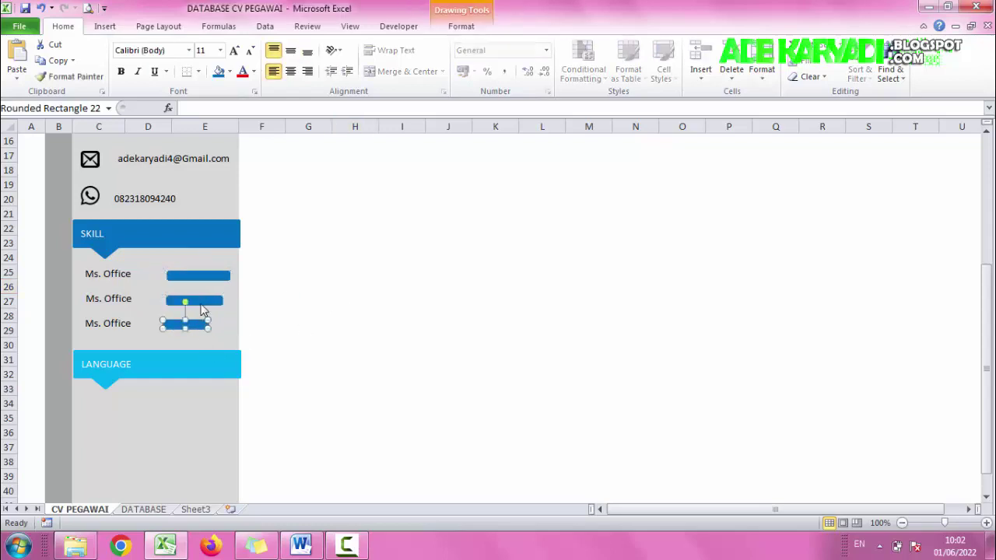
pyautogui.keyDown('shift'); pyautogui.click(210, 303); pyautogui.keyUp('shift')
pyautogui.keyDown('shift'); pyautogui.click(208, 273); pyautogui.keyUp('shift')
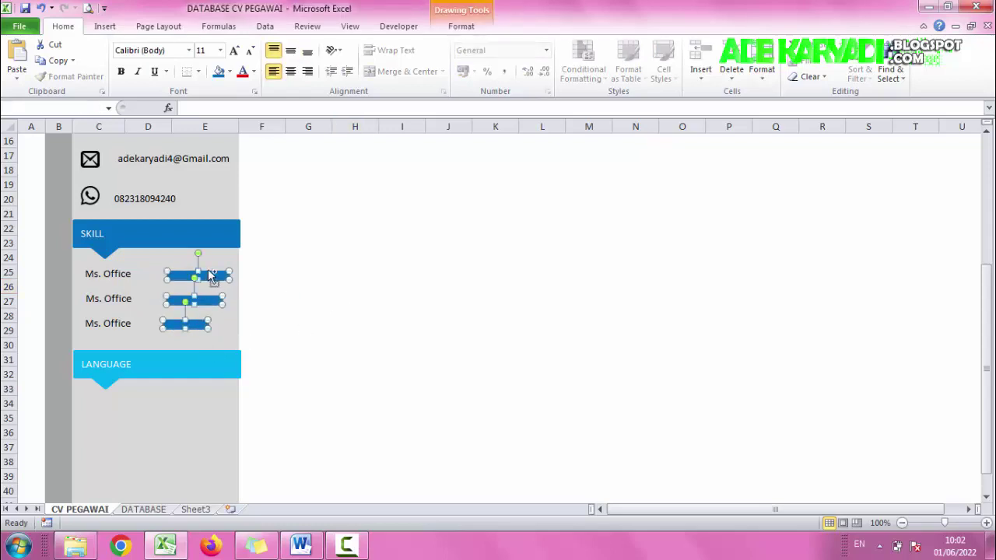
pyautogui.click(460, 25)
pyautogui.click(887, 45)
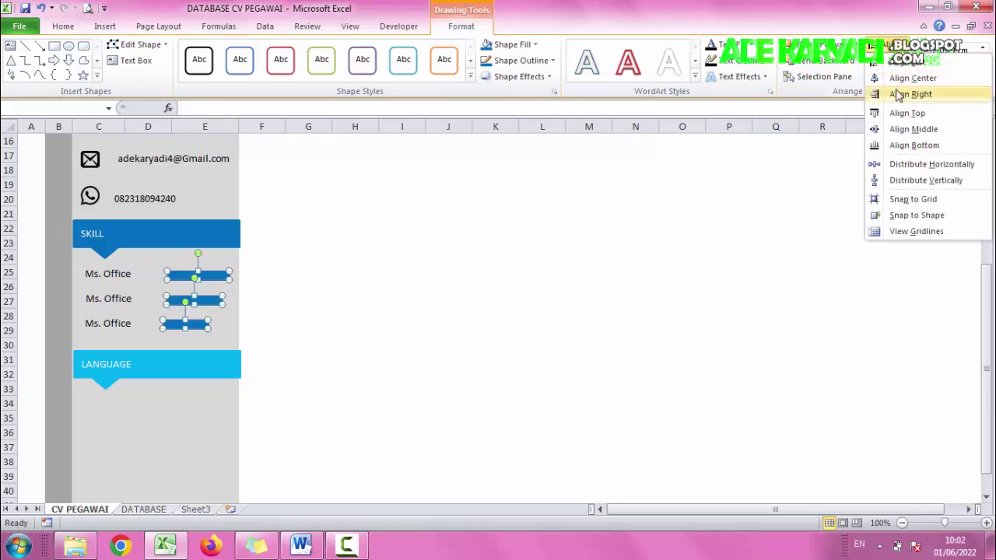
pyautogui.click(906, 61)
pyautogui.click(402, 328)
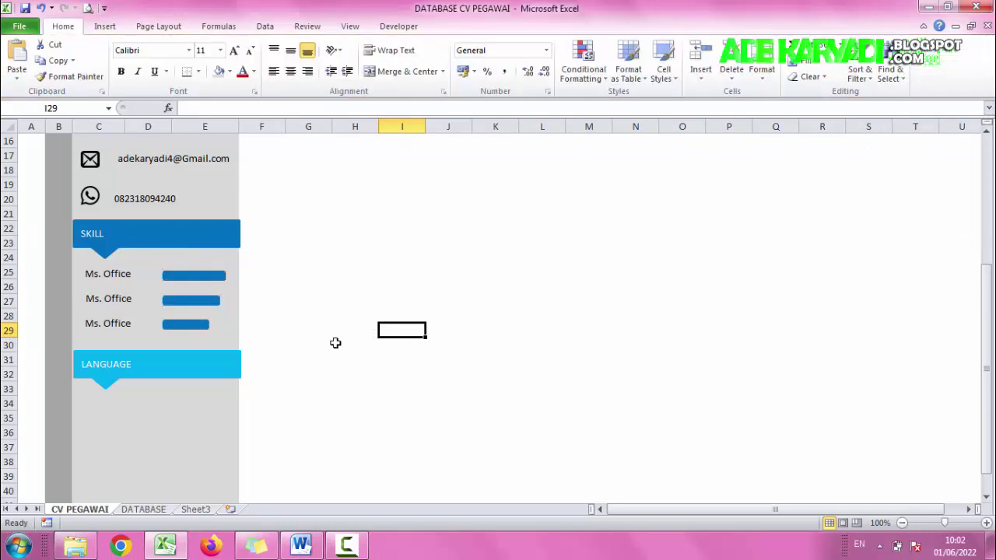
# Group the three skill bars into one object
pyautogui.click(201, 327)
pyautogui.keyDown('shift'); pyautogui.click(194, 300); pyautogui.keyUp('shift')
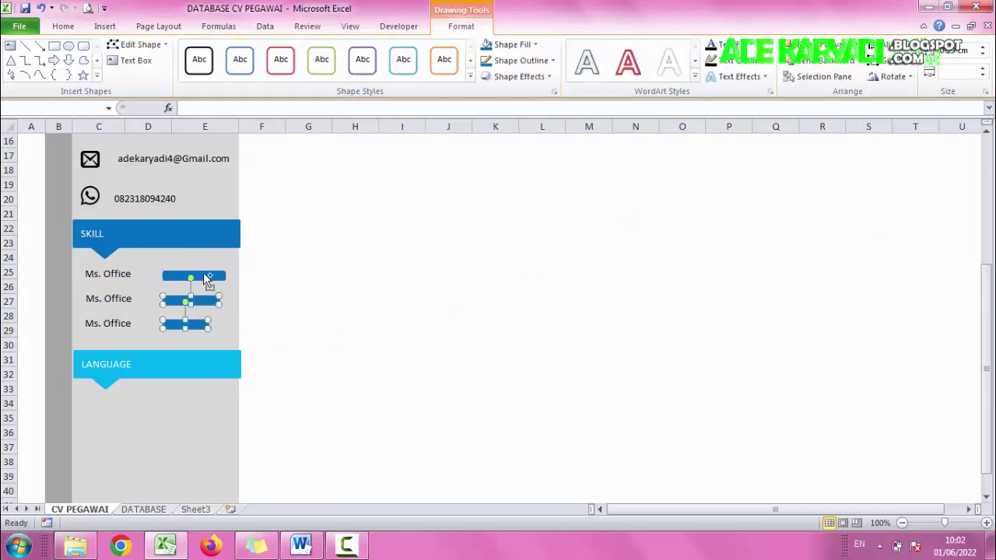
pyautogui.keyDown('shift'); pyautogui.click(204, 276); pyautogui.keyUp('shift')
pyautogui.click(901, 80)
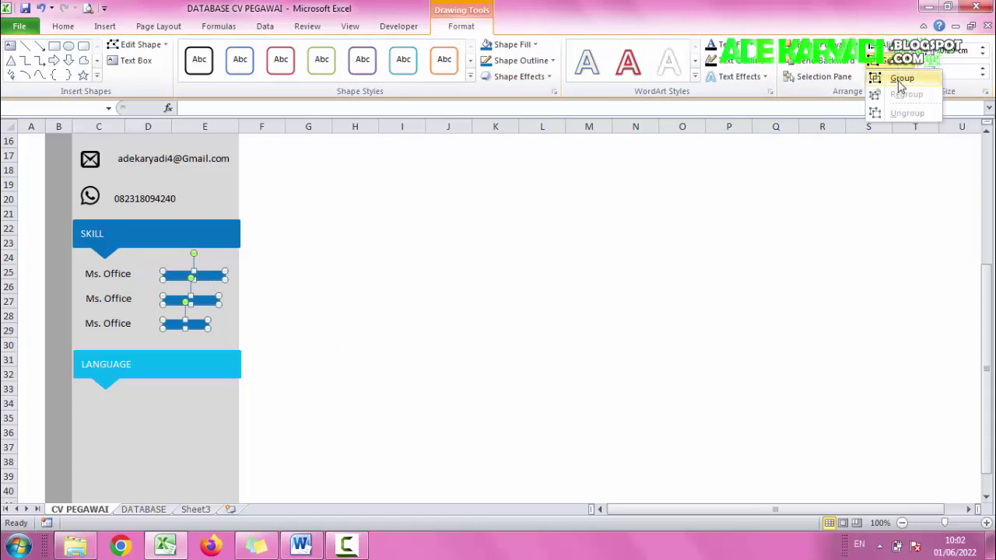
pyautogui.click(895, 77)
pyautogui.click(589, 315)
# Duplicate the row-27 Ms. Office label box with Ctrl+D
pyautogui.click(131, 325)
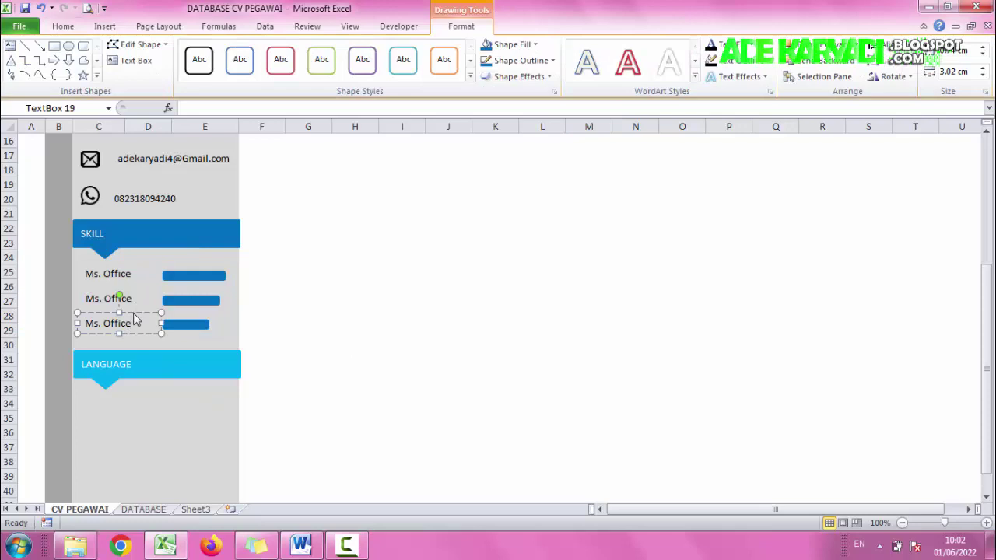
pyautogui.press('Escape')
pyautogui.click(131, 300)
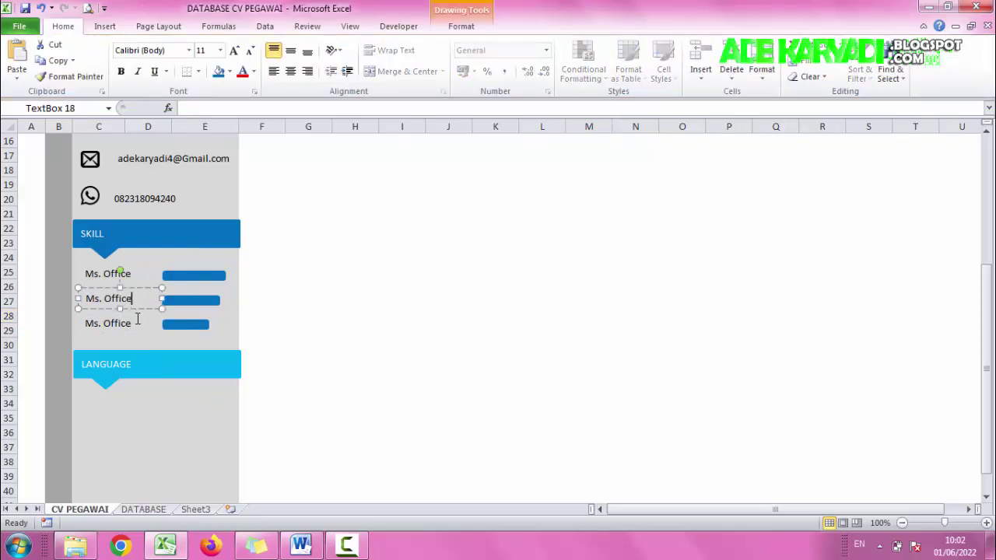
pyautogui.press('Escape')
pyautogui.hotkey('ctrl', 'd')
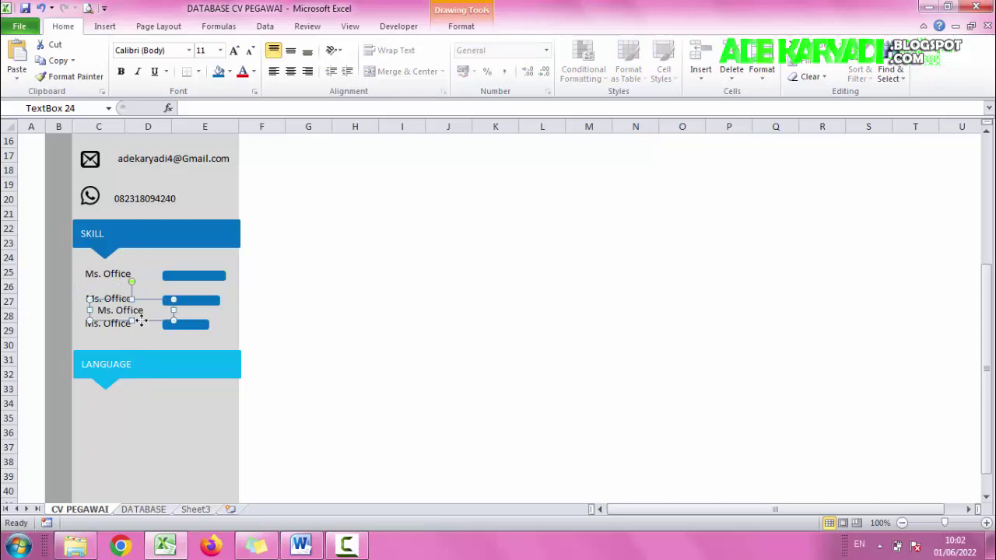
# Move the label copy under LANGUAGE and place a duplicate of the skill bar group there
pyautogui.moveTo(141, 321); pyautogui.dragTo(131, 417)
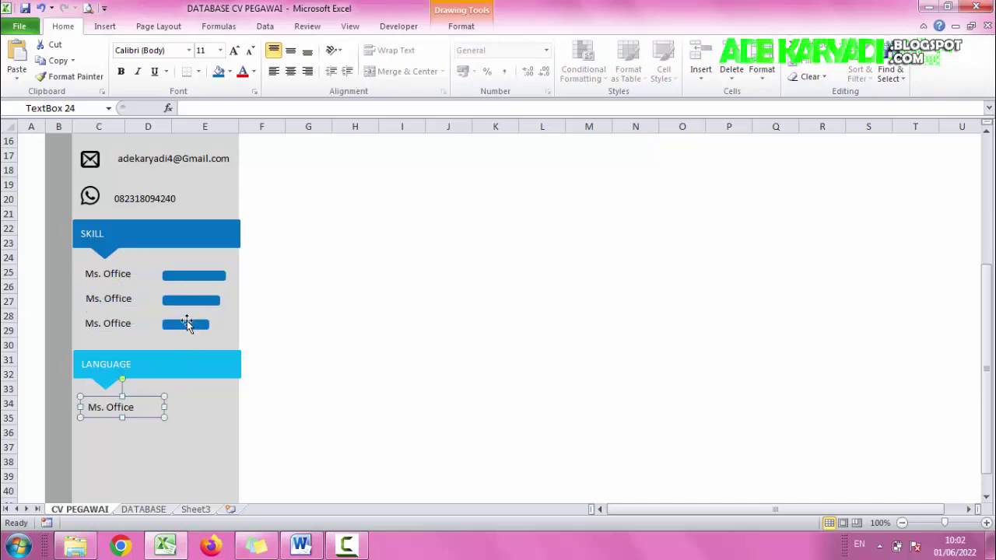
pyautogui.click(186, 323)
pyautogui.hotkey('ctrl', 'd')
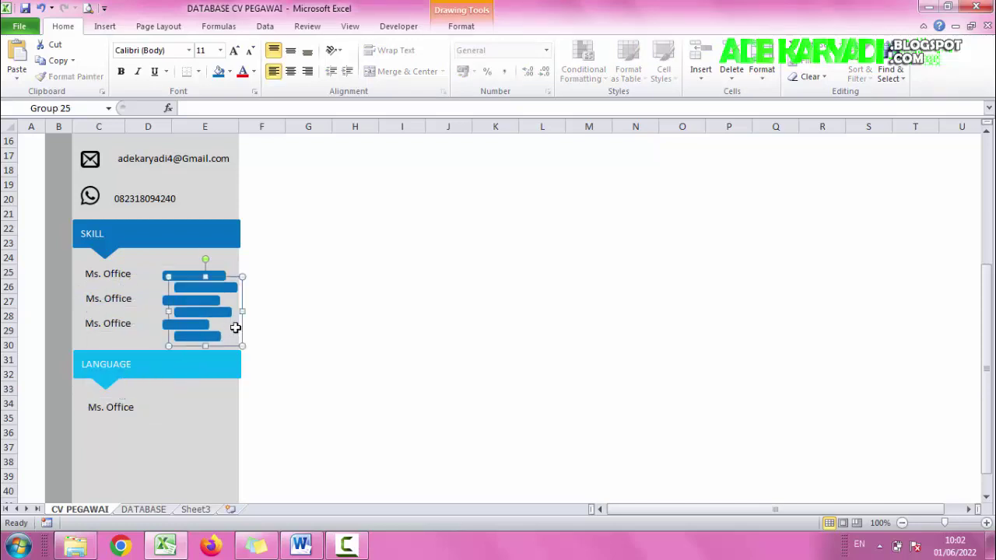
pyautogui.moveTo(225, 346); pyautogui.dragTo(206, 464)
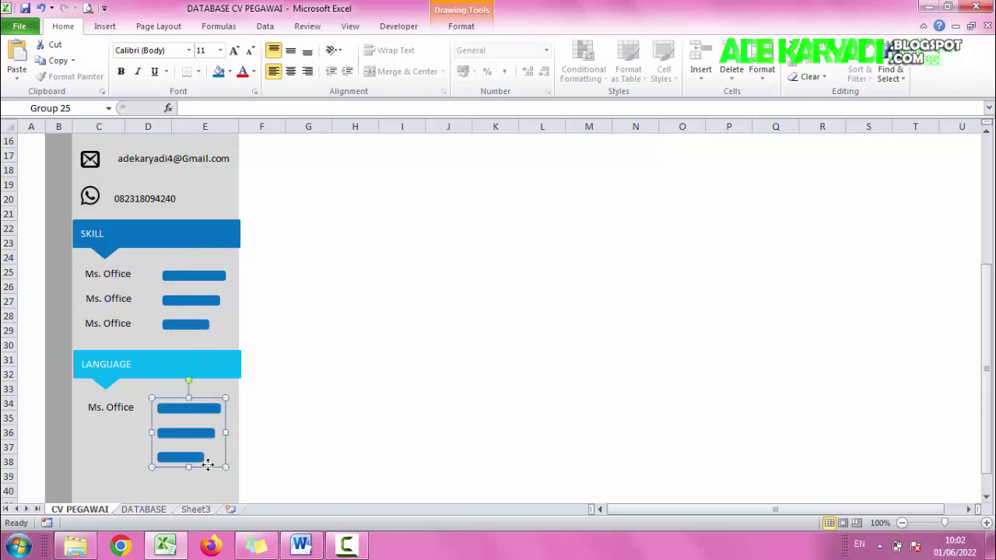
# Delete the extra bottom bar from the copied Language bar group
pyautogui.click(189, 459)
pyautogui.press('Delete')
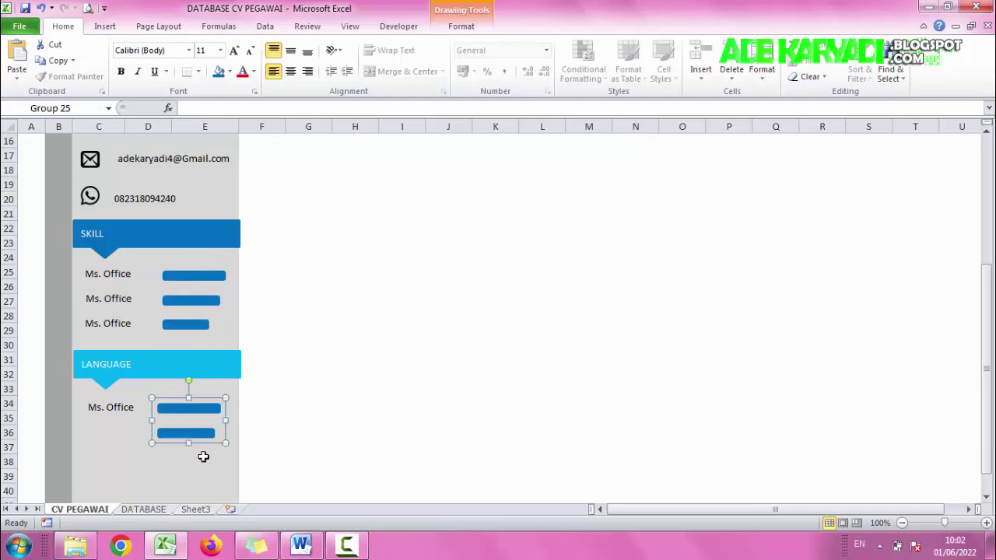
pyautogui.press('Escape')
pyautogui.click(189, 437)
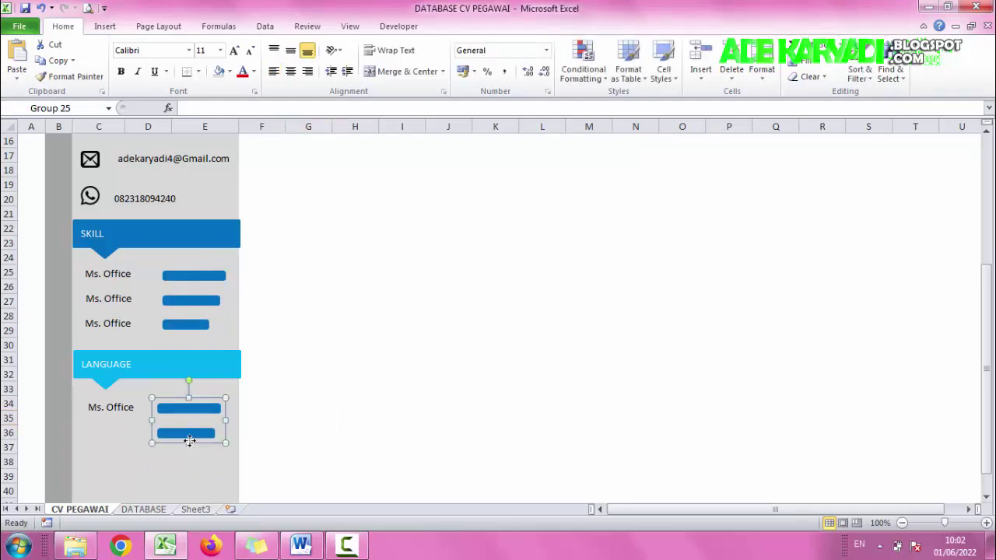
pyautogui.click(192, 436)
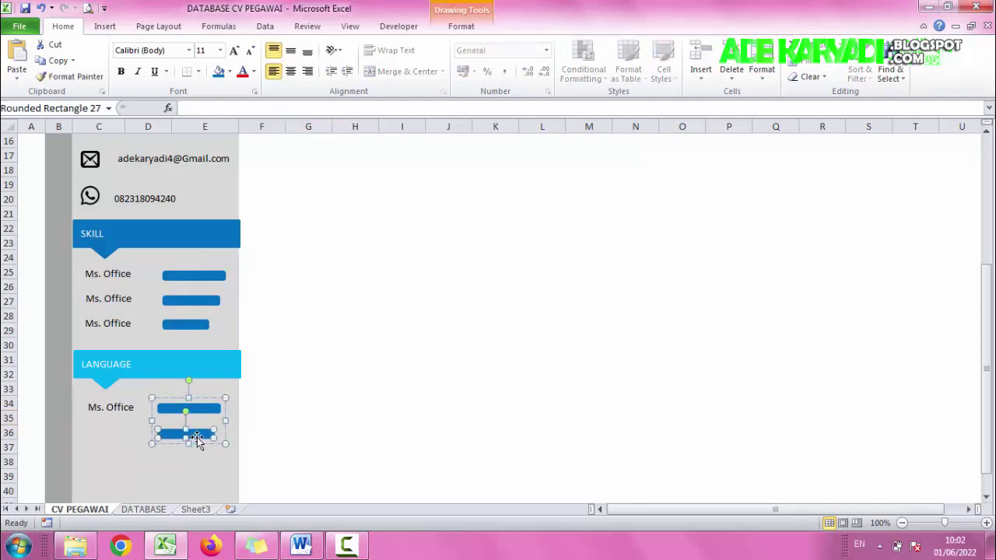
pyautogui.click(342, 420)
# Duplicate the Language Ms. Office label and align it beside the lower bar on row 36
pyautogui.scroll(-1, 233, 431)
pyautogui.click(116, 357)
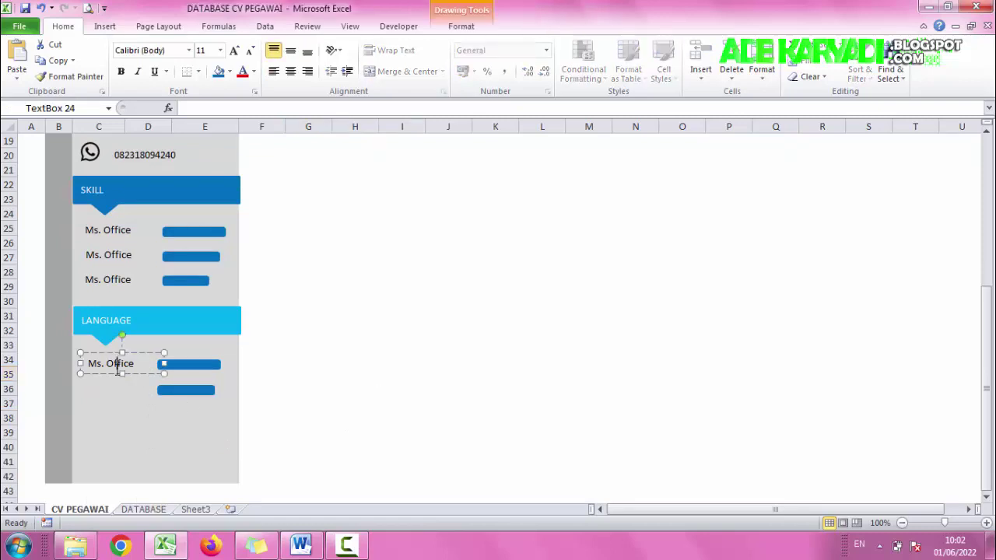
pyautogui.hotkey('ctrl', 'd')
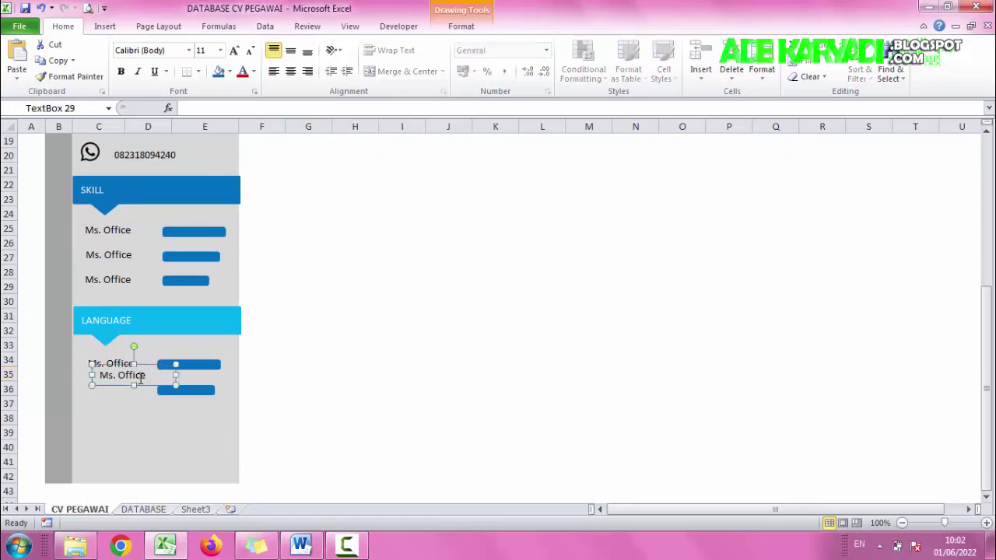
pyautogui.press('Left')
pyautogui.press('Down')
pyautogui.press('Down')
pyautogui.press('Down')
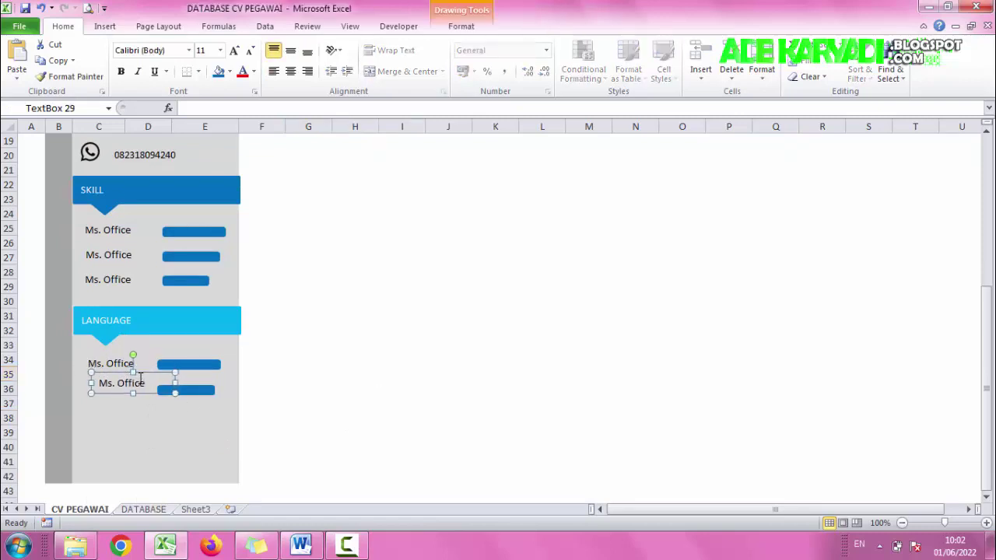
pyautogui.press('Left')
pyautogui.press('Left')
pyautogui.press('Left')
pyautogui.press('Down')
pyautogui.press('Down')
pyautogui.press('Down')
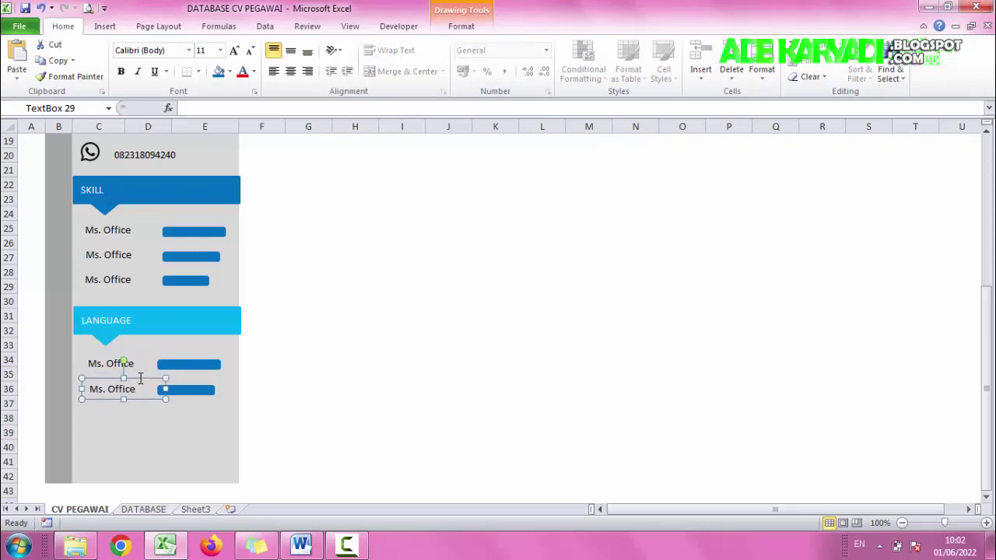
pyautogui.press('Up')
pyautogui.press('Up')
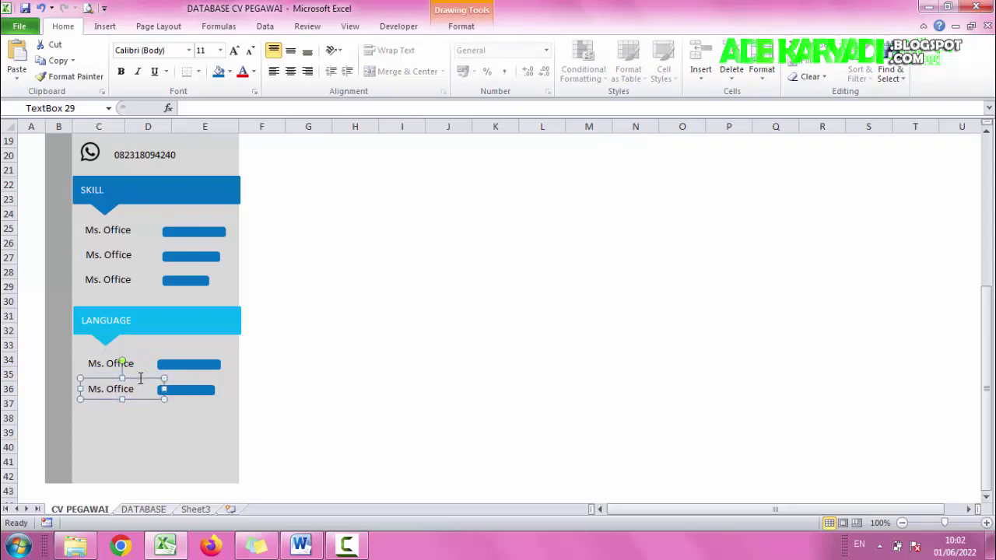
# Scroll to the top of the CV and minimize the ribbon to its tab names
pyautogui.click(336, 359)
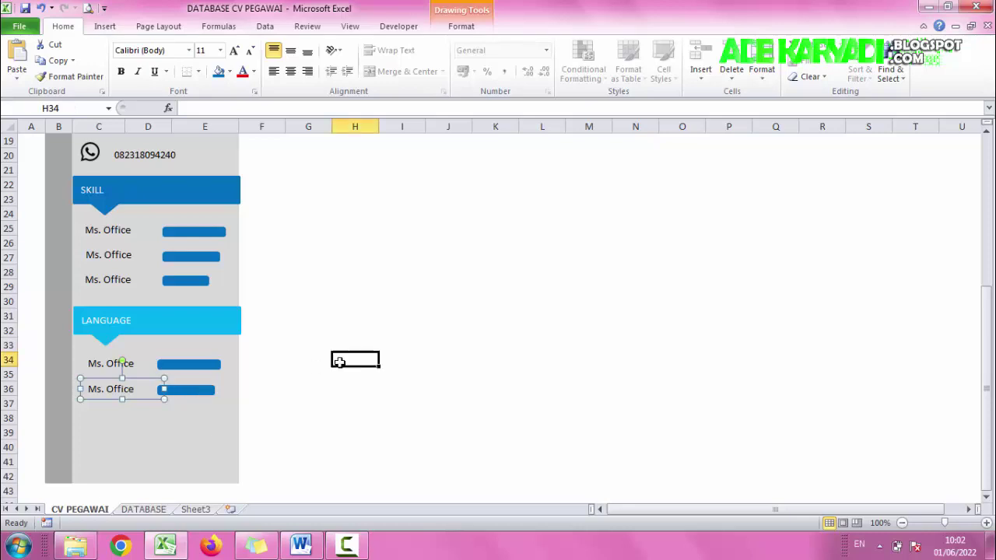
pyautogui.scroll(2, 195, 381)
pyautogui.scroll(2, 193, 377)
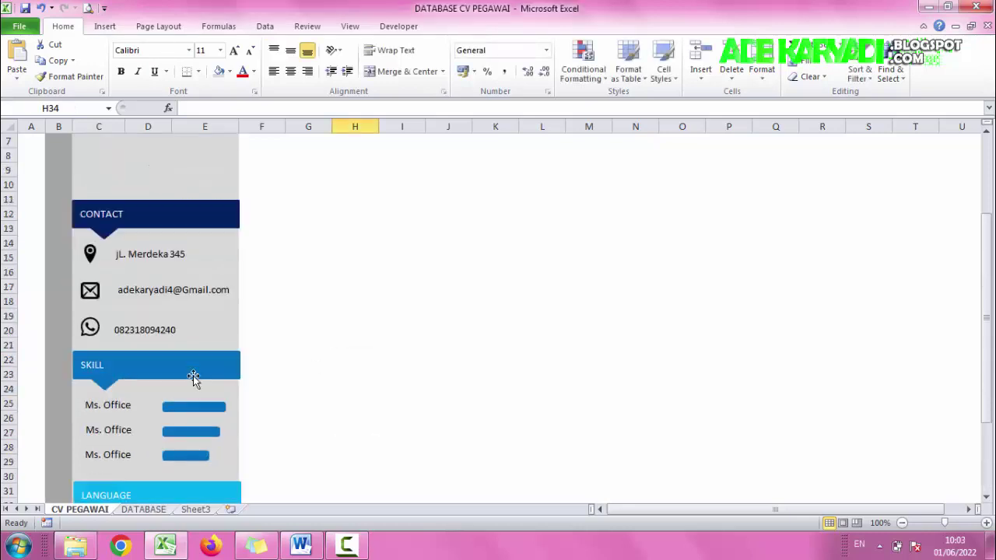
pyautogui.scroll(1, 334, 291)
pyautogui.scroll(1, 367, 322)
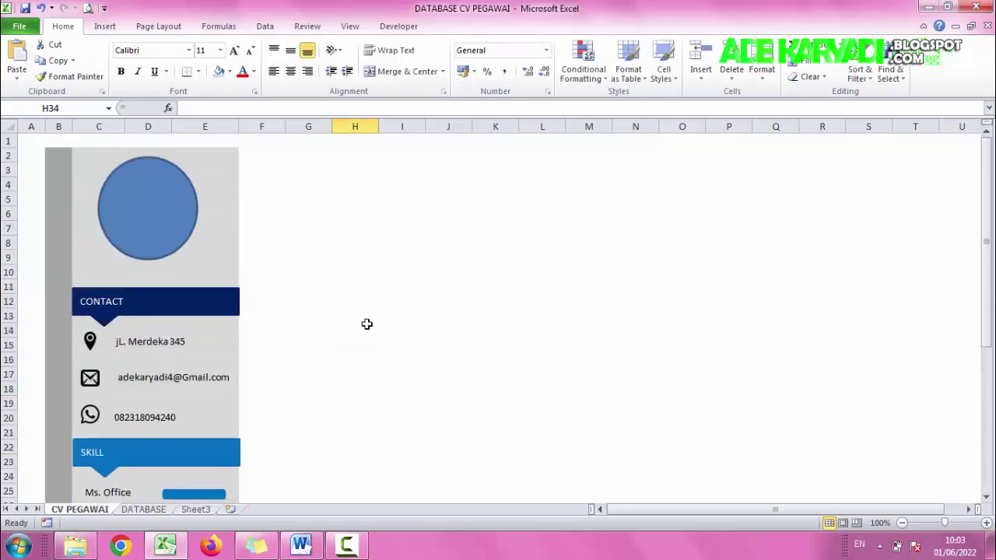
pyautogui.scroll(-4, 347, 360)
pyautogui.scroll(1, 908, 220)
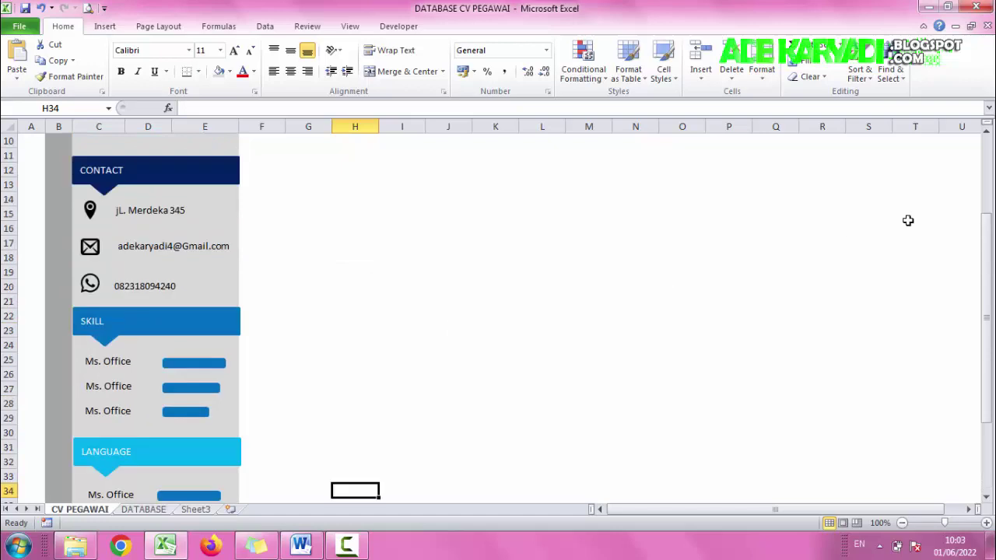
pyautogui.click(922, 26)
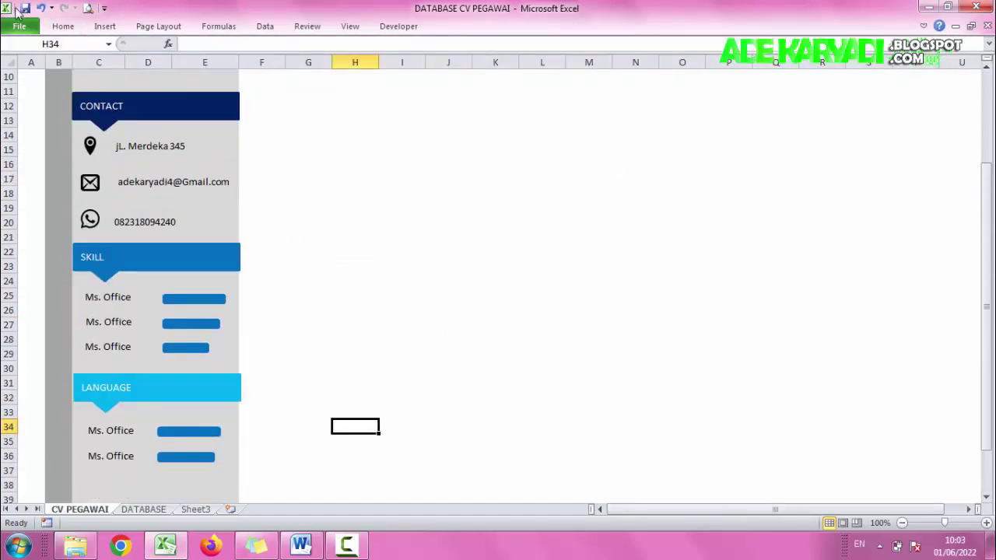
# Scroll through the CV to review the Contact, Skill and Language sections
pyautogui.scroll(-6, 277, 259)
pyautogui.scroll(3, 173, 322)
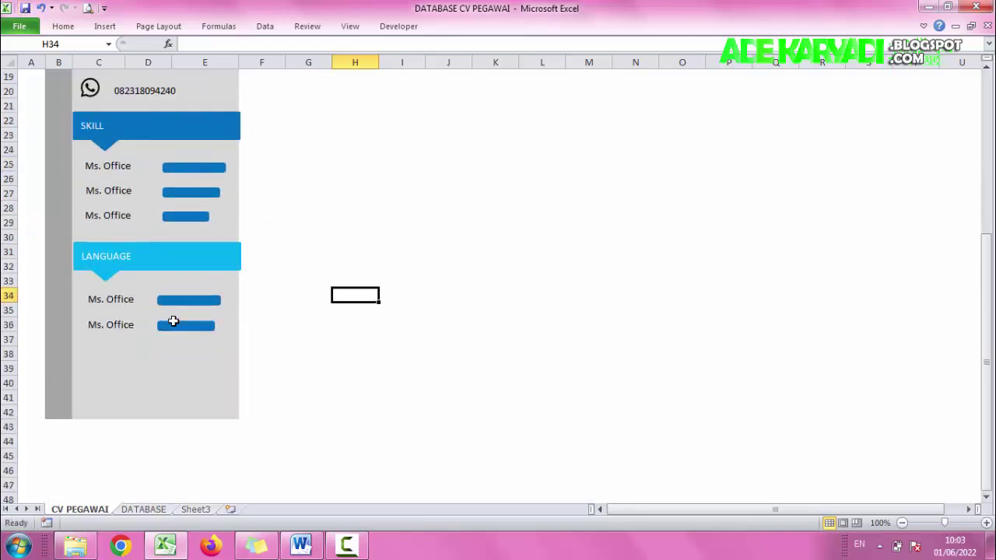
pyautogui.scroll(1, 195, 269)
pyautogui.scroll(3, 195, 269)
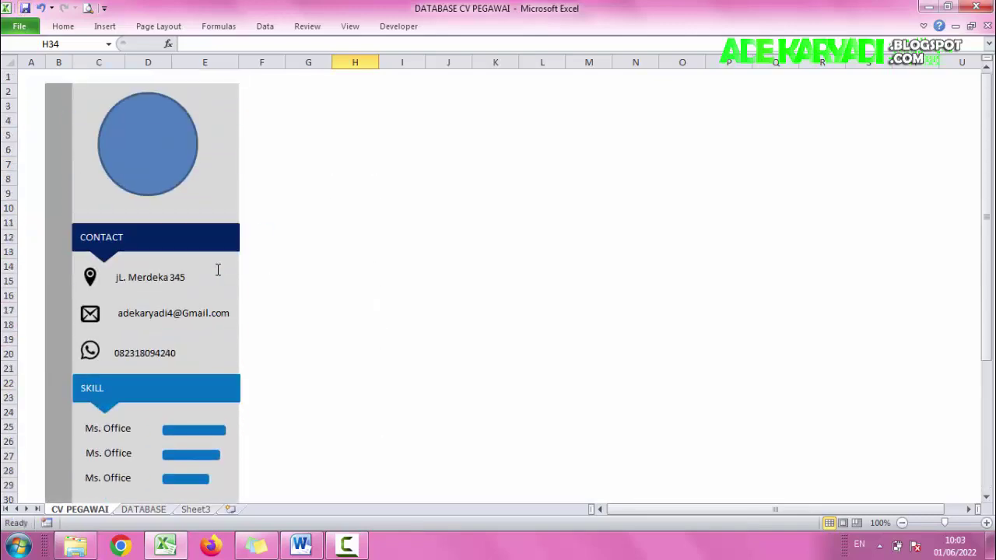
pyautogui.scroll(-2, 195, 258)
pyautogui.scroll(4, 195, 202)
pyautogui.scroll(-3, 168, 317)
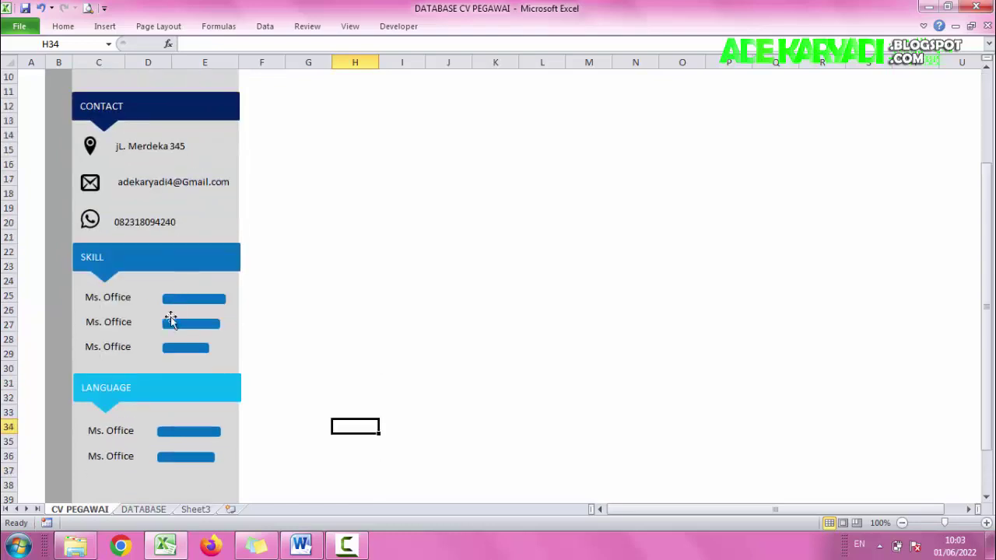
pyautogui.scroll(-2, 168, 323)
pyautogui.scroll(-3, 169, 323)
# Move the LANGUAGE banner, labels and bars down slightly as one group
pyautogui.click(127, 240)
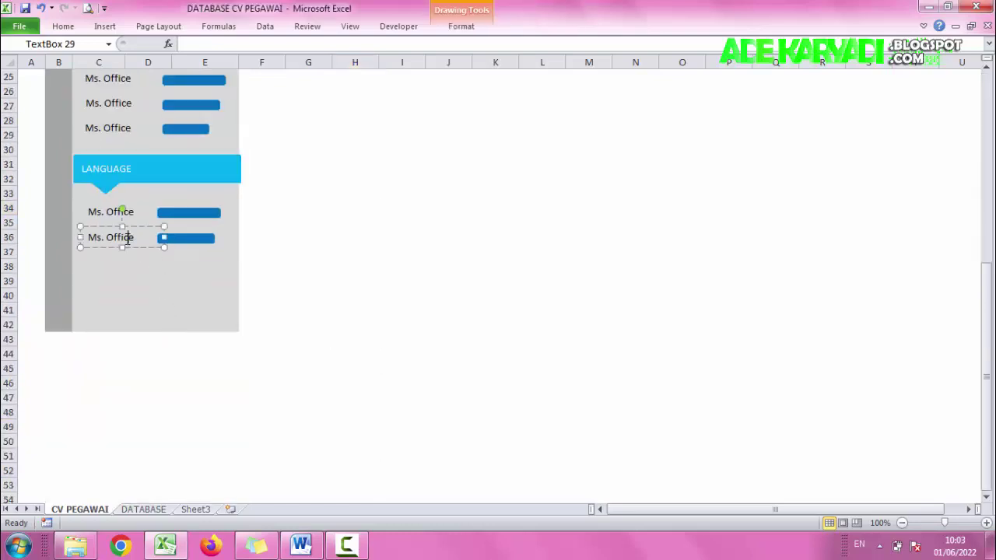
pyautogui.click(128, 213)
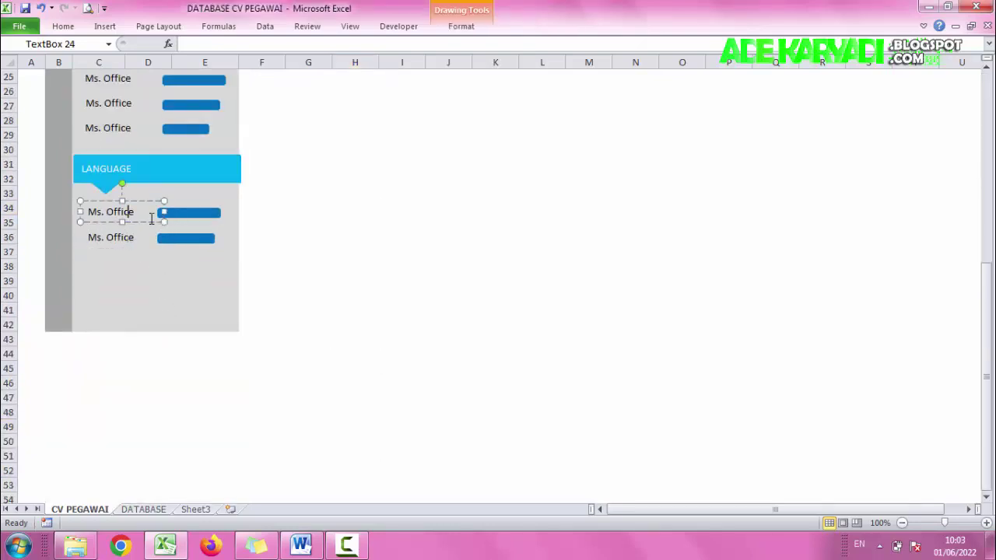
pyautogui.keyDown('shift'); pyautogui.click(134, 237); pyautogui.keyUp('shift')
pyautogui.keyDown('shift'); pyautogui.click(199, 238); pyautogui.keyUp('shift')
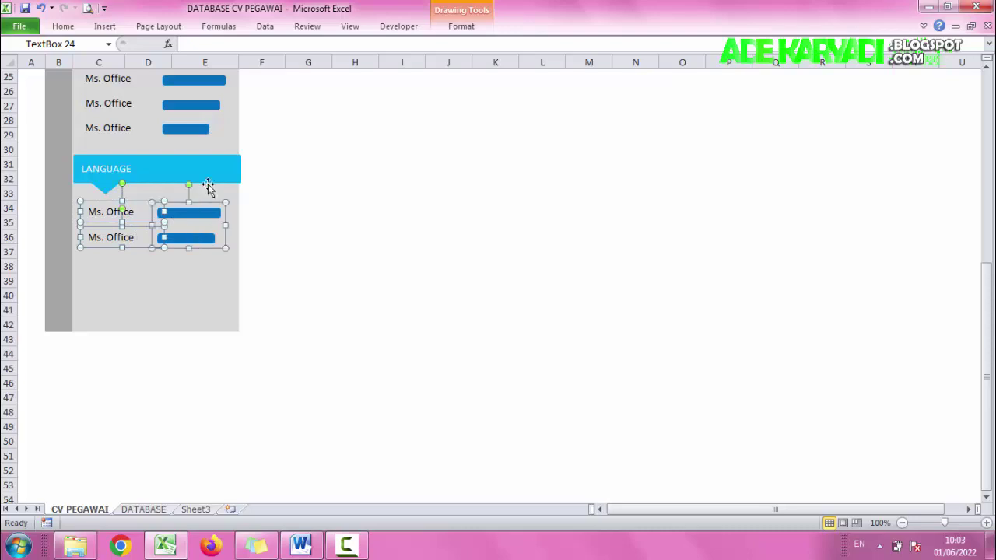
pyautogui.keyDown('shift'); pyautogui.click(210, 188); pyautogui.keyUp('shift')
pyautogui.moveTo(202, 220); pyautogui.dragTo(201, 229)
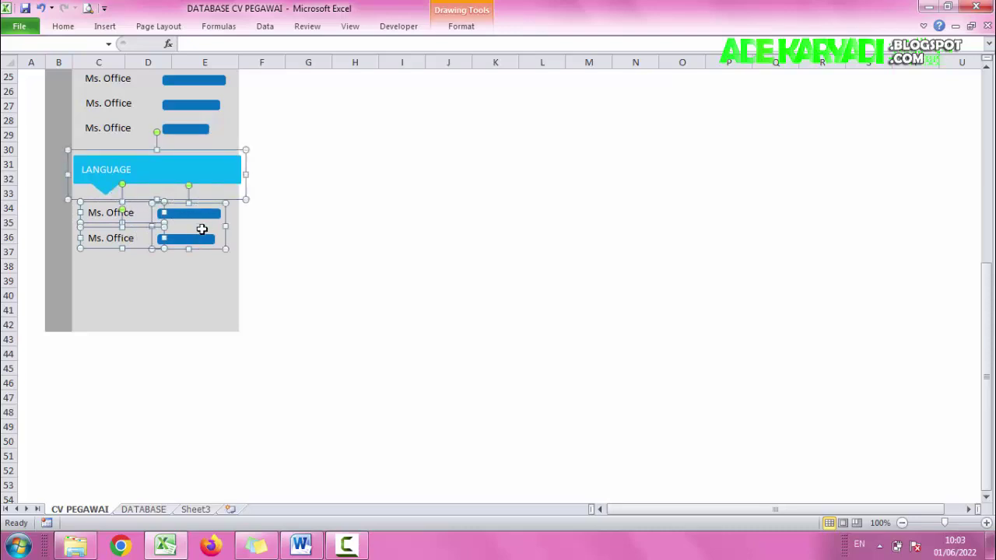
pyautogui.press('Down')
pyautogui.press('Down')
pyautogui.press('Down')
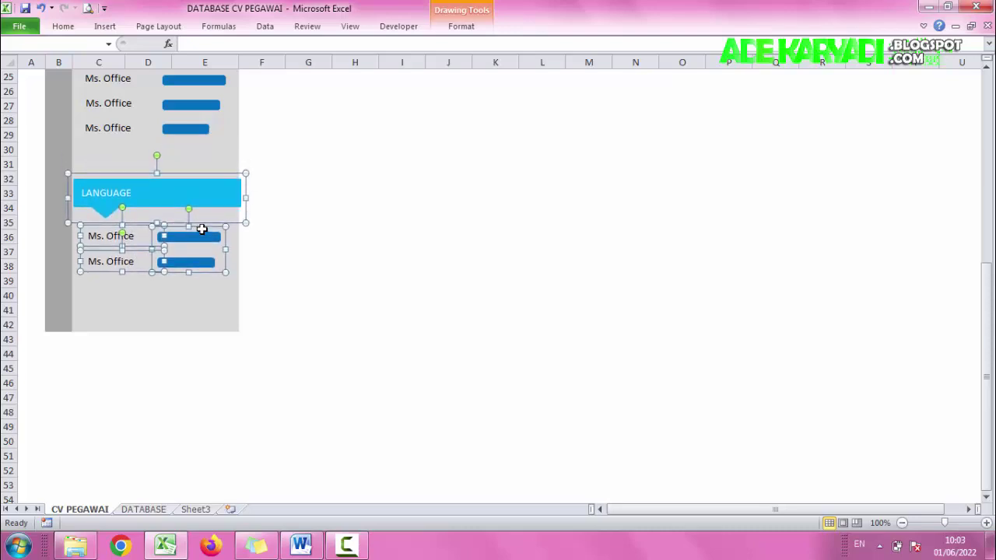
pyautogui.press('Down')
# Lower the SKILL banner, its three Ms. Office labels and bars slightly, then deselect
pyautogui.scroll(1, 303, 213)
pyautogui.scroll(2, 303, 216)
pyautogui.scroll(2, 280, 233)
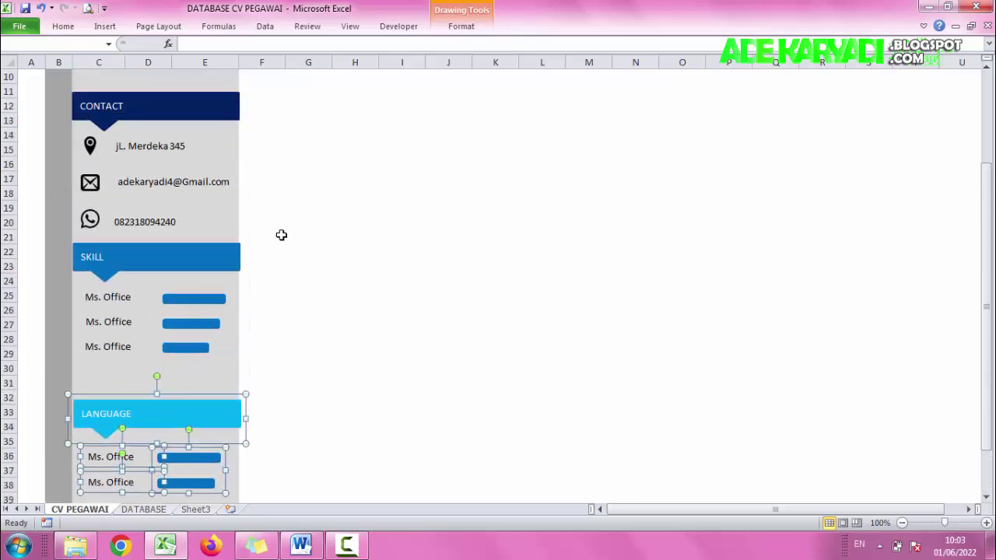
pyautogui.scroll(1, 233, 257)
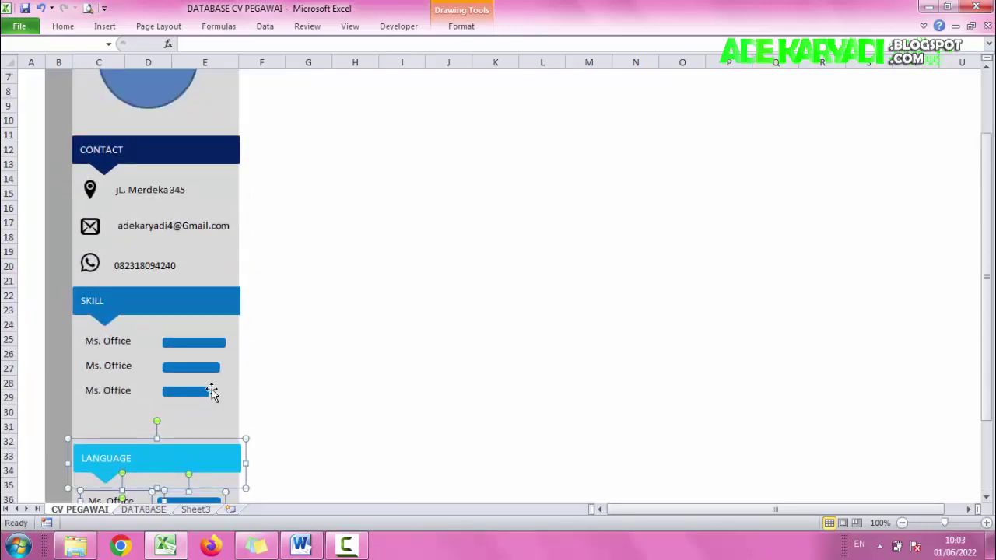
pyautogui.scroll(-1, 211, 389)
pyautogui.scroll(-1, 233, 374)
pyautogui.click(162, 305)
pyautogui.keyDown('shift'); pyautogui.click(127, 303); pyautogui.keyUp('shift')
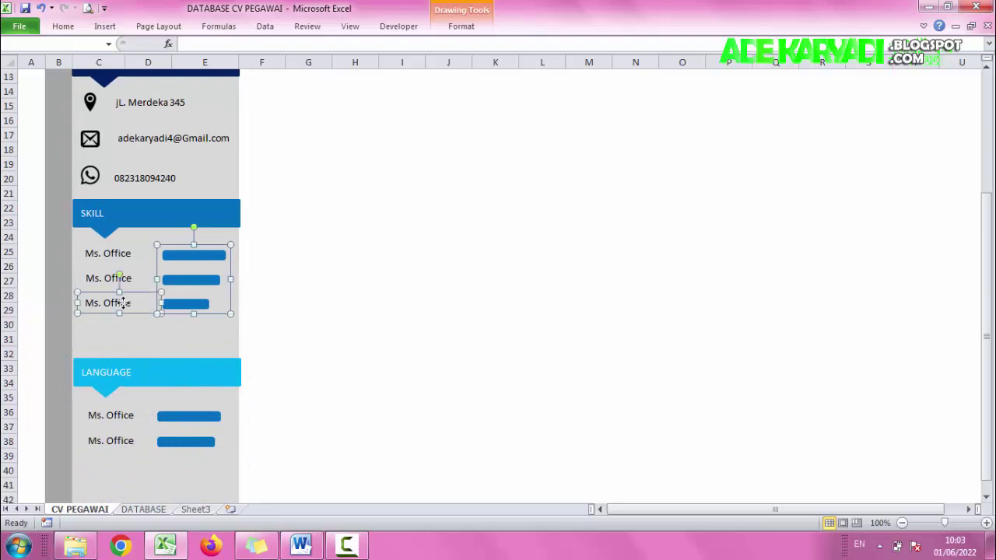
pyautogui.keyDown('shift'); pyautogui.click(125, 279); pyautogui.keyUp('shift')
pyautogui.keyDown('shift'); pyautogui.click(130, 253); pyautogui.keyUp('shift')
pyautogui.keyDown('shift'); pyautogui.click(150, 217); pyautogui.keyUp('shift')
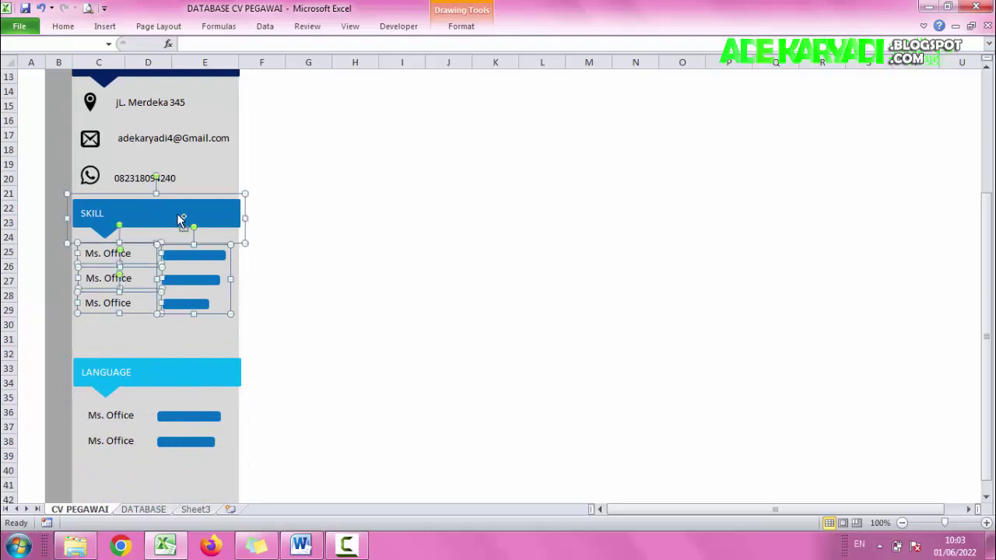
pyautogui.press('Down')
pyautogui.press('Down')
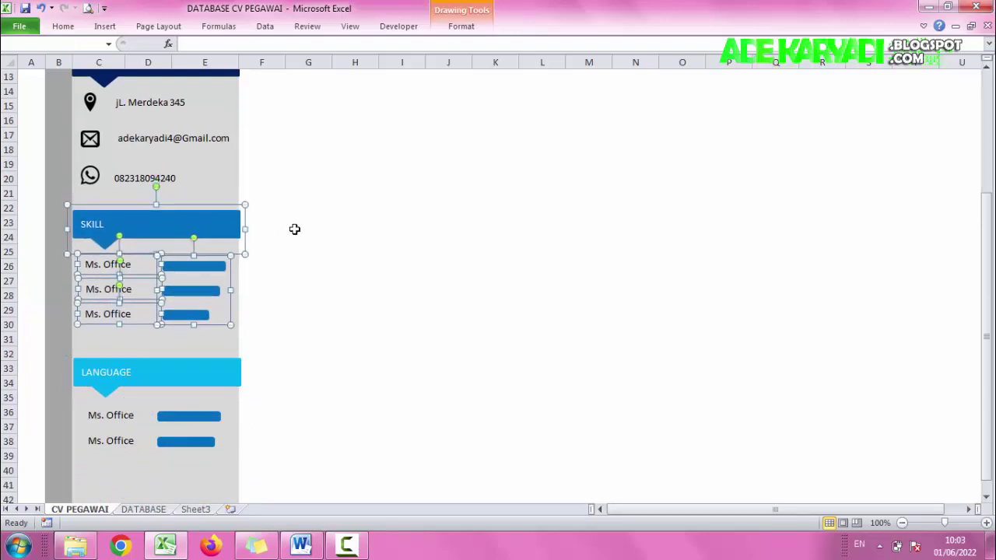
pyautogui.press('Down')
pyautogui.press('Down')
pyautogui.press('Down')
pyautogui.click(374, 233)
pyautogui.scroll(2, 282, 231)
pyautogui.scroll(-4, 283, 231)
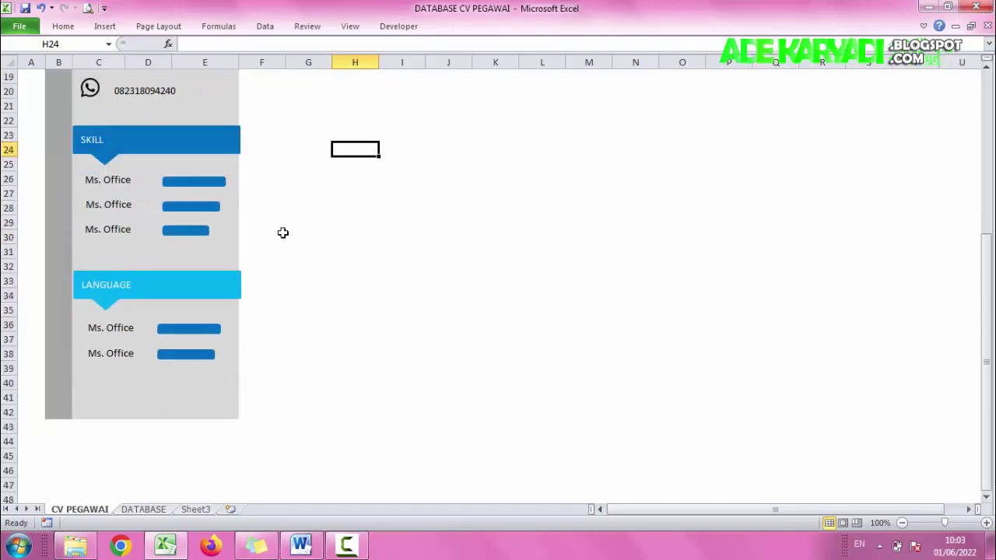
pyautogui.scroll(4, 343, 231)
pyautogui.scroll(2, 344, 231)
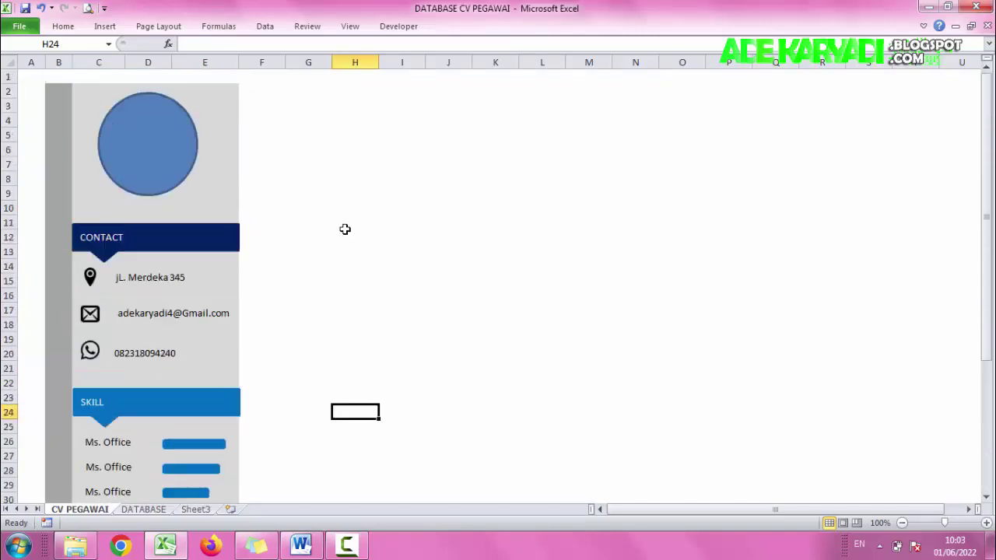
# Select columns F to J down to row 42 and choose a border line colour
pyautogui.moveTo(261, 91)
pyautogui.mouseDown()
pyautogui.moveTo(461, 312)
pyautogui.moveTo(459, 477)
pyautogui.mouseUp()
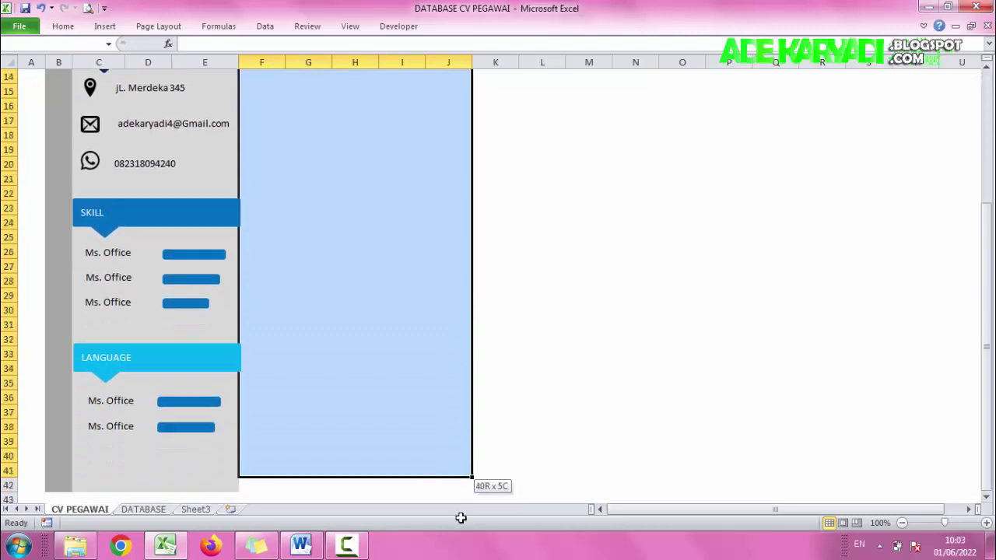
pyautogui.moveTo(459, 478); pyautogui.dragTo(456, 471)
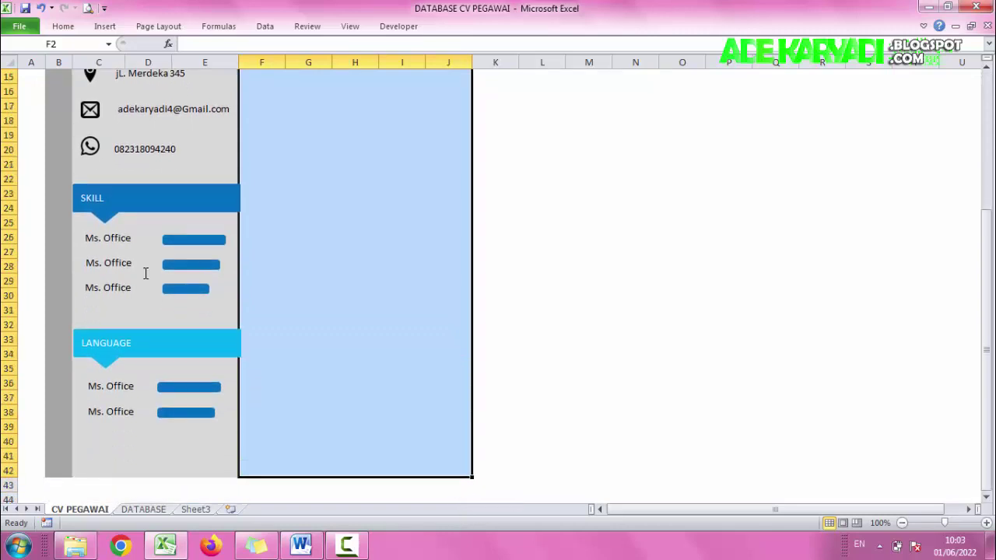
pyautogui.click(63, 26)
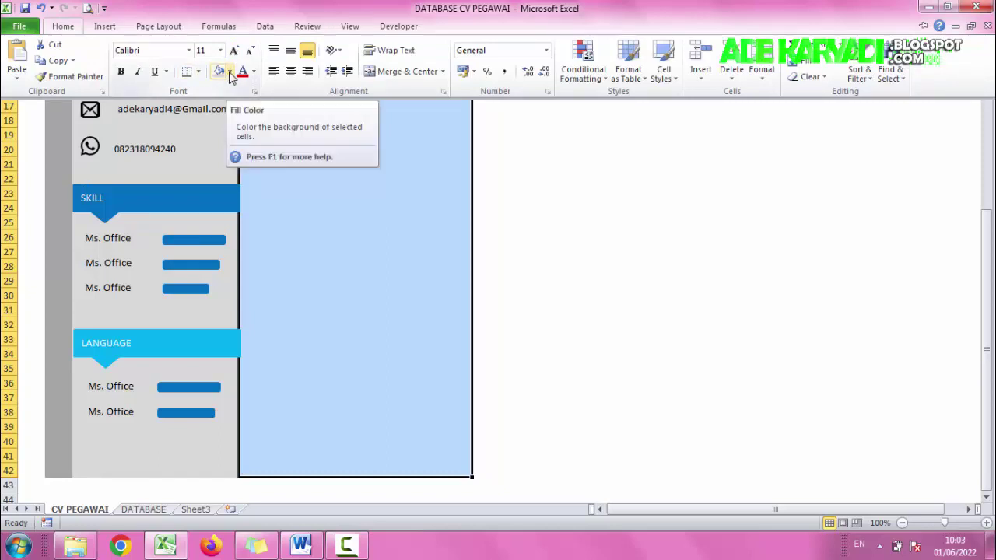
pyautogui.click(198, 72)
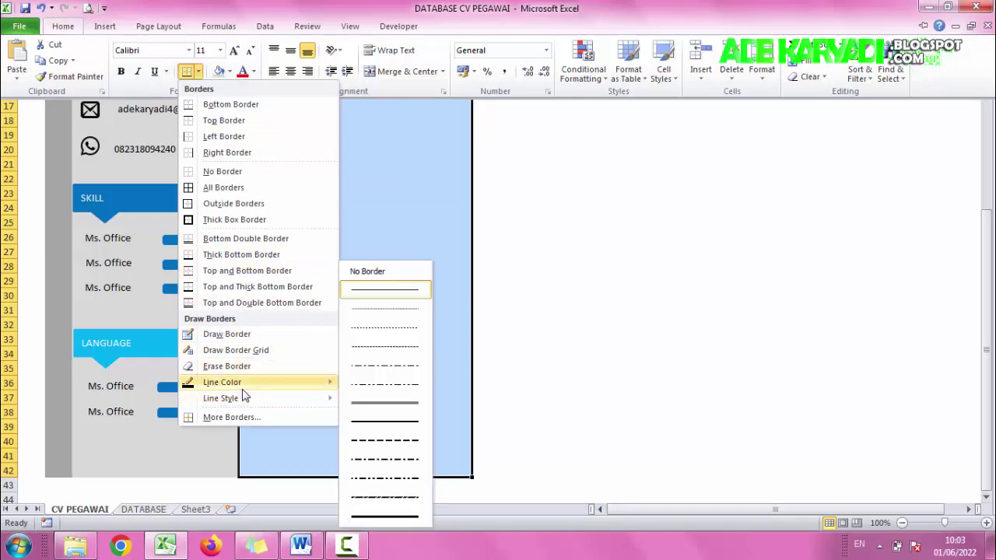
pyautogui.moveTo(257, 382)
pyautogui.click(358, 489)
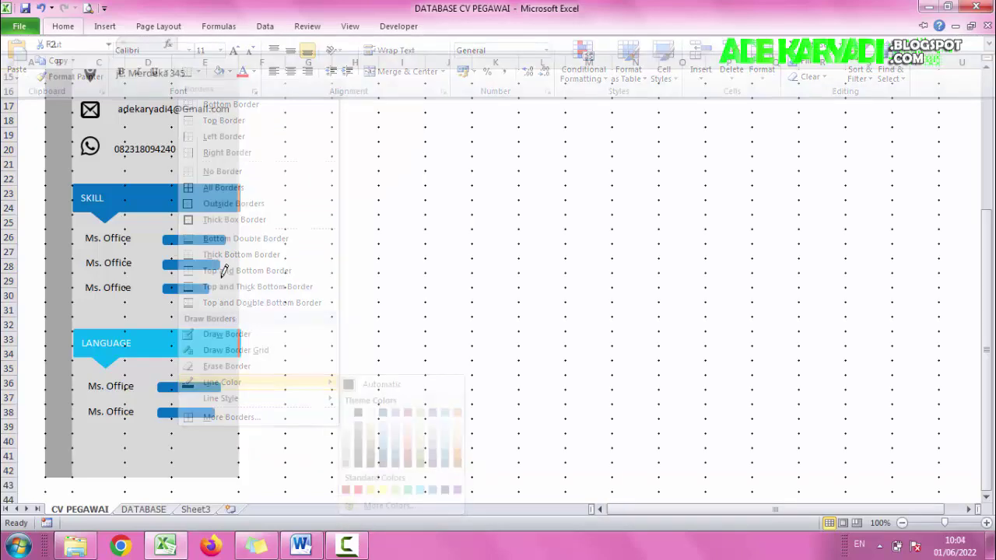
# Apply a right border along column J and deselect to check it
pyautogui.click(67, 26)
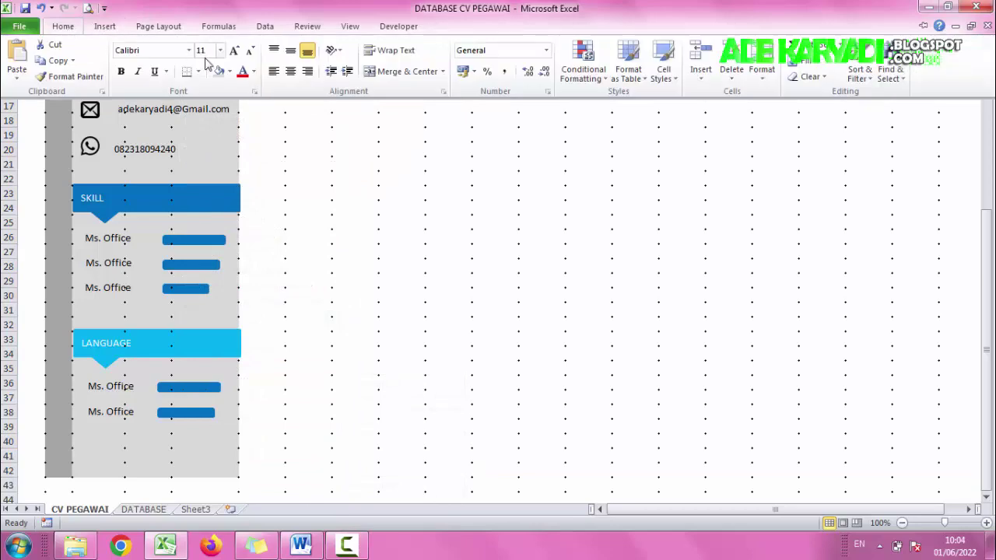
pyautogui.click(199, 71)
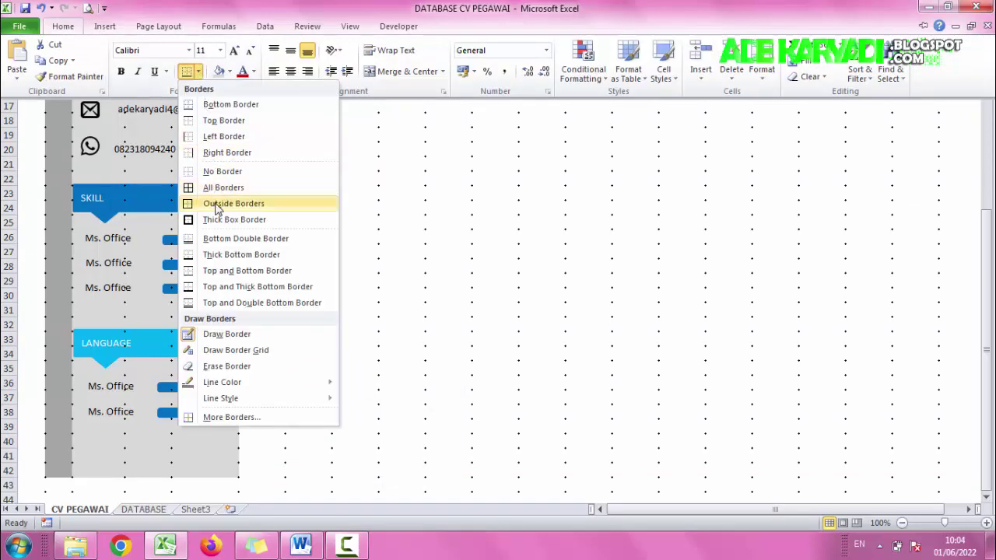
pyautogui.click(218, 152)
pyautogui.scroll(5, 516, 182)
pyautogui.click(516, 182)
pyautogui.scroll(-5, 458, 278)
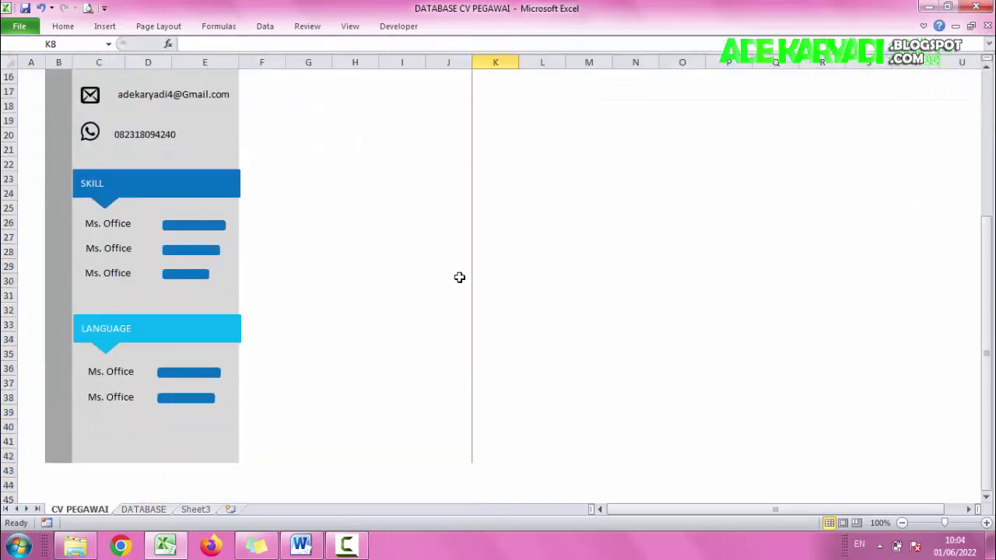
pyautogui.scroll(5, 468, 146)
pyautogui.moveTo(305, 95); pyautogui.dragTo(405, 201)
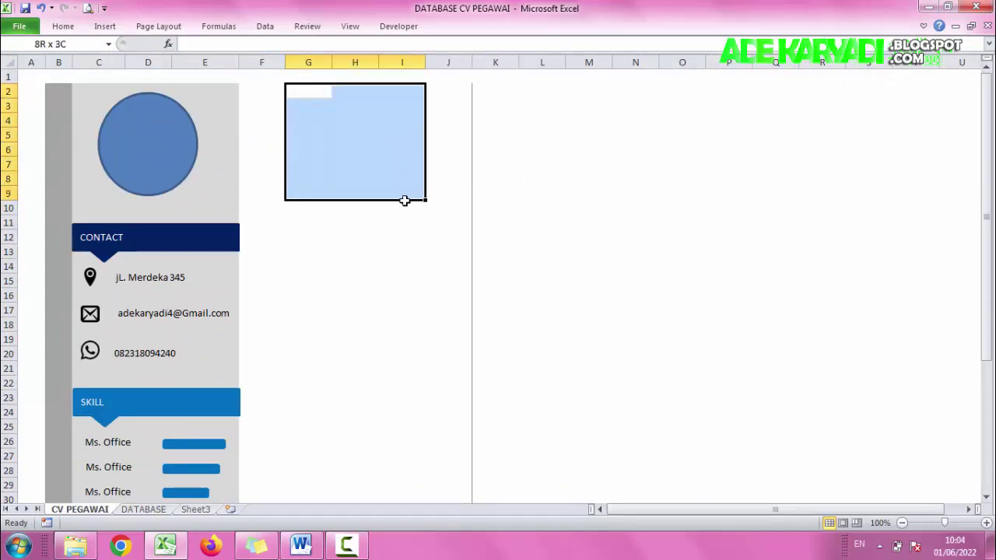
pyautogui.click(597, 202)
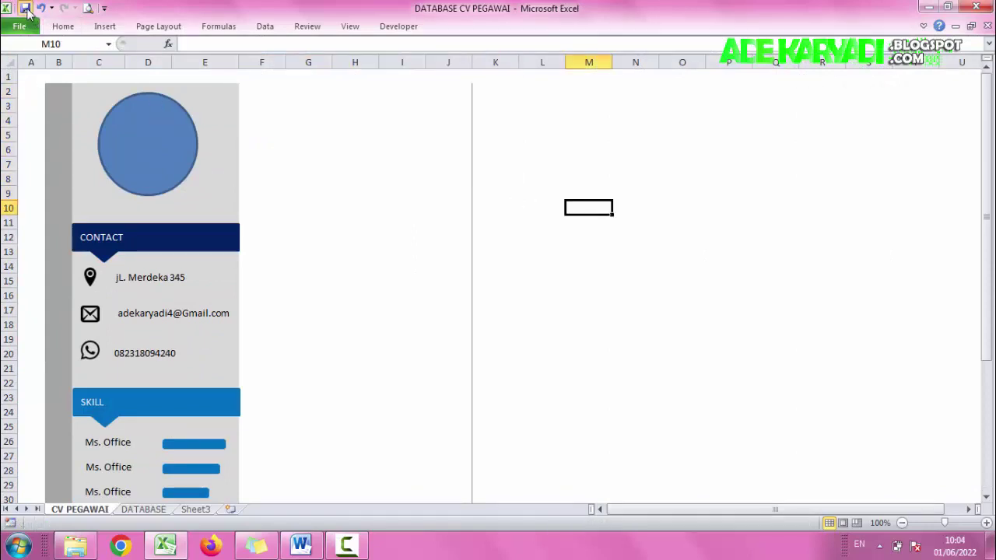
# Widen columns G through I equally
pyautogui.moveTo(305, 95)
pyautogui.mouseDown()
pyautogui.moveTo(403, 137)
pyautogui.moveTo(422, 118)
pyautogui.mouseUp()
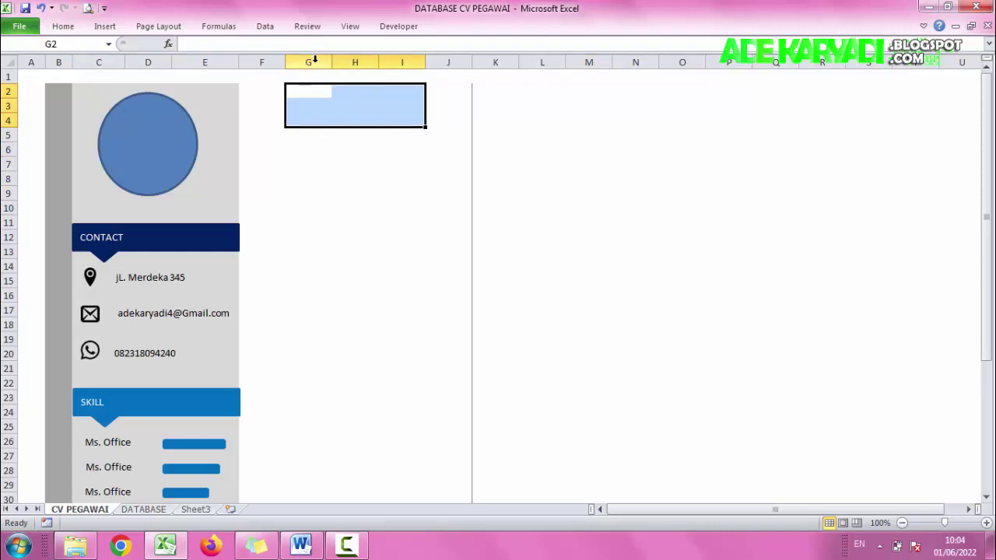
pyautogui.moveTo(311, 62); pyautogui.dragTo(401, 62)
pyautogui.moveTo(330, 63); pyautogui.dragTo(366, 62)
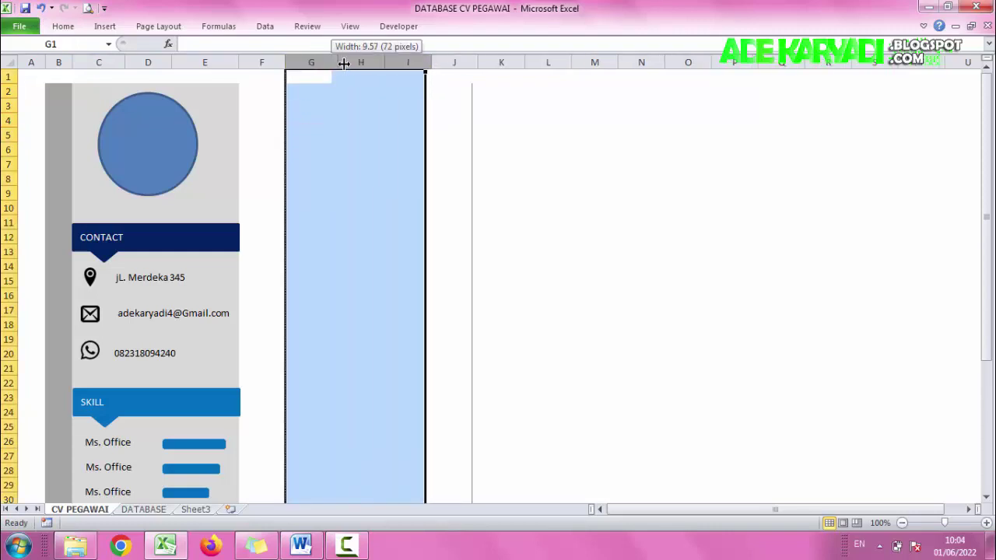
pyautogui.click(413, 148)
# Merge and centre G3:I6, then enter the CV owner's name there
pyautogui.moveTo(315, 98); pyautogui.dragTo(481, 143)
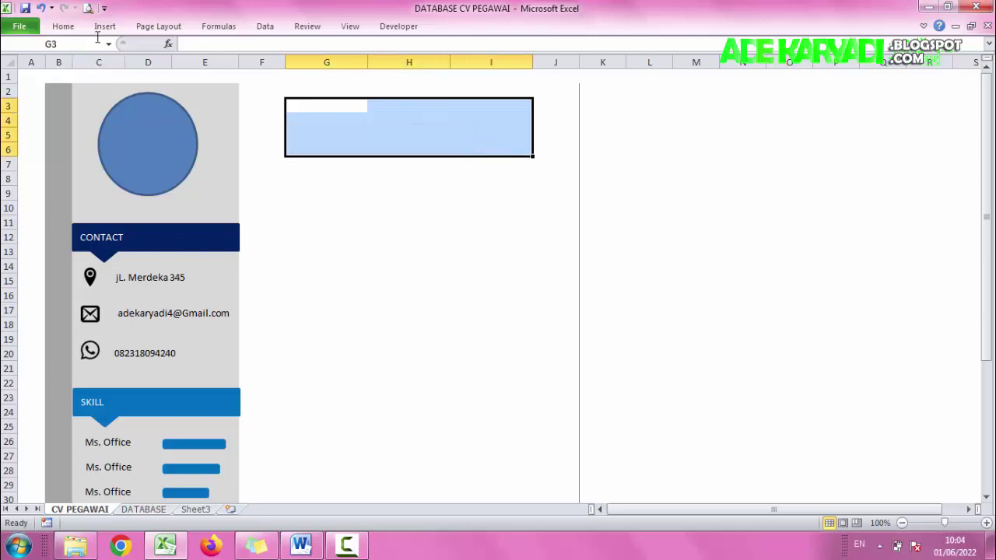
pyautogui.click(67, 27)
pyautogui.click(399, 71)
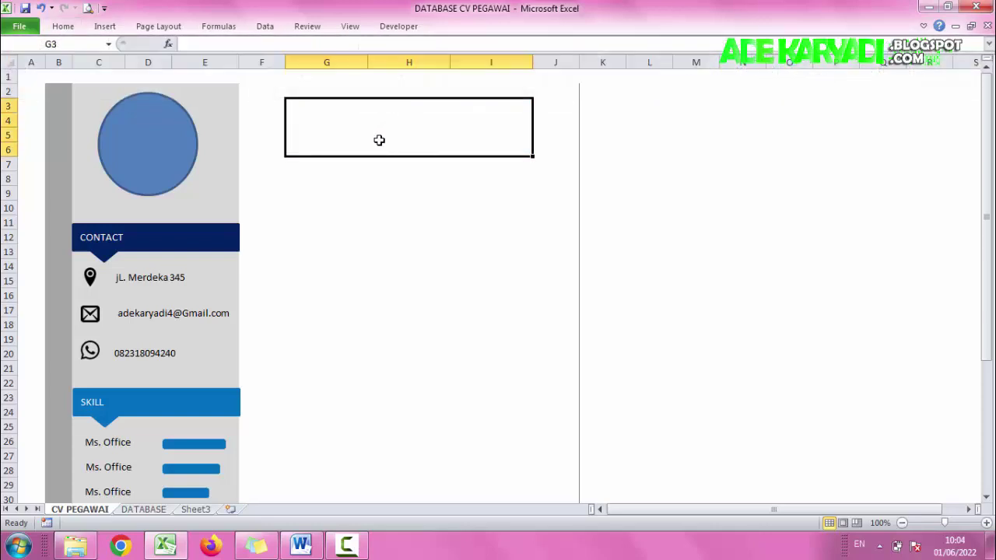
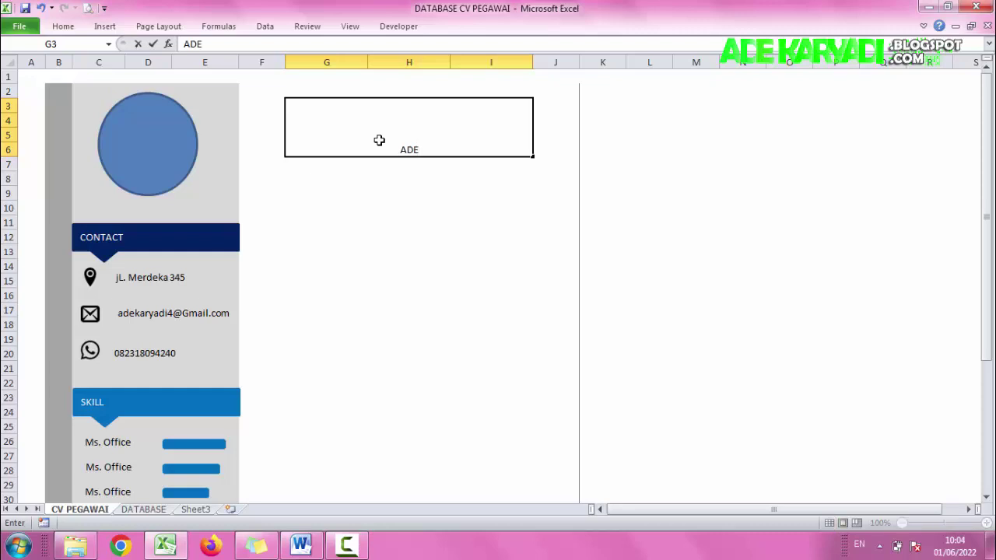
pyautogui.press('Return')
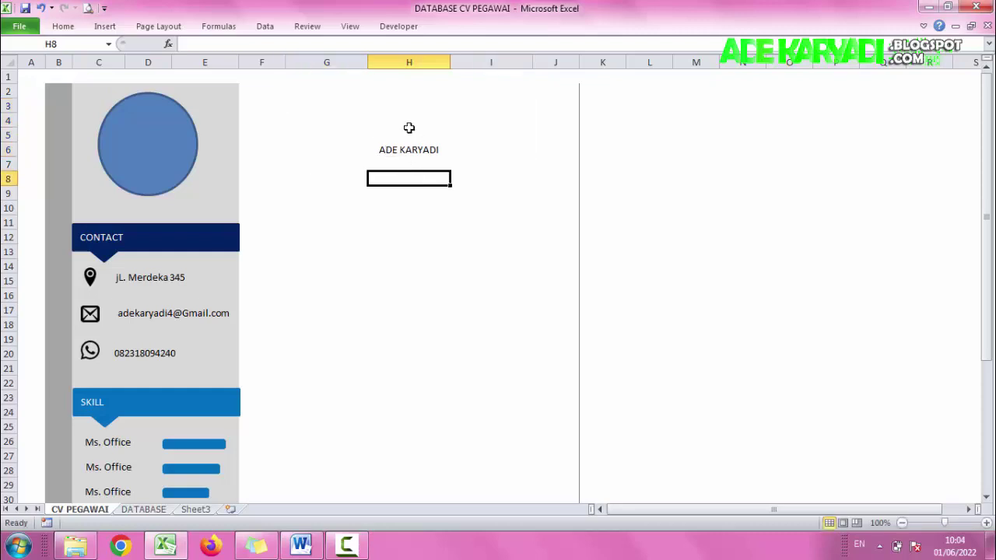
# Format the name as middle-aligned, bold, 26 pt text
pyautogui.click(408, 127)
pyautogui.click(63, 27)
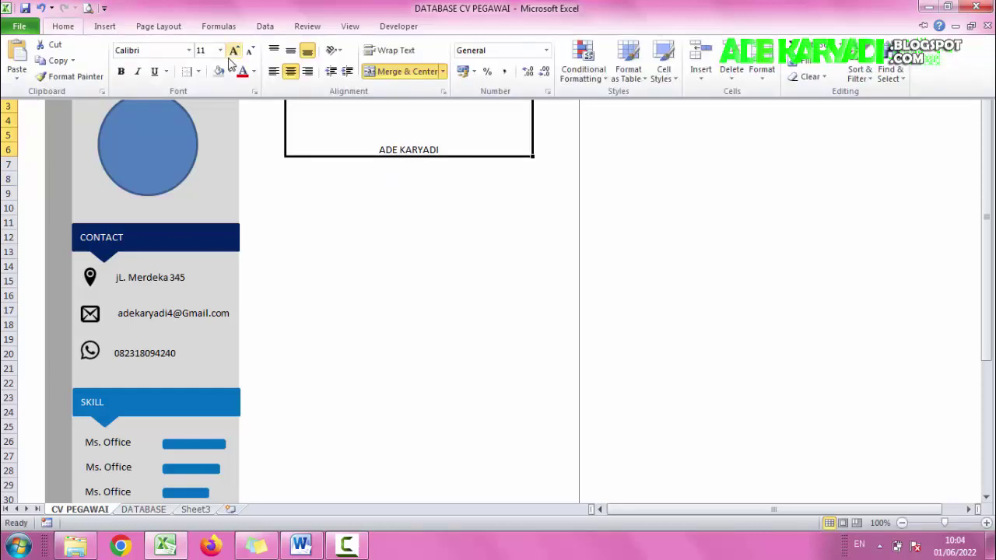
pyautogui.click(290, 50)
pyautogui.click(76, 28)
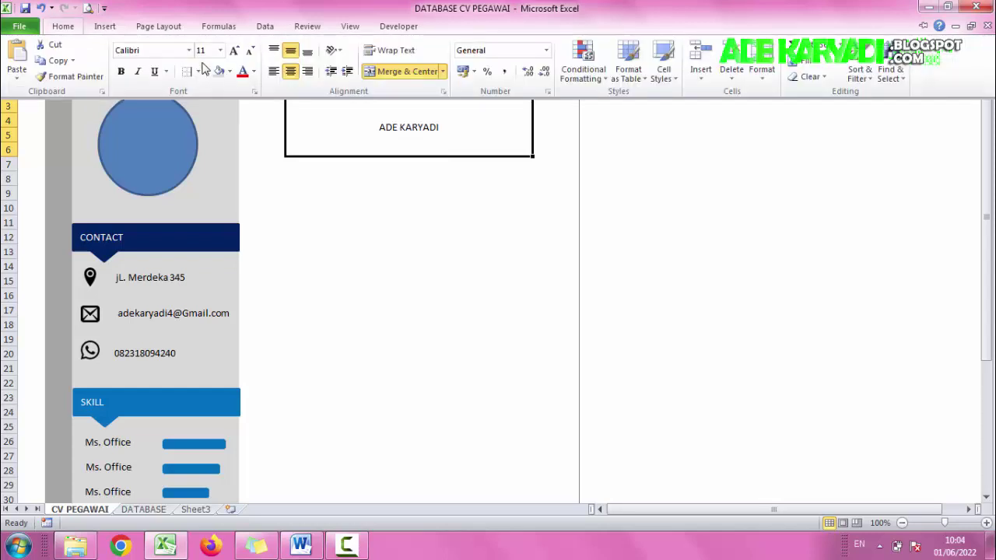
pyautogui.click(120, 71)
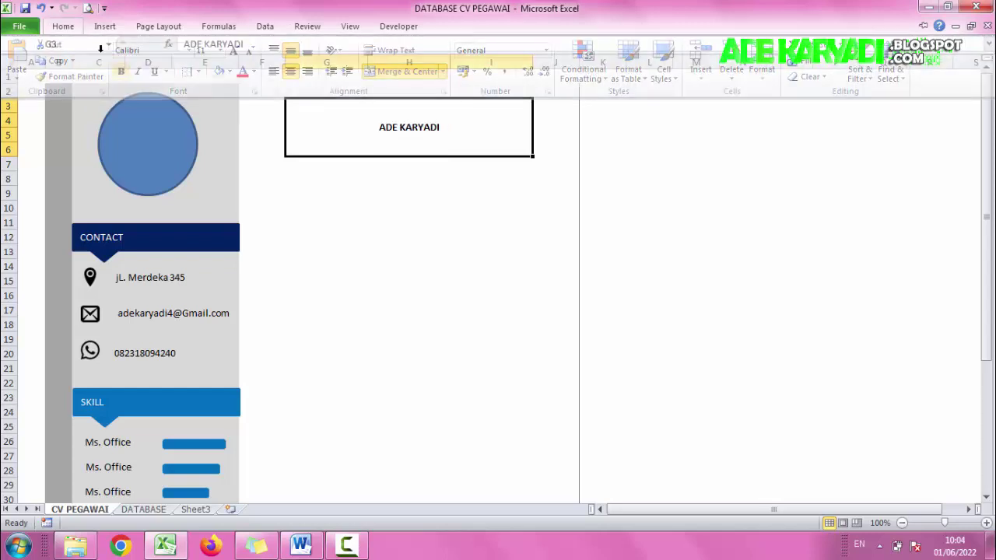
pyautogui.click(70, 28)
pyautogui.click(221, 50)
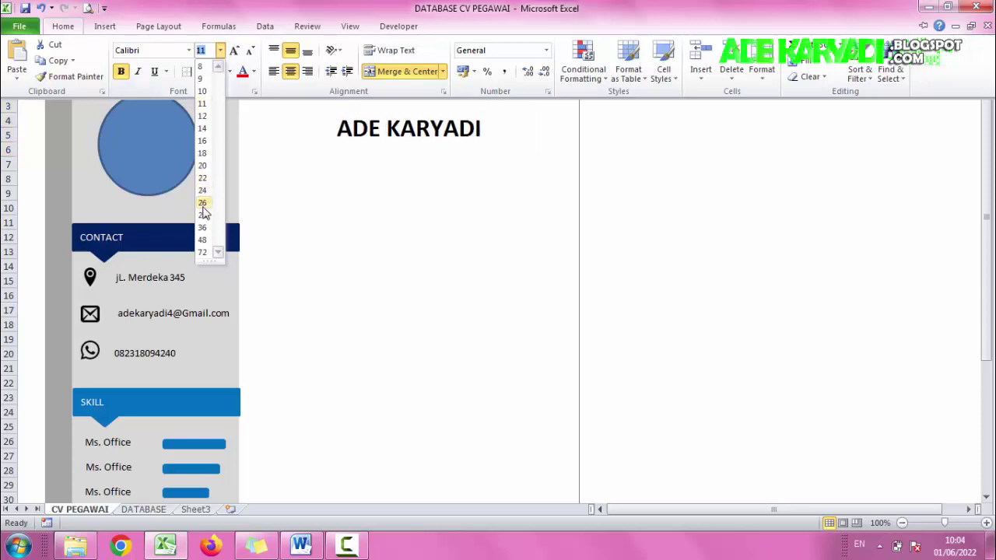
pyautogui.click(203, 208)
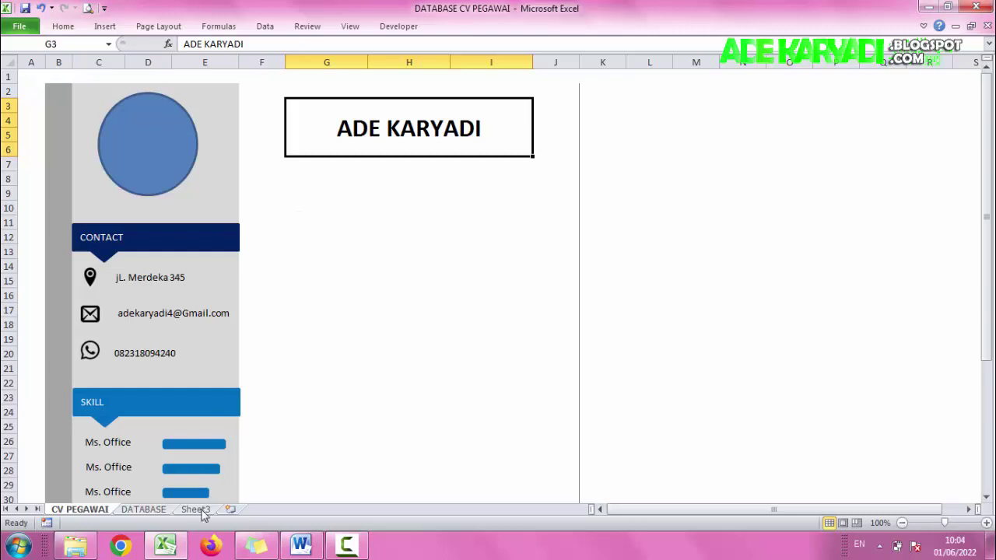
# Look over the Word CV template for reference before adding the subtitle
pyautogui.click(319, 166)
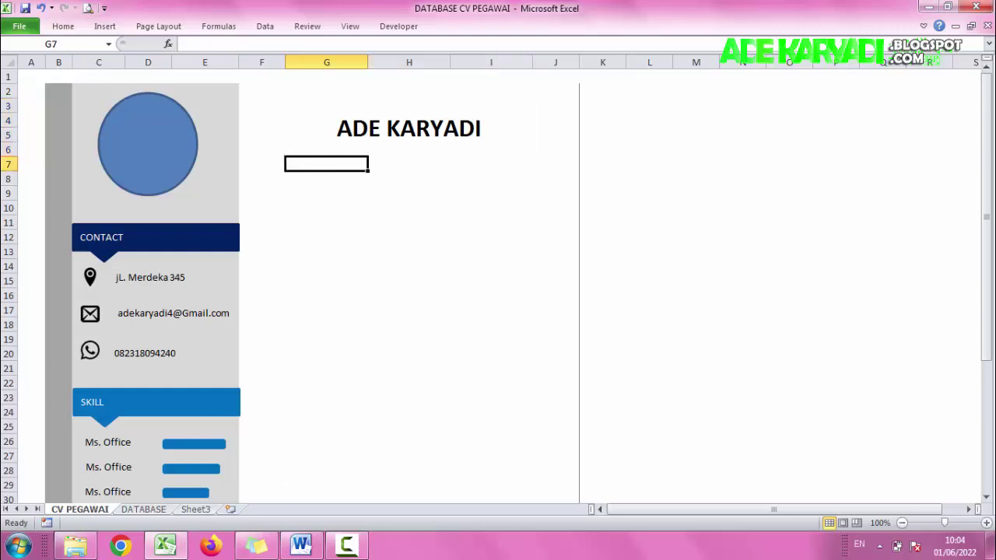
pyautogui.click(304, 549)
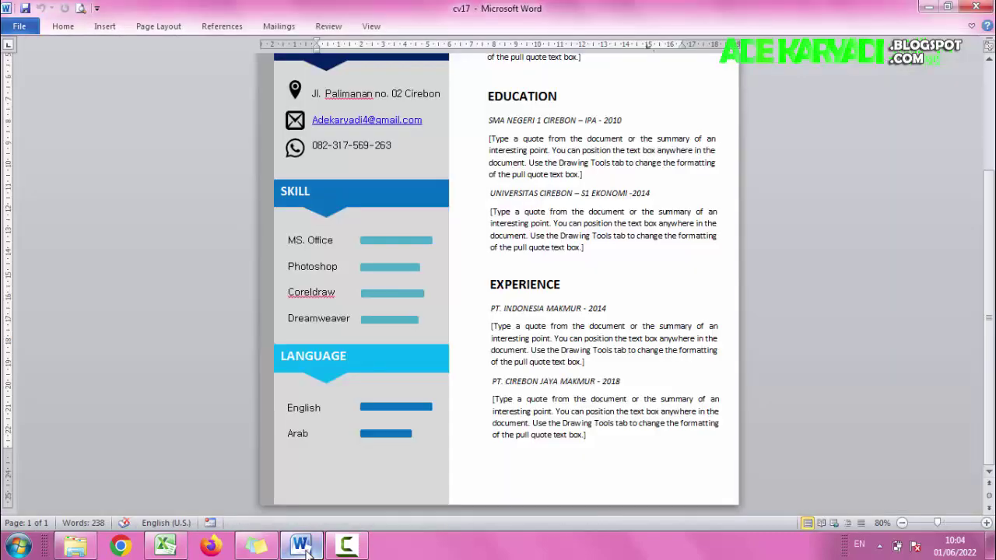
pyautogui.scroll(3, 647, 317)
pyautogui.scroll(1, 647, 317)
pyautogui.scroll(2, 648, 317)
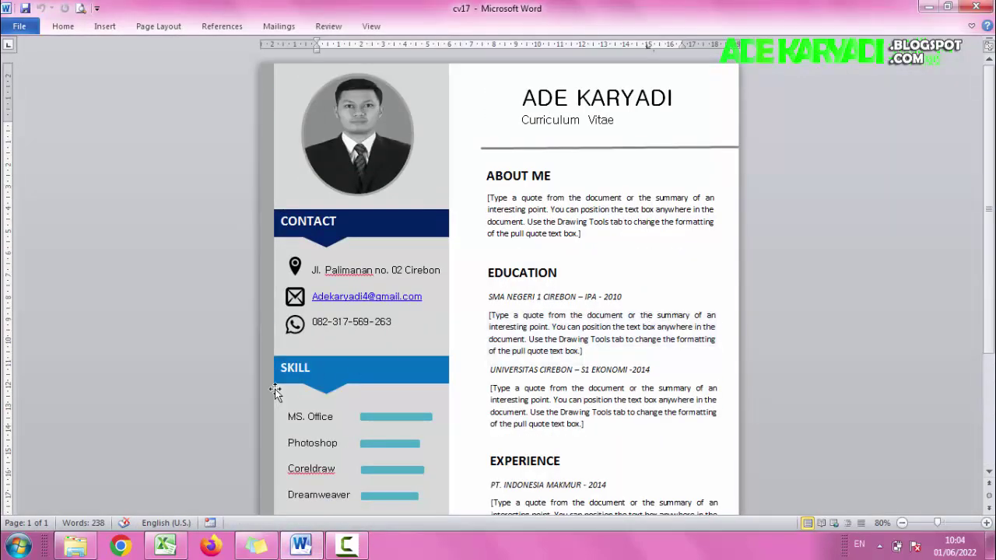
pyautogui.click(301, 546)
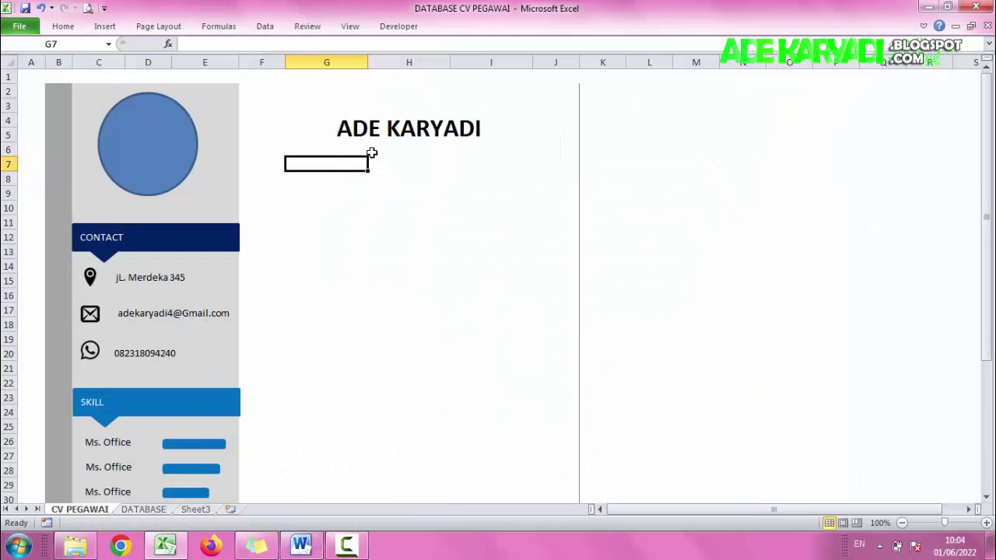
# Enter the subtitle 'Curriculum Vitae' in cell G7
pyautogui.click(372, 153)
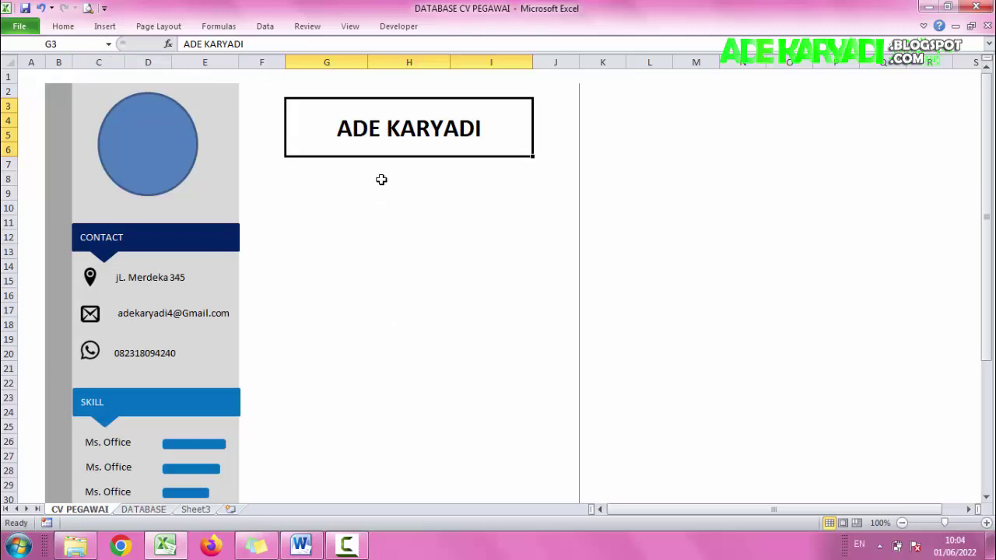
pyautogui.click(359, 164)
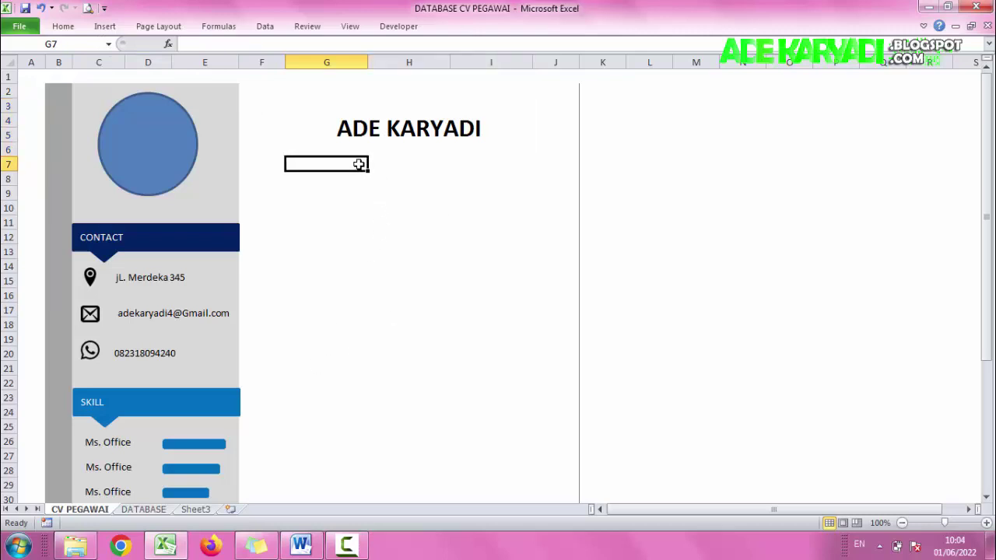
pyautogui.write('culum Vitae')
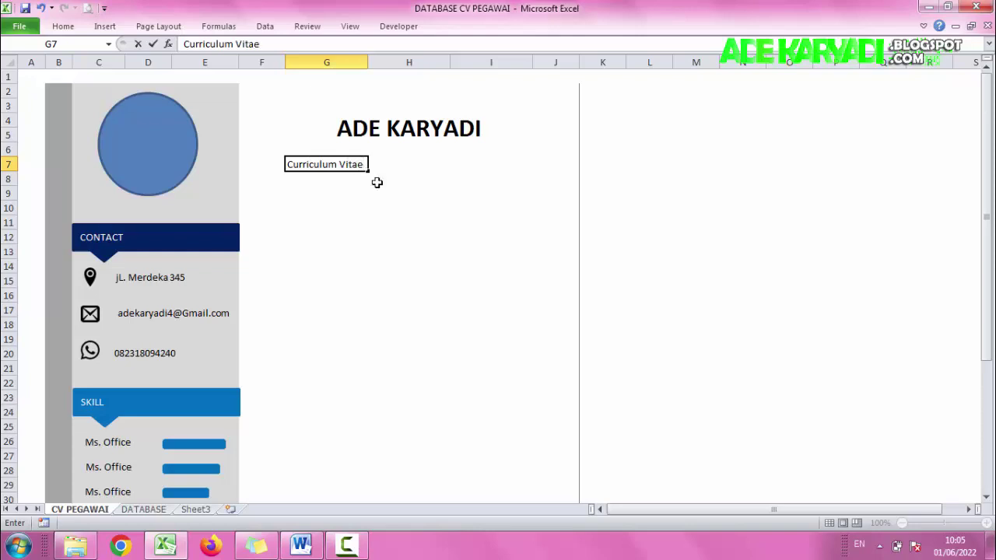
pyautogui.click(373, 182)
# Make the name title left-aligned and bottom-aligned in its merged cell
pyautogui.click(343, 170)
pyautogui.click(363, 138)
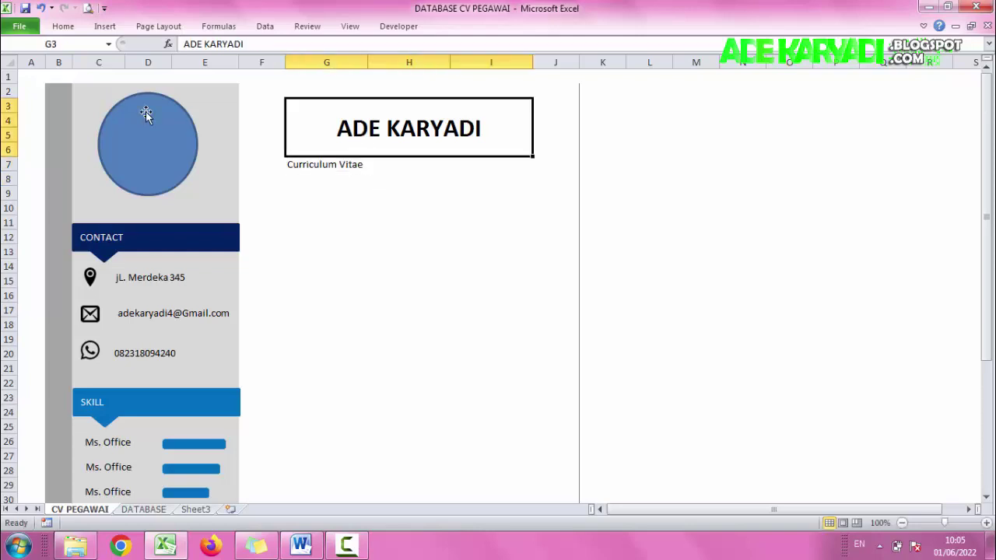
pyautogui.click(65, 28)
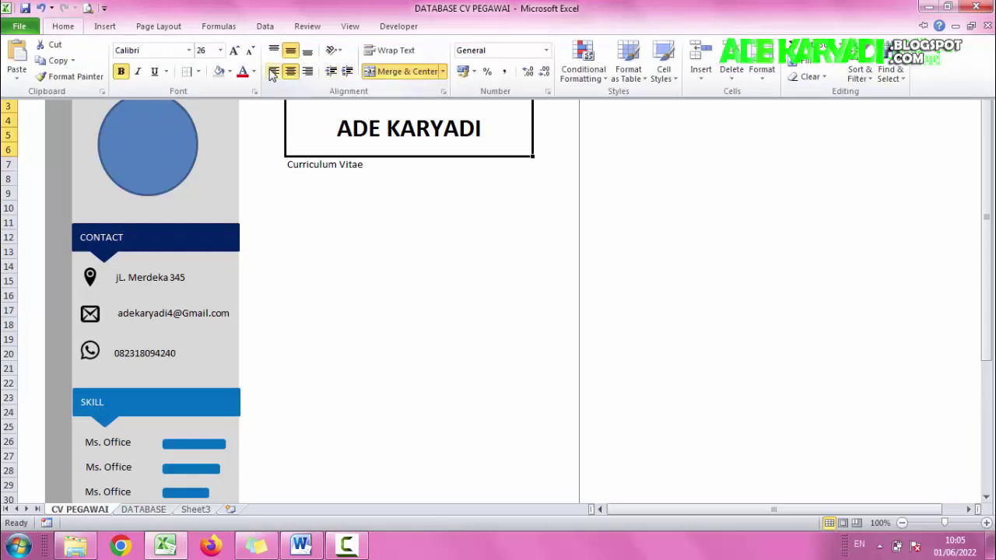
pyautogui.click(273, 71)
pyautogui.click(65, 27)
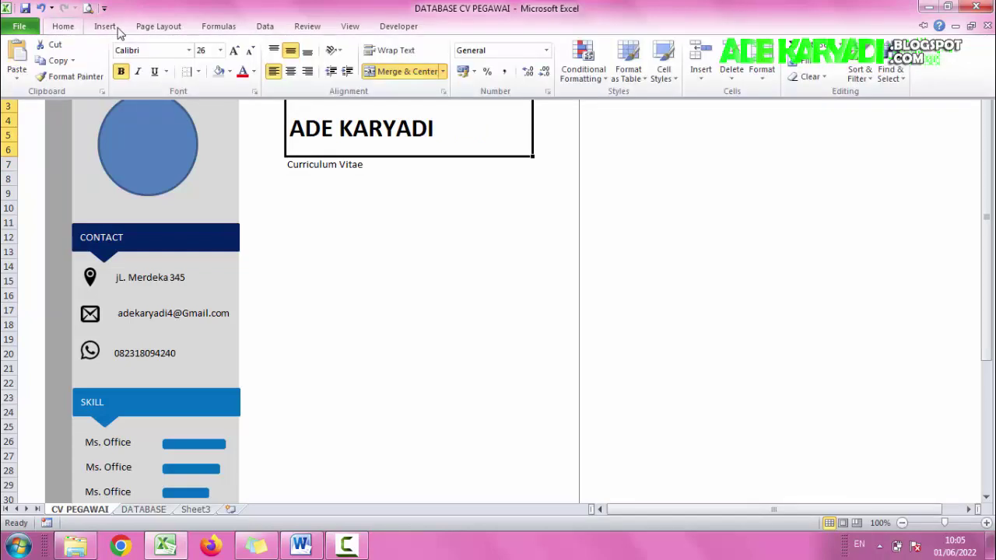
pyautogui.click(309, 51)
pyautogui.click(424, 195)
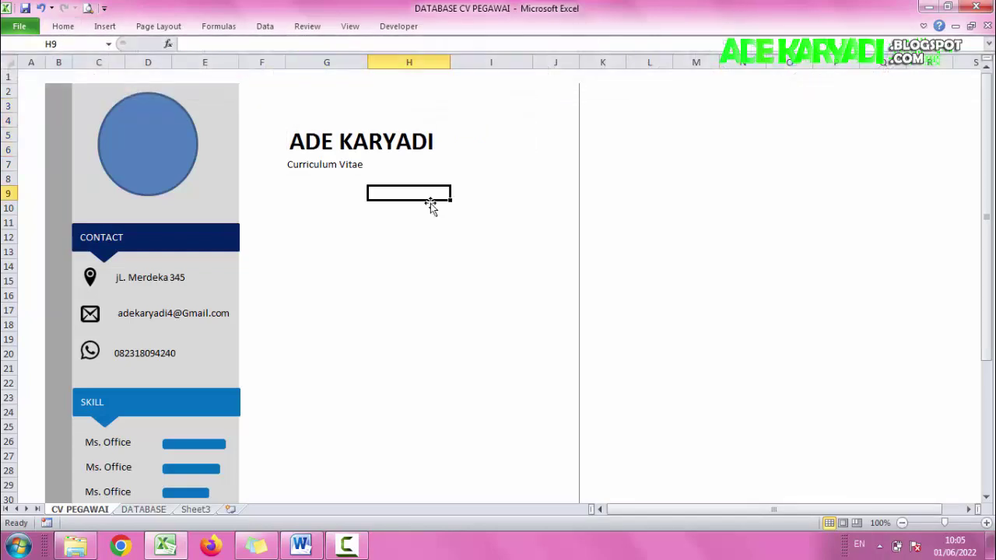
pyautogui.click(388, 149)
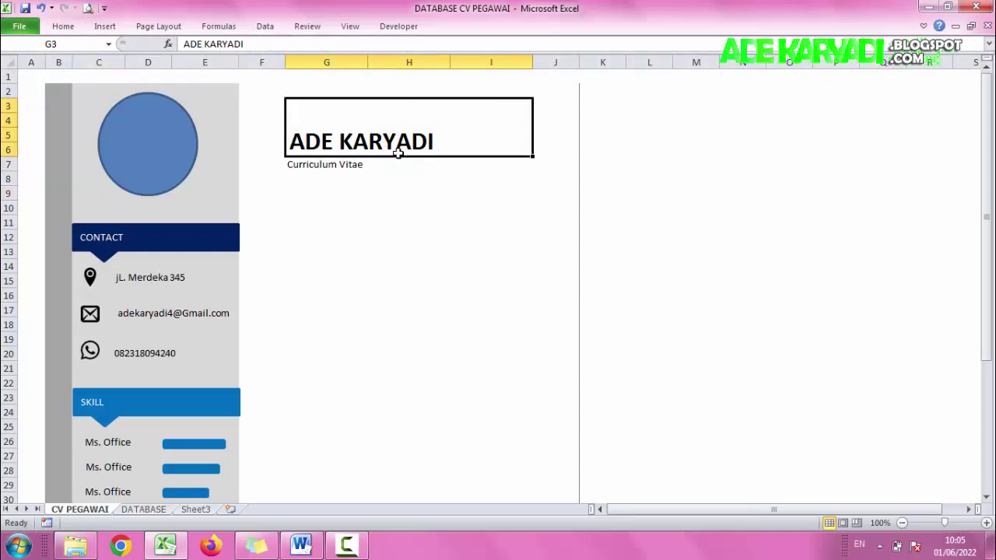
pyautogui.click(409, 211)
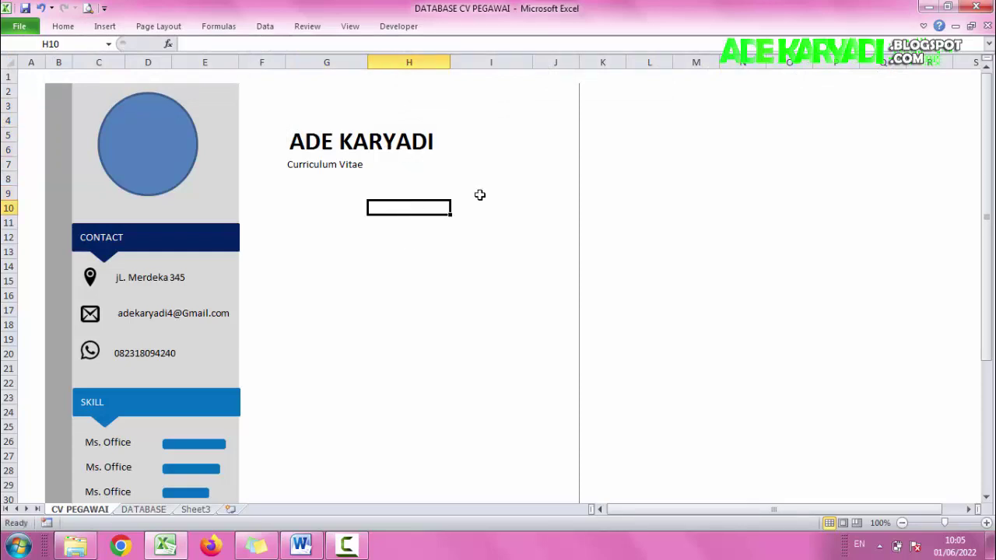
# Narrow column I to about 71 pixels, comparing against the Word CV
pyautogui.click(476, 63)
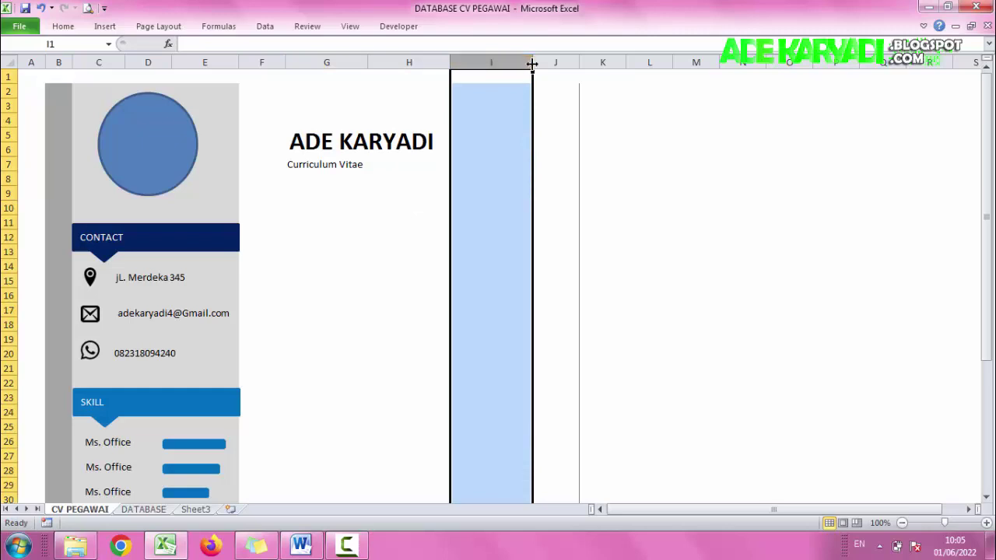
pyautogui.moveTo(532, 62); pyautogui.dragTo(429, 62)
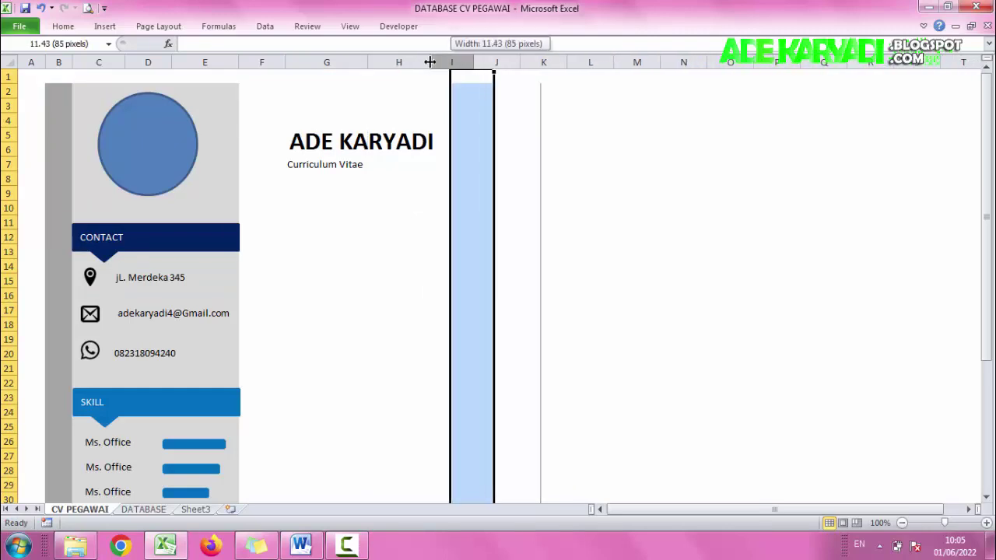
pyautogui.click(468, 135)
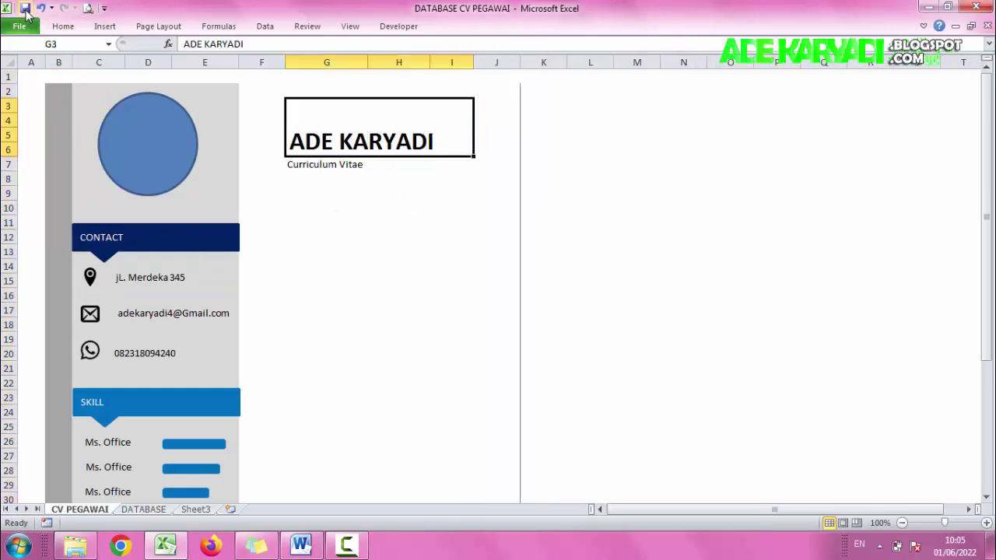
pyautogui.click(302, 544)
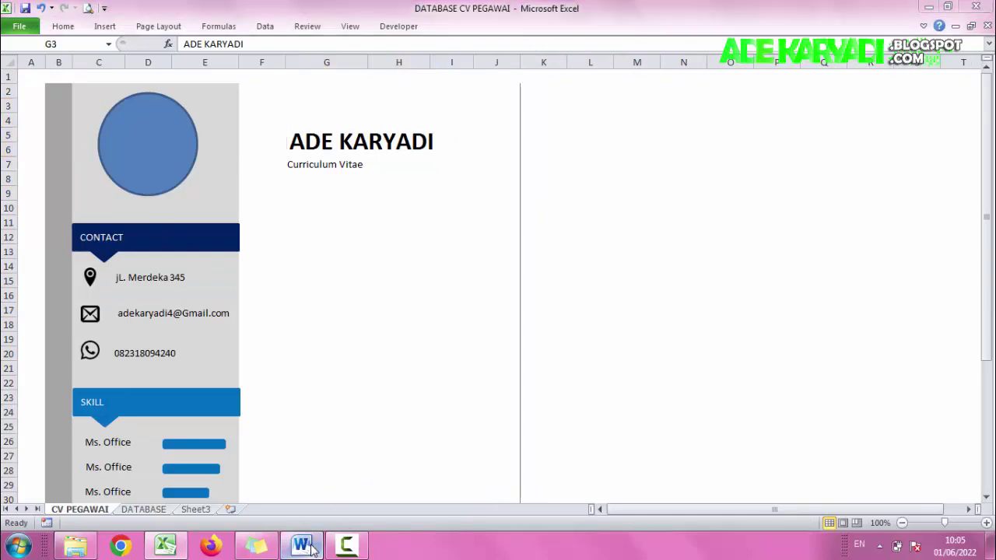
pyautogui.click(311, 548)
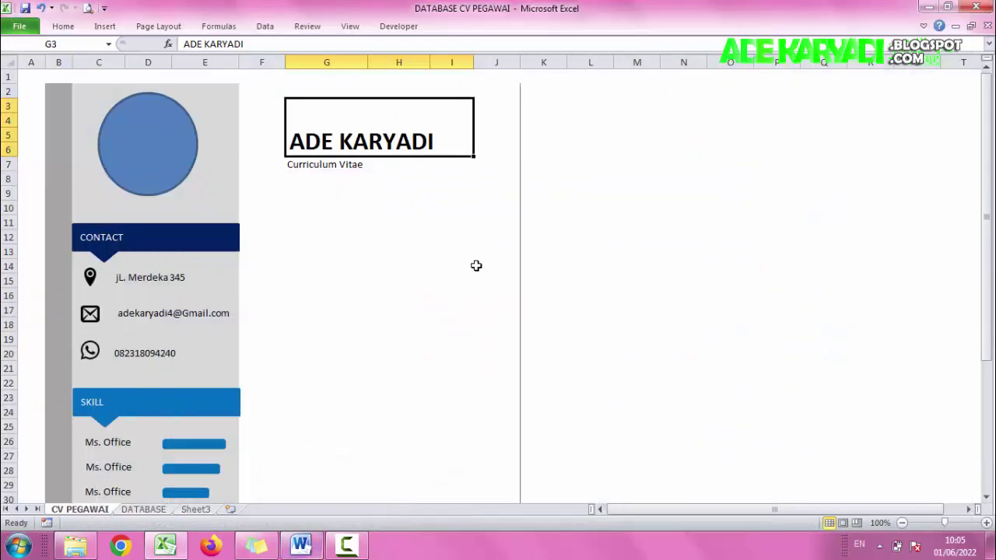
# Draw a border line under G8:J8 beneath the subtitle, then bring up the Word CV
pyautogui.moveTo(506, 182)
pyautogui.mouseDown()
pyautogui.moveTo(283, 178)
pyautogui.moveTo(296, 178)
pyautogui.mouseUp()
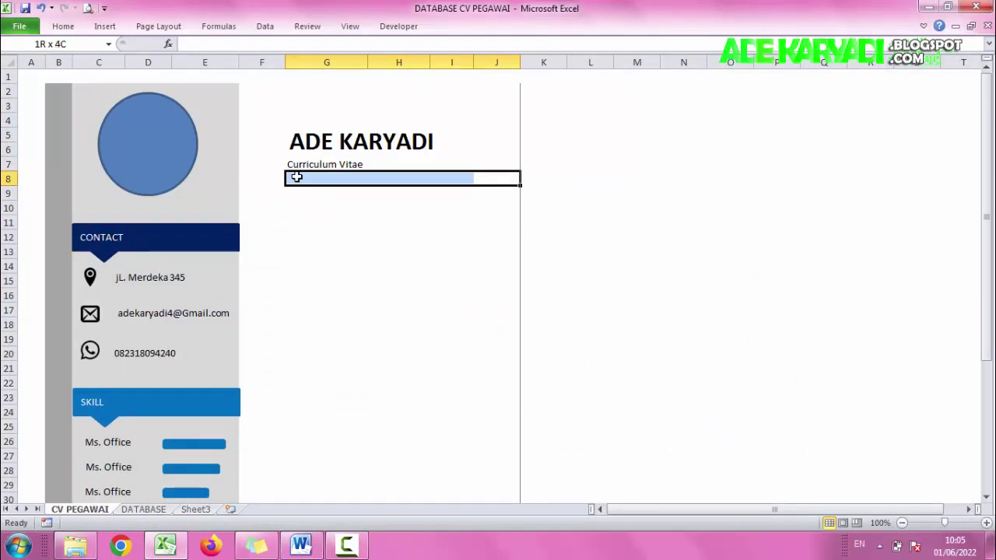
pyautogui.click(66, 26)
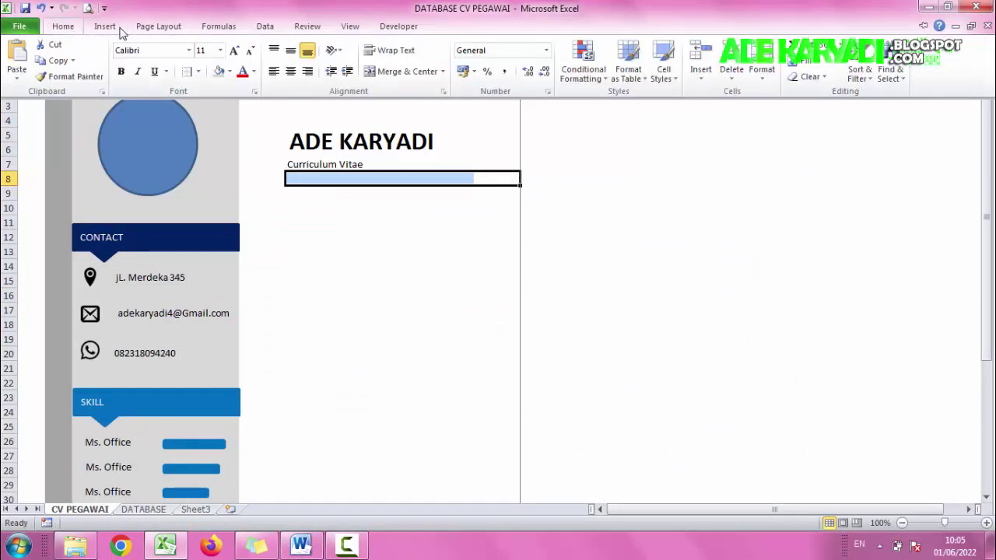
pyautogui.click(196, 71)
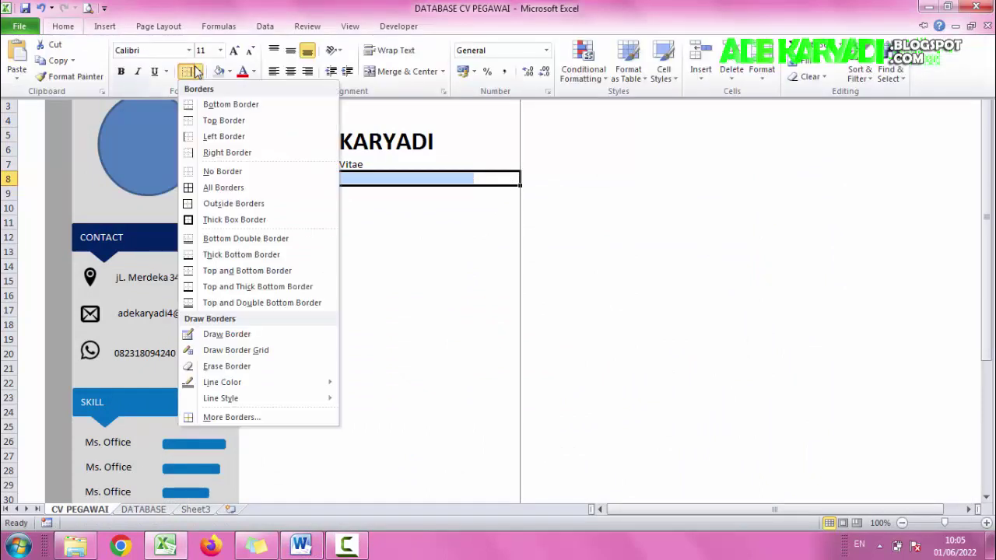
pyautogui.click(210, 259)
pyautogui.click(379, 253)
pyautogui.click(616, 209)
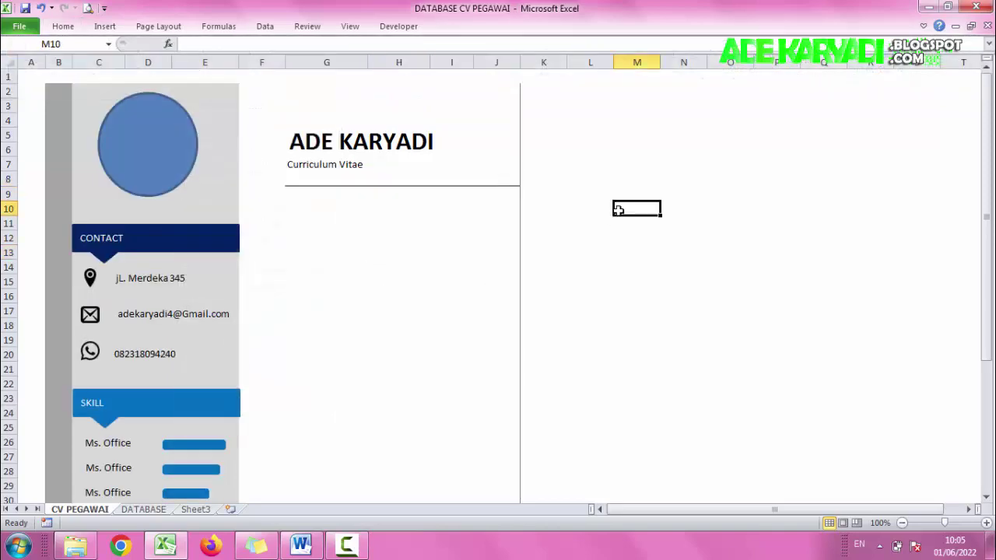
pyautogui.scroll(-3, 437, 249)
pyautogui.scroll(3, 437, 249)
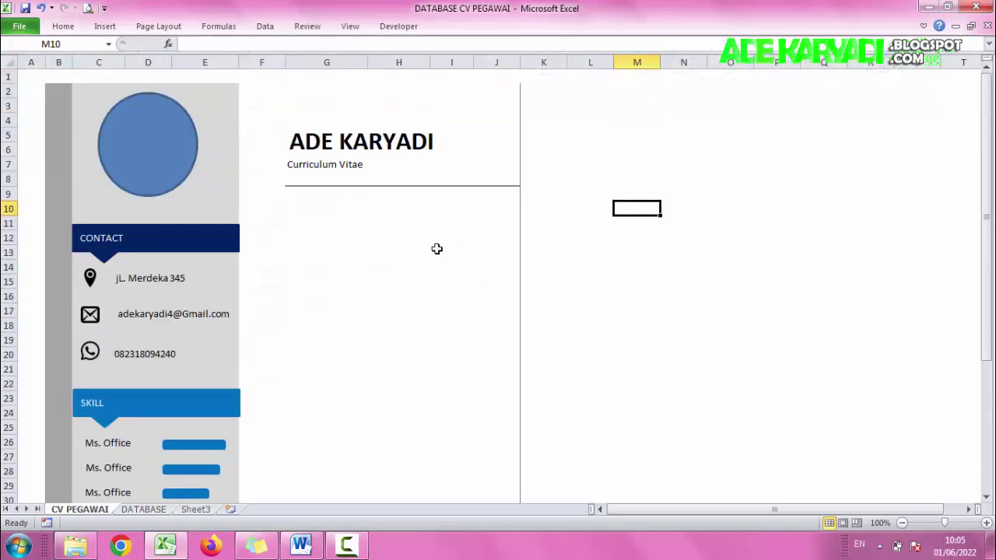
pyautogui.click(303, 546)
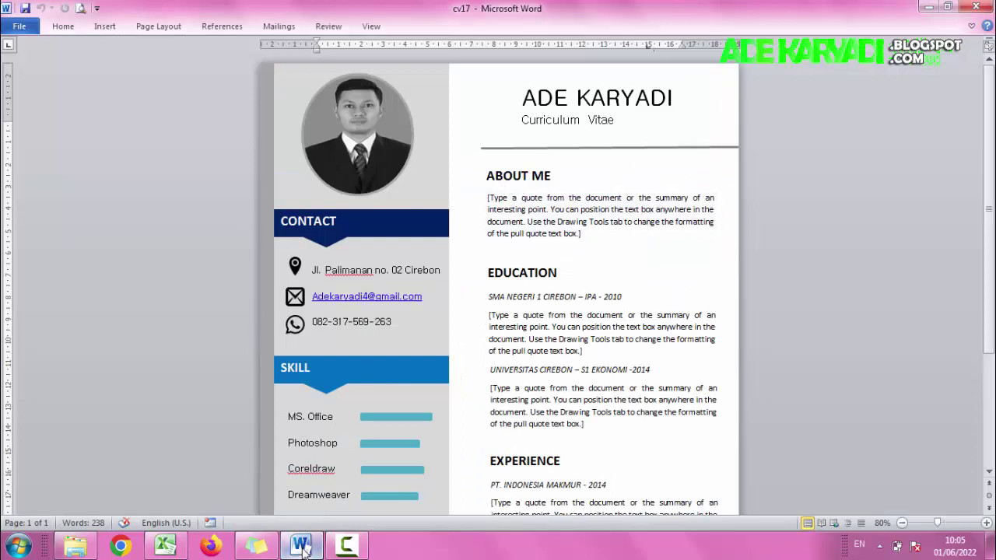
# Copy the ABOUT ME box from the Word CV, with cell G11 in Excel as its target
pyautogui.click(537, 176)
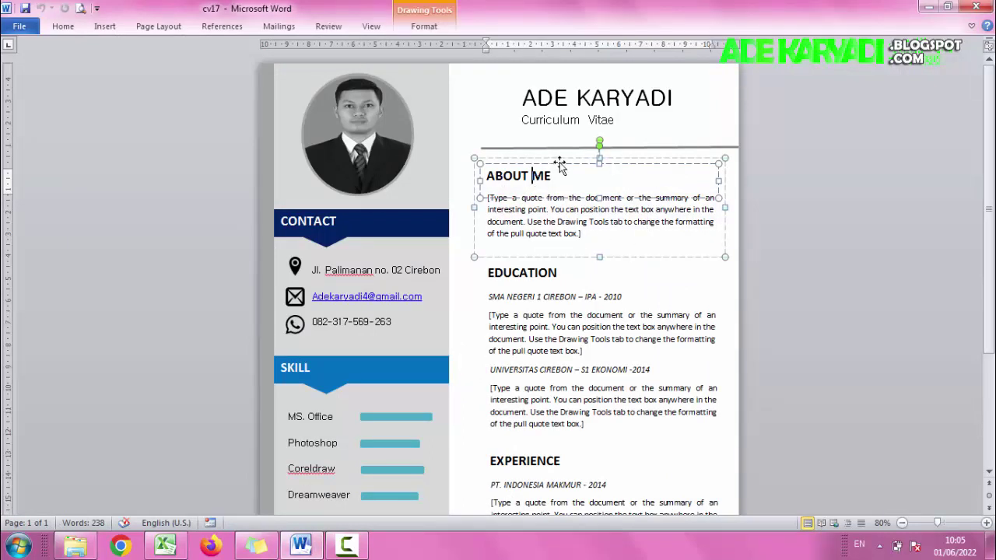
pyautogui.click(561, 160)
pyautogui.click(775, 158)
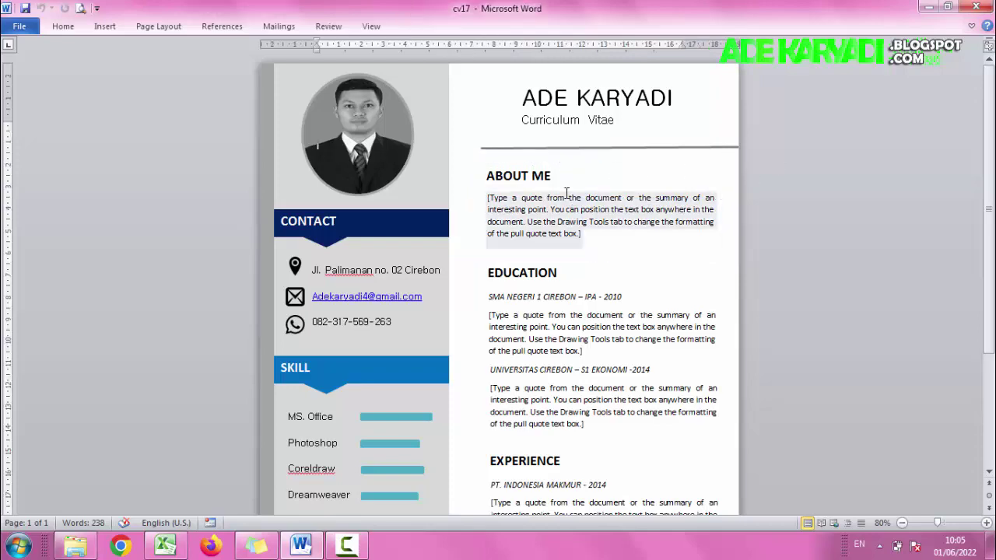
pyautogui.click(301, 544)
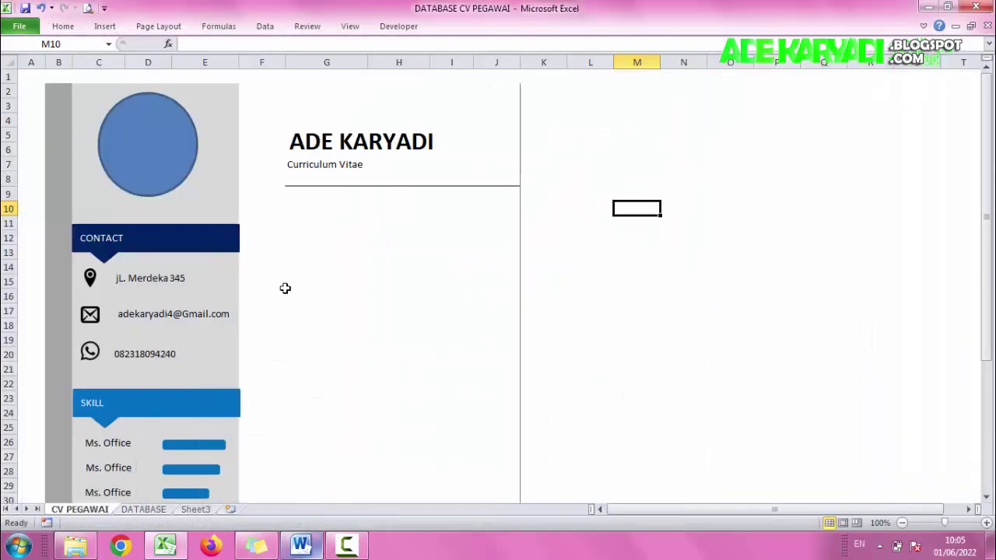
pyautogui.click(295, 214)
pyautogui.click(296, 223)
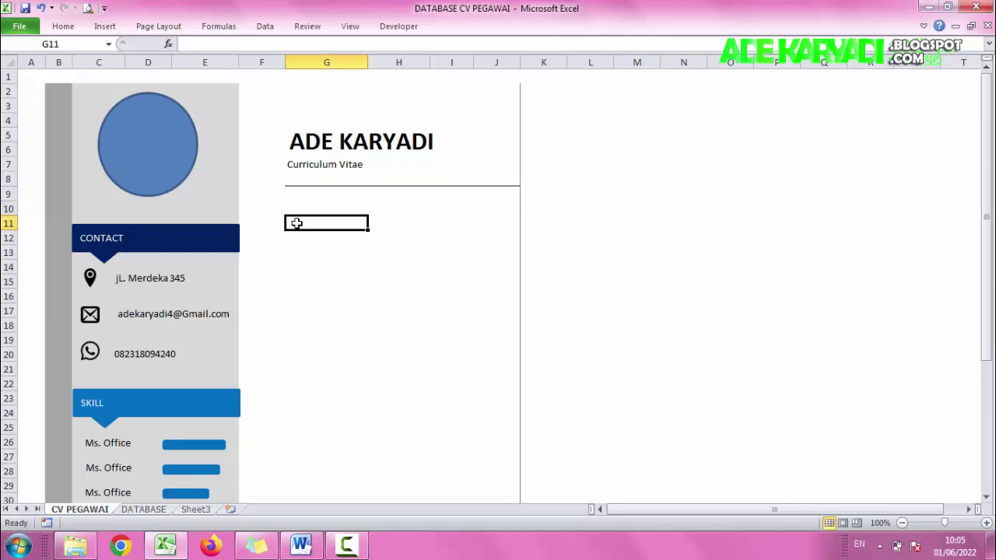
pyautogui.click(303, 252)
pyautogui.click(303, 229)
pyautogui.click(301, 544)
pyautogui.click(513, 169)
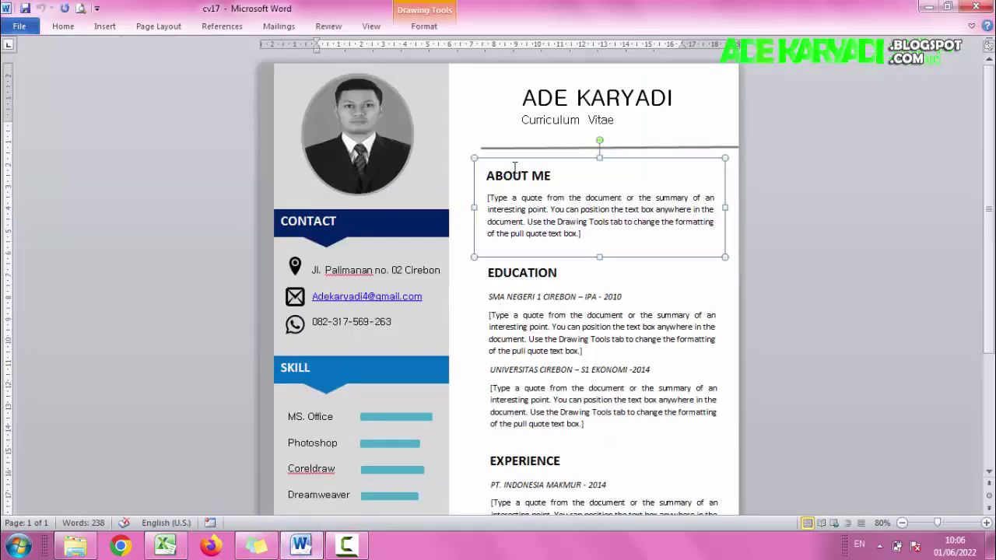
pyautogui.click(315, 544)
# Paste the ABOUT ME box below the rule and widen column I slightly
pyautogui.hotkey('ctrl', 'v')
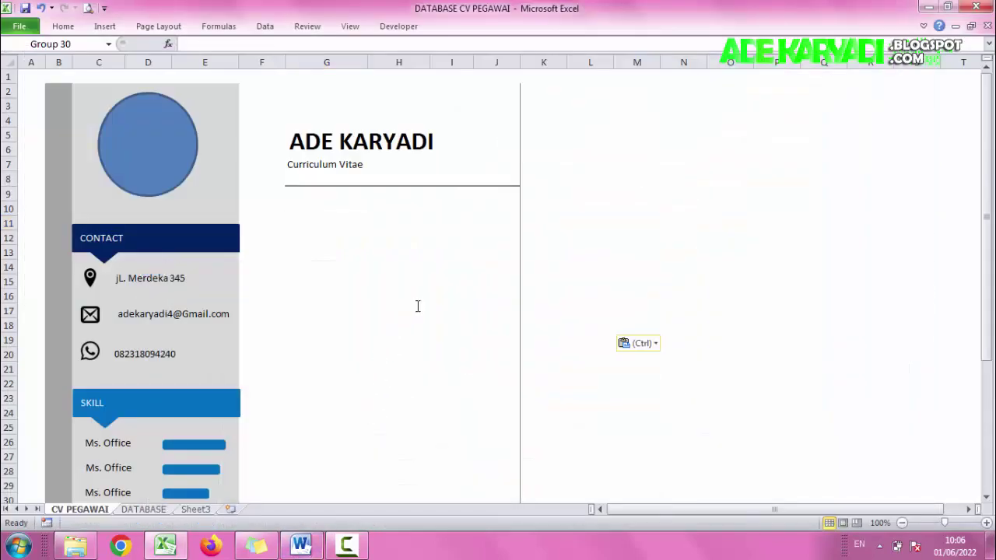
pyautogui.moveTo(458, 211); pyautogui.dragTo(449, 219)
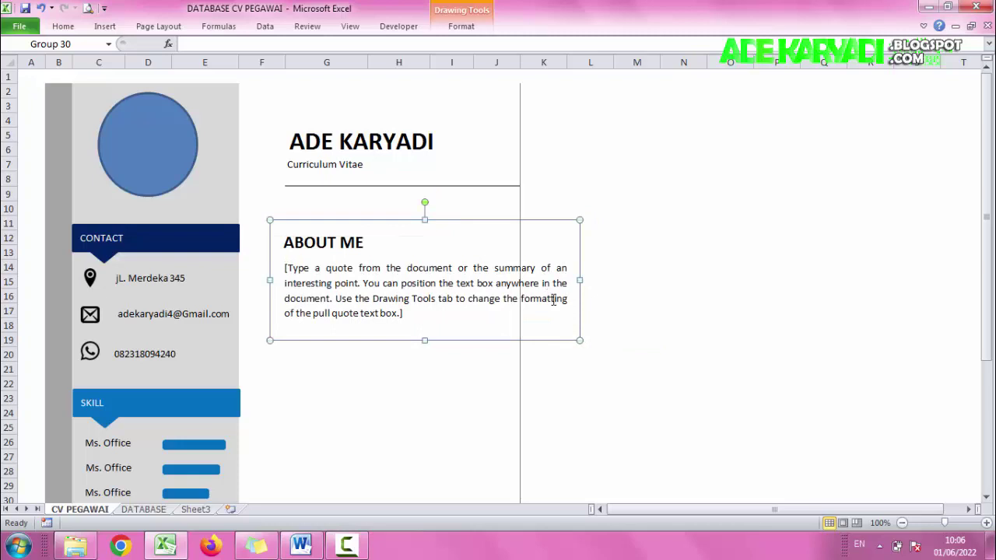
pyautogui.click(522, 160)
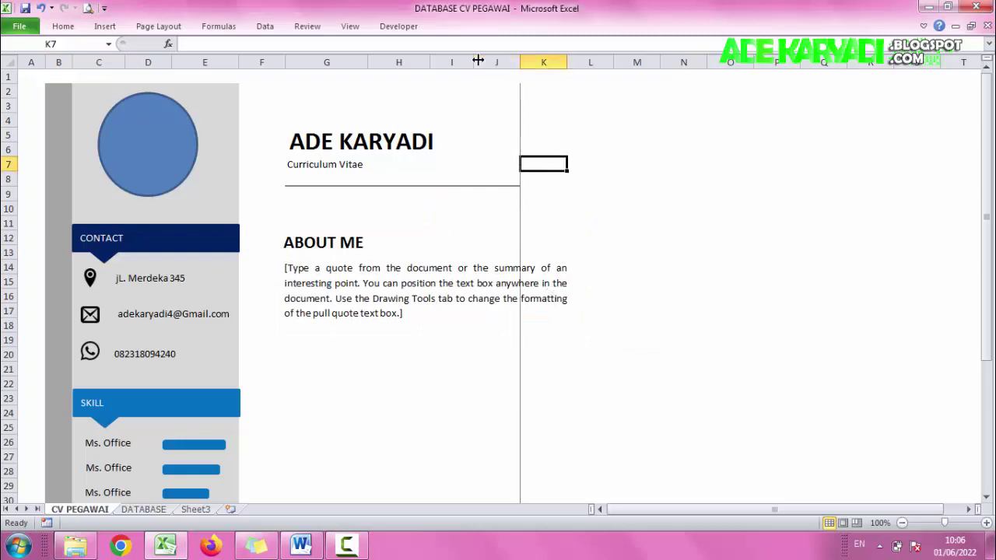
pyautogui.moveTo(473, 61); pyautogui.dragTo(492, 60)
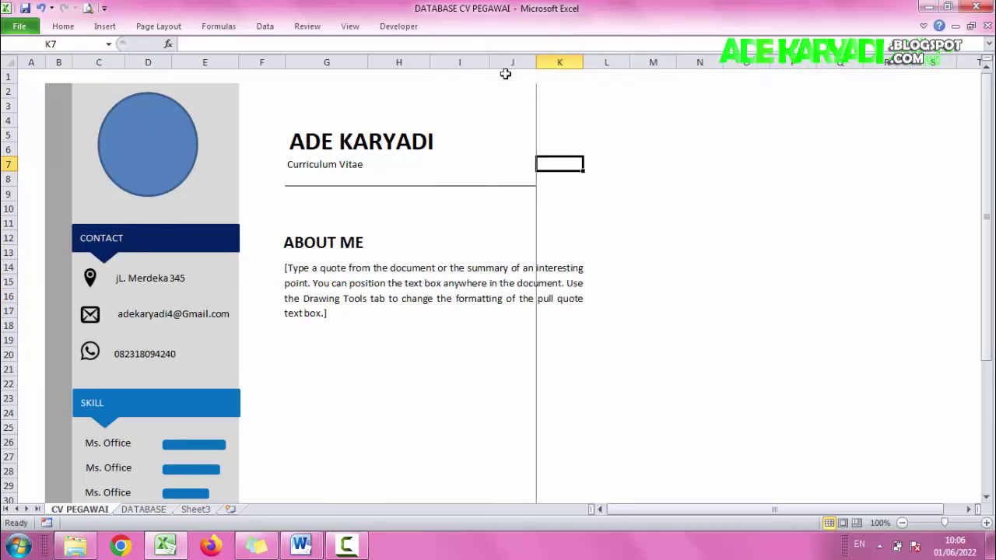
# Resize the ABOUT ME body text box to fit the right-hand section width
pyautogui.click(519, 285)
pyautogui.click(570, 259)
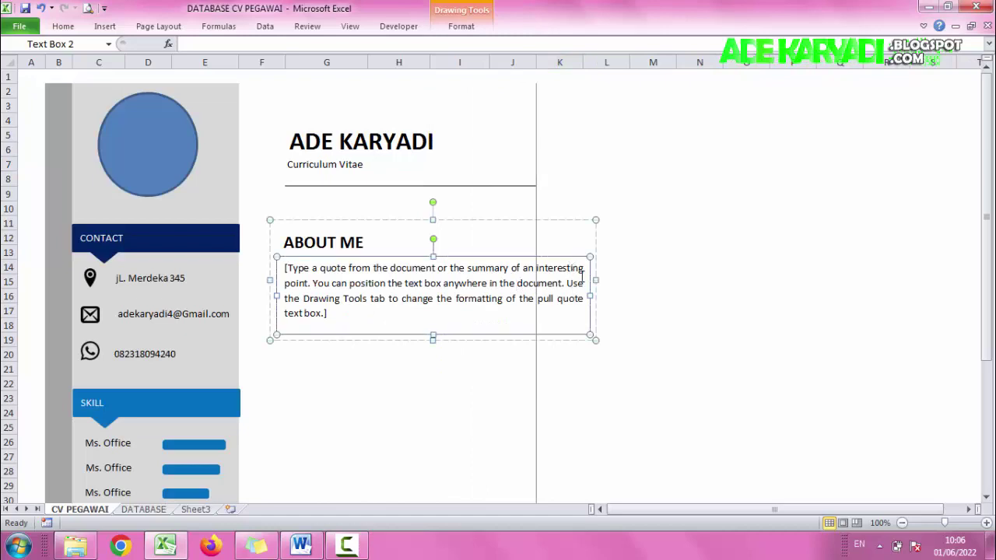
pyautogui.moveTo(590, 294); pyautogui.dragTo(519, 298)
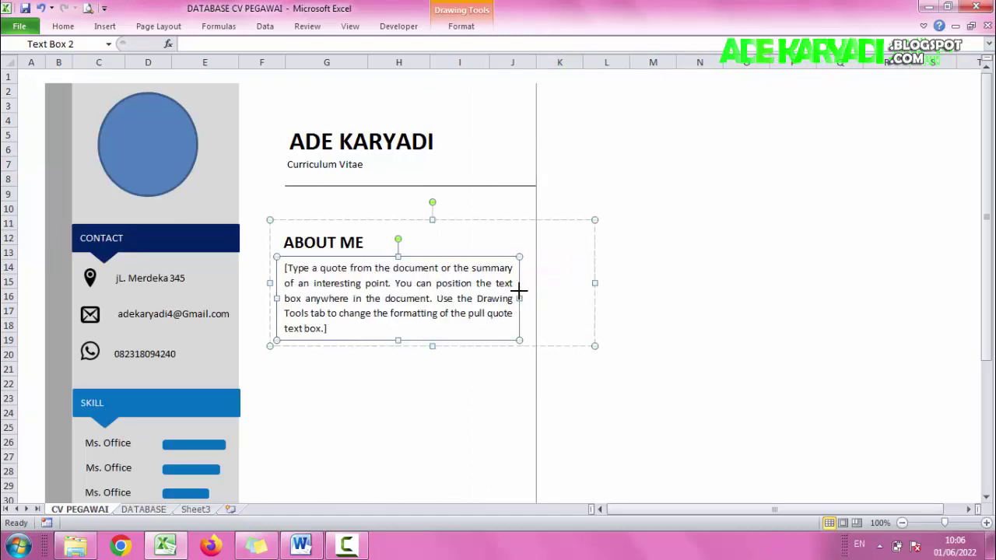
pyautogui.click(609, 270)
pyautogui.click(498, 283)
pyautogui.moveTo(595, 284); pyautogui.dragTo(525, 284)
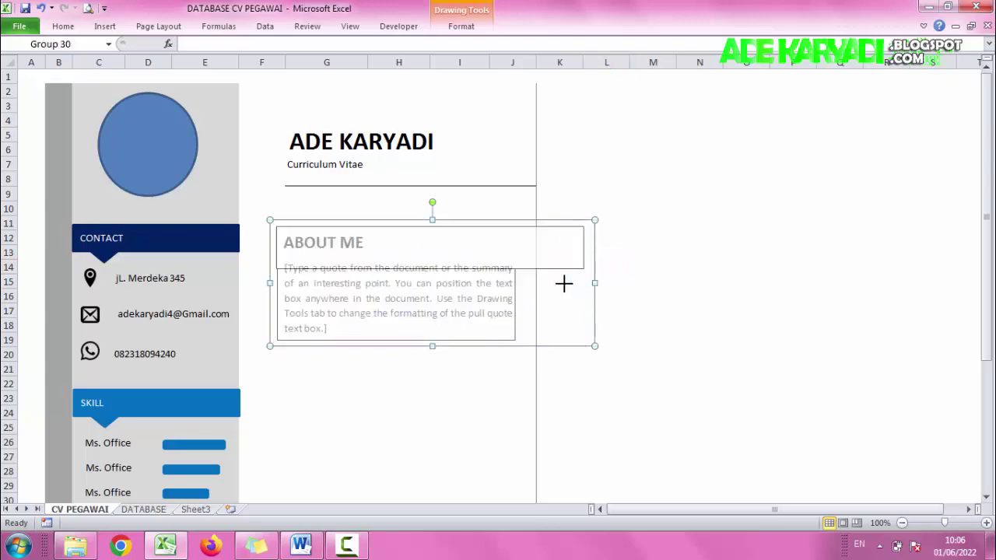
pyautogui.click(470, 296)
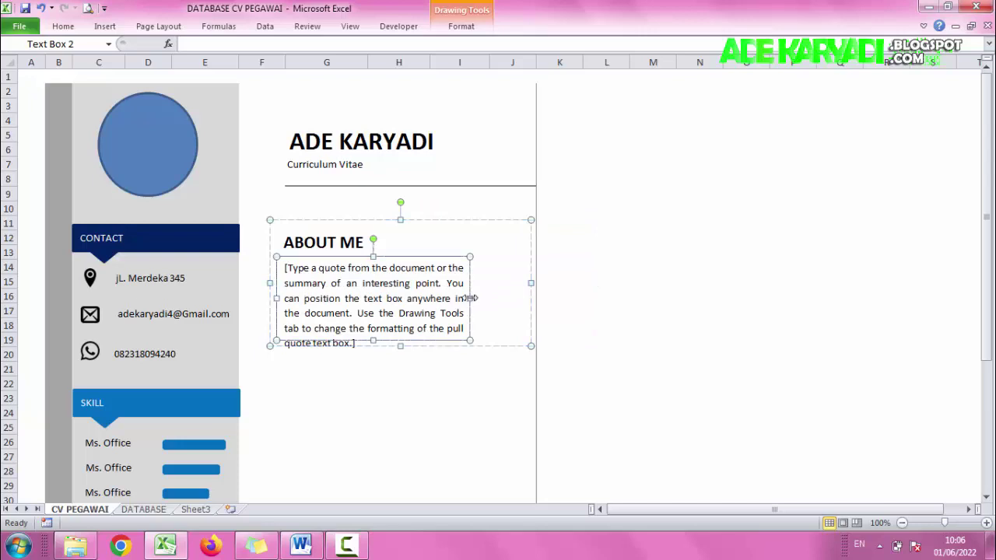
pyautogui.moveTo(472, 298); pyautogui.dragTo(514, 297)
pyautogui.click(661, 294)
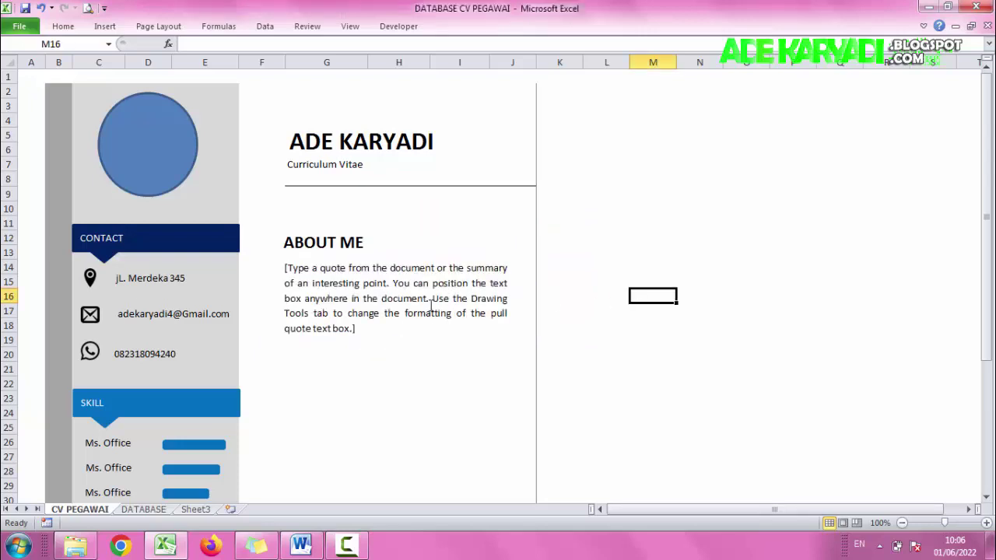
# Move the ABOUT ME group up slightly and review the layout
pyautogui.click(344, 224)
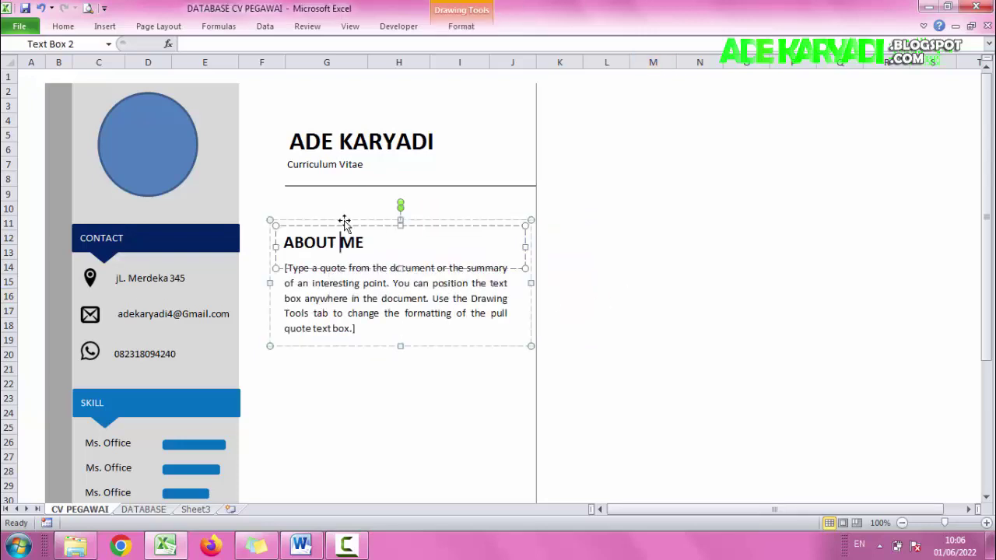
pyautogui.click(344, 220)
pyautogui.press('Up')
pyautogui.press('Up')
pyautogui.press('Up')
pyautogui.press('Up')
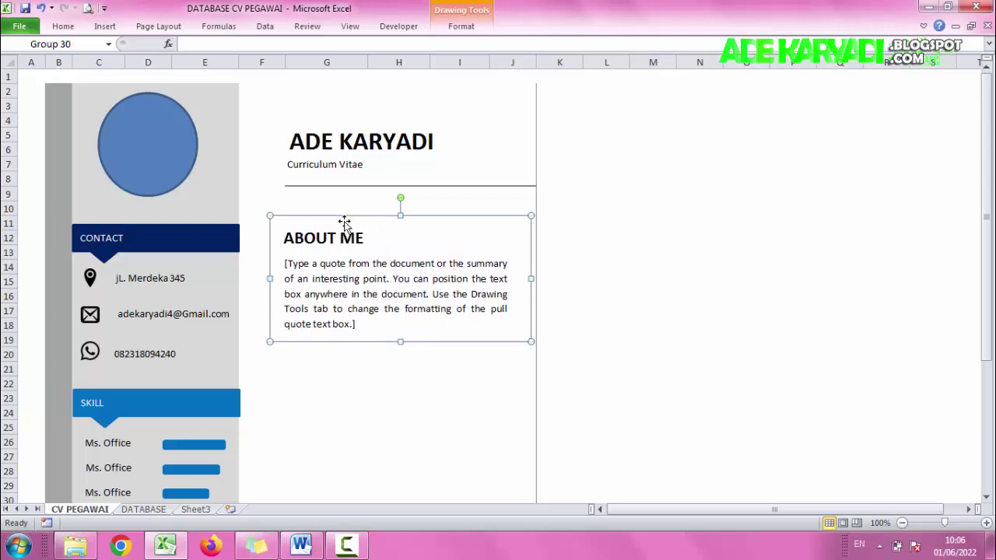
pyautogui.press('Up')
pyautogui.press('Up')
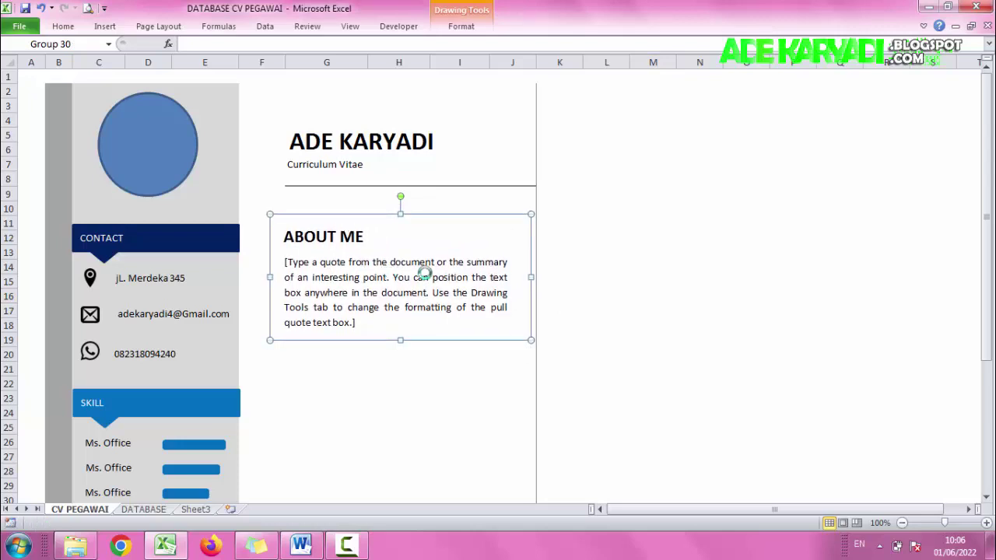
pyautogui.click(623, 324)
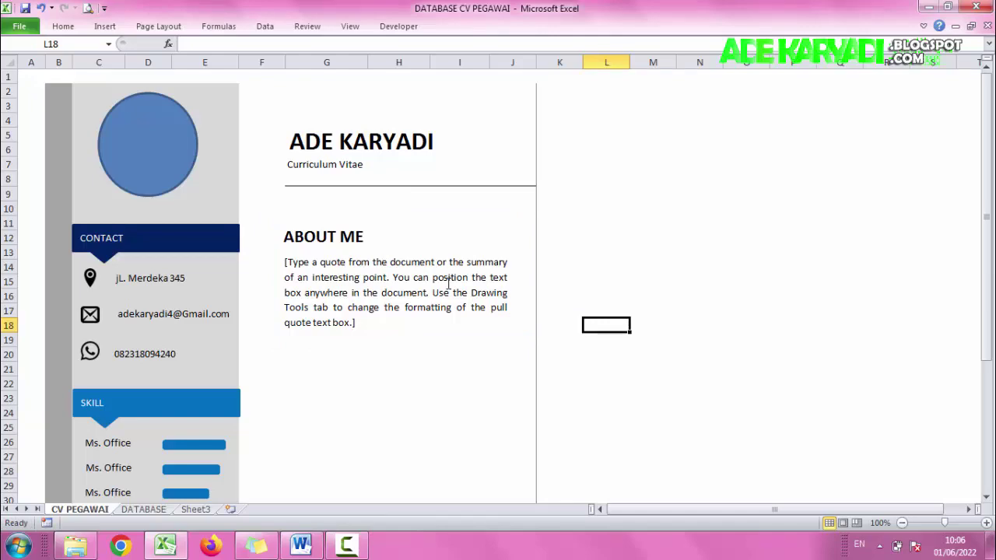
pyautogui.scroll(-2, 448, 284)
pyautogui.scroll(2, 448, 284)
pyautogui.scroll(-2, 357, 279)
pyautogui.scroll(-1, 356, 279)
pyautogui.scroll(2, 155, 200)
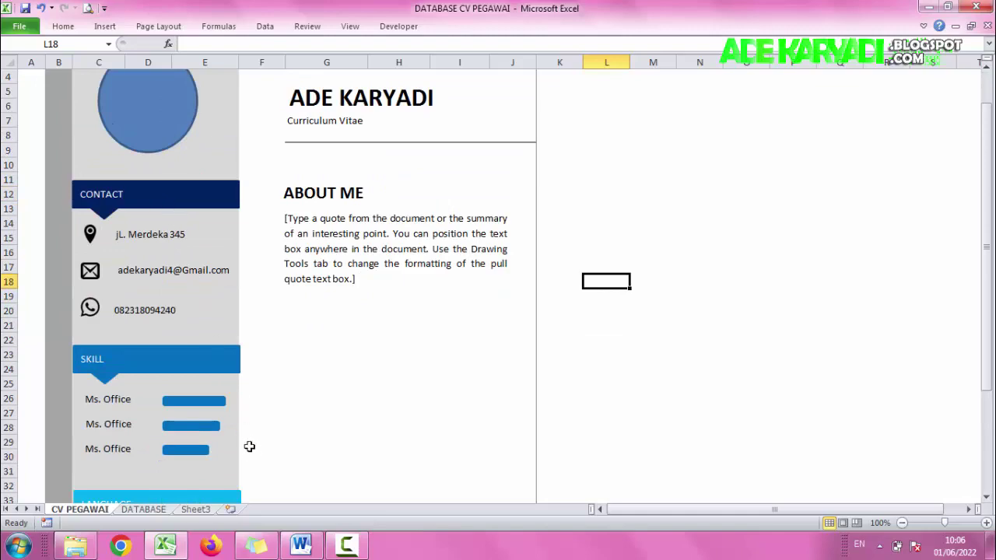
# Copy the EDUCATION box from the Word CV, then pick cell G21 below ABOUT ME in Excel
pyautogui.click(301, 545)
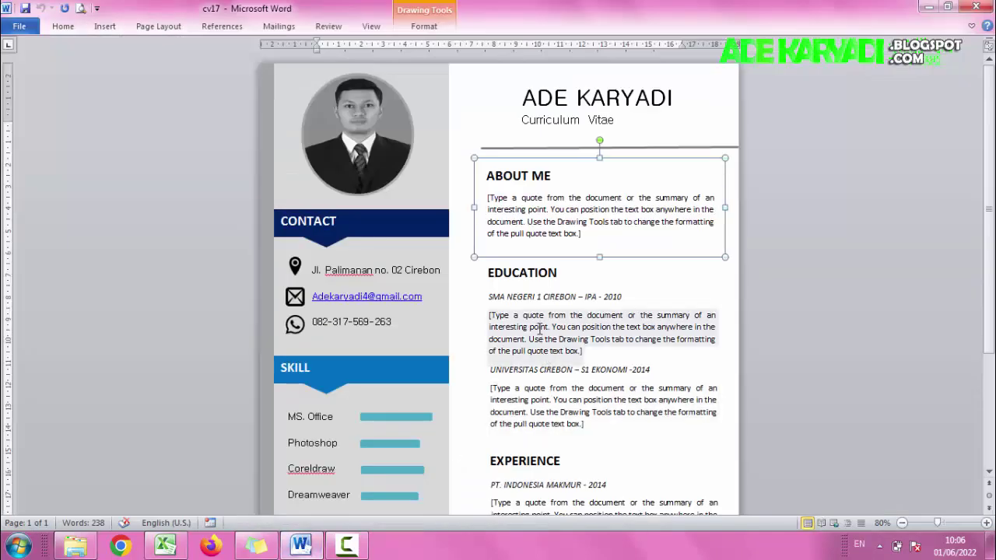
pyautogui.tripleClick(539, 329)
pyautogui.click(524, 258)
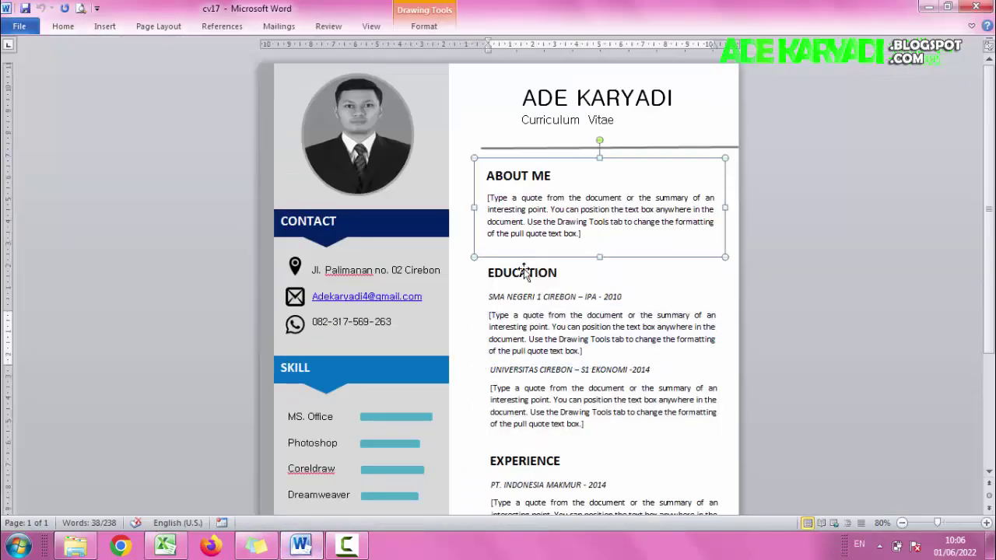
pyautogui.click(528, 258)
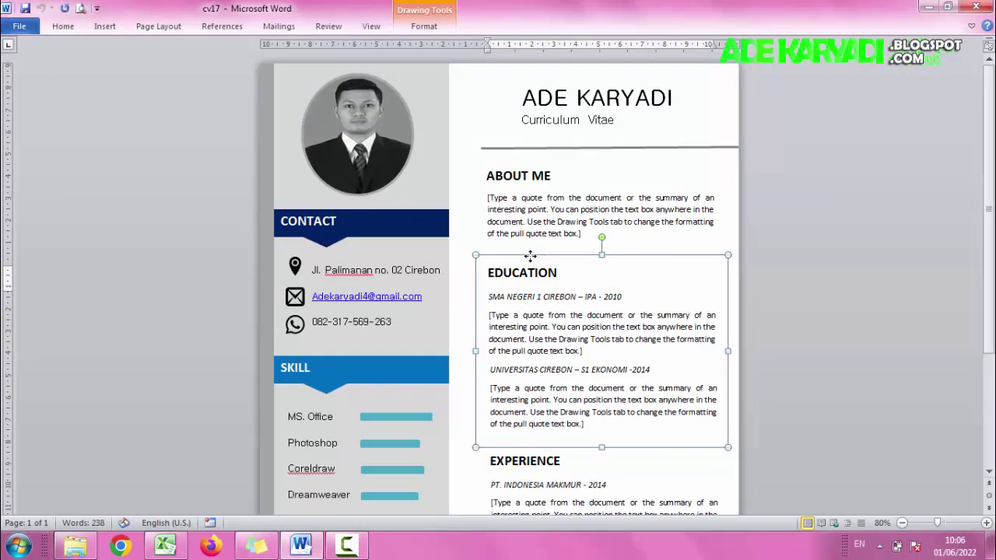
pyautogui.click(301, 545)
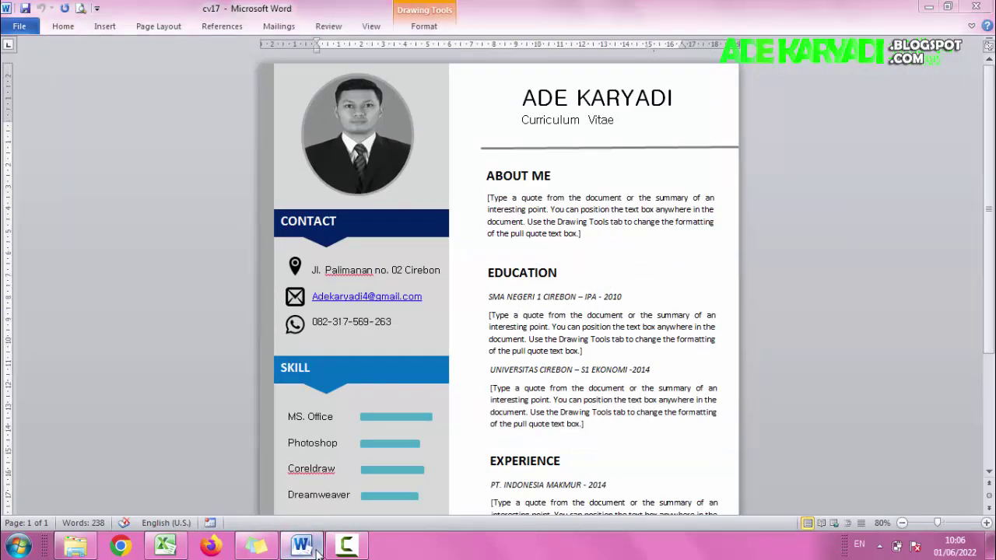
pyautogui.click(337, 321)
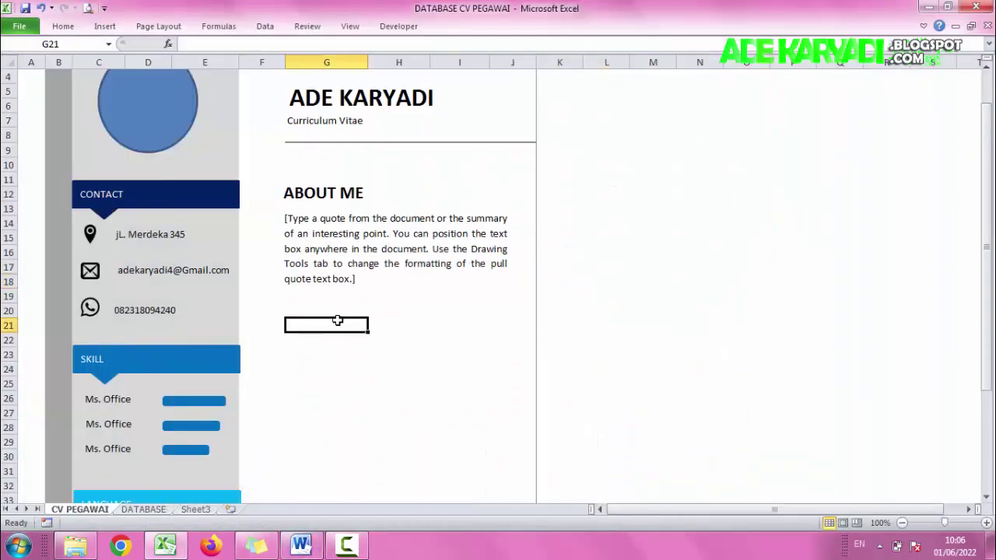
# Paste the EDUCATION section group and drag it into place below ABOUT ME
pyautogui.hotkey('ctrl', 'v')
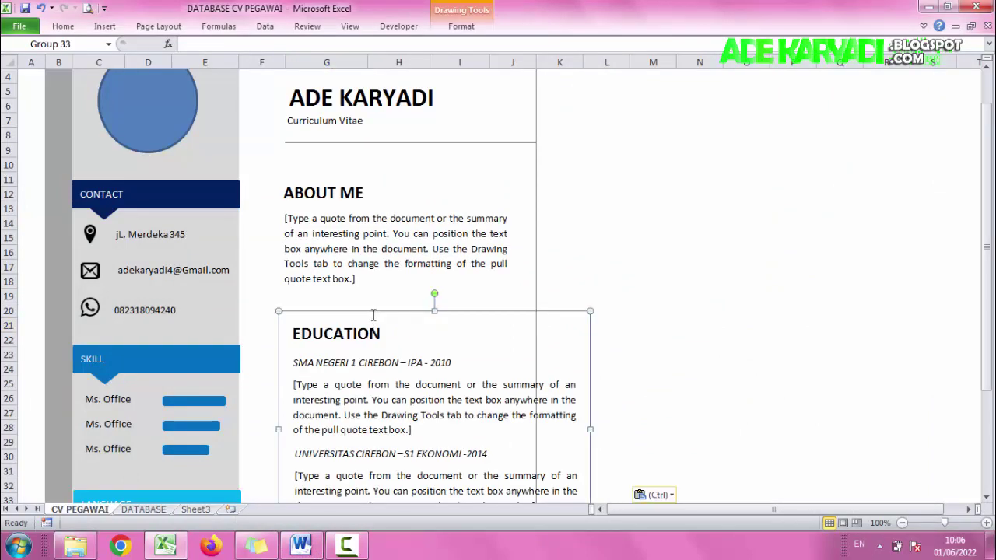
pyautogui.moveTo(371, 314); pyautogui.dragTo(360, 312)
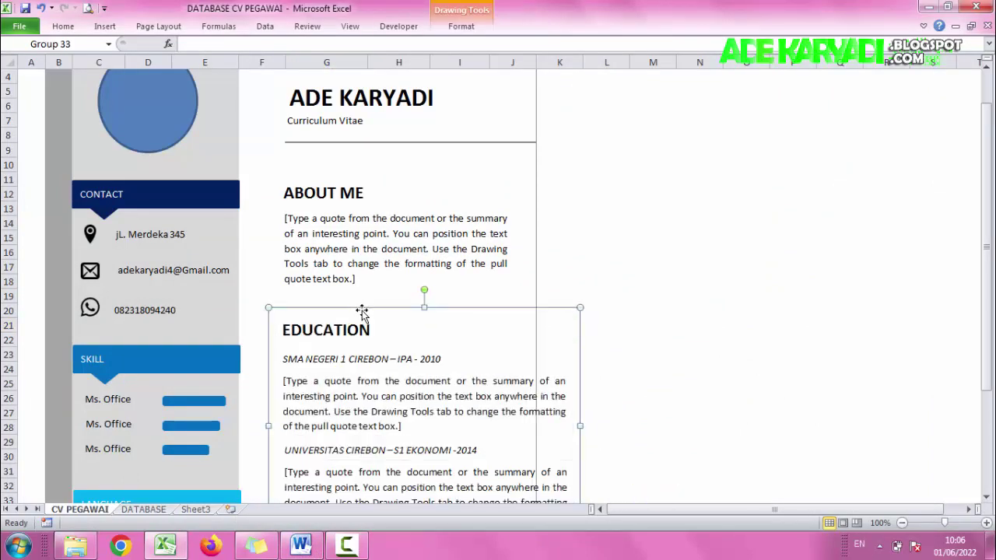
pyautogui.scroll(-1, 365, 311)
pyautogui.scroll(-2, 365, 311)
# Delete the UNIVERSITAS CIREBON entry and leftover paragraph, keeping only SMA NEGERI 1 CIREBON
pyautogui.click(366, 317)
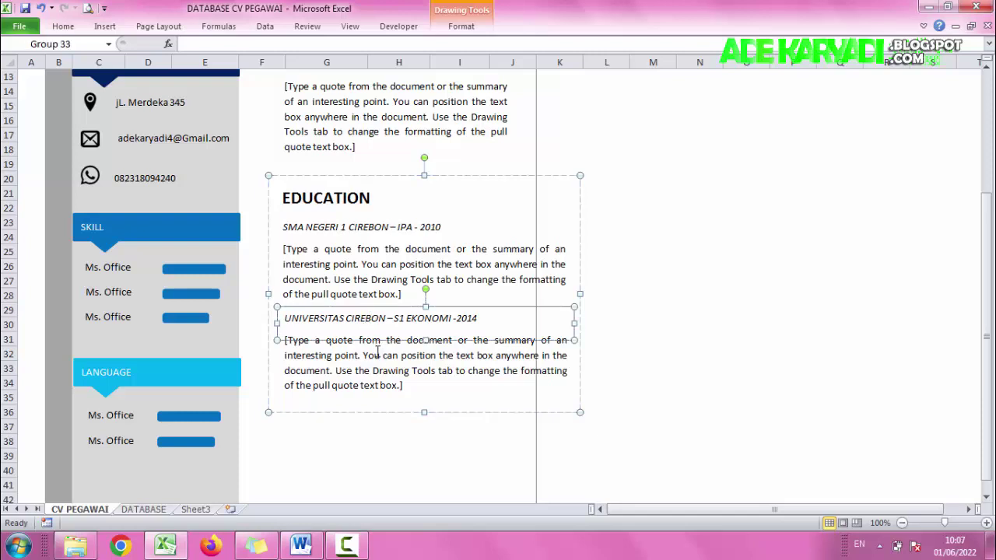
pyautogui.press('Delete')
pyautogui.click(389, 328)
pyautogui.press('Delete')
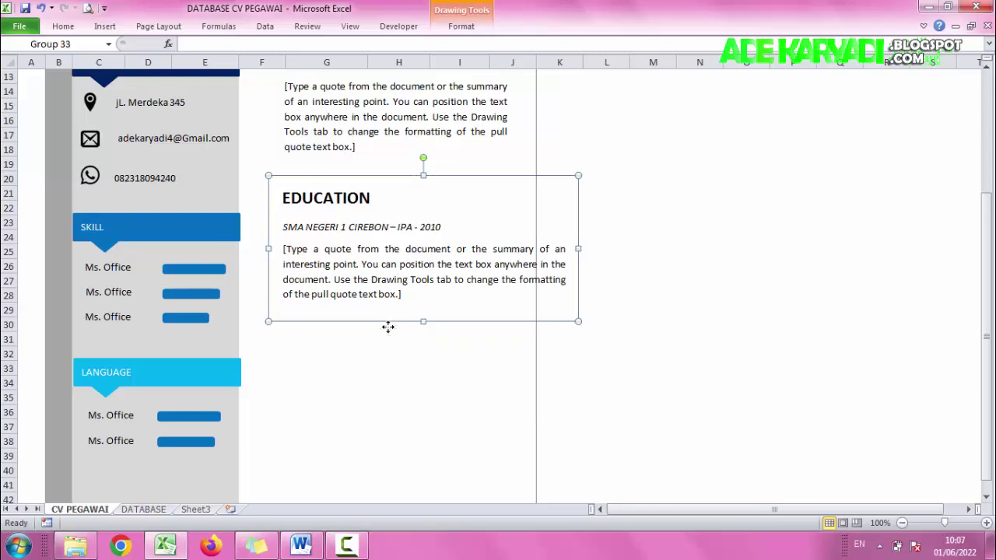
pyautogui.press('Left')
pyautogui.press('Left')
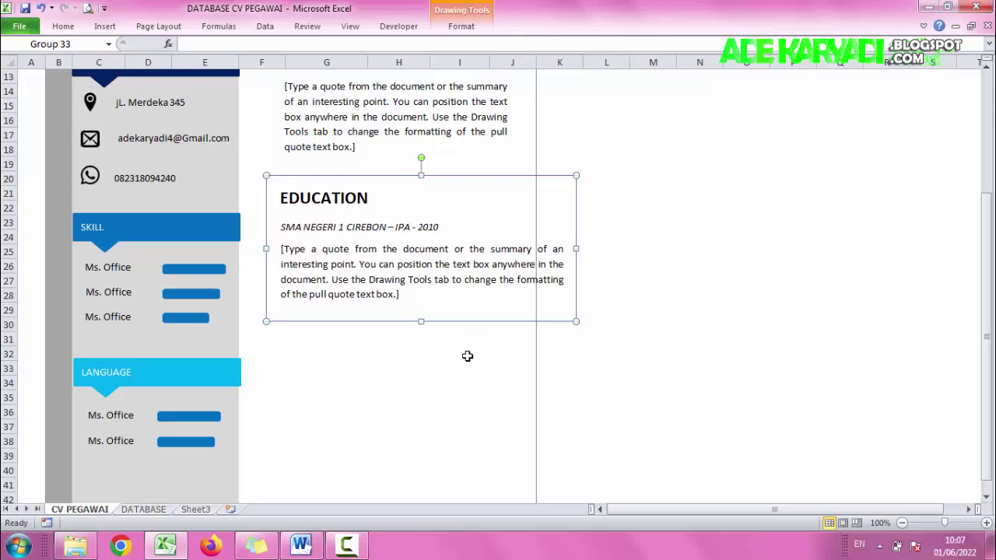
# Narrow the whole EDUCATION section so it fits the right column
pyautogui.click(478, 280)
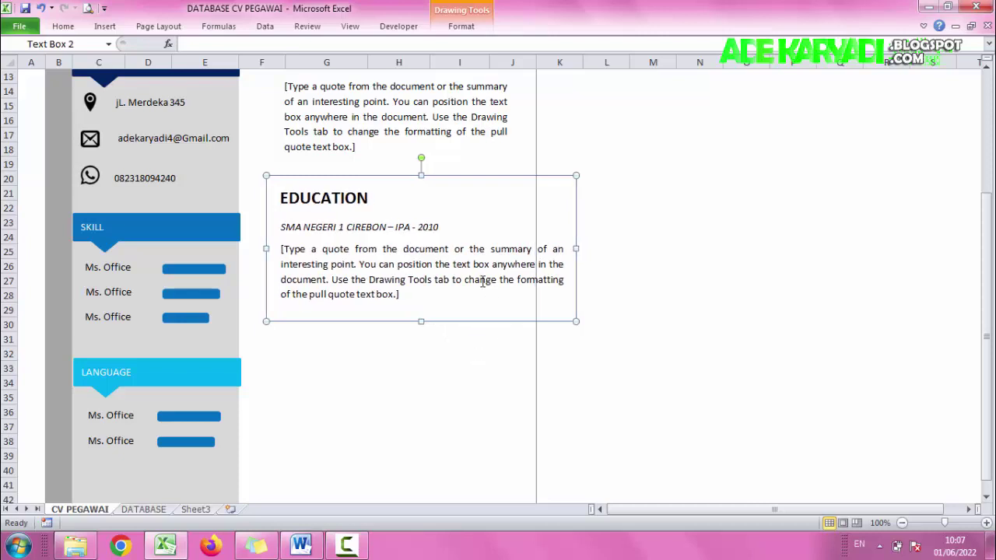
pyautogui.click(561, 224)
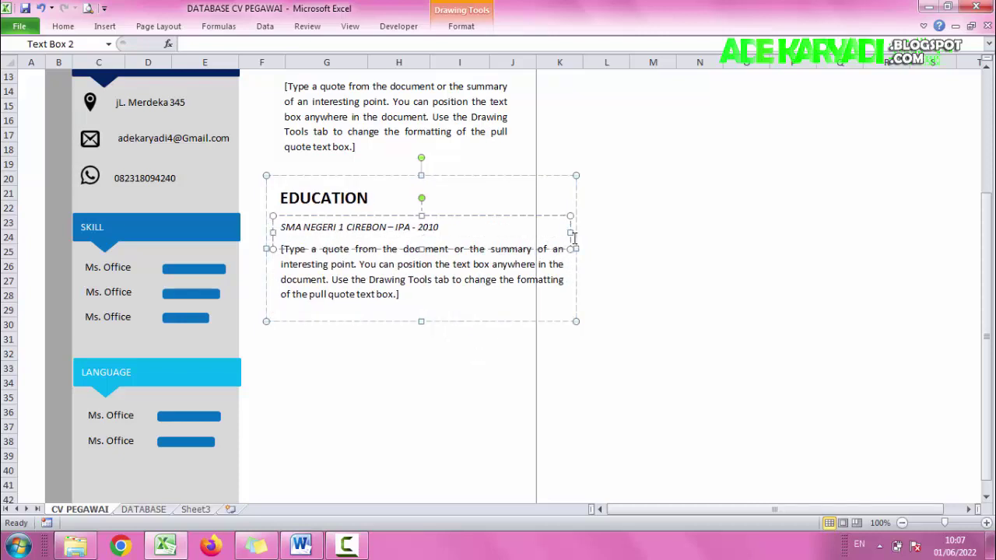
pyautogui.click(574, 240)
pyautogui.moveTo(557, 251); pyautogui.dragTo(534, 251)
pyautogui.click(559, 264)
pyautogui.scroll(2, 405, 360)
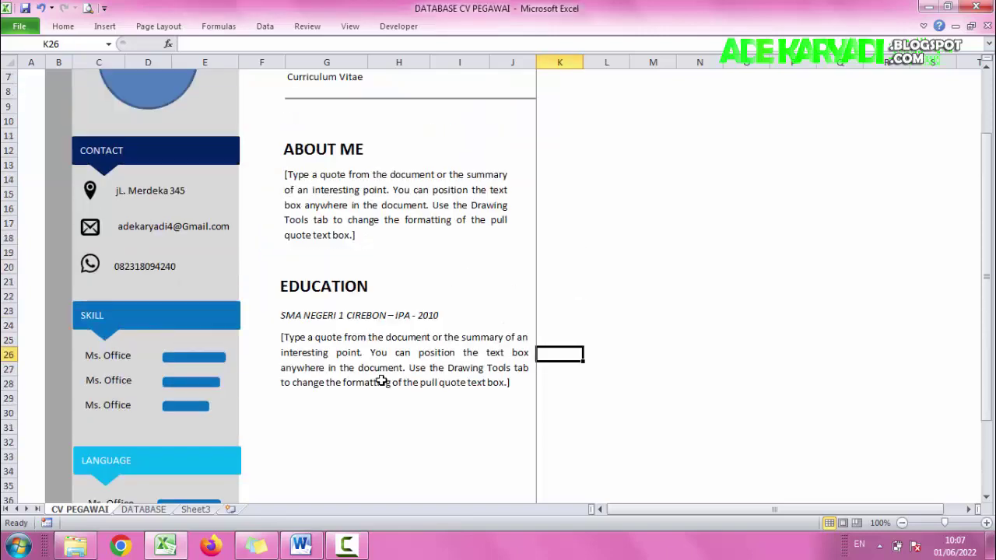
pyautogui.scroll(1, 381, 380)
pyautogui.scroll(-2, 381, 380)
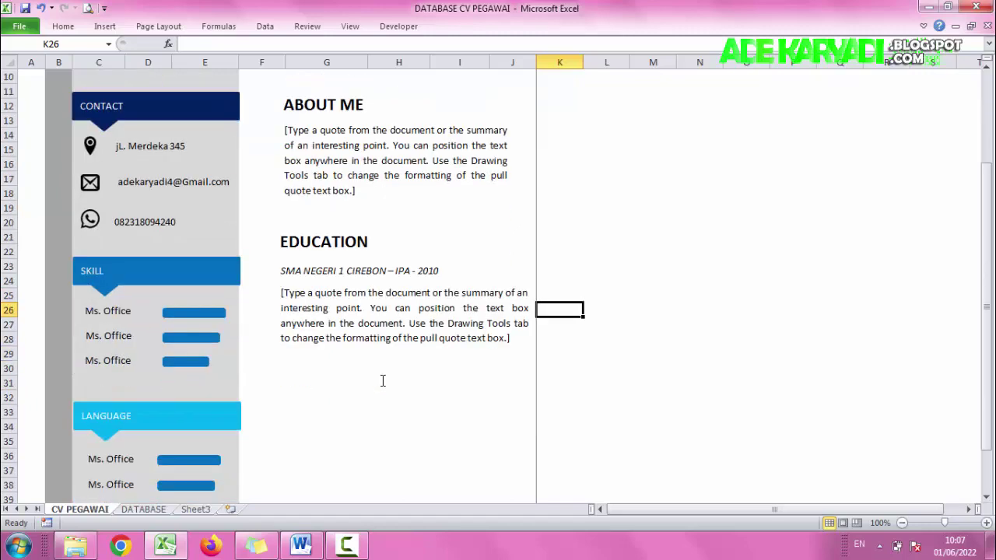
pyautogui.scroll(1, 382, 380)
pyautogui.scroll(1, 382, 380)
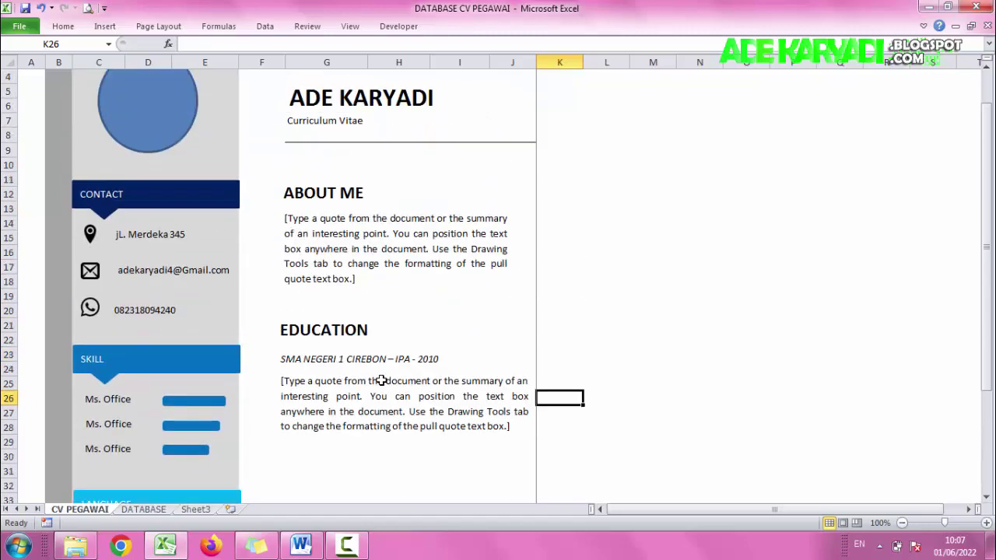
pyautogui.scroll(-1, 382, 380)
pyautogui.scroll(-2, 382, 380)
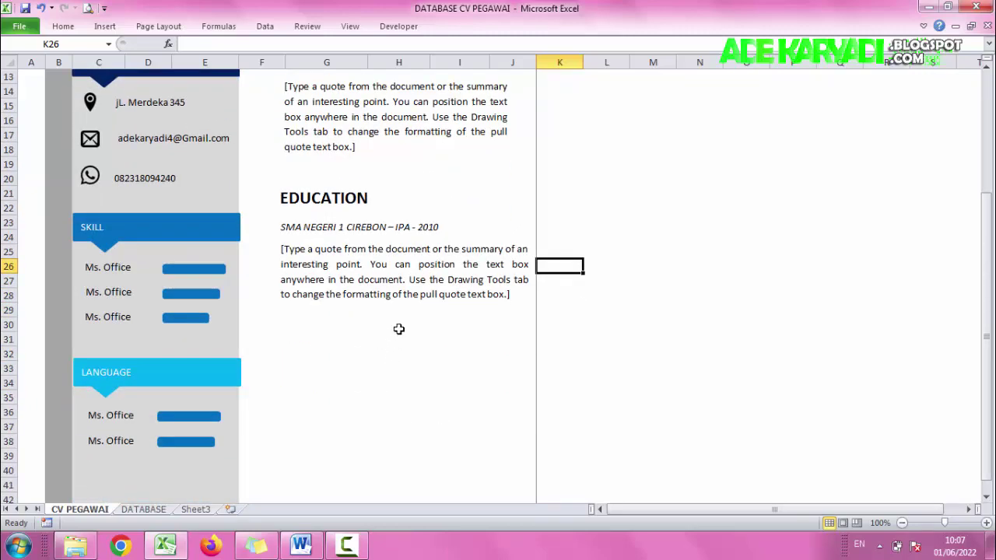
# Narrow the education paragraph box so it sits left of the divider line
pyautogui.click(429, 276)
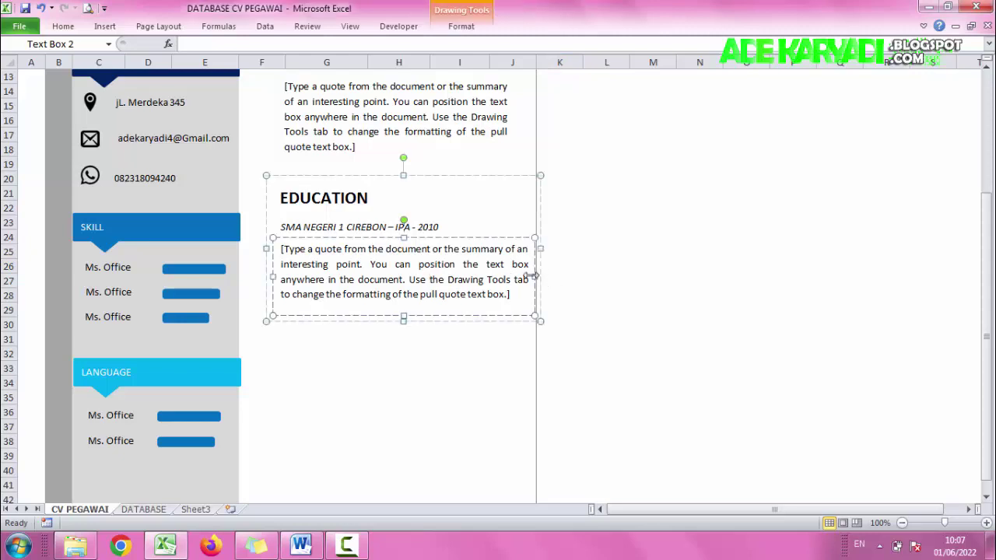
pyautogui.moveTo(538, 276); pyautogui.dragTo(515, 274)
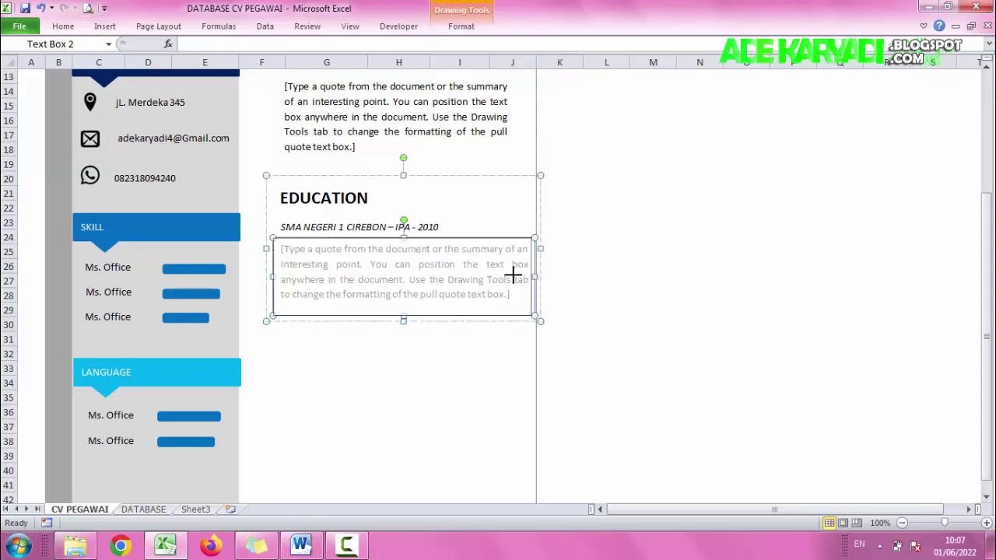
pyautogui.click(591, 285)
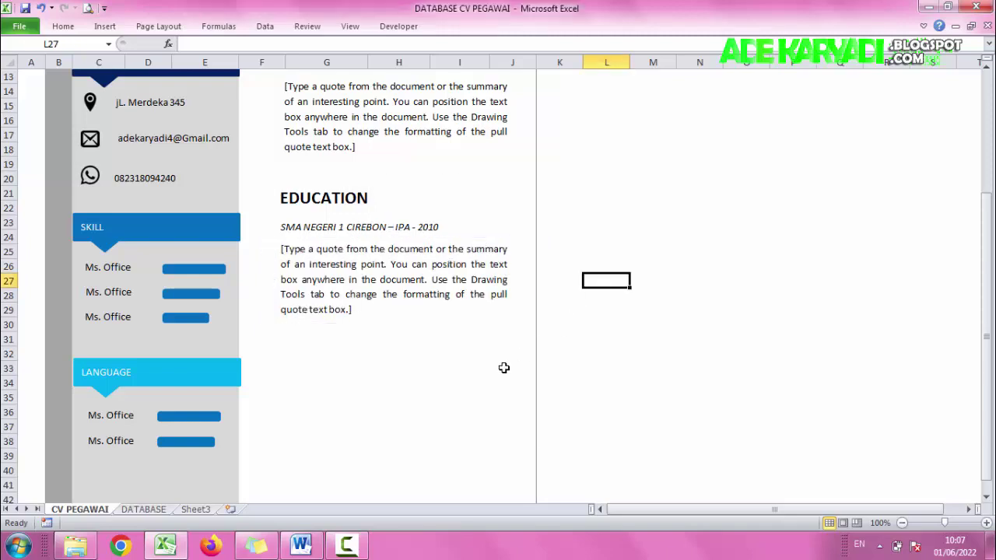
pyautogui.scroll(4, 504, 366)
pyautogui.scroll(-2, 503, 366)
pyautogui.scroll(-3, 505, 368)
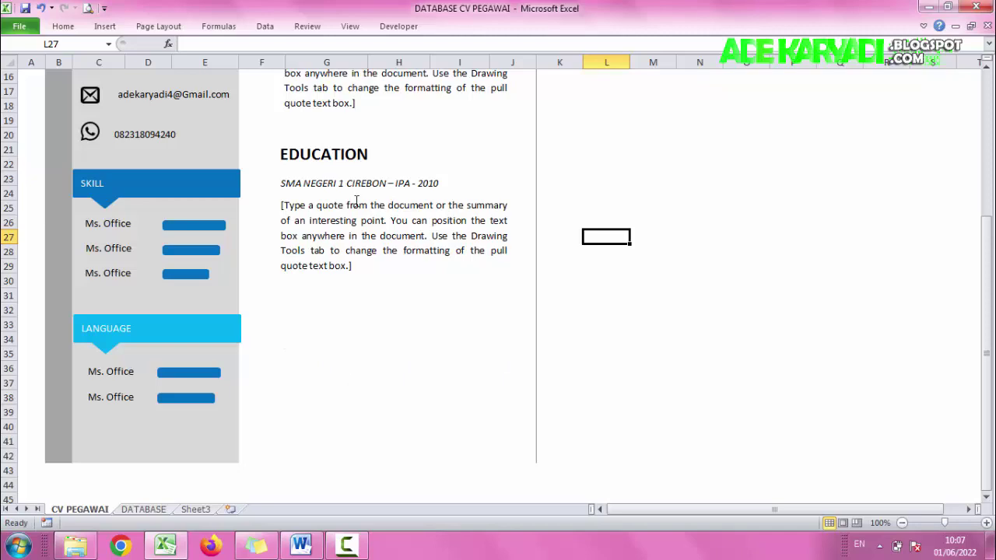
pyautogui.click(301, 544)
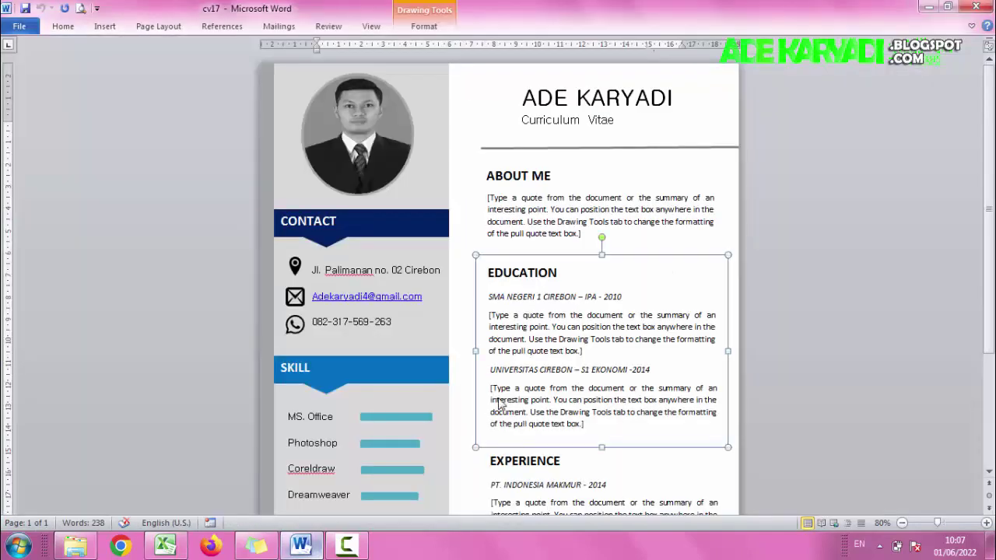
# Select the Word template's whole EXPERIENCE group, with the 2014 and 2018 company entries
pyautogui.scroll(-2, 595, 398)
pyautogui.scroll(-2, 591, 389)
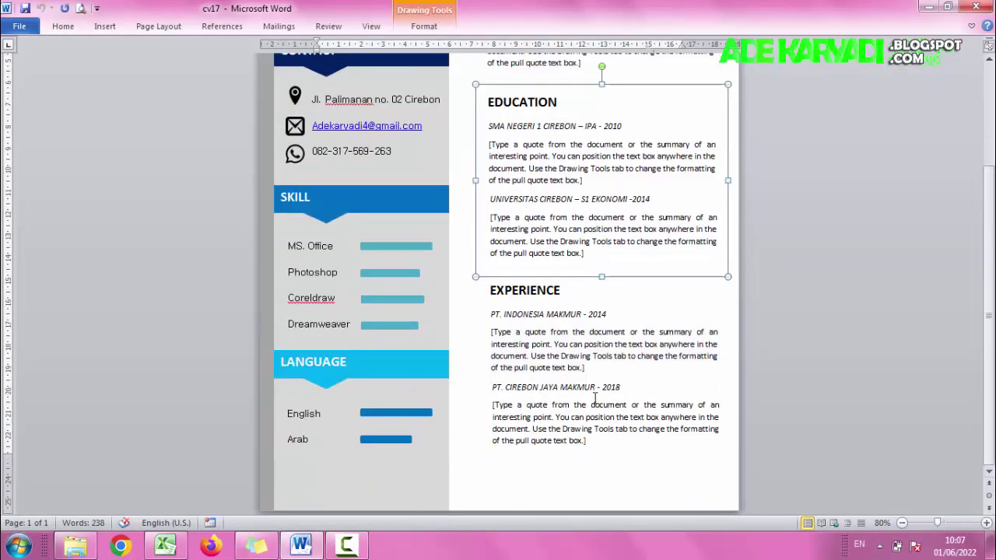
pyautogui.click(565, 305)
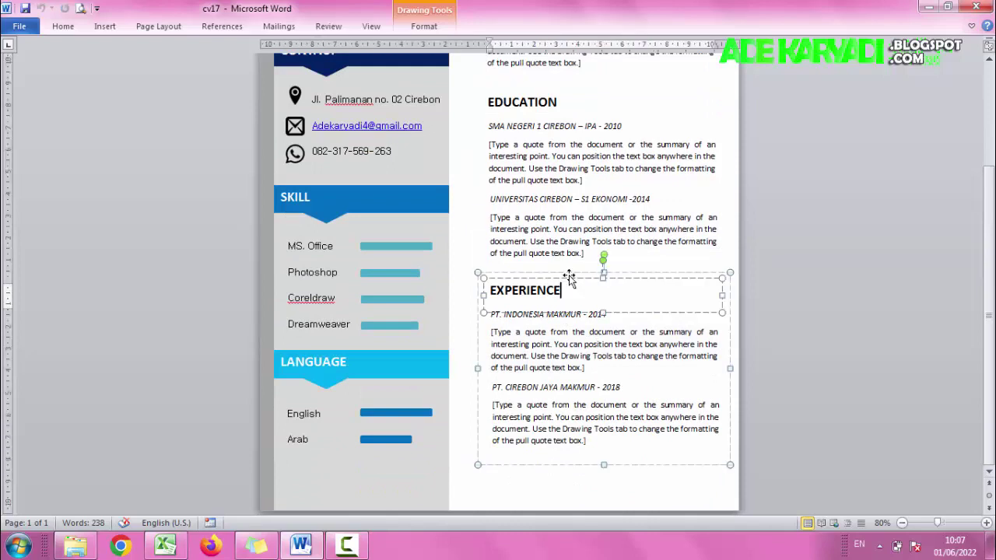
pyautogui.scroll(1, 569, 274)
pyautogui.click(574, 329)
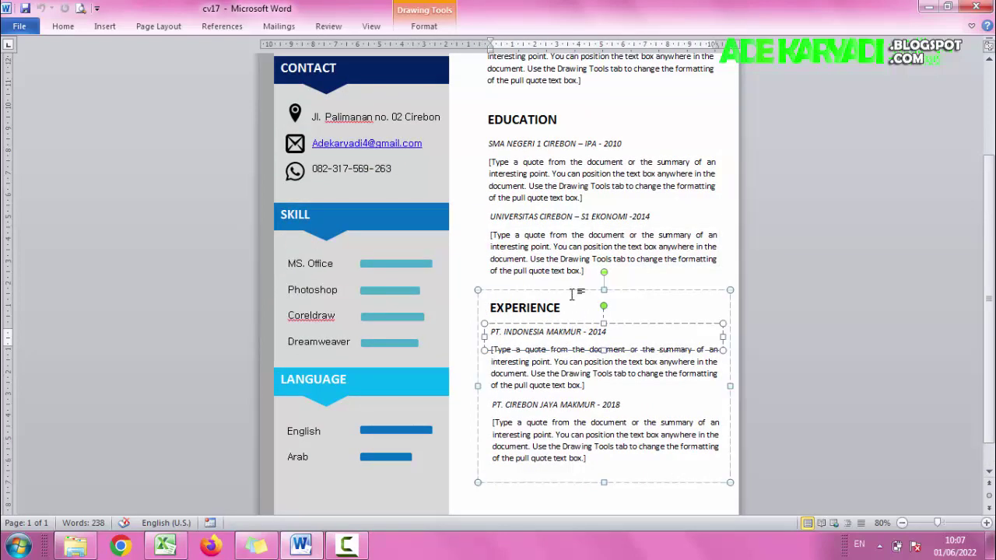
pyautogui.click(572, 294)
pyautogui.click(576, 340)
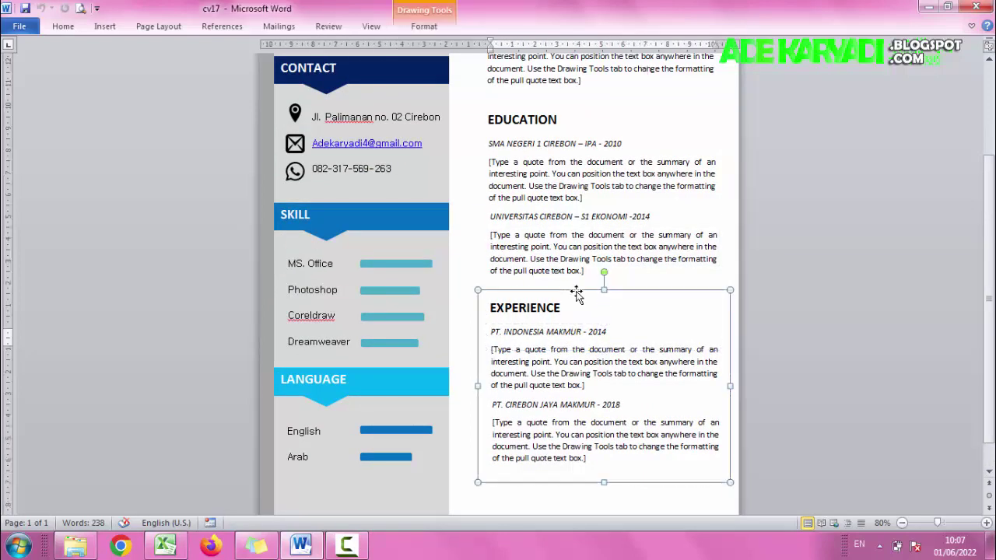
# Paste the EXPERIENCE section into Excel and drag it directly under EDUCATION
pyautogui.click(301, 544)
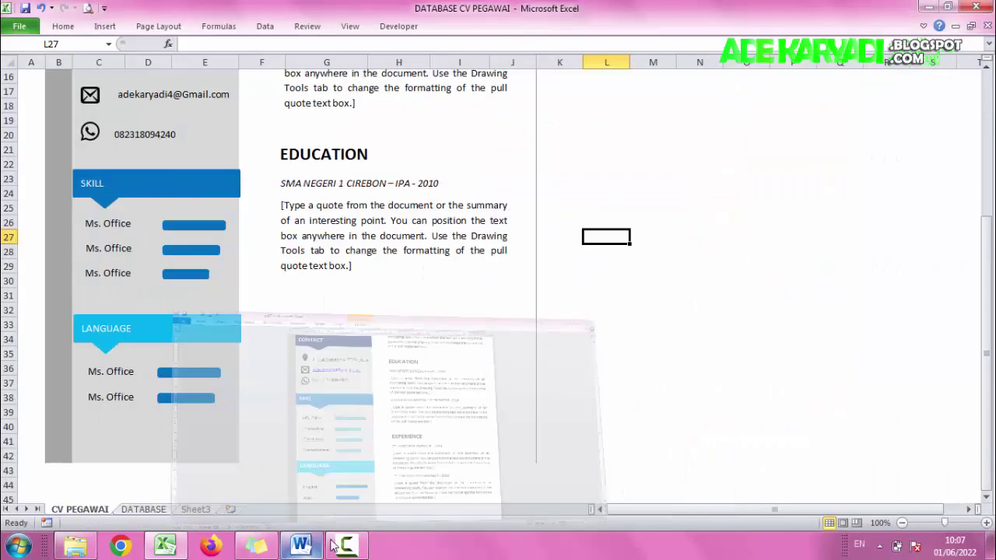
pyautogui.hotkey('ctrl', 'v')
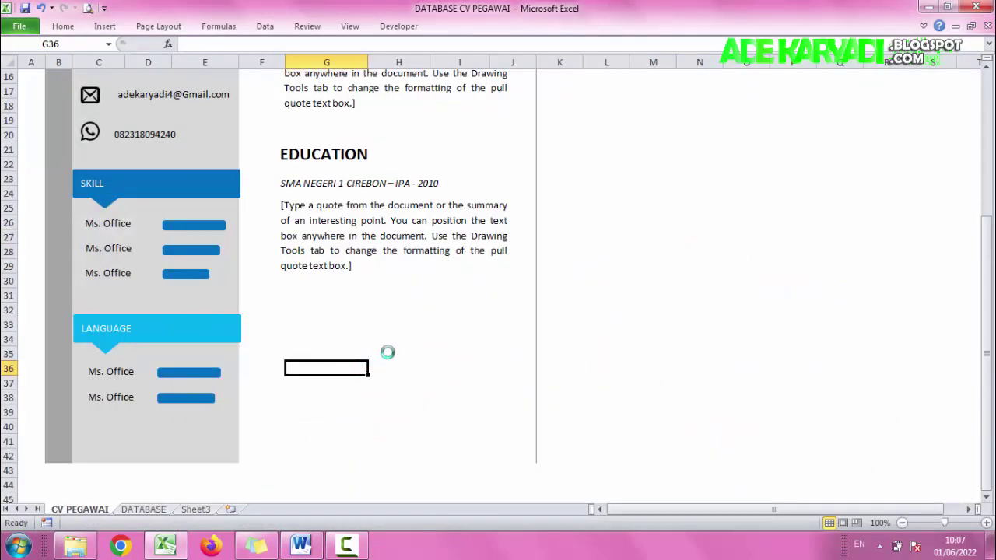
pyautogui.moveTo(406, 355); pyautogui.dragTo(383, 289)
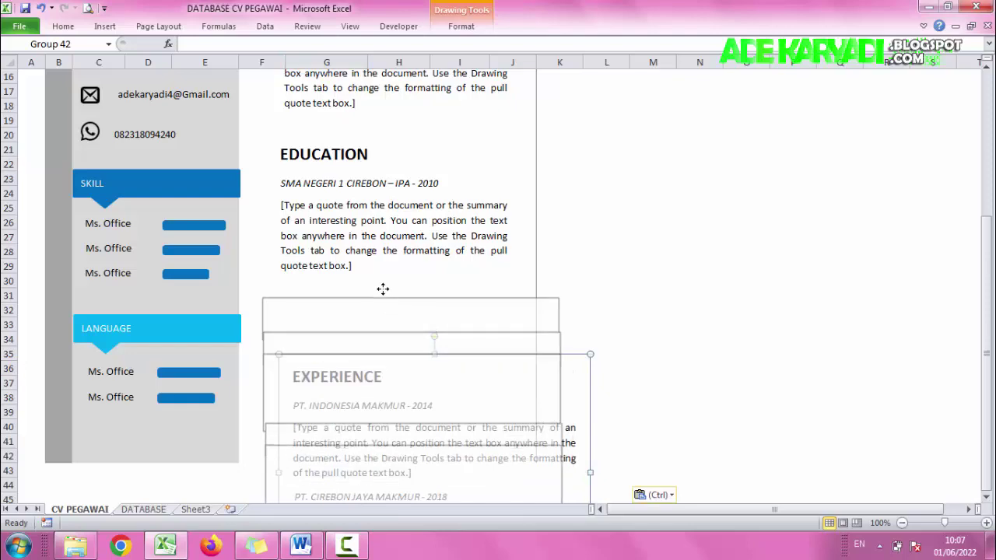
pyautogui.scroll(1, 446, 327)
pyautogui.scroll(-5, 446, 328)
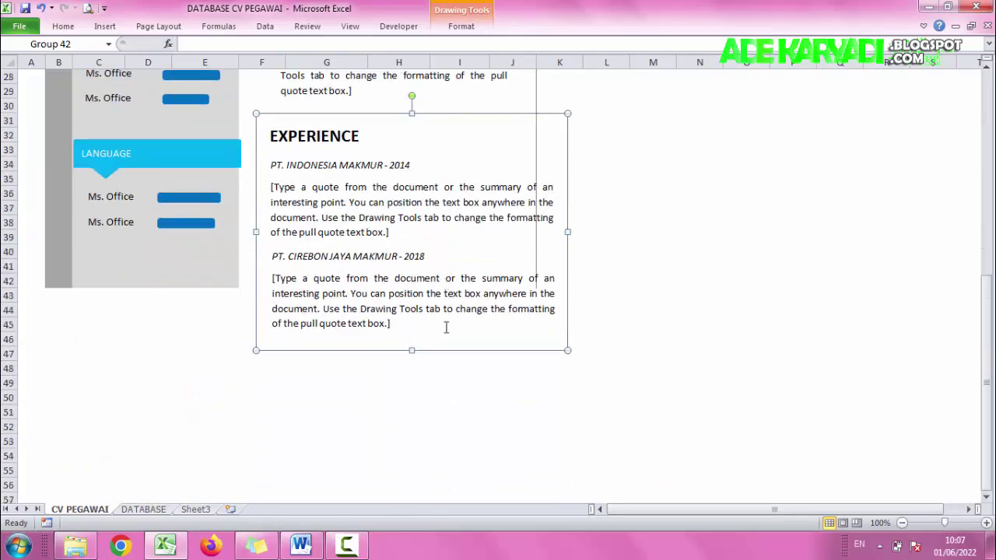
pyautogui.scroll(5, 446, 327)
pyautogui.scroll(4, 445, 327)
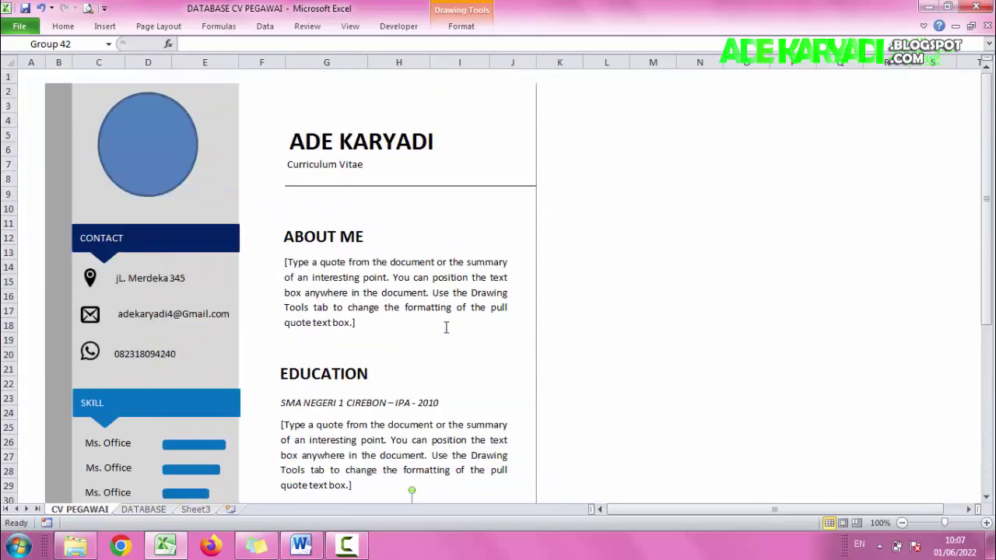
pyautogui.scroll(-5, 446, 327)
pyautogui.scroll(-5, 446, 328)
pyautogui.scroll(5, 251, 382)
pyautogui.scroll(4, 250, 385)
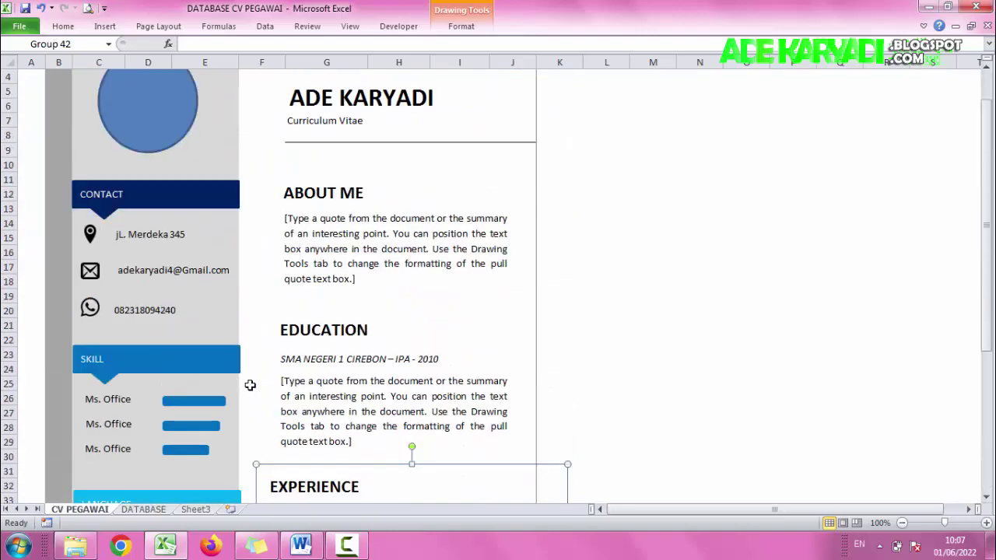
pyautogui.scroll(-6, 250, 385)
# Compare the placement with the Word CV template and recheck the EXPERIENCE section in Excel
pyautogui.click(301, 544)
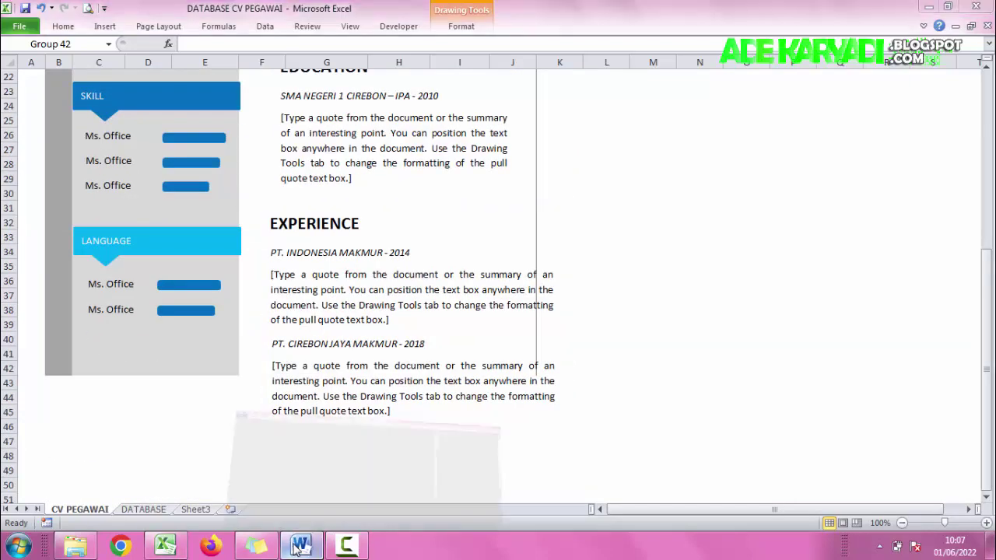
pyautogui.scroll(-1, 394, 393)
pyautogui.scroll(-1, 394, 394)
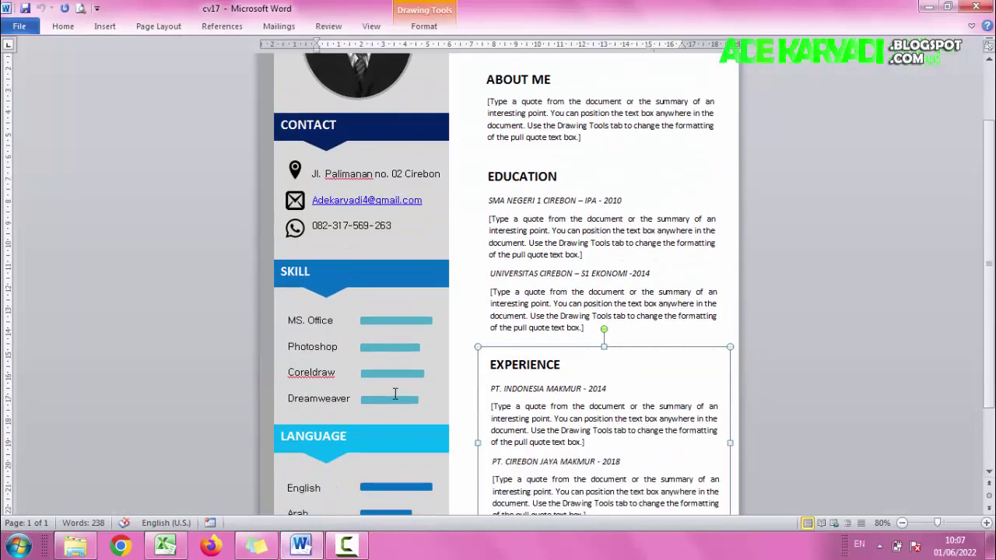
pyautogui.scroll(2, 394, 394)
pyautogui.scroll(-3, 337, 480)
pyautogui.hotkey('alt', 'Tab')
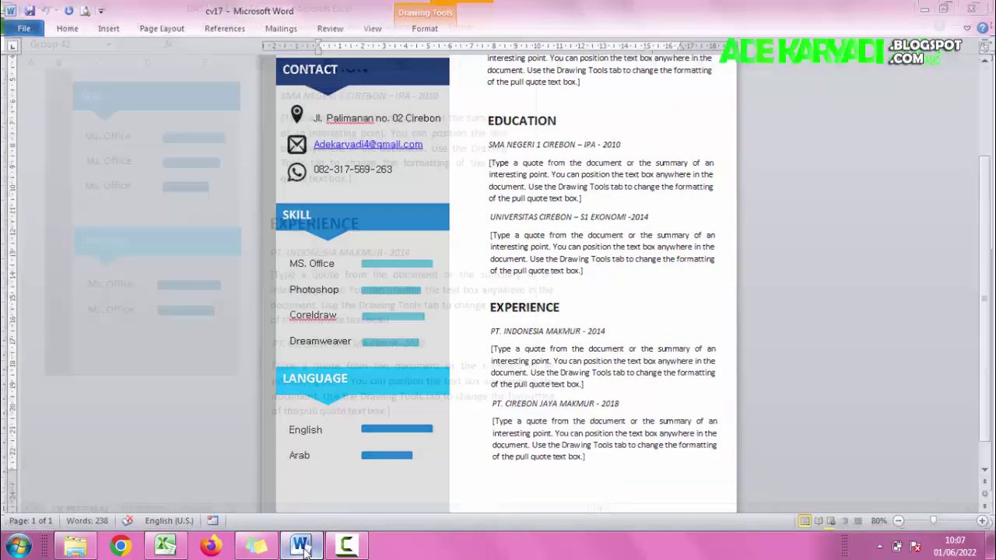
pyautogui.scroll(6, 397, 403)
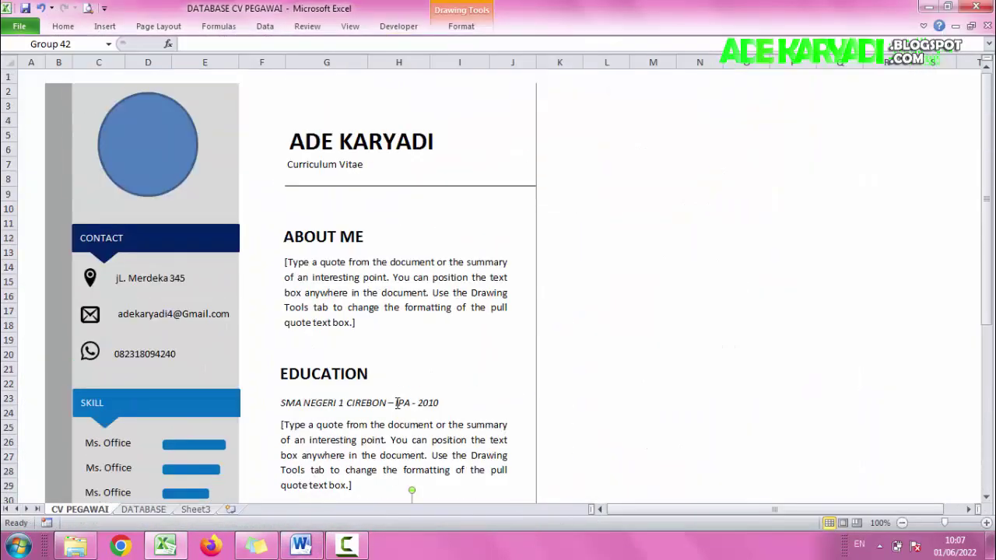
pyautogui.click(398, 300)
pyautogui.click(653, 267)
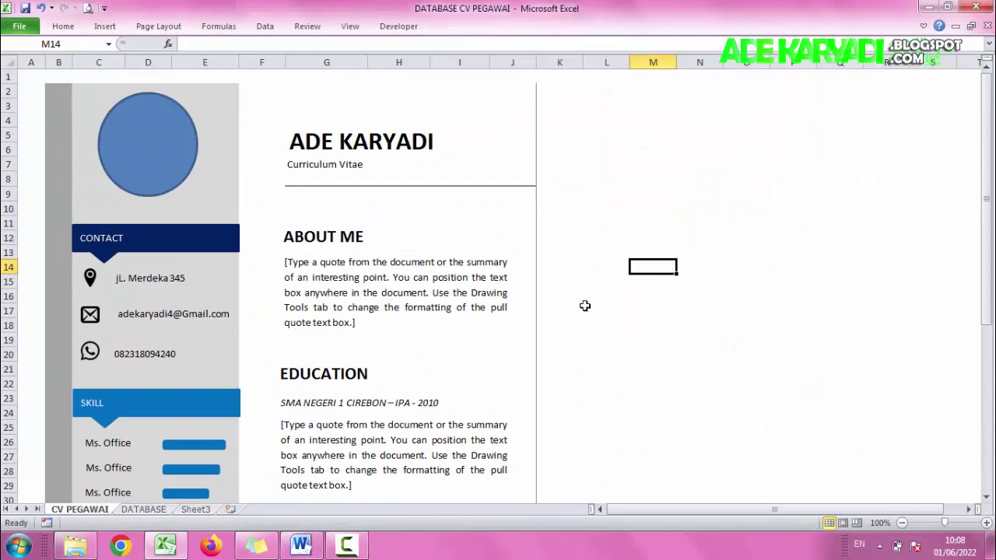
pyautogui.scroll(-4, 544, 329)
pyautogui.scroll(-4, 544, 330)
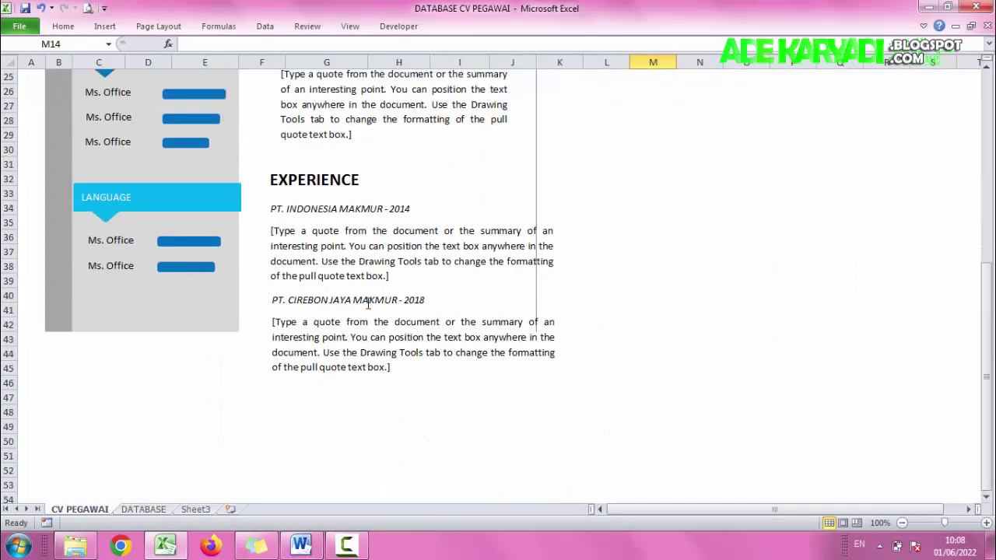
# Copy row 42's sidebar and border formatting (B42:J42) down into rows 43–48
pyautogui.moveTo(56, 325); pyautogui.dragTo(520, 324)
pyautogui.hotkey('ctrl', 'c')
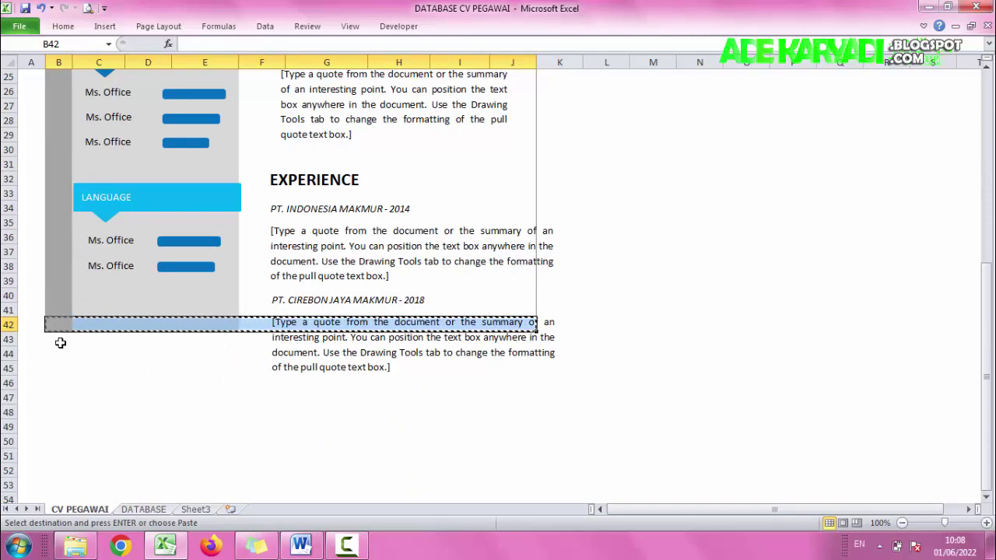
pyautogui.moveTo(60, 343); pyautogui.dragTo(60, 413)
pyautogui.hotkey('ctrl', 'v')
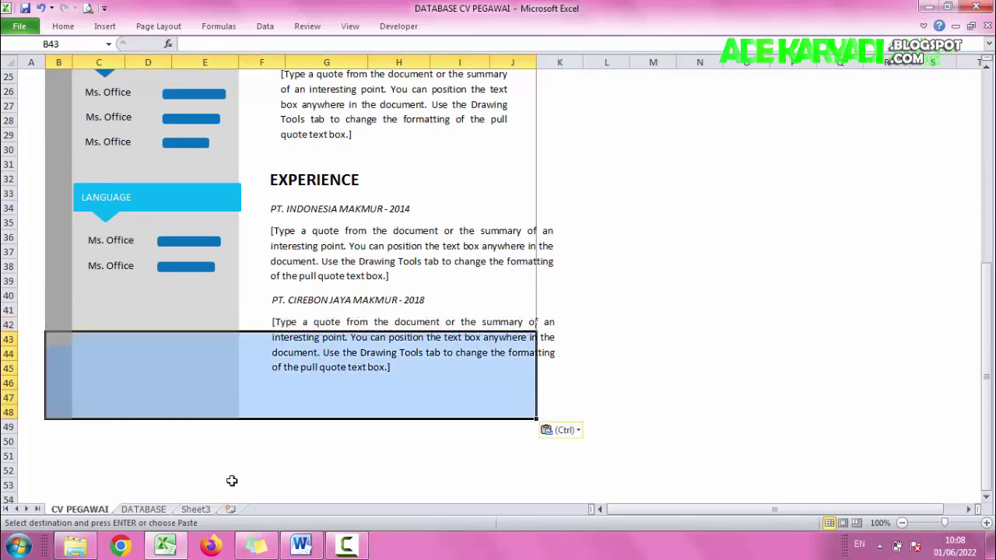
pyautogui.click(232, 481)
pyautogui.click(509, 424)
pyautogui.click(431, 352)
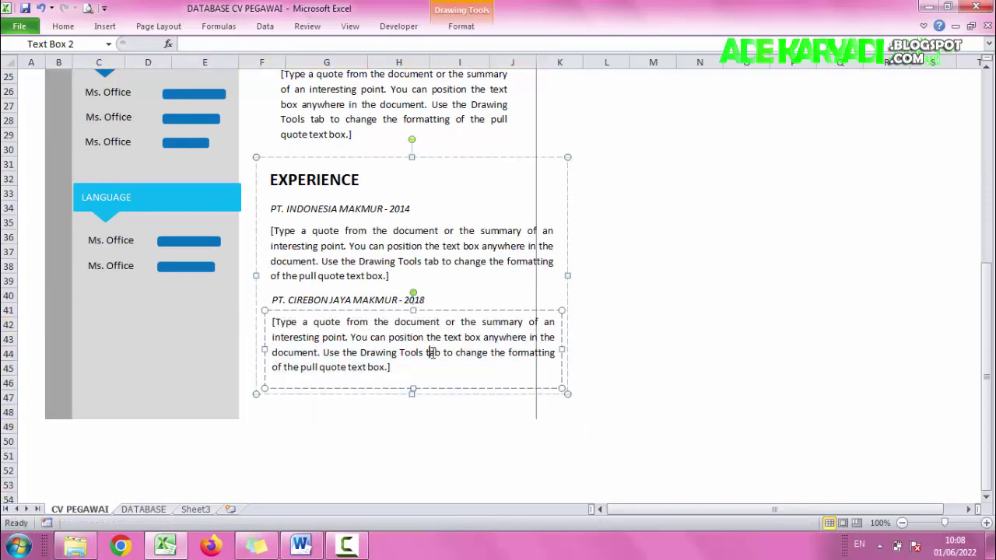
pyautogui.click(442, 158)
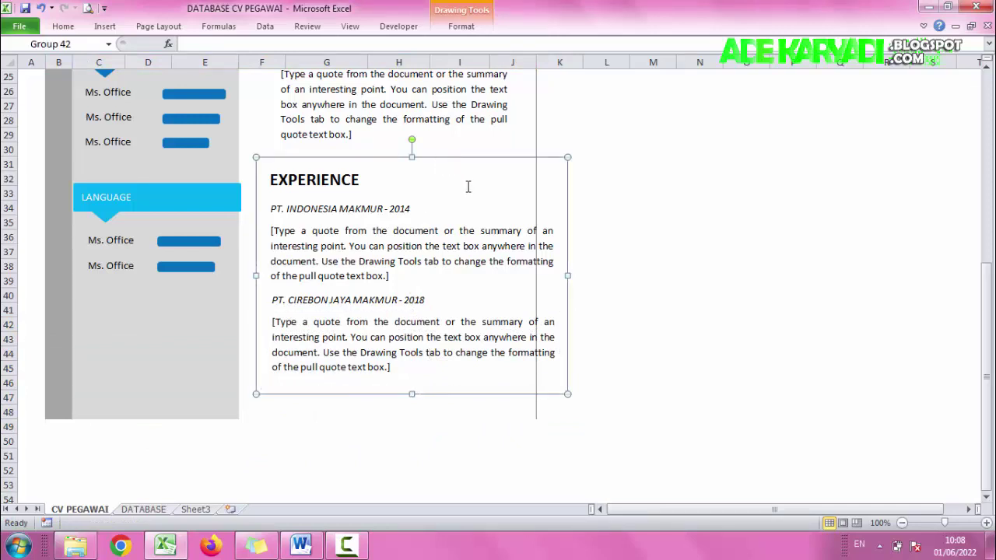
# Narrow the EXPERIENCE group so both company entries wrap inside the right border line
pyautogui.moveTo(468, 186); pyautogui.dragTo(466, 187)
pyautogui.click(473, 262)
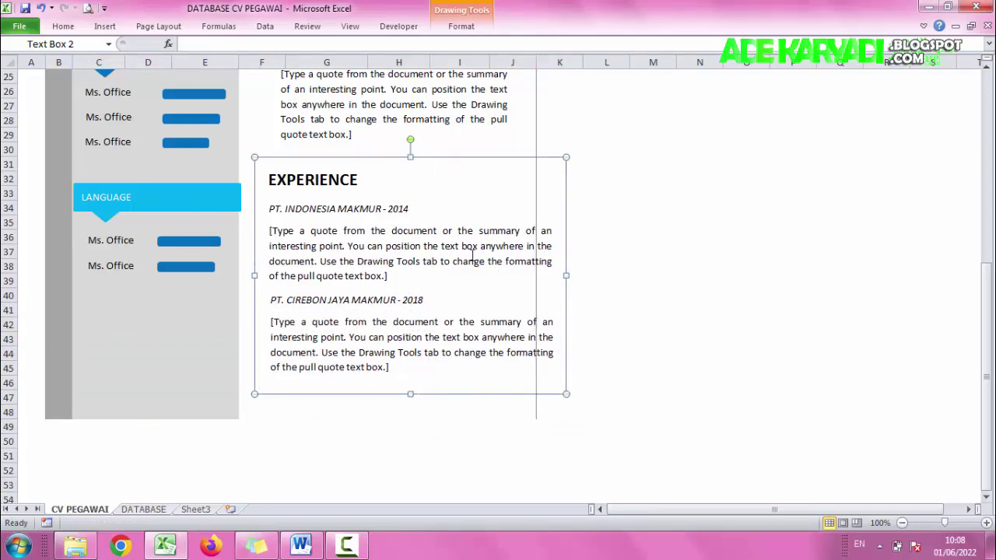
pyautogui.click(495, 158)
pyautogui.moveTo(566, 275); pyautogui.dragTo(512, 276)
pyautogui.click(584, 277)
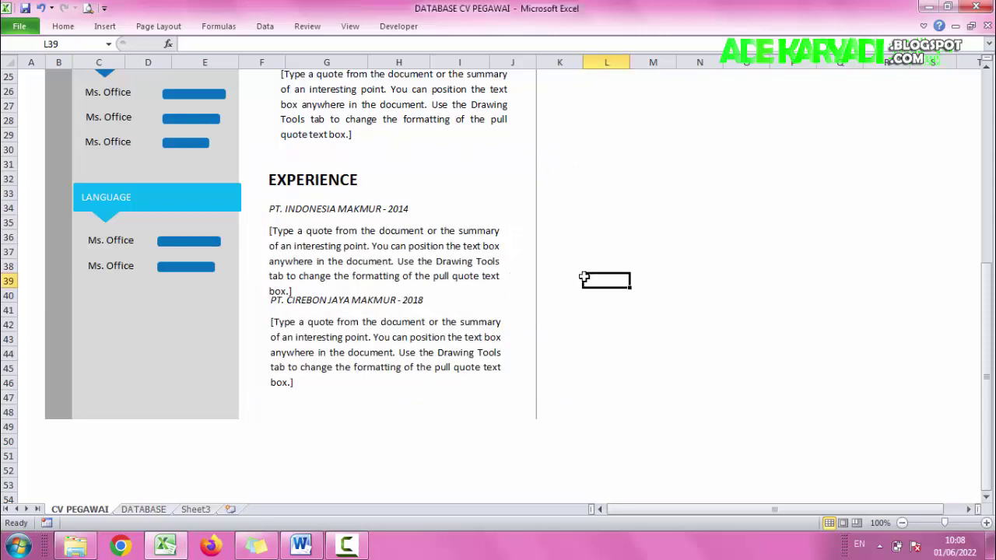
pyautogui.click(330, 307)
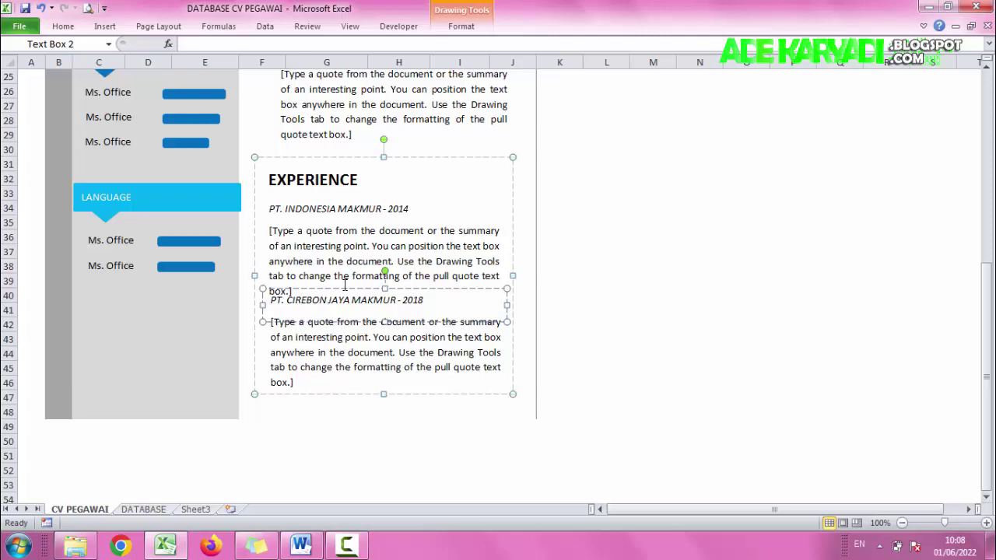
pyautogui.click(513, 236)
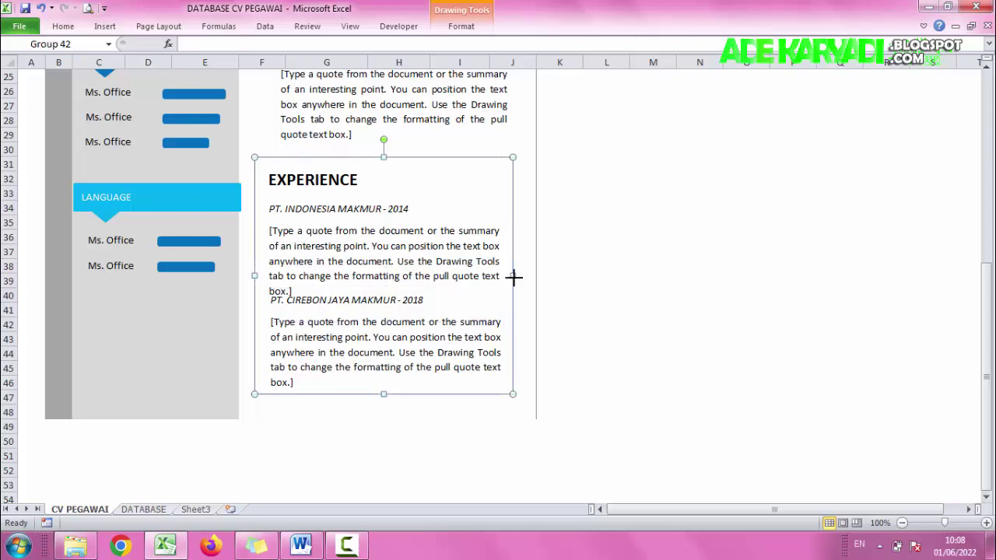
pyautogui.moveTo(514, 276); pyautogui.dragTo(521, 278)
pyautogui.click(569, 278)
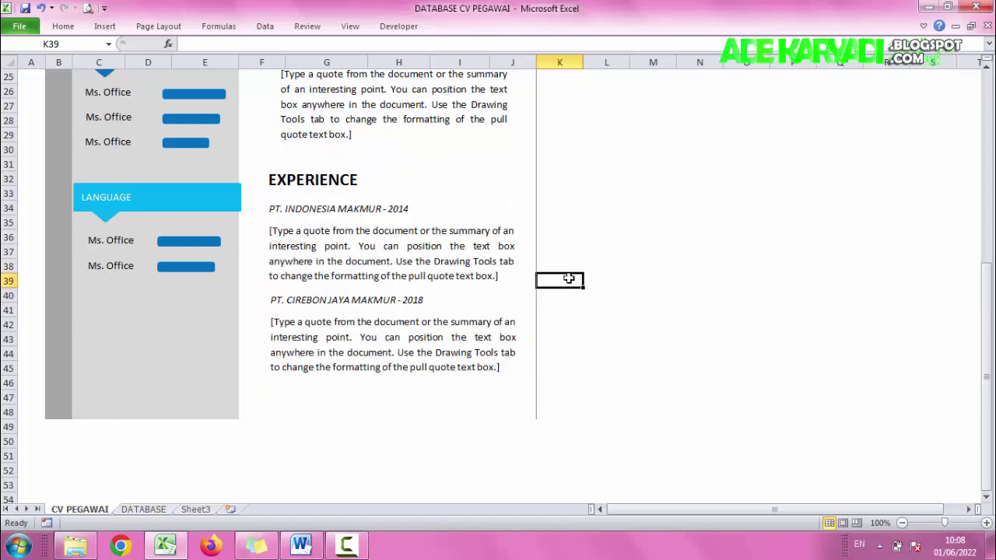
# Nudge the whole EDUCATION group three steps to the left
pyautogui.scroll(1, 484, 345)
pyautogui.scroll(3, 483, 344)
pyautogui.scroll(3, 484, 344)
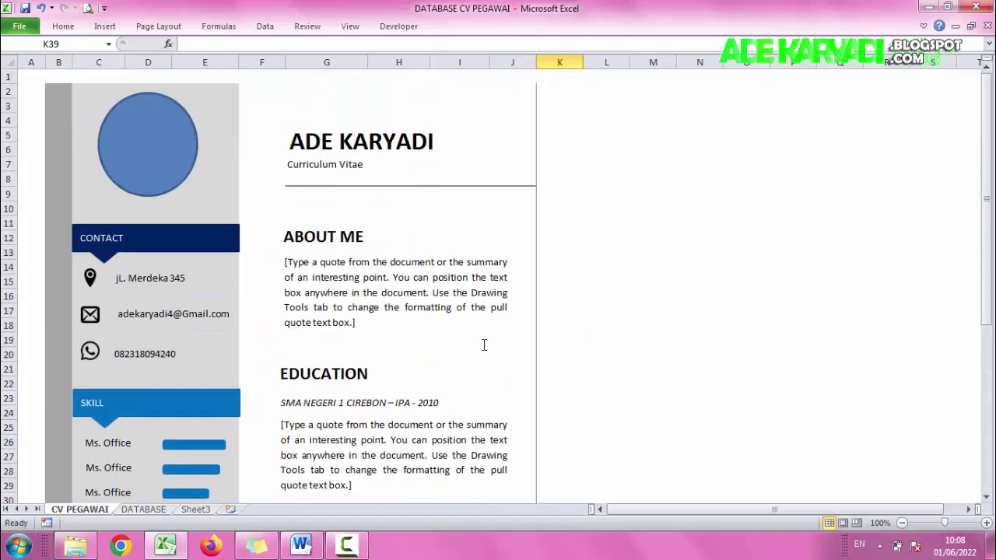
pyautogui.scroll(-5, 484, 345)
pyautogui.scroll(1, 484, 345)
pyautogui.scroll(-2, 482, 344)
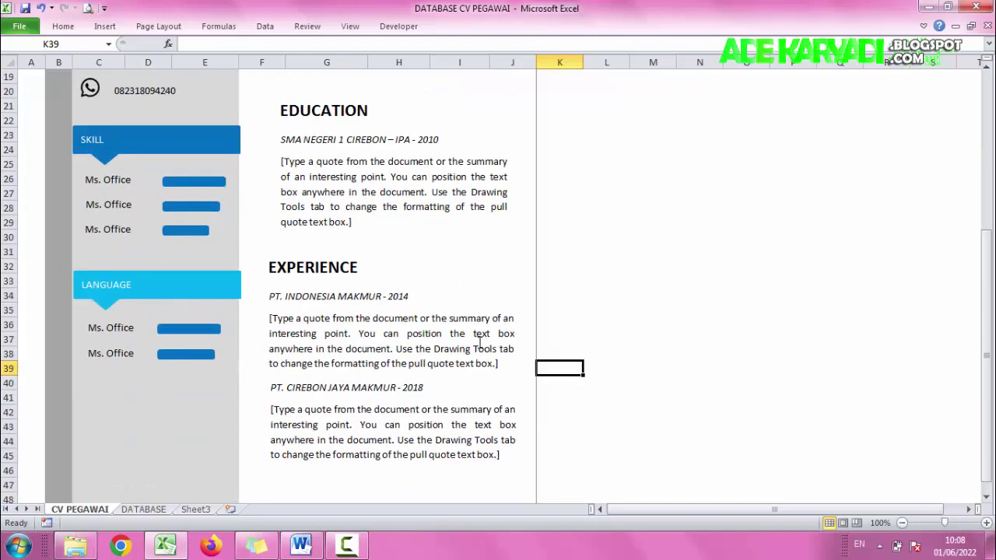
pyautogui.click(376, 222)
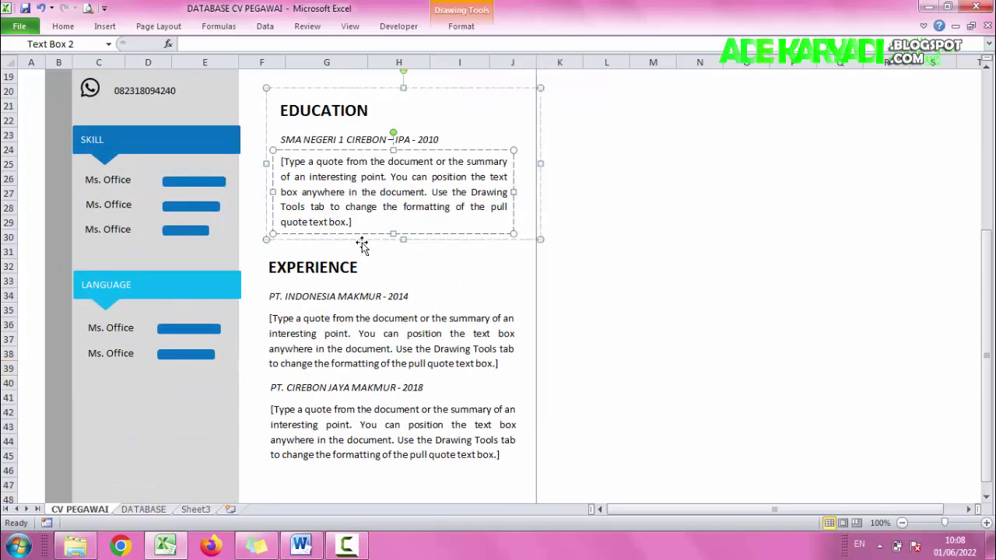
pyautogui.click(363, 242)
pyautogui.click(361, 231)
pyautogui.click(374, 239)
pyautogui.press('Left')
pyautogui.press('Left')
pyautogui.press('Left')
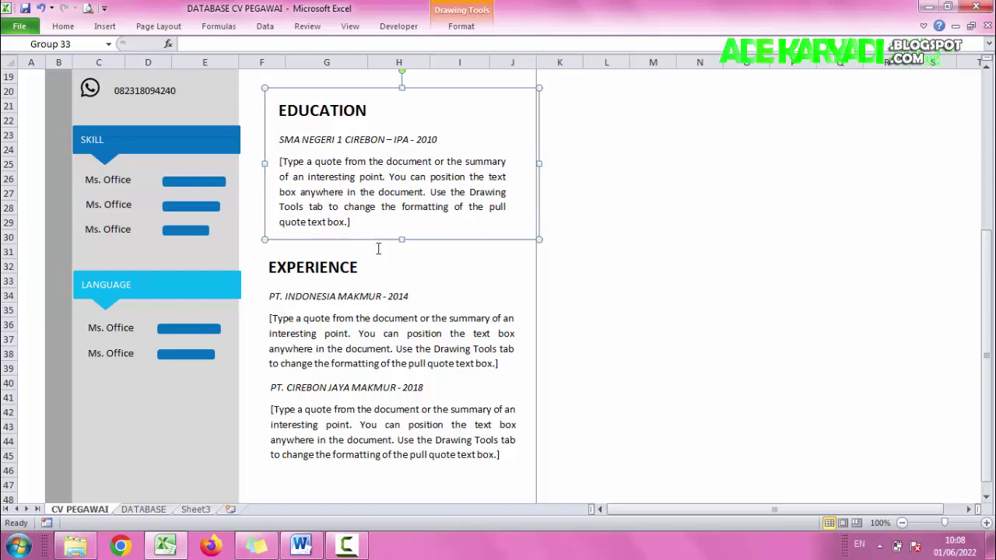
pyautogui.press('Left')
pyautogui.press('Left')
pyautogui.press('Left')
pyautogui.press('Left')
pyautogui.press('Left')
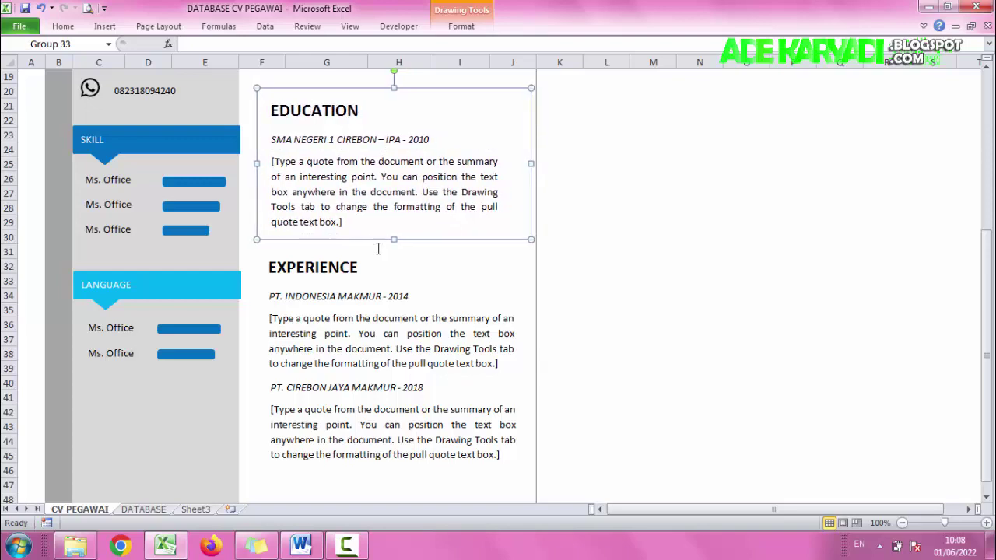
pyautogui.press('Left')
# Nudge the ABOUT ME group two steps left and save the workbook
pyautogui.scroll(2, 378, 249)
pyautogui.scroll(1, 378, 248)
pyautogui.click(359, 187)
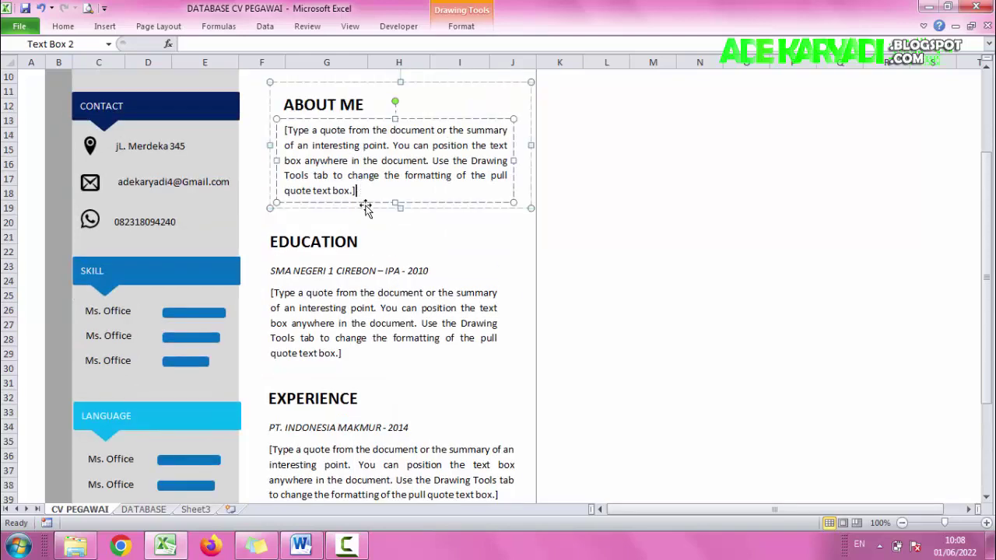
pyautogui.click(367, 207)
pyautogui.press('Left')
pyautogui.press('Left')
pyautogui.press('Left')
pyautogui.press('Left')
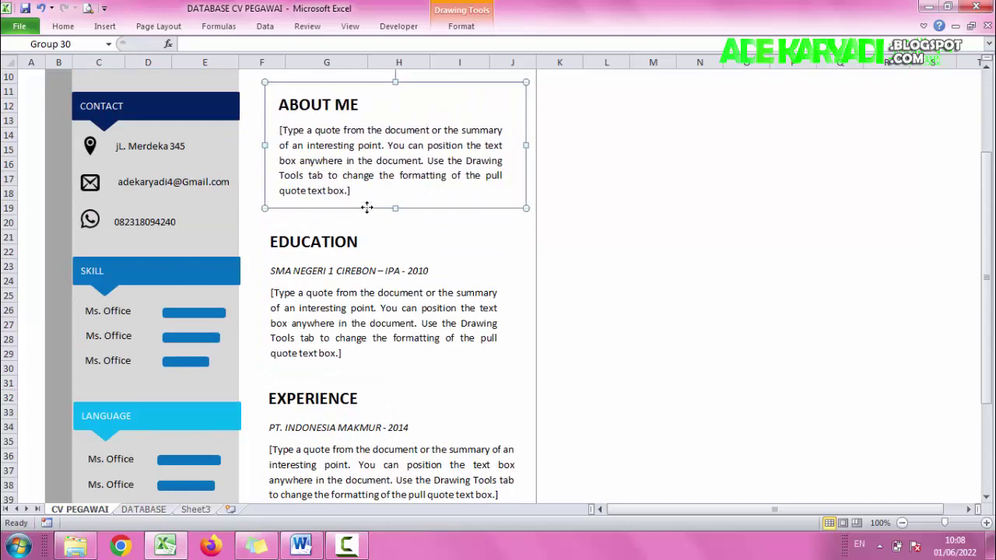
pyautogui.press('Left')
pyautogui.press('Left')
pyautogui.press('Left')
pyautogui.press('Left')
pyautogui.press('Left')
pyautogui.press('Left')
pyautogui.press('Left')
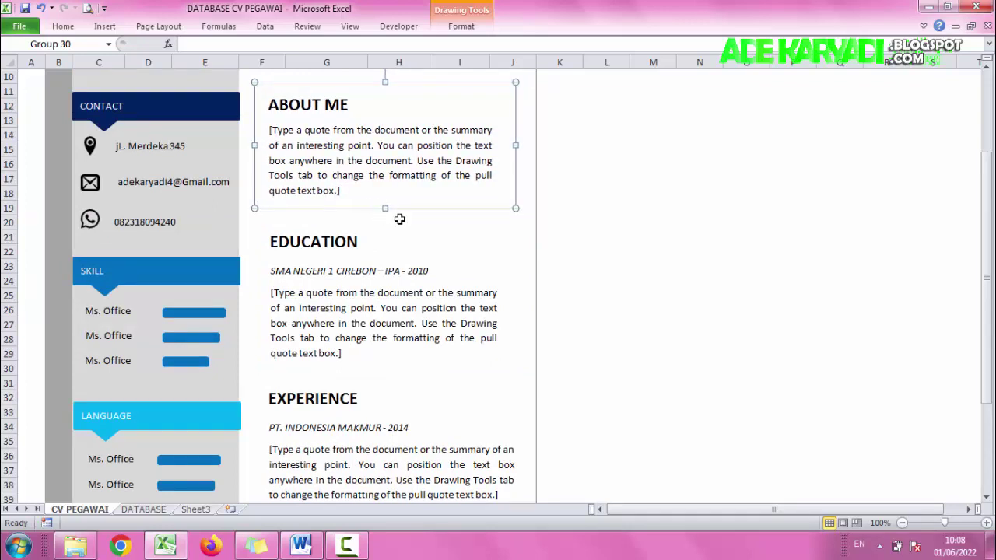
pyautogui.click(634, 338)
pyautogui.hotkey('ctrl', 's')
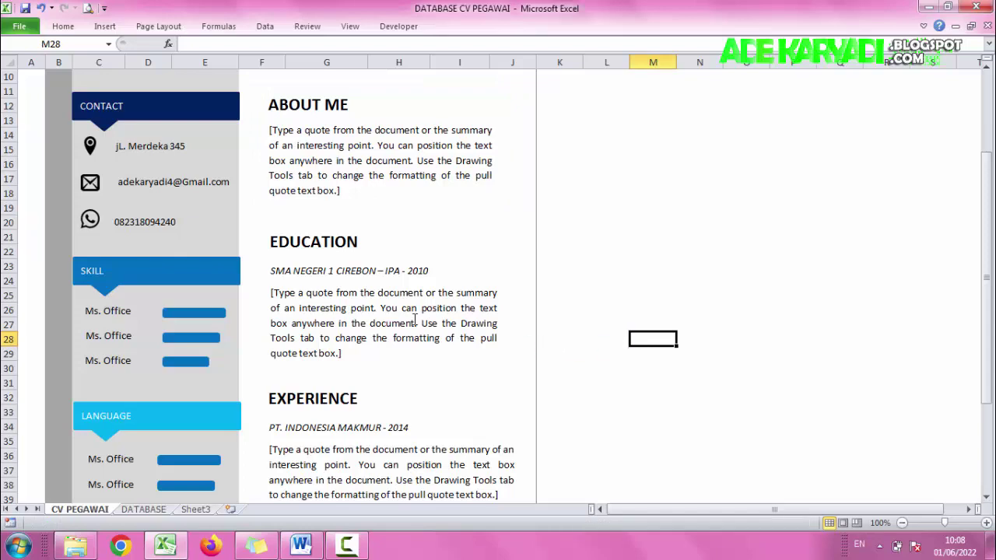
# Select the circular photo in the Word CV template to bring it into Excel
pyautogui.scroll(-4, 382, 369)
pyautogui.scroll(-2, 366, 315)
pyautogui.scroll(5, 367, 315)
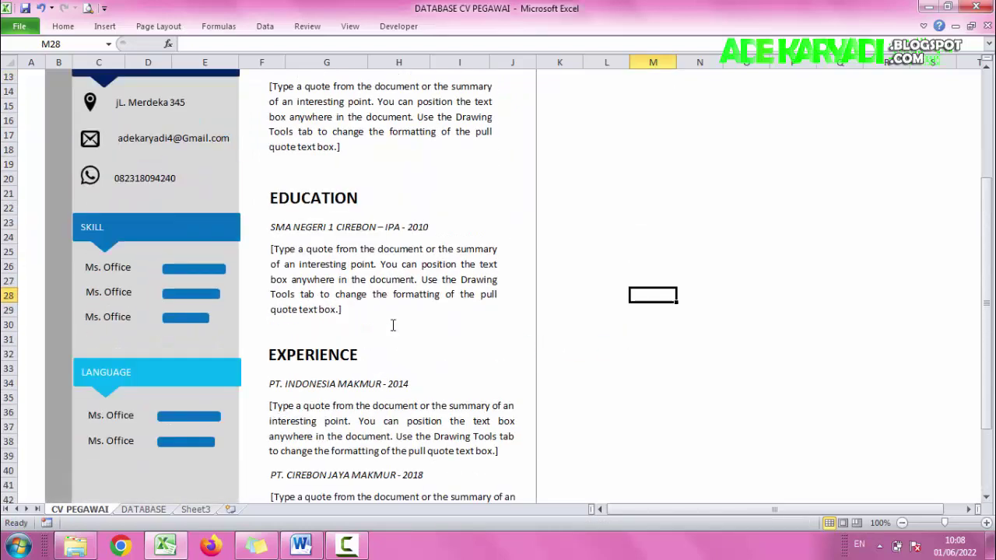
pyautogui.scroll(4, 391, 324)
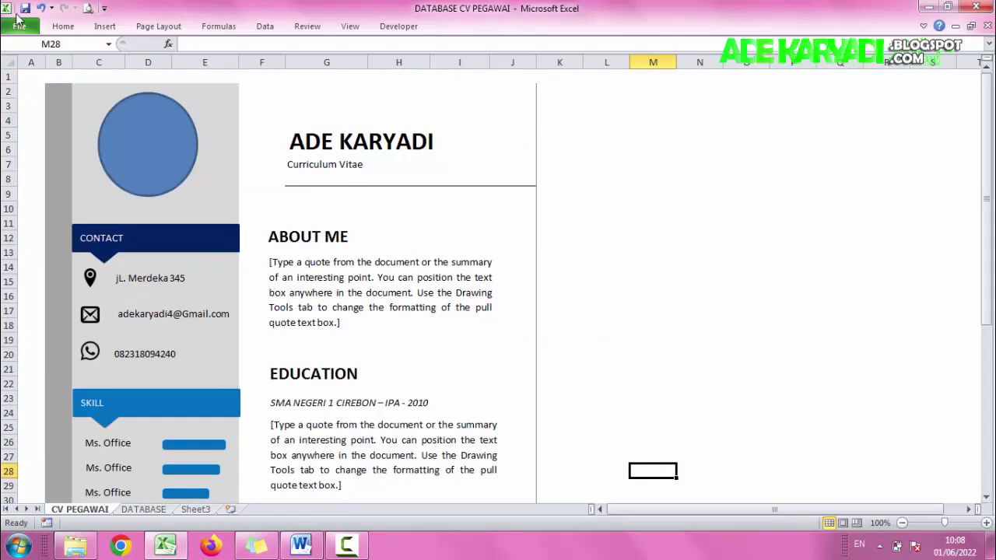
pyautogui.click(161, 120)
pyautogui.click(650, 282)
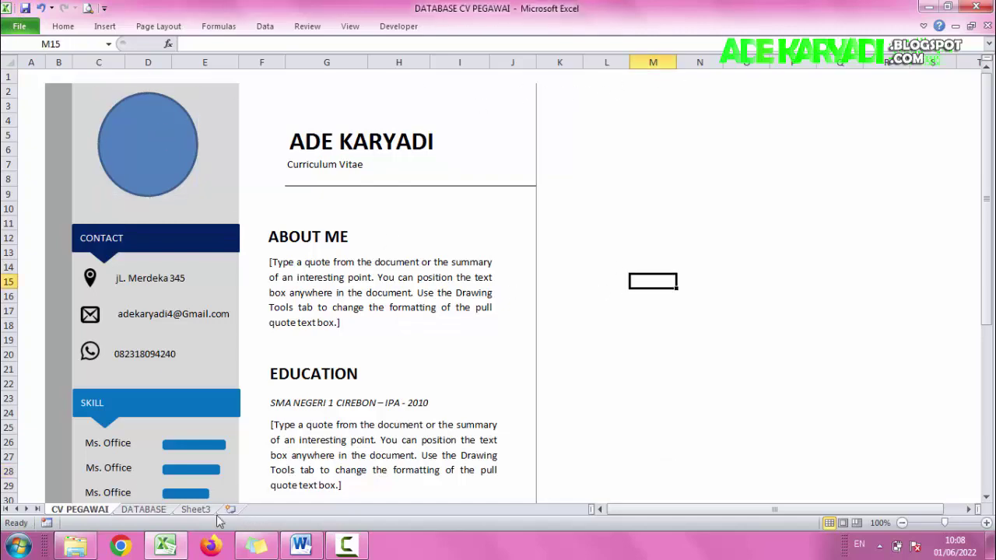
pyautogui.click(301, 545)
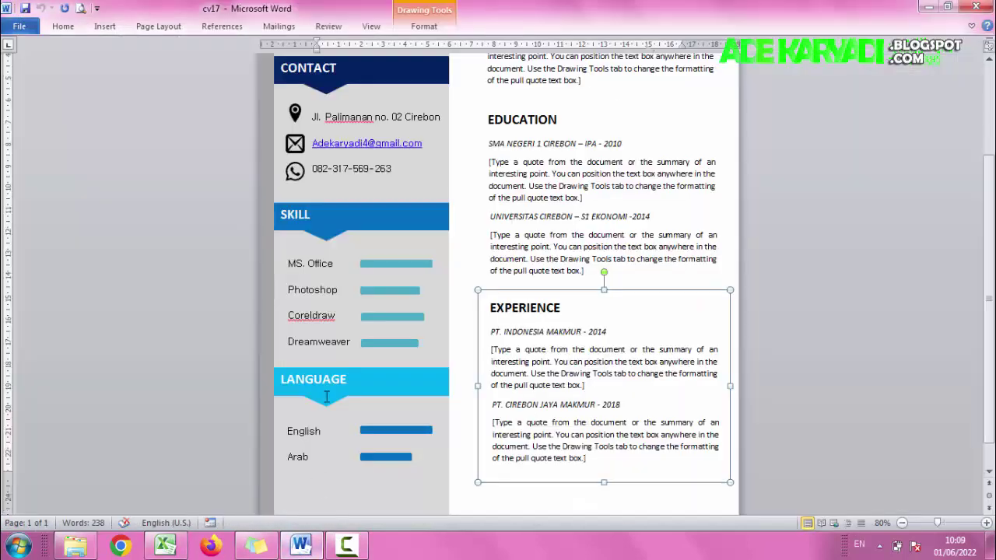
pyautogui.scroll(5, 346, 196)
pyautogui.click(359, 162)
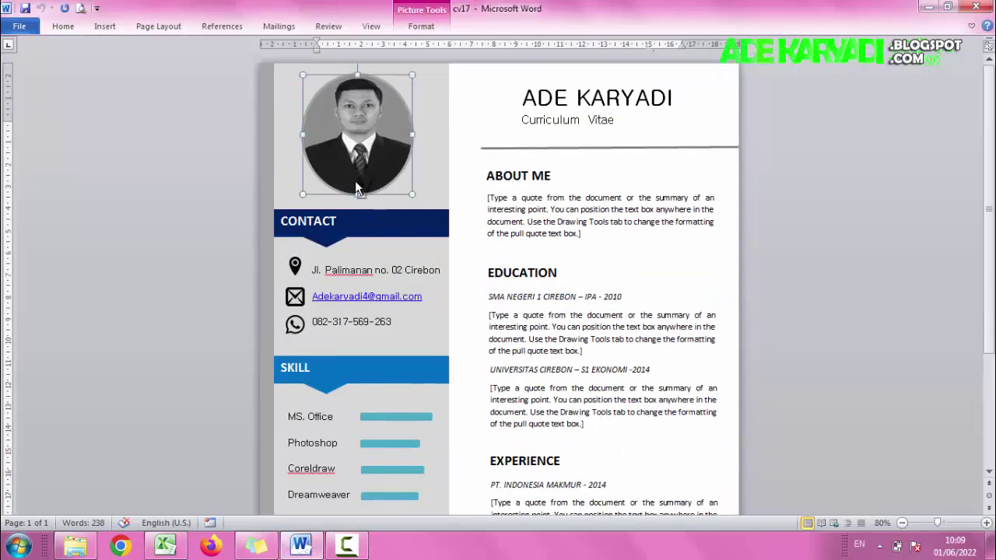
pyautogui.click(301, 544)
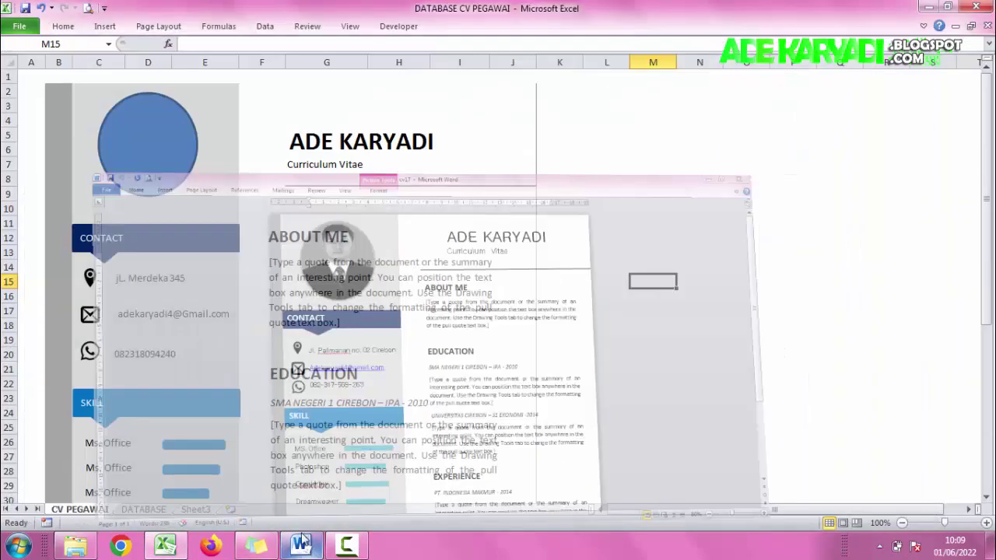
# Paste the circular photo, shrink it and align it over the blue sidebar circle
pyautogui.hotkey('ctrl', 'v')
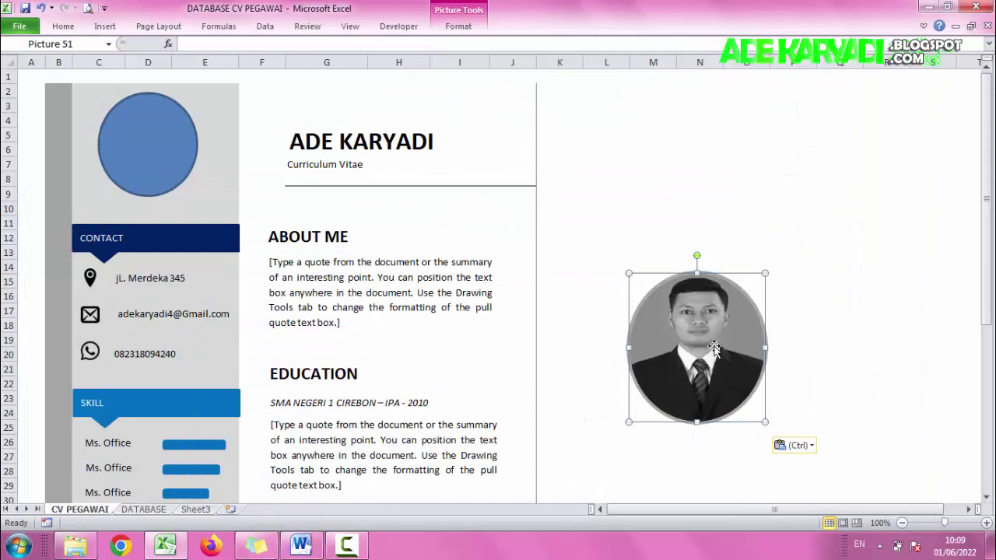
pyautogui.moveTo(698, 345); pyautogui.dragTo(168, 152)
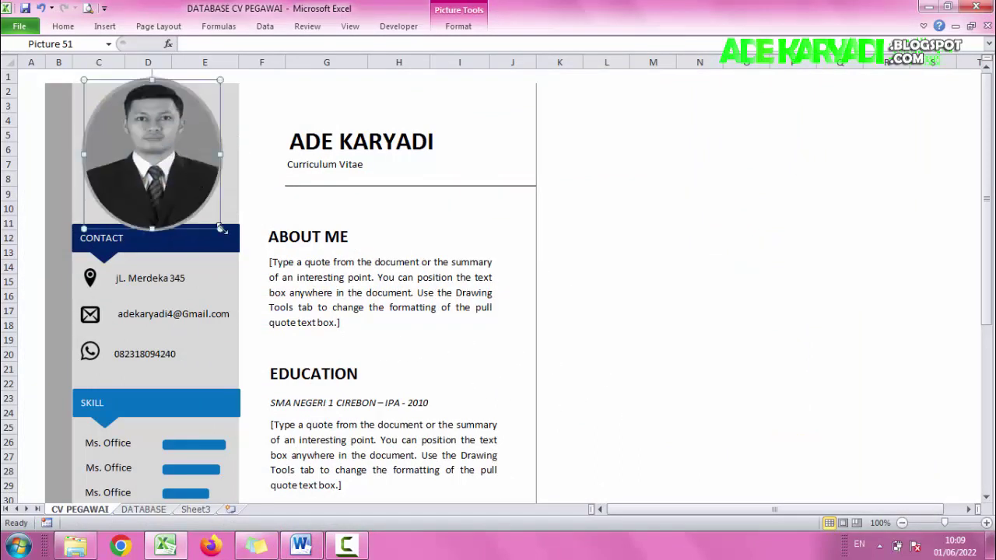
pyautogui.moveTo(221, 228); pyautogui.dragTo(168, 165)
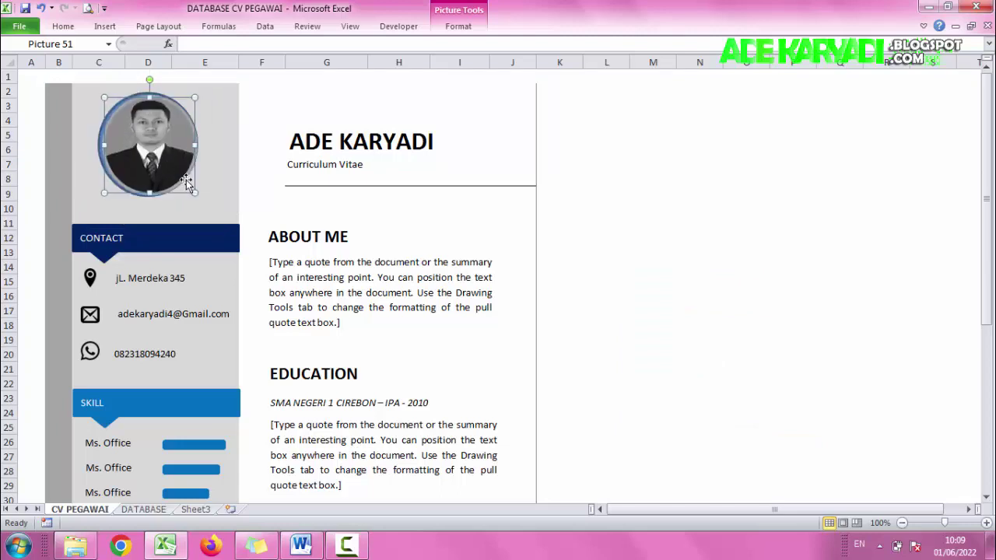
pyautogui.press('Left')
pyautogui.press('Up')
pyautogui.press('Down')
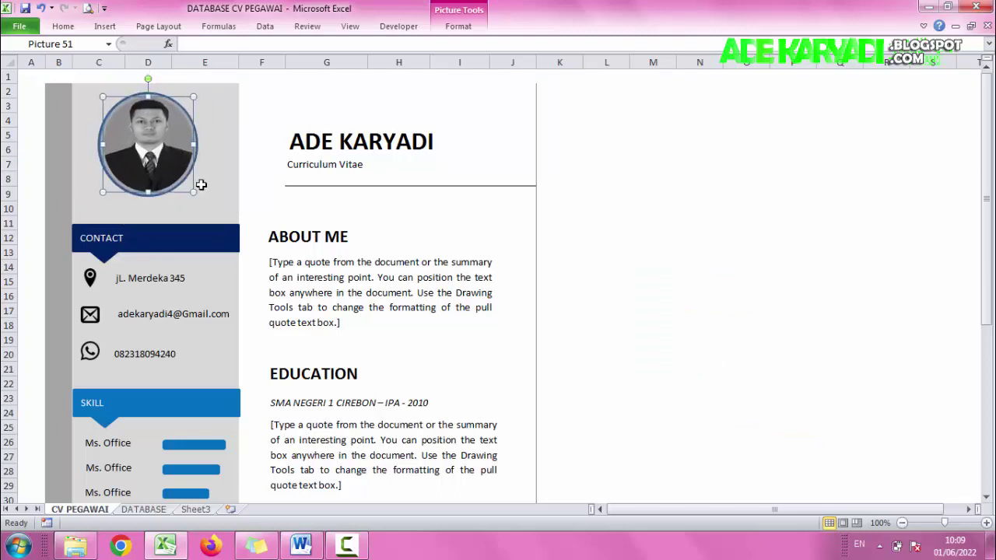
pyautogui.click(634, 203)
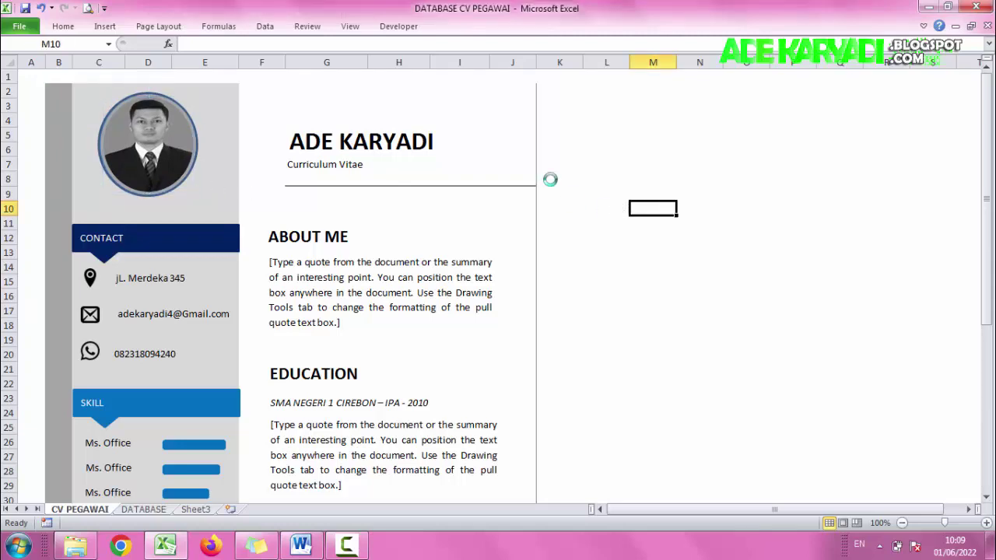
# Select the CV block through column J and row 48 and set it as the print area
pyautogui.moveTo(526, 96)
pyautogui.mouseDown()
pyautogui.moveTo(170, 543)
pyautogui.moveTo(72, 472)
pyautogui.mouseUp()
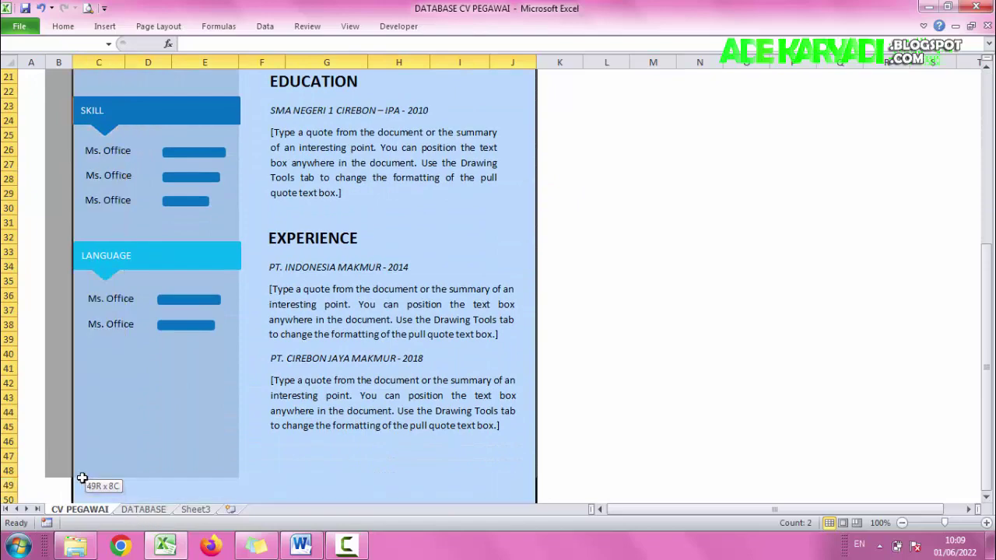
pyautogui.moveTo(73, 472); pyautogui.dragTo(48, 471)
pyautogui.moveTo(48, 471)
pyautogui.mouseDown()
pyautogui.moveTo(422, 424)
pyautogui.moveTo(531, 88)
pyautogui.mouseUp()
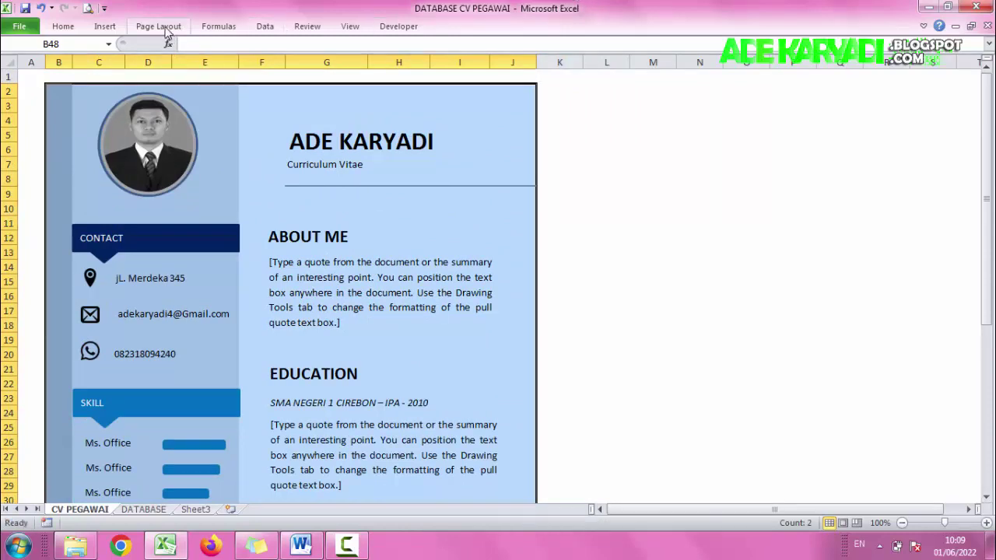
pyautogui.click(167, 27)
pyautogui.click(219, 70)
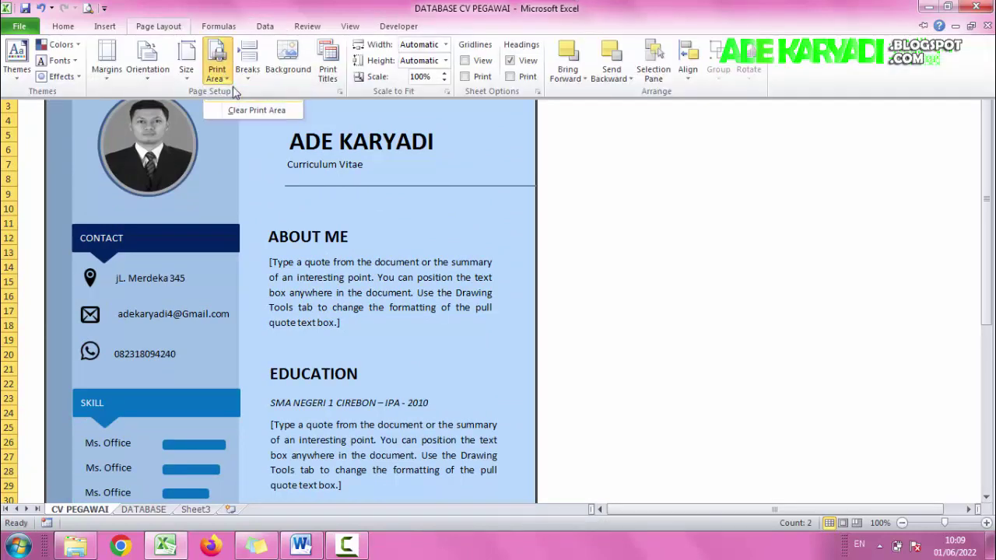
pyautogui.click(233, 91)
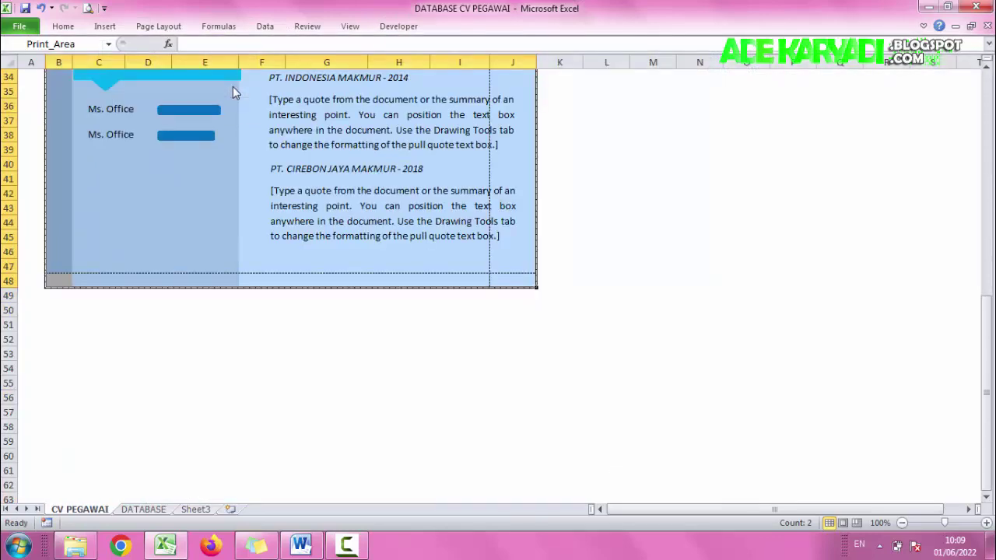
# In Page Break Preview, drag the vertical page break to the right edge so the CV fits Page 1
pyautogui.click(857, 523)
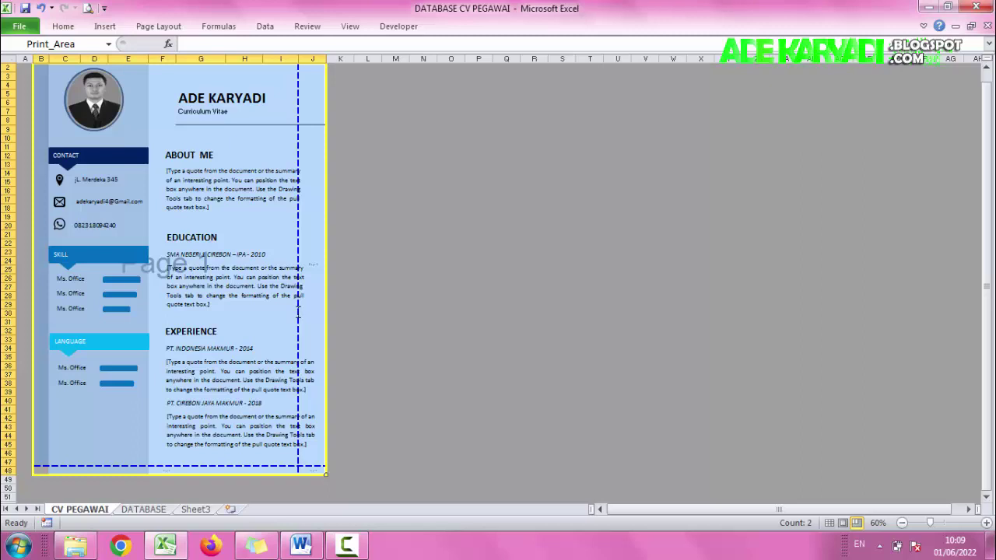
pyautogui.click(293, 311)
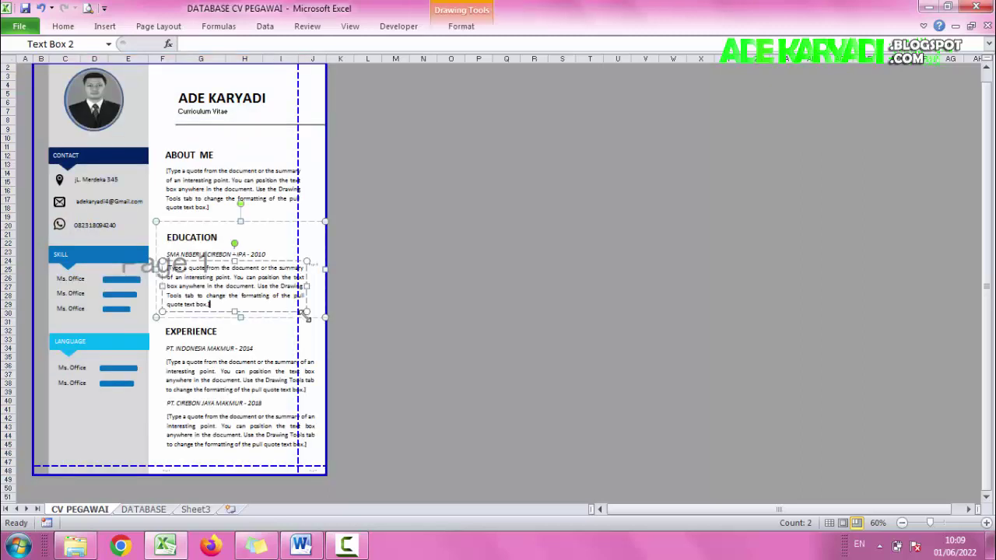
pyautogui.click(296, 106)
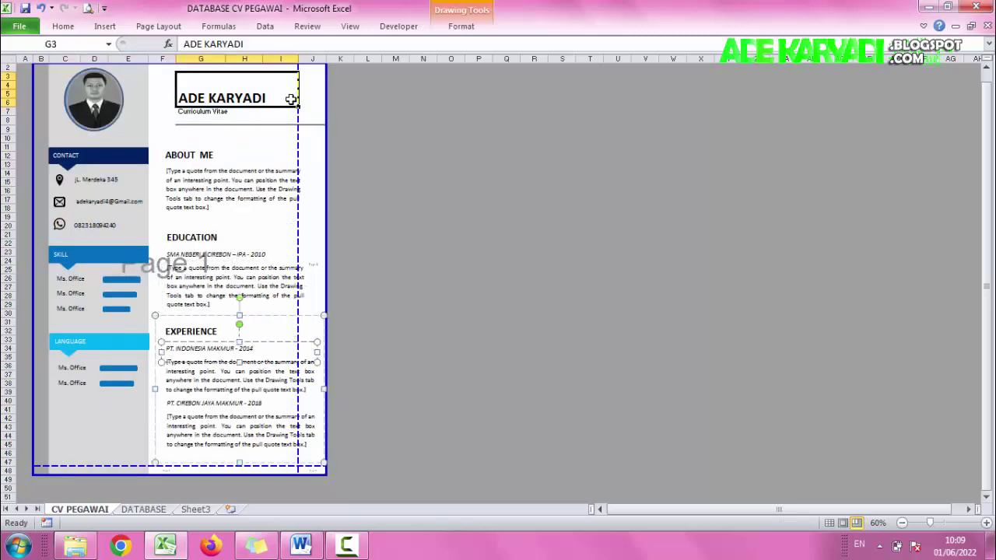
pyautogui.moveTo(298, 111); pyautogui.dragTo(327, 111)
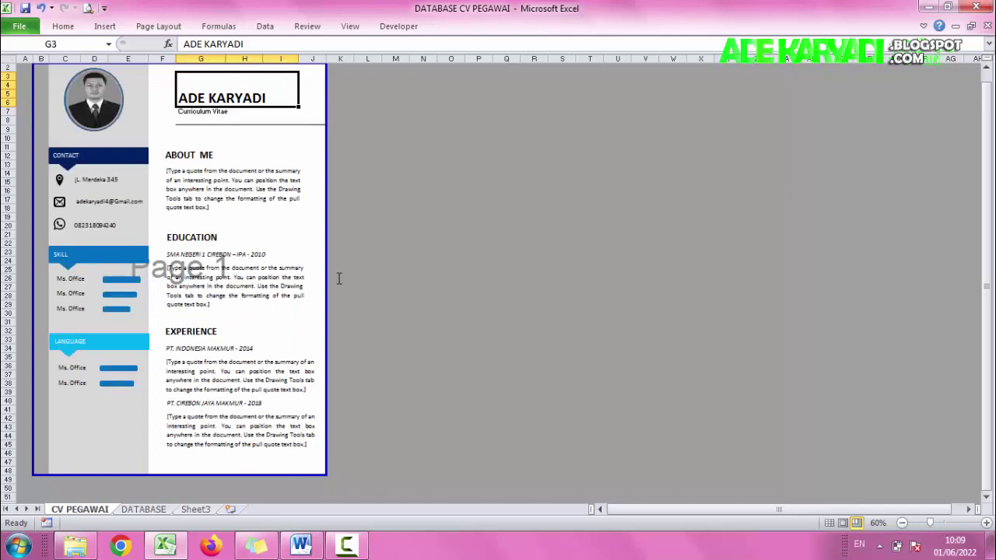
pyautogui.click(395, 225)
pyautogui.scroll(1, 122, 302)
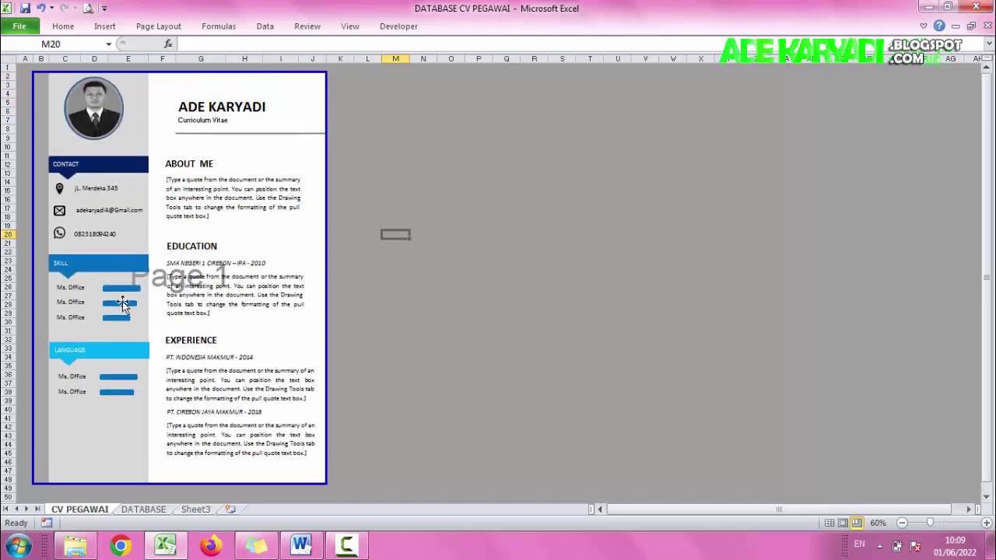
pyautogui.click(91, 7)
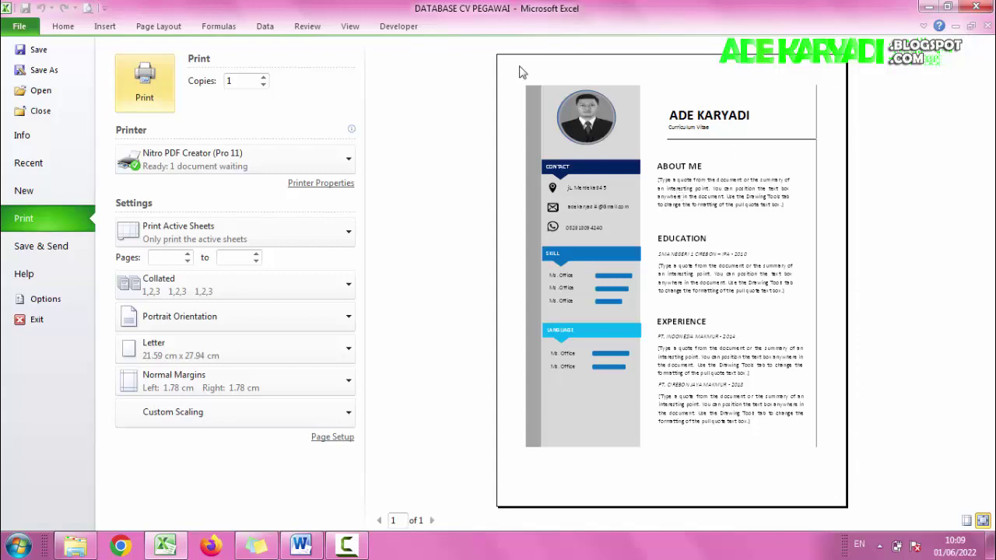
# Check the DATABASE sheet, return to CV PEGAWAI, and open the one-page CV in print preview
pyautogui.click(23, 28)
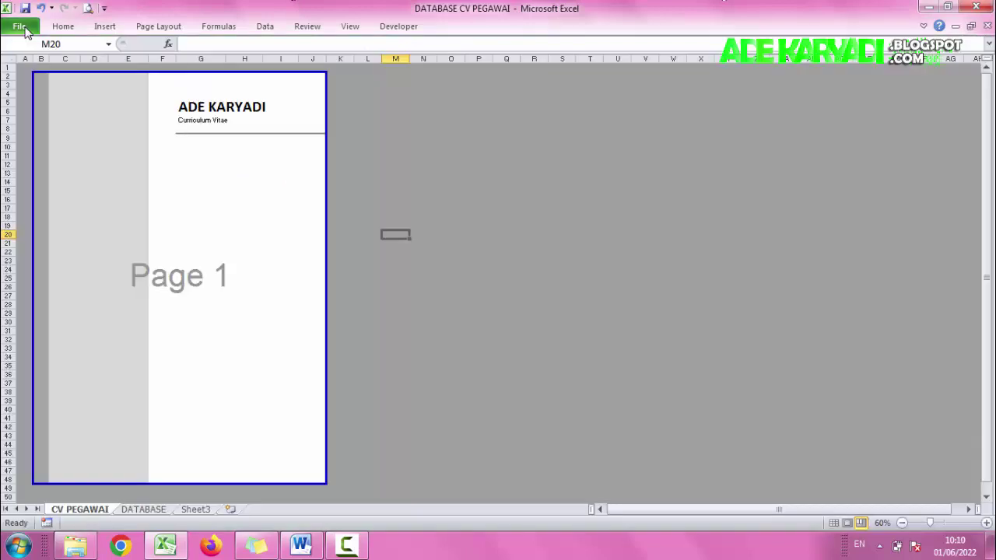
pyautogui.click(141, 510)
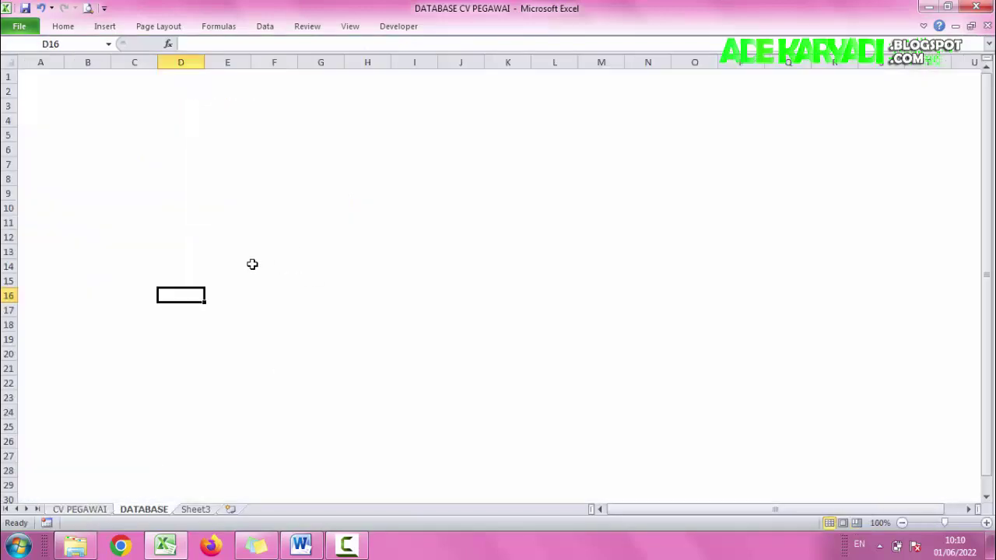
pyautogui.moveTo(83, 107); pyautogui.dragTo(540, 113)
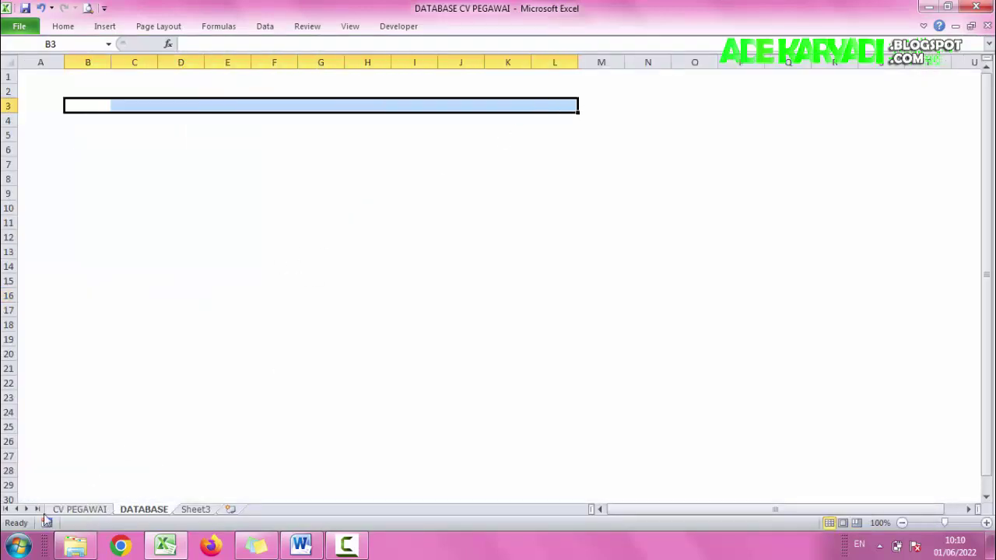
pyautogui.click(77, 510)
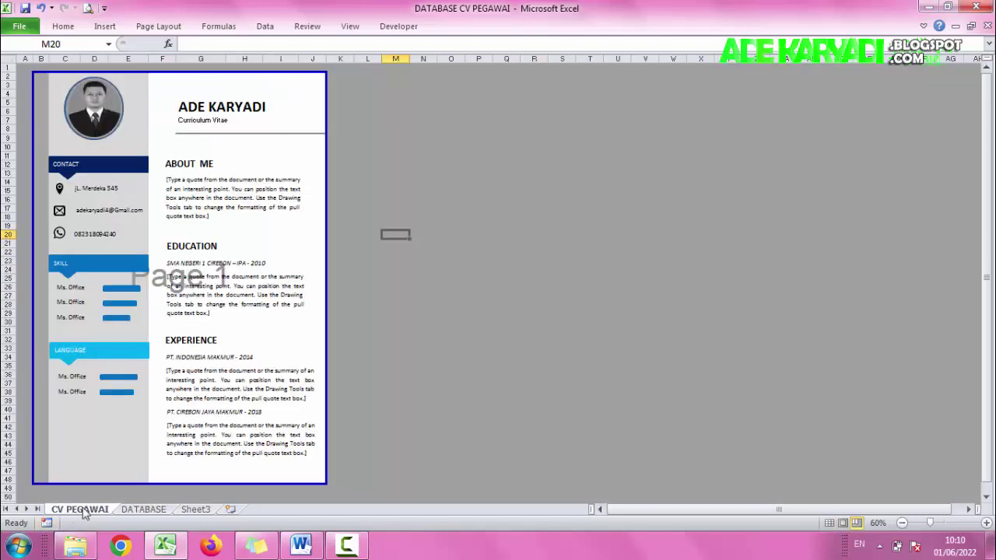
pyautogui.click(225, 109)
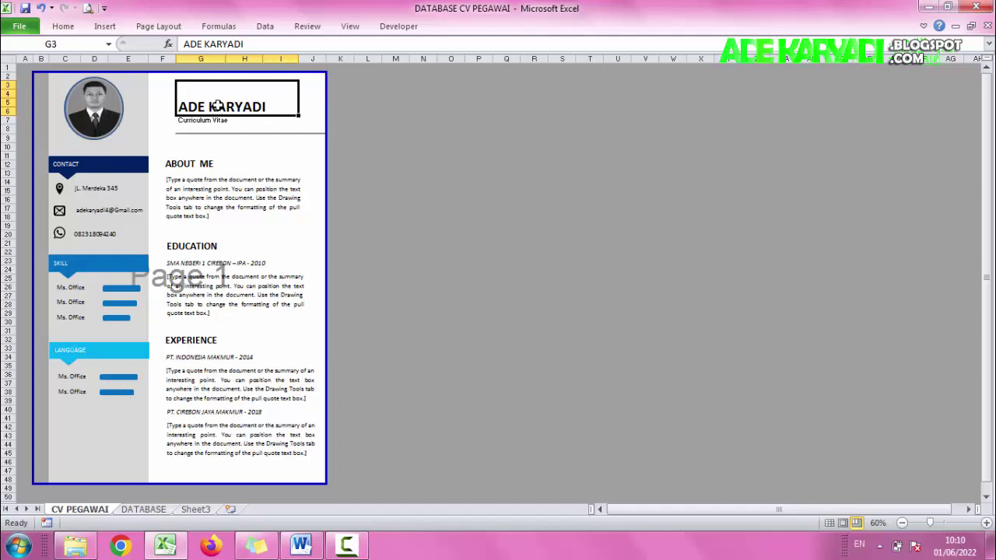
pyautogui.click(87, 10)
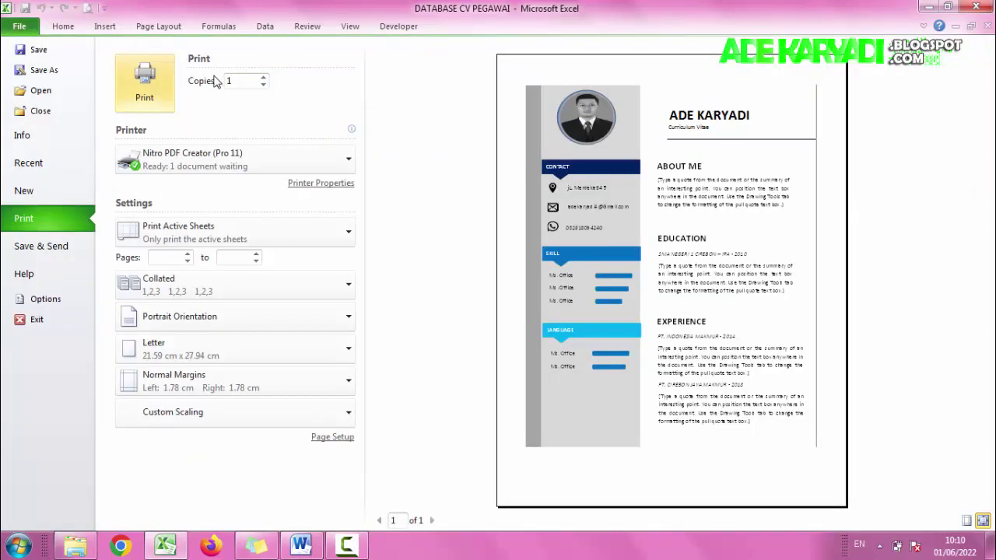